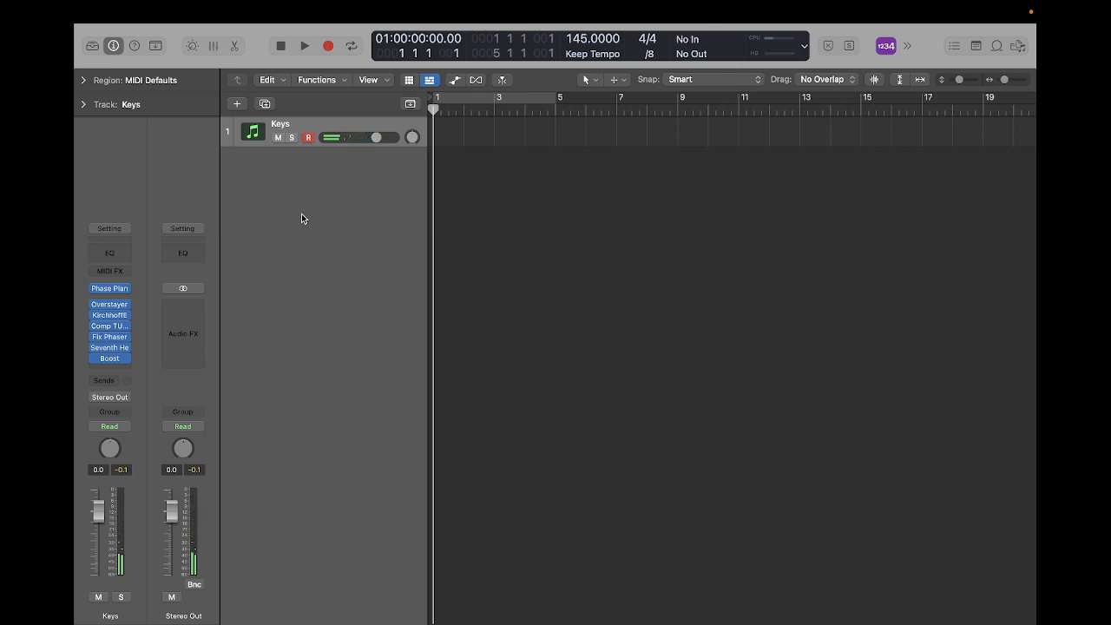
Open Phase Plant on the Keys track, expand the first two generator groups and examine the patch's modules and velocity modulation
click(109, 288)
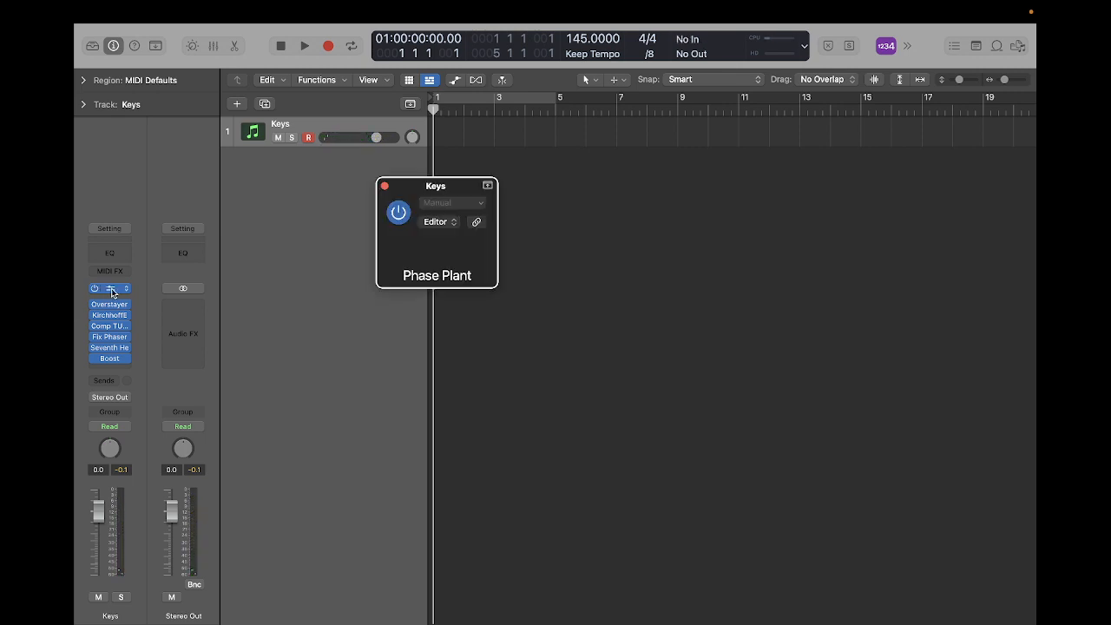
drag(795, 186, 565, 33)
double_click(578, 36)
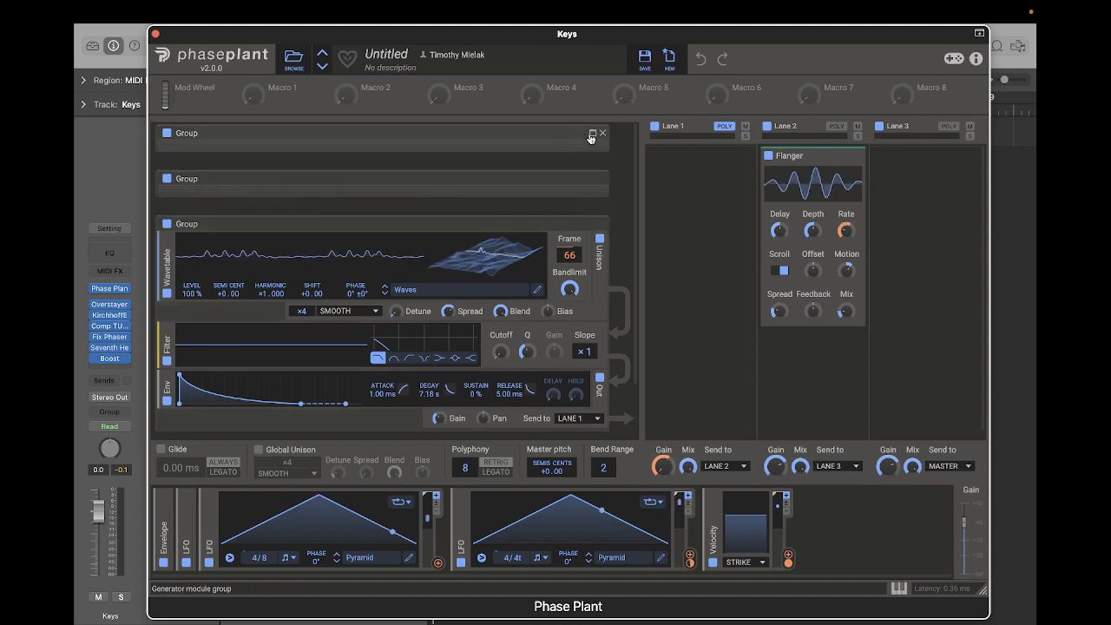
click(591, 136)
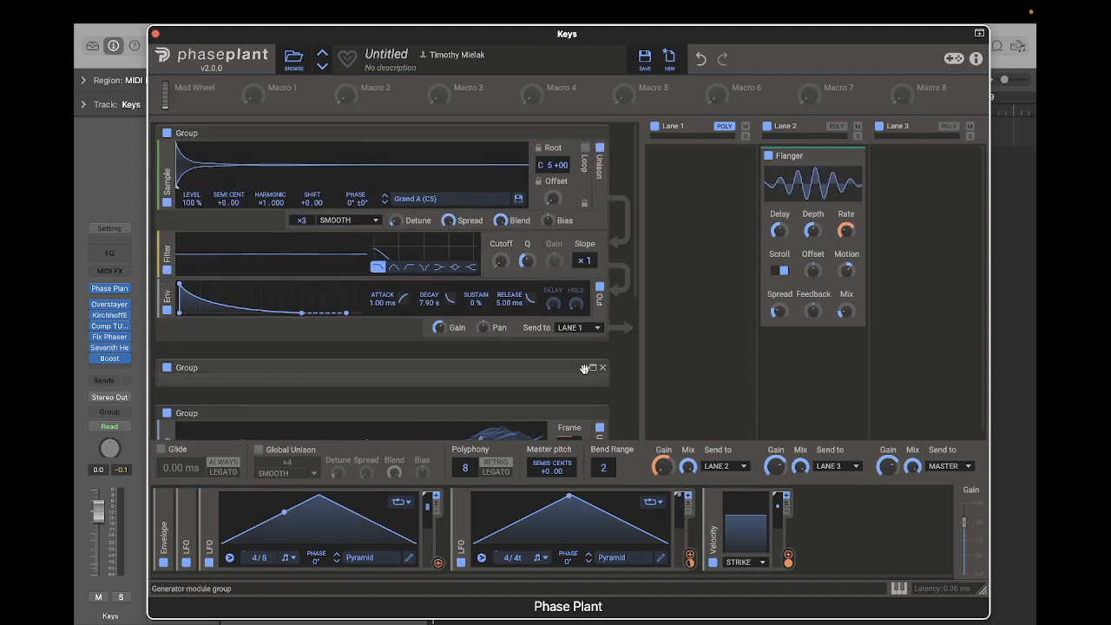
click(592, 370)
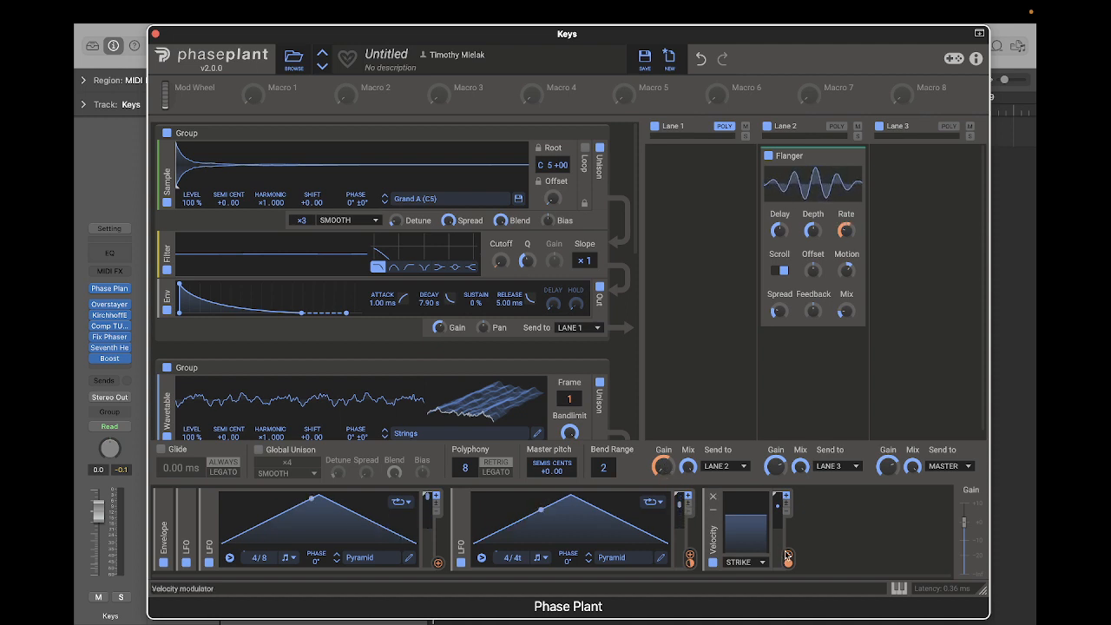
mouse_move(788, 563)
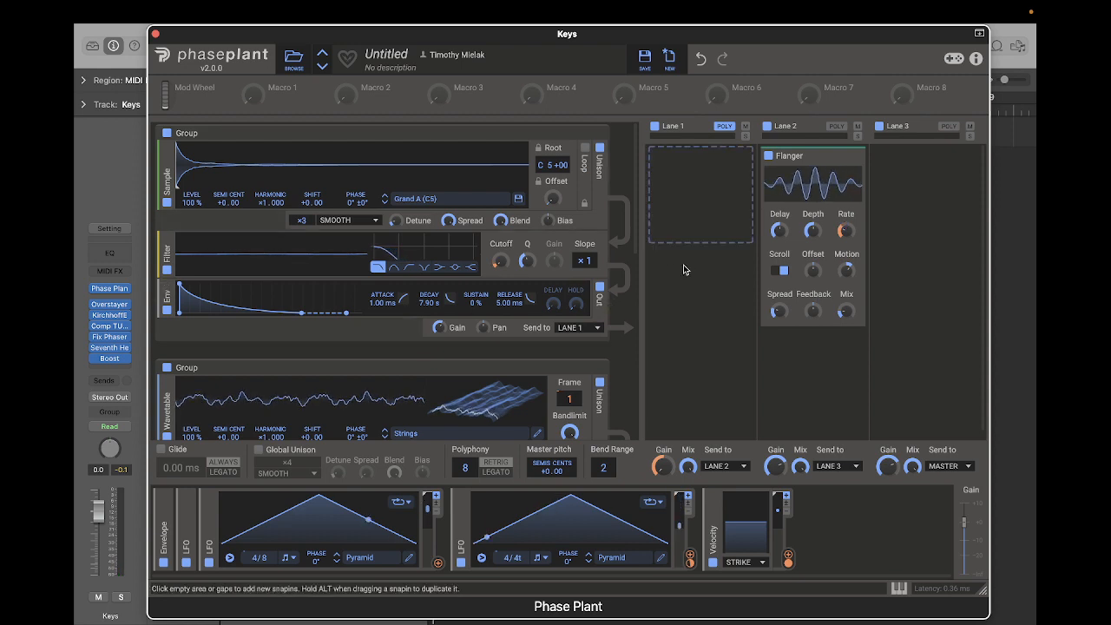
click(155, 34)
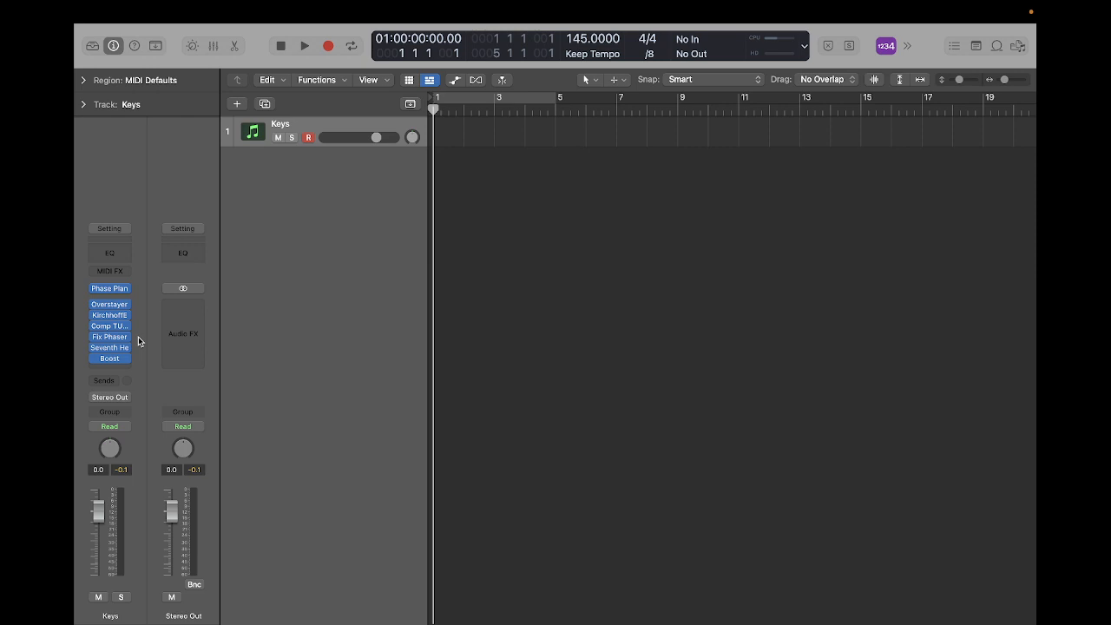
Examine the Seventh Heaven Professional reverb settings on the Keys track and close its window
mouse_move(111, 341)
click(111, 349)
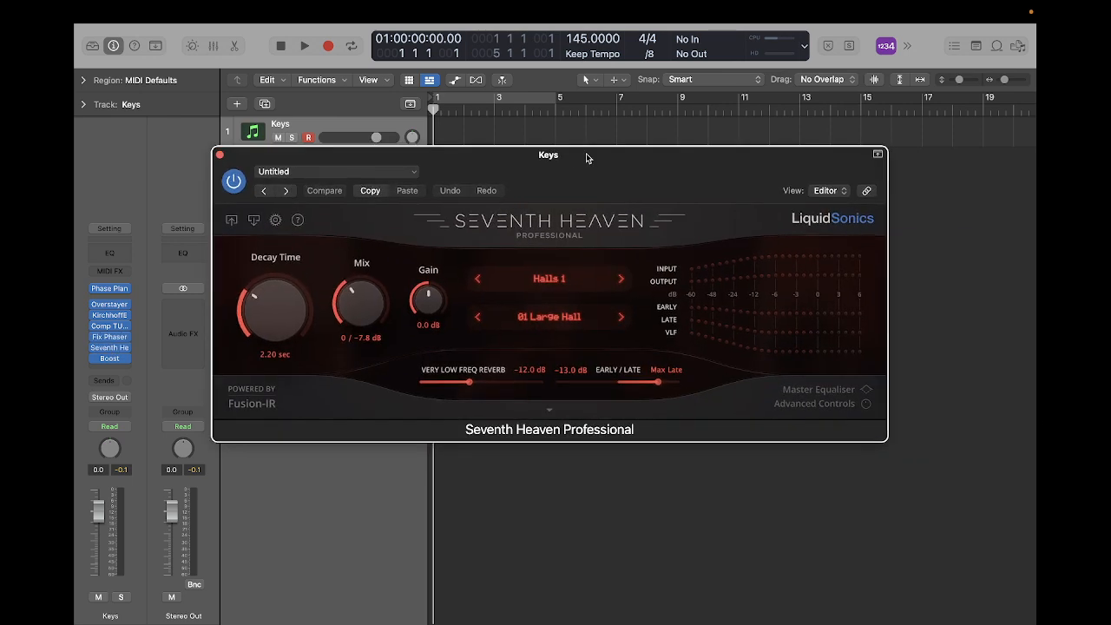
drag(586, 157, 581, 158)
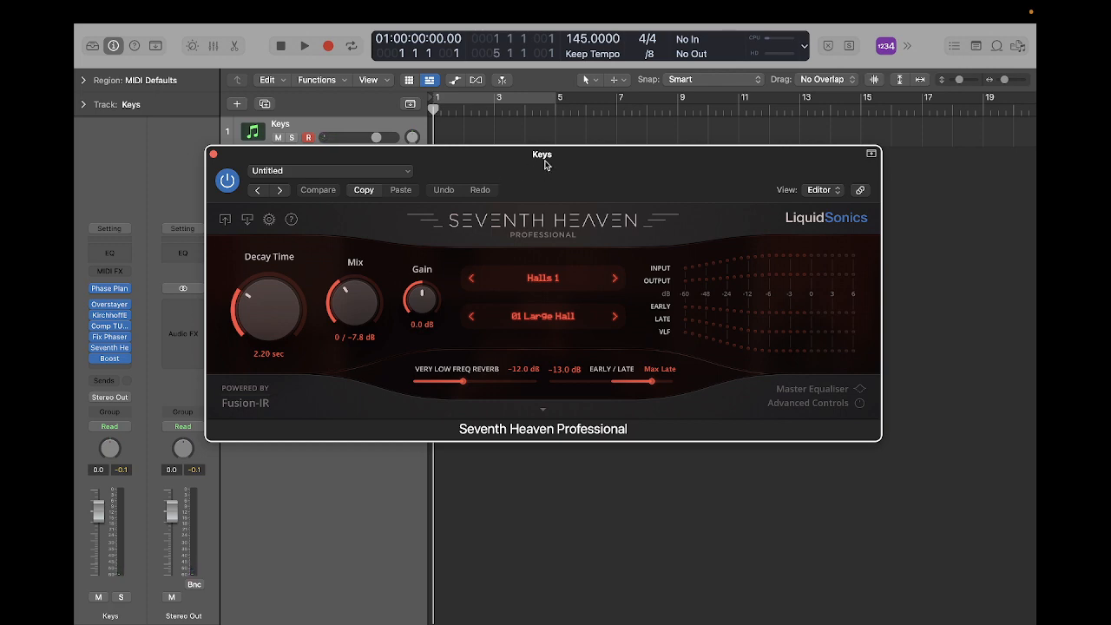
drag(545, 164, 577, 182)
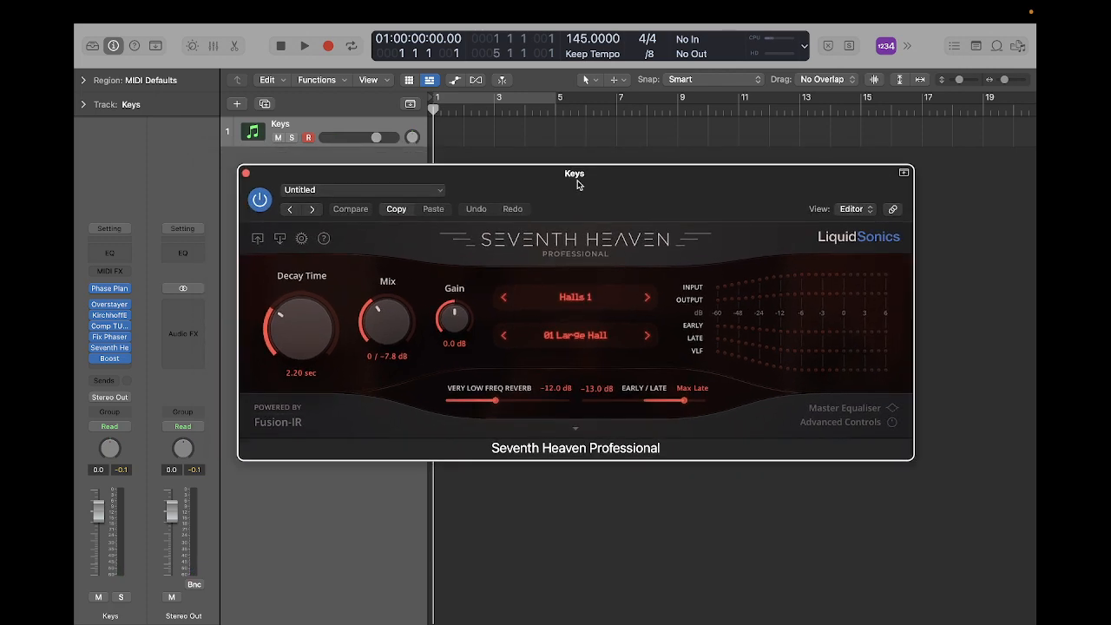
click(246, 174)
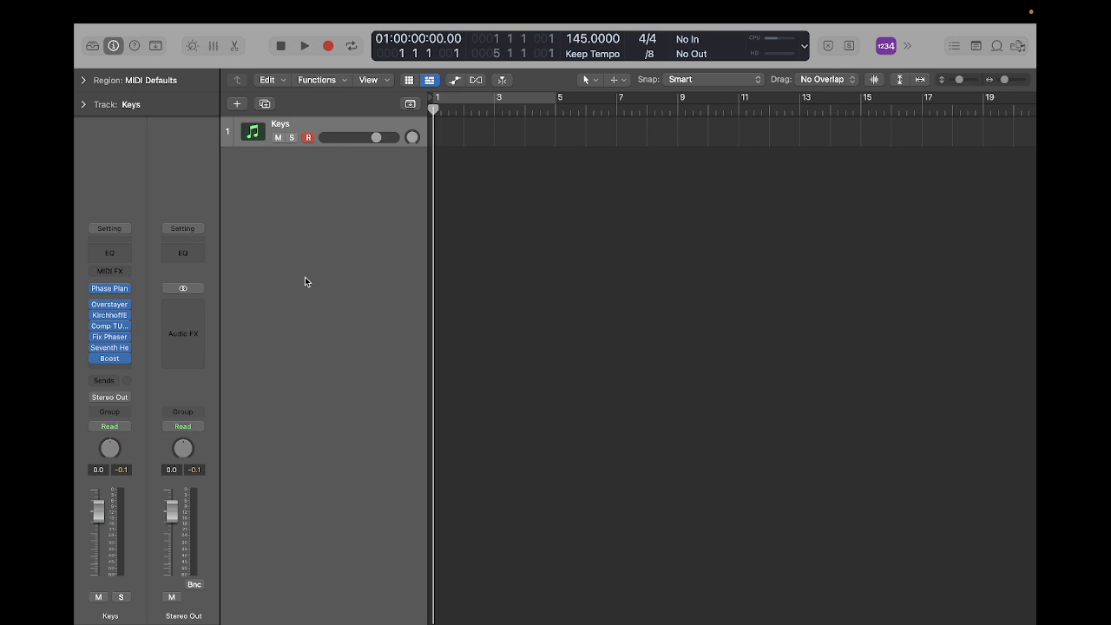
Add a new software instrument track and load the u-he Diva synth on it in stereo
click(238, 105)
key(Return)
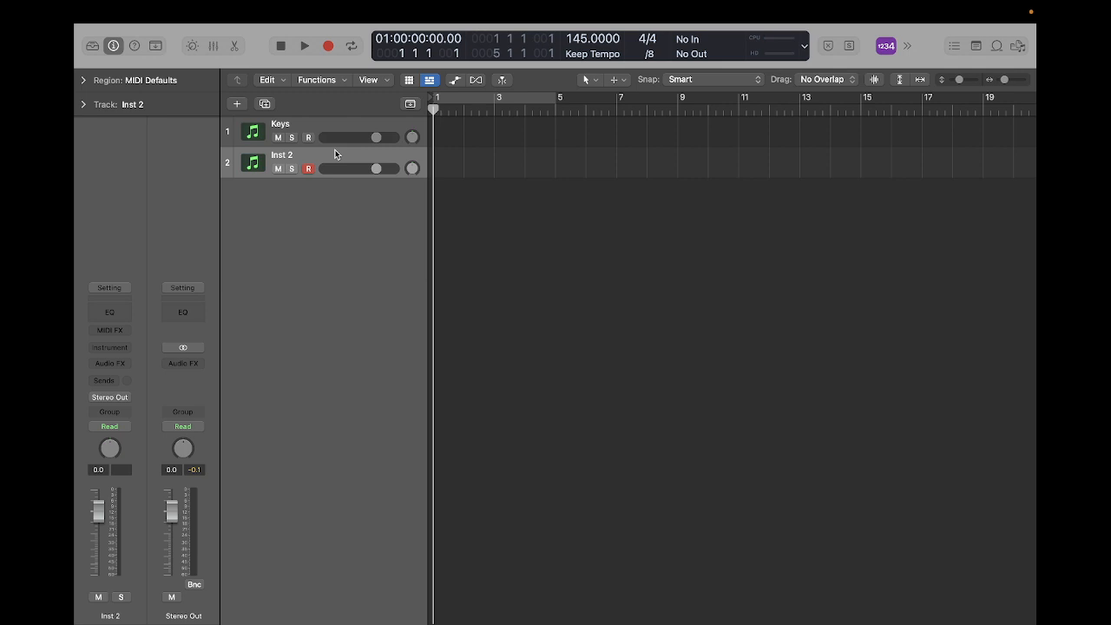
click(114, 347)
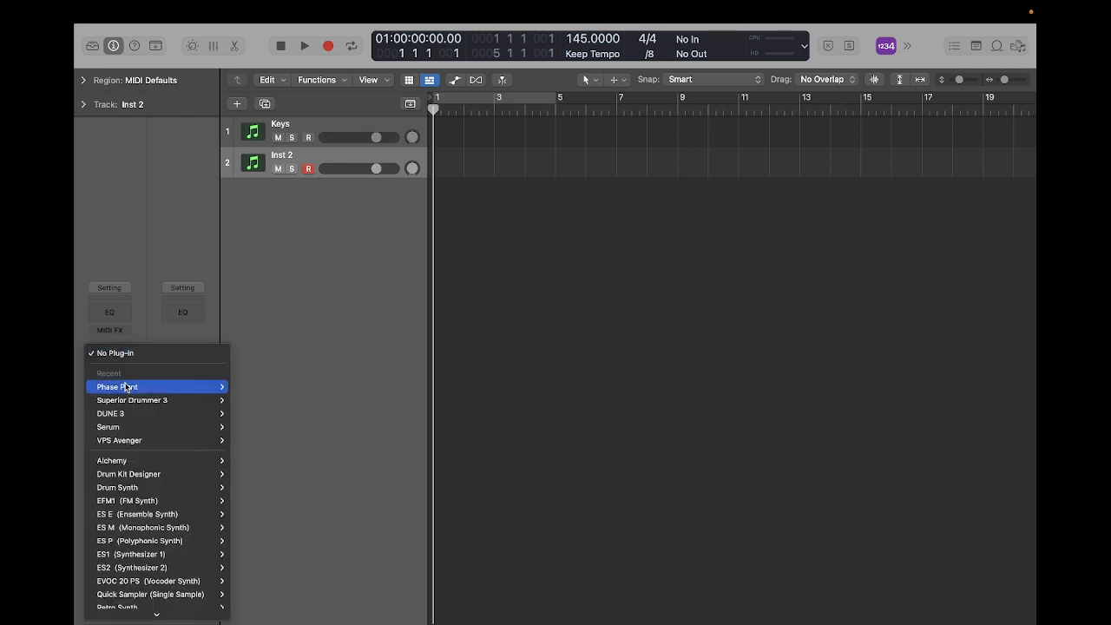
mouse_move(158, 616)
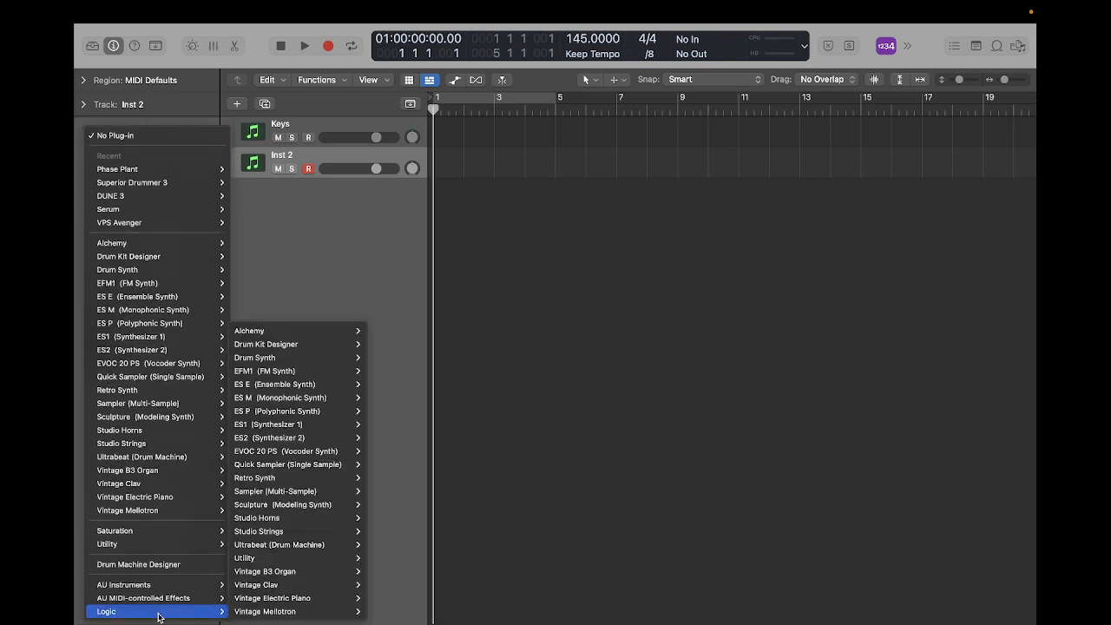
mouse_move(169, 589)
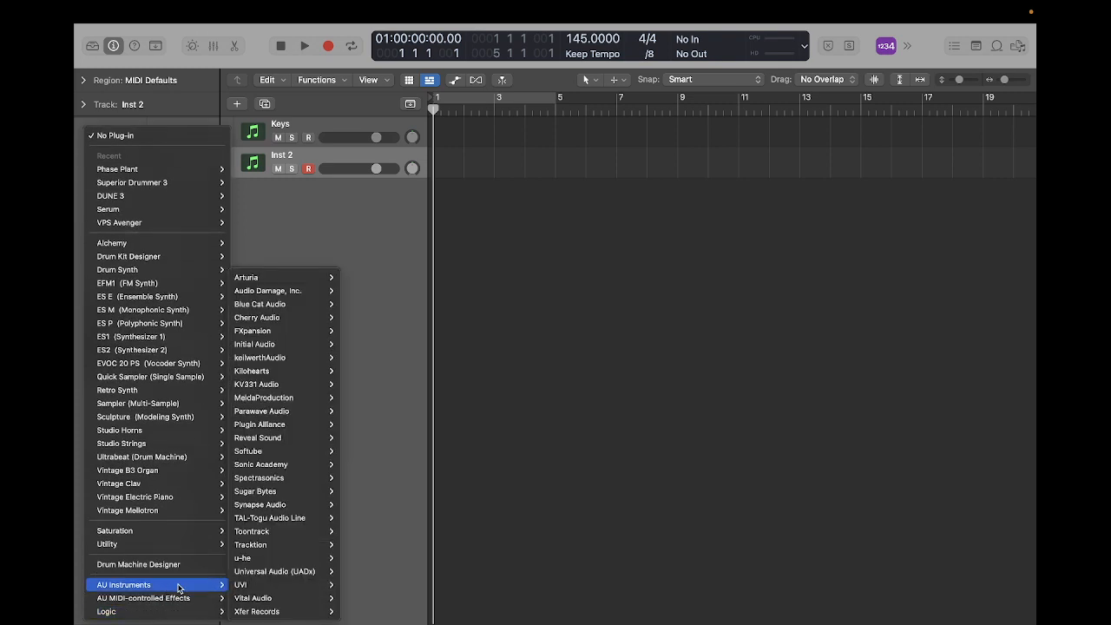
mouse_move(310, 464)
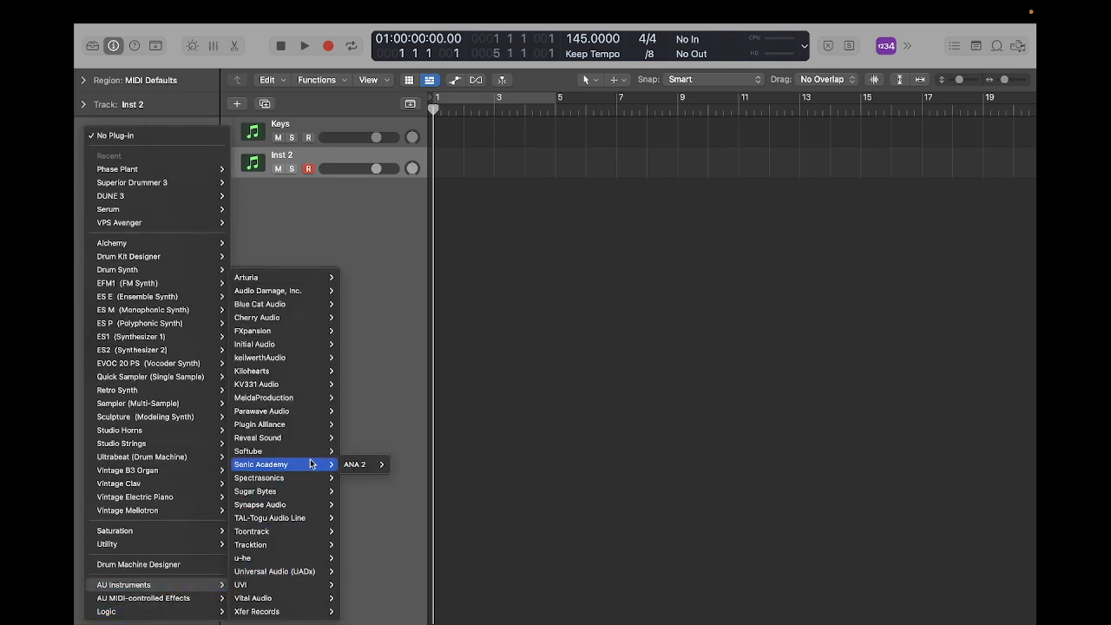
mouse_move(301, 561)
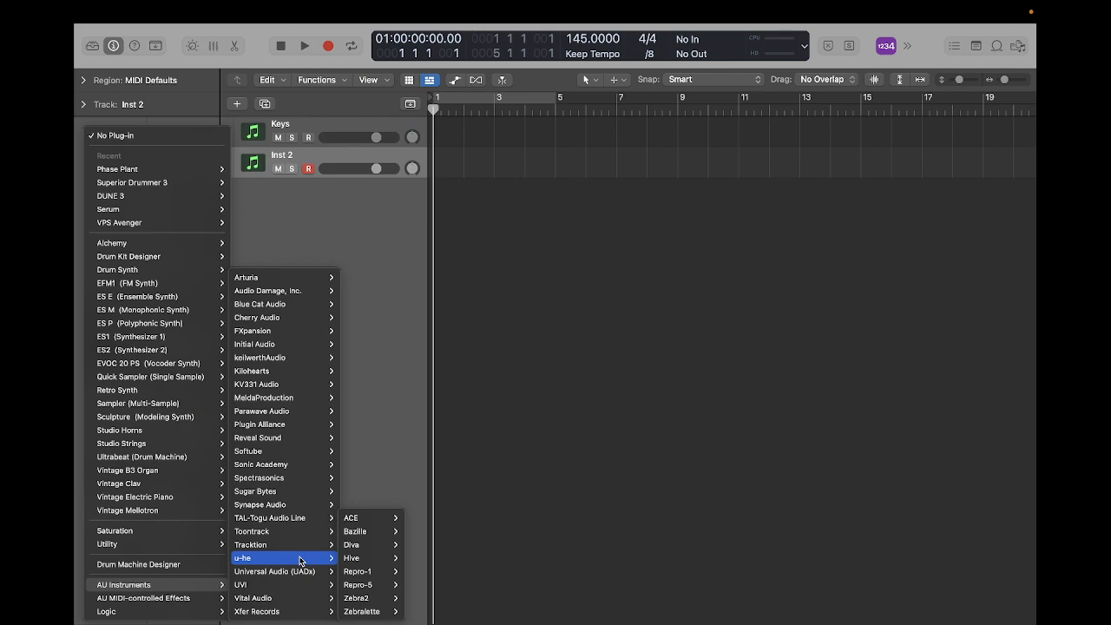
mouse_move(373, 545)
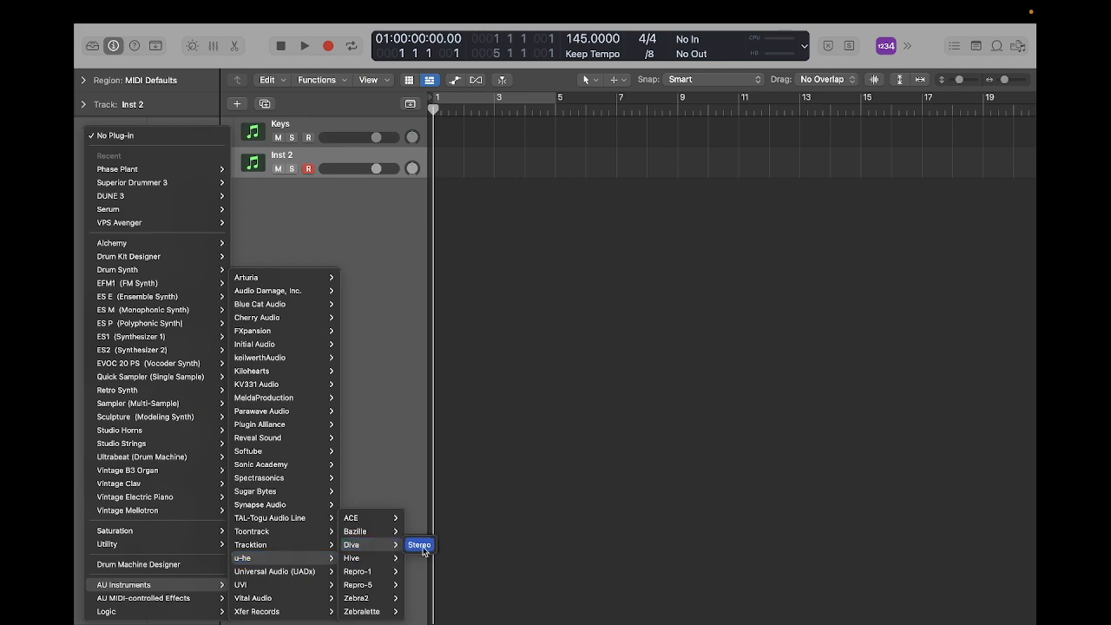
click(421, 547)
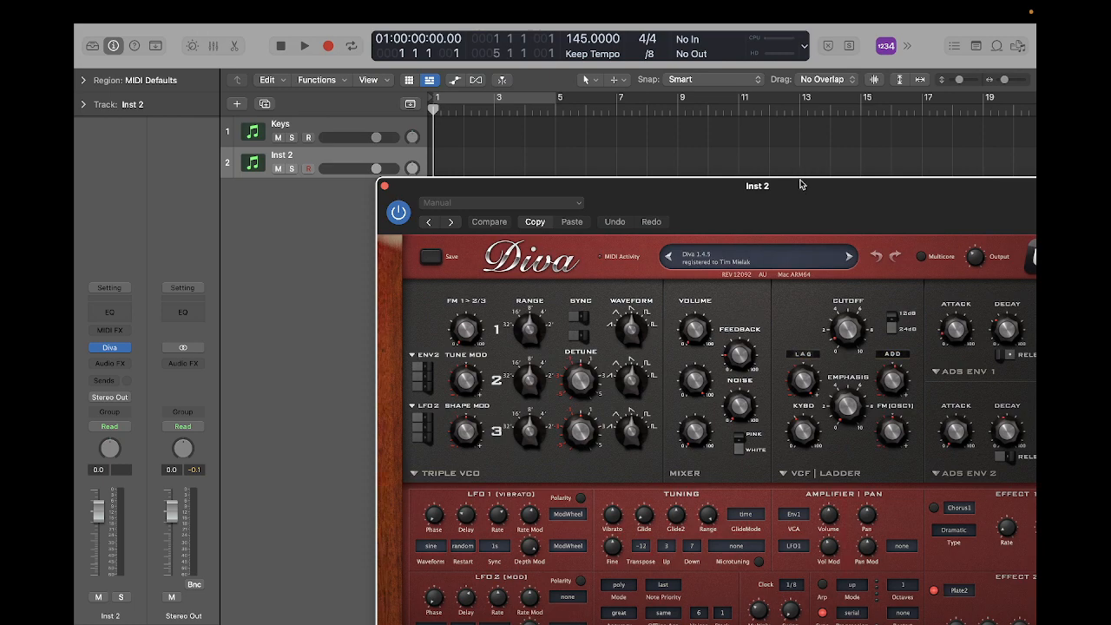
drag(798, 197, 633, 98)
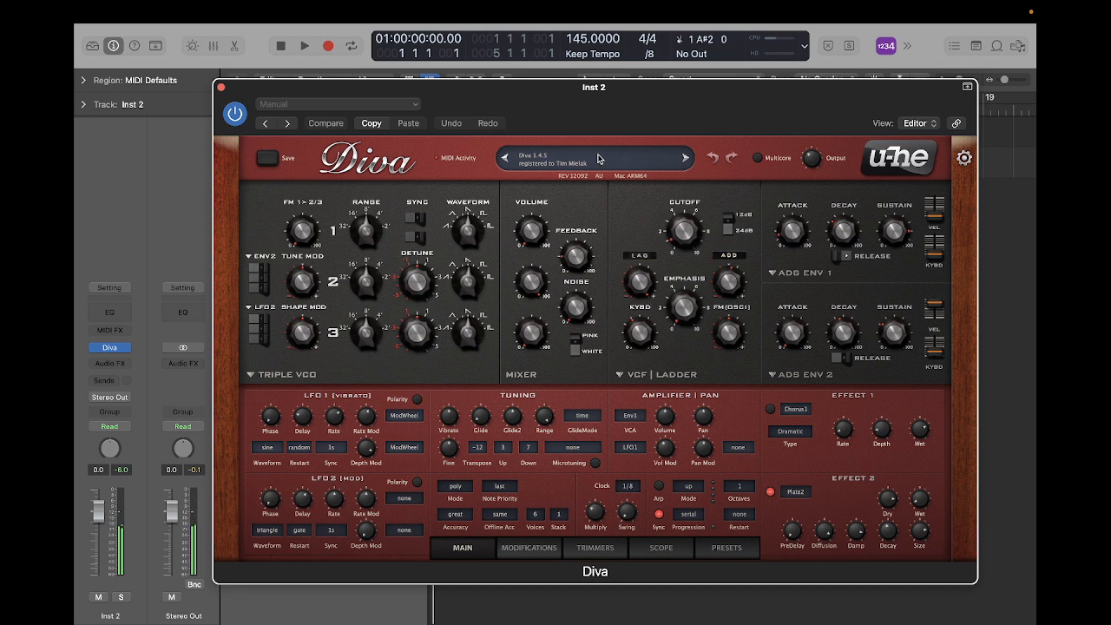
Reset Diva to its init patch
click(598, 158)
click(580, 158)
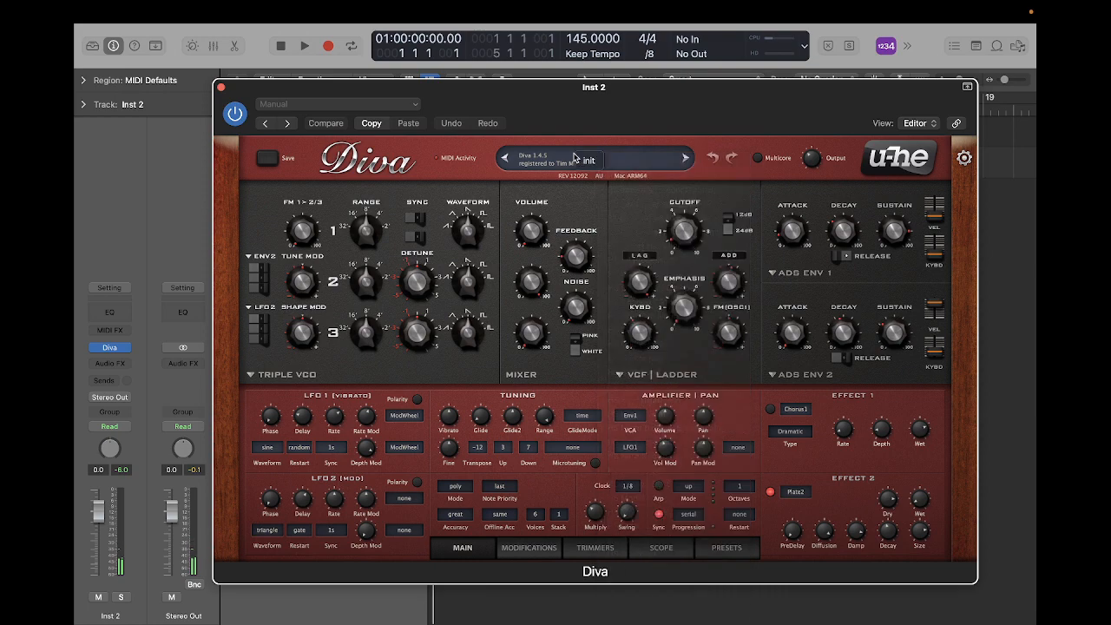
click(586, 161)
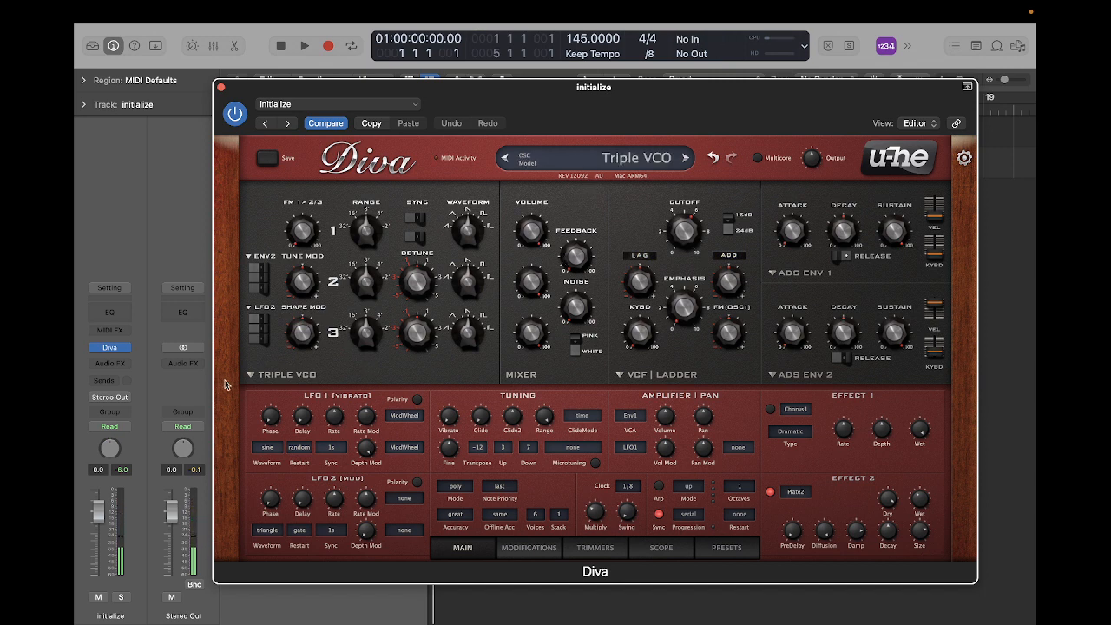
Go through Diva's Dual VCO and DCO oscillator models and settle on the Digital model
click(260, 375)
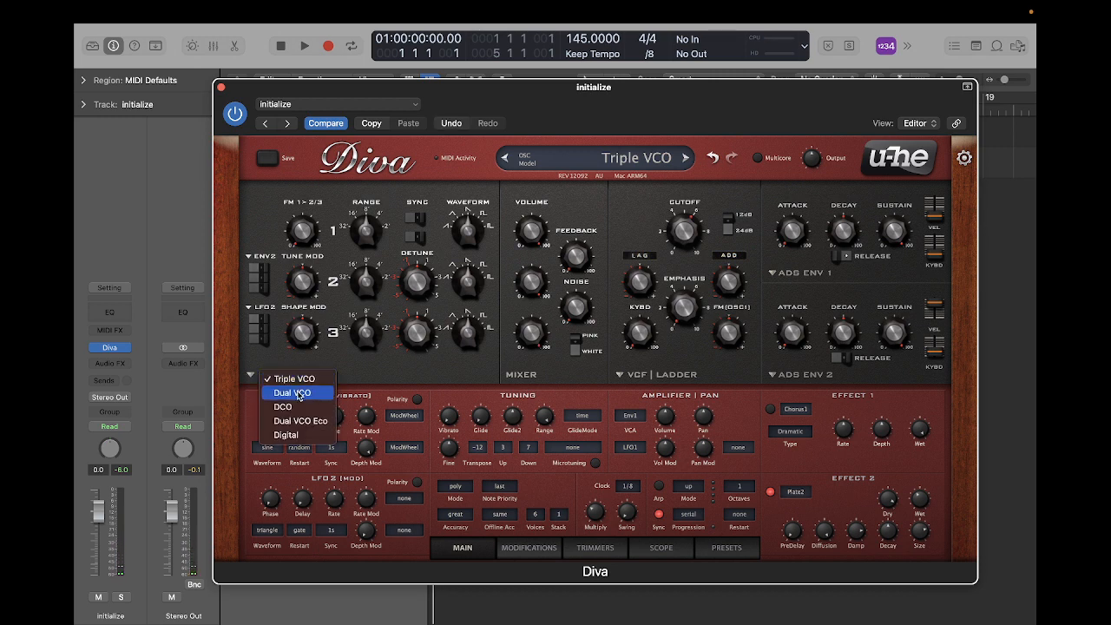
click(295, 393)
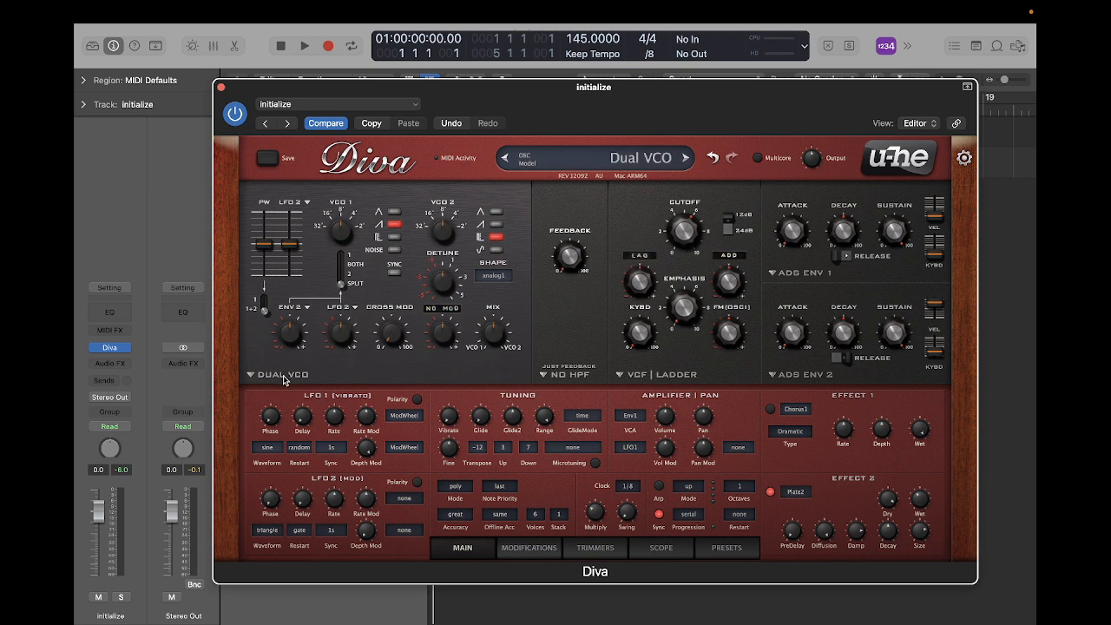
click(284, 376)
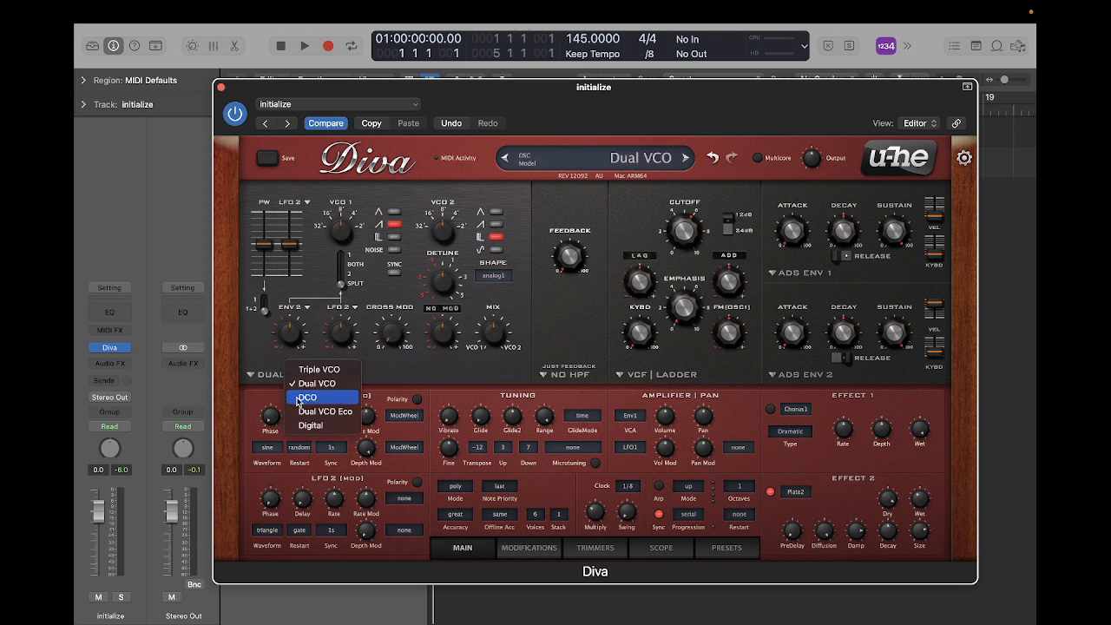
click(304, 398)
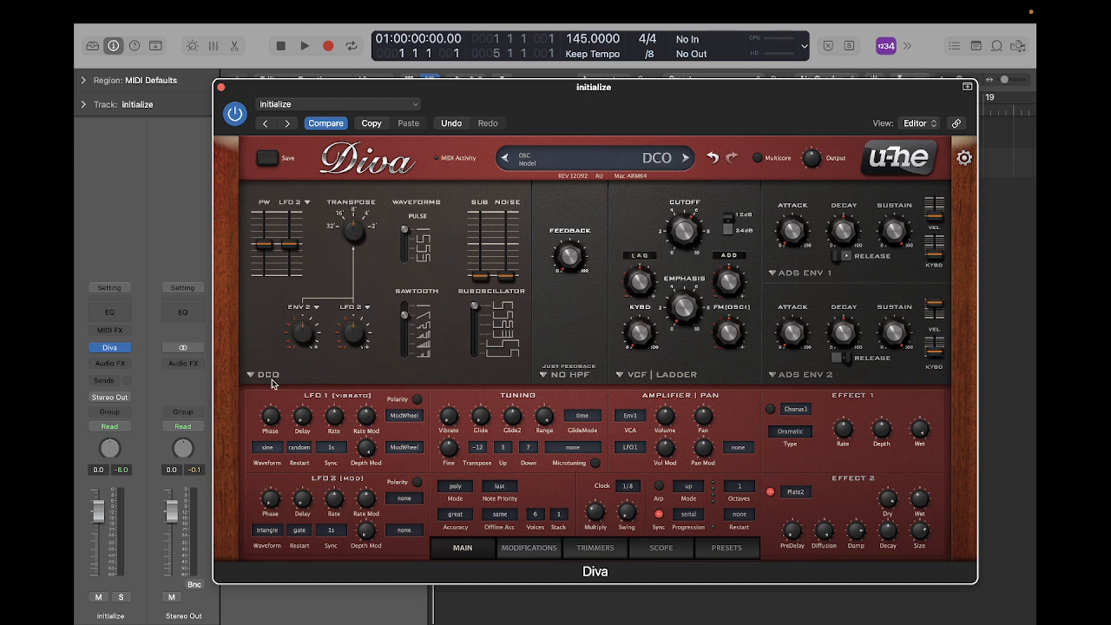
click(271, 380)
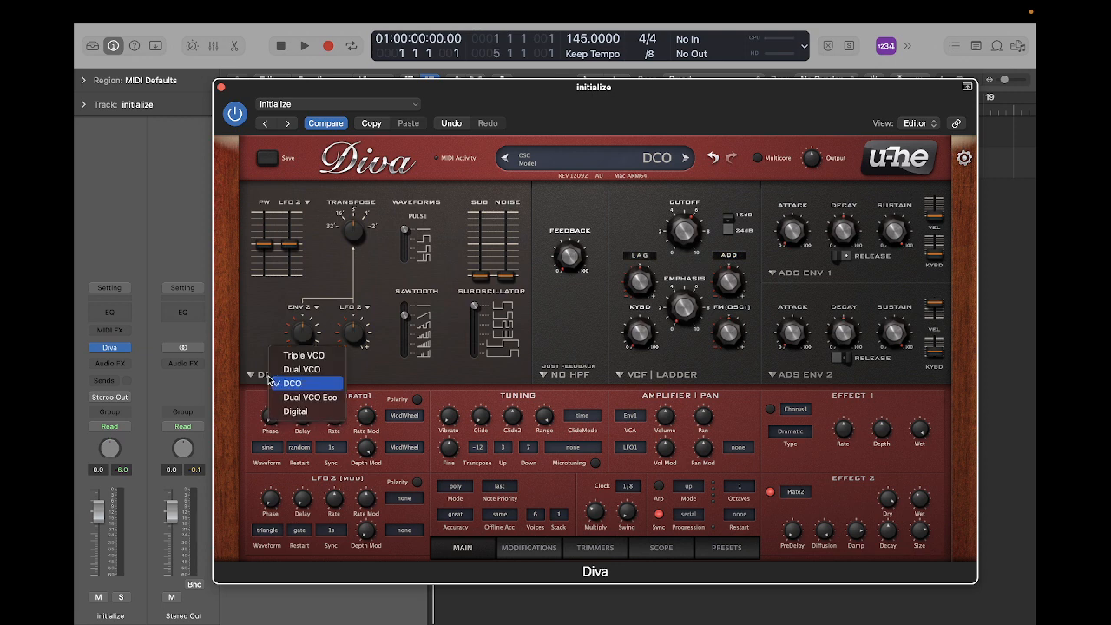
click(296, 412)
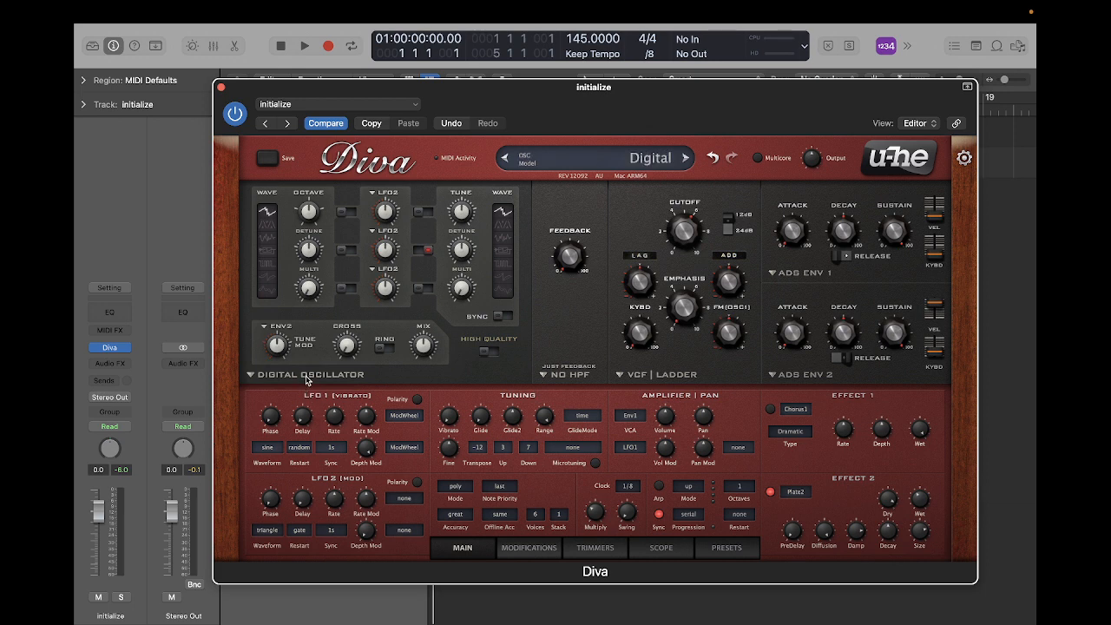
Enable all three LFO2 modulation switches for the first digital oscillator
click(347, 211)
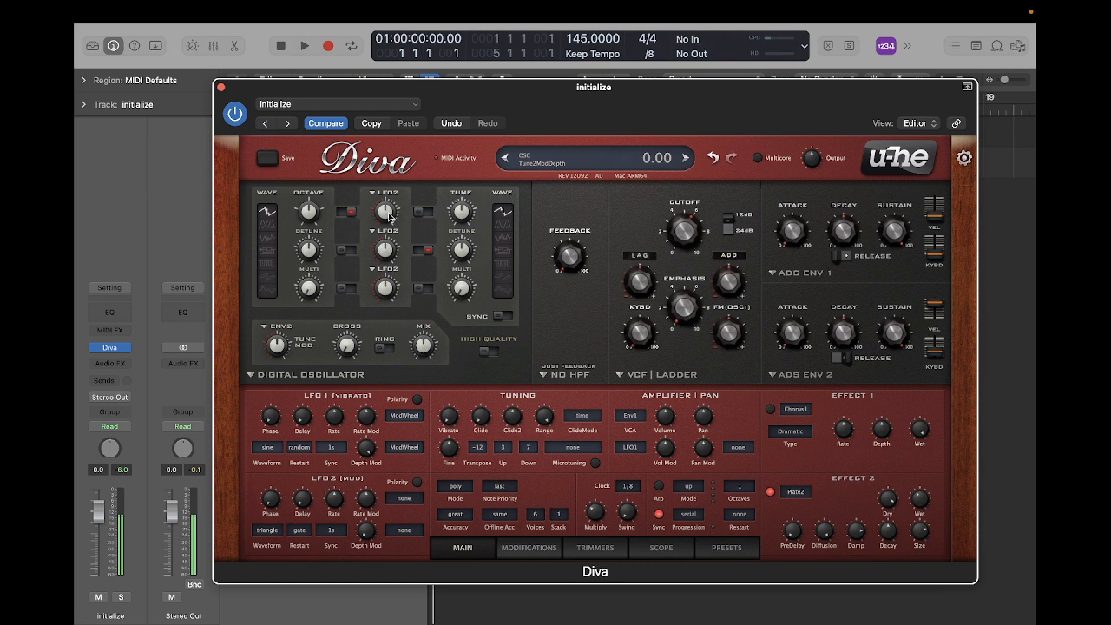
mouse_move(389, 216)
mouse_down()
mouse_move(394, 171)
mouse_move(390, 215)
mouse_up()
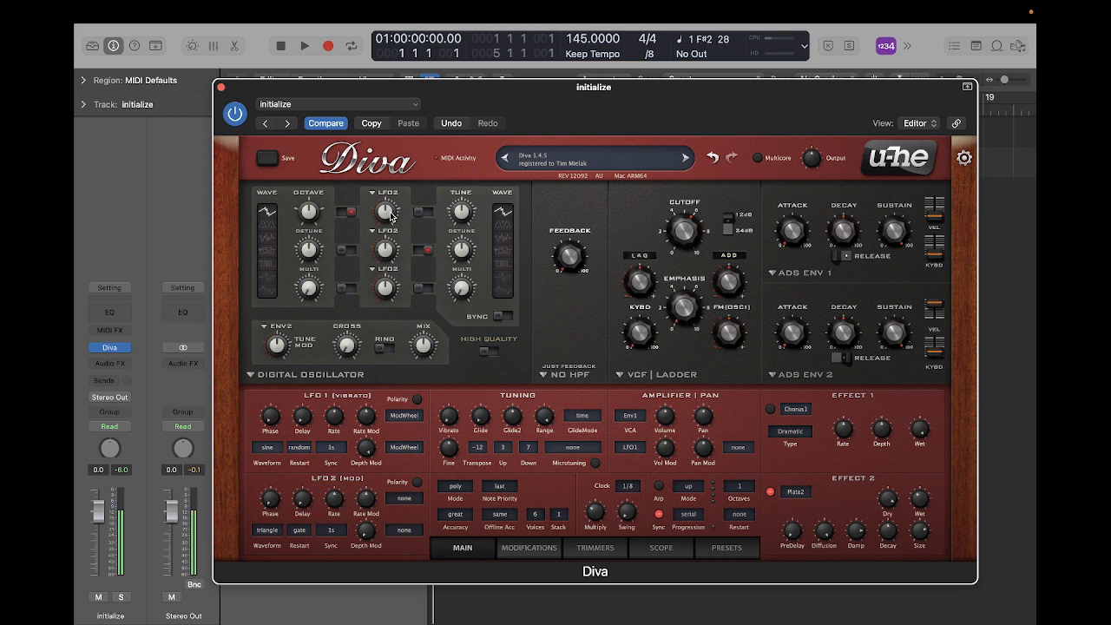
click(347, 250)
click(350, 289)
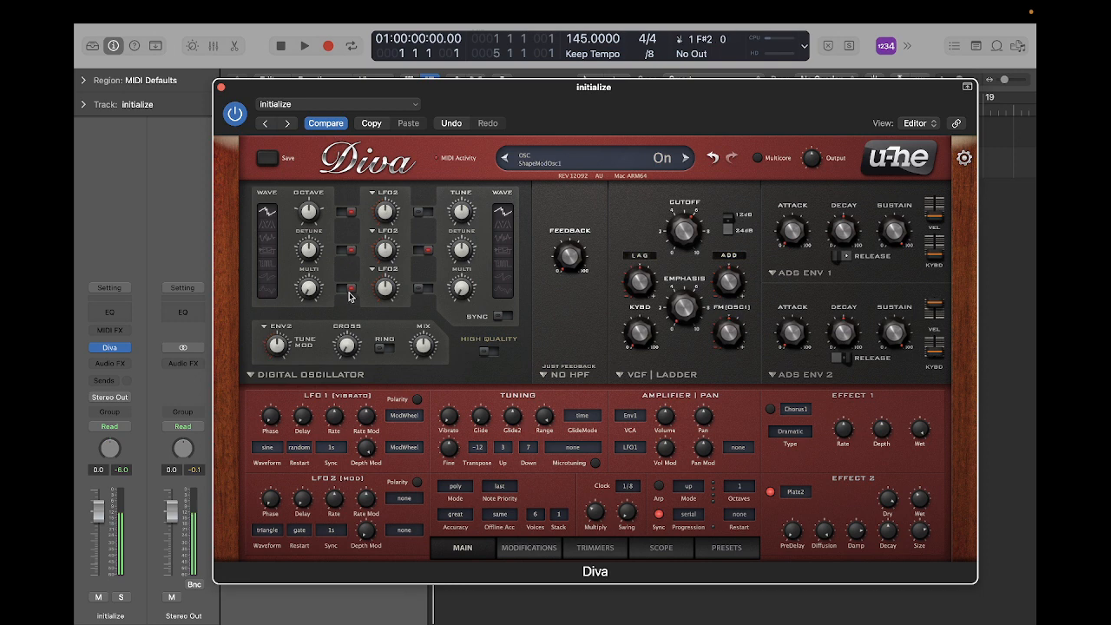
Set the first digital oscillator to the last wave type, with Harmonics and Bend controls, and adjust the LFO2 depth for Harmonics
click(268, 241)
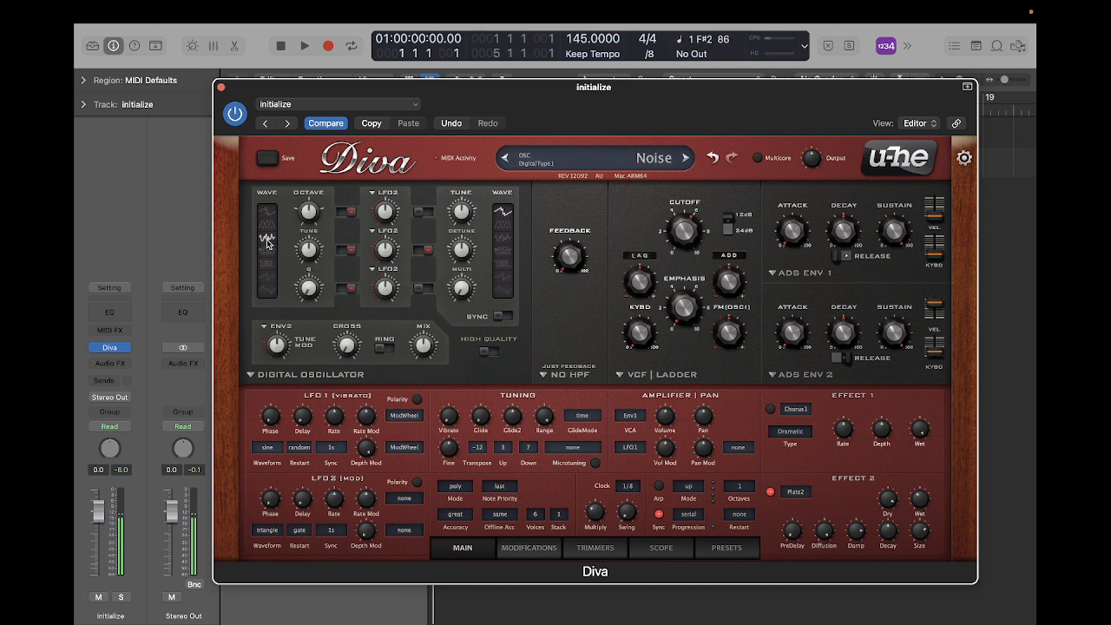
click(268, 227)
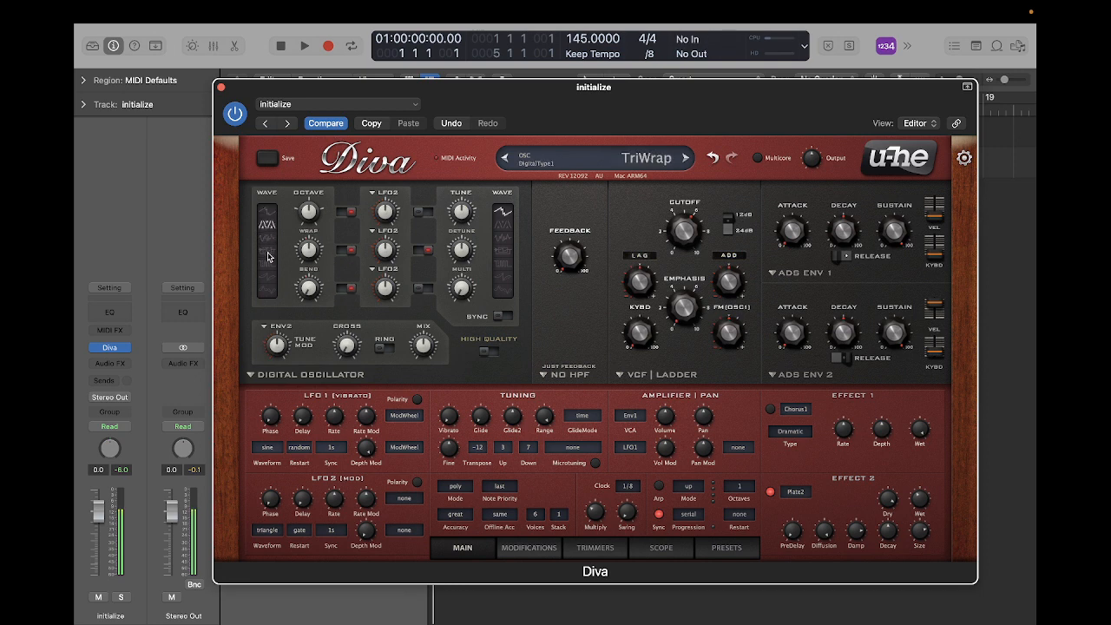
click(268, 252)
click(269, 265)
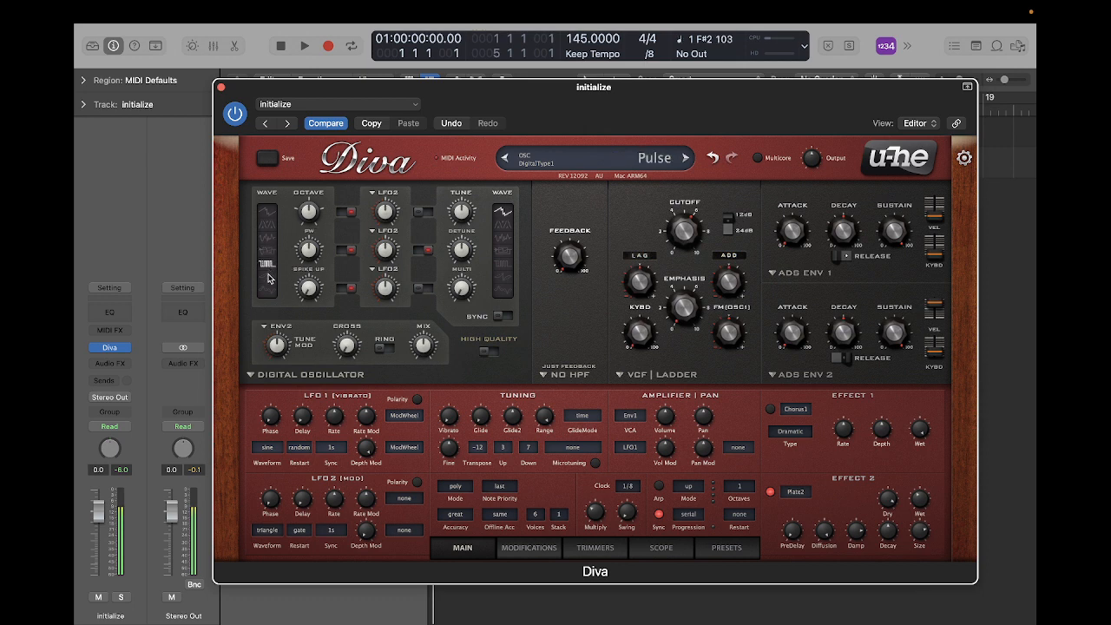
click(269, 288)
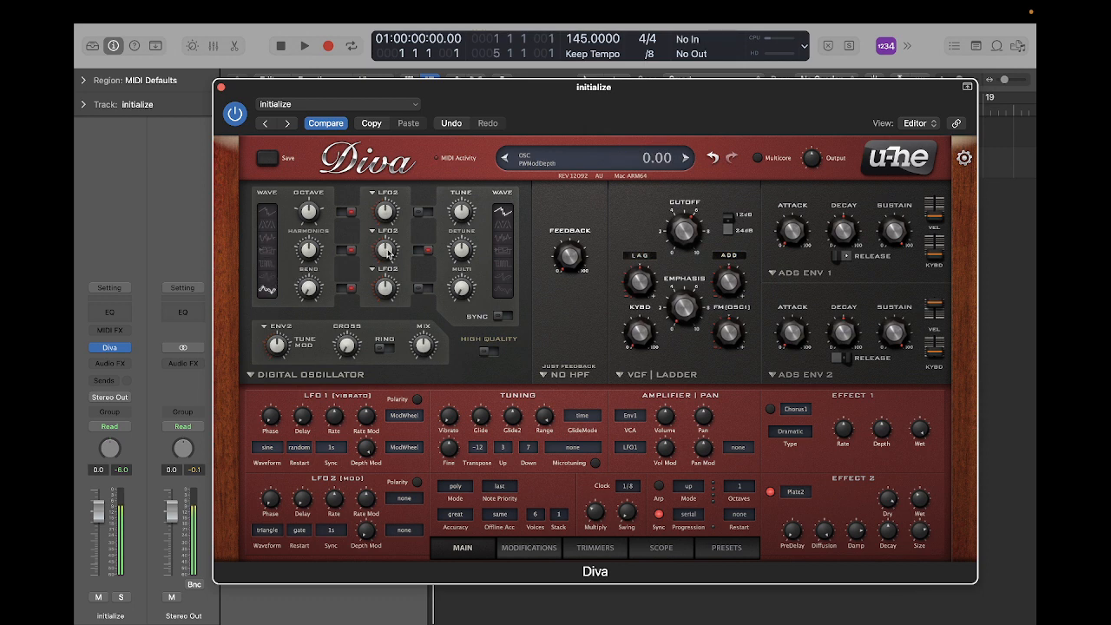
drag(387, 252, 387, 209)
drag(386, 253, 385, 297)
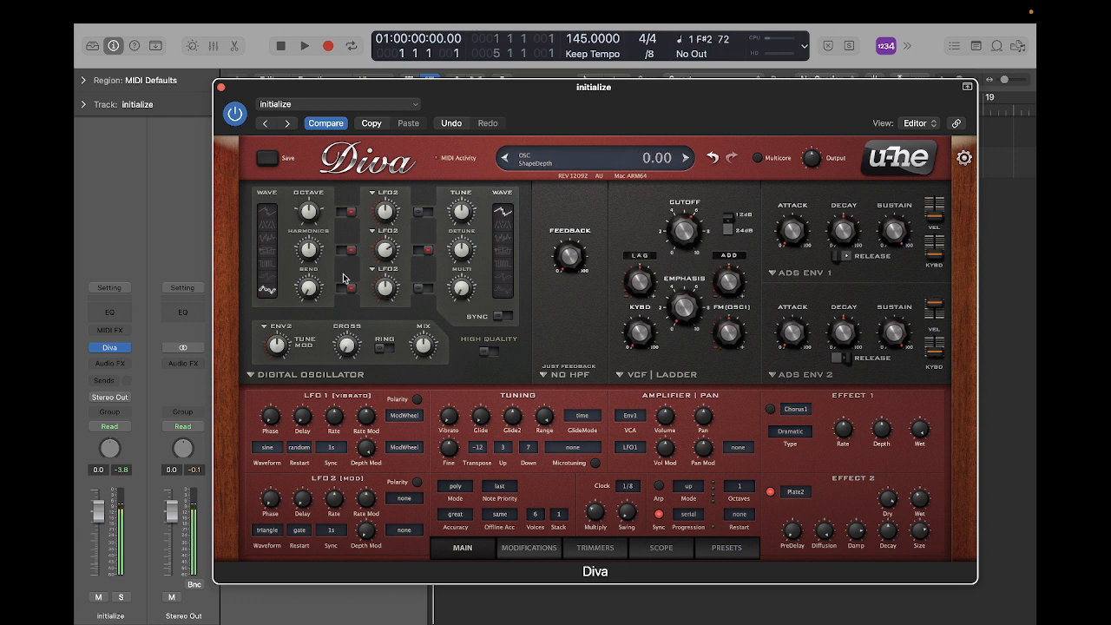
Adjust the Bend amount of the first digital oscillator and its LFO2 modulation depth
click(348, 289)
click(348, 290)
drag(306, 263, 303, 223)
mouse_move(384, 293)
mouse_down()
mouse_move(391, 248)
mouse_move(385, 288)
mouse_up()
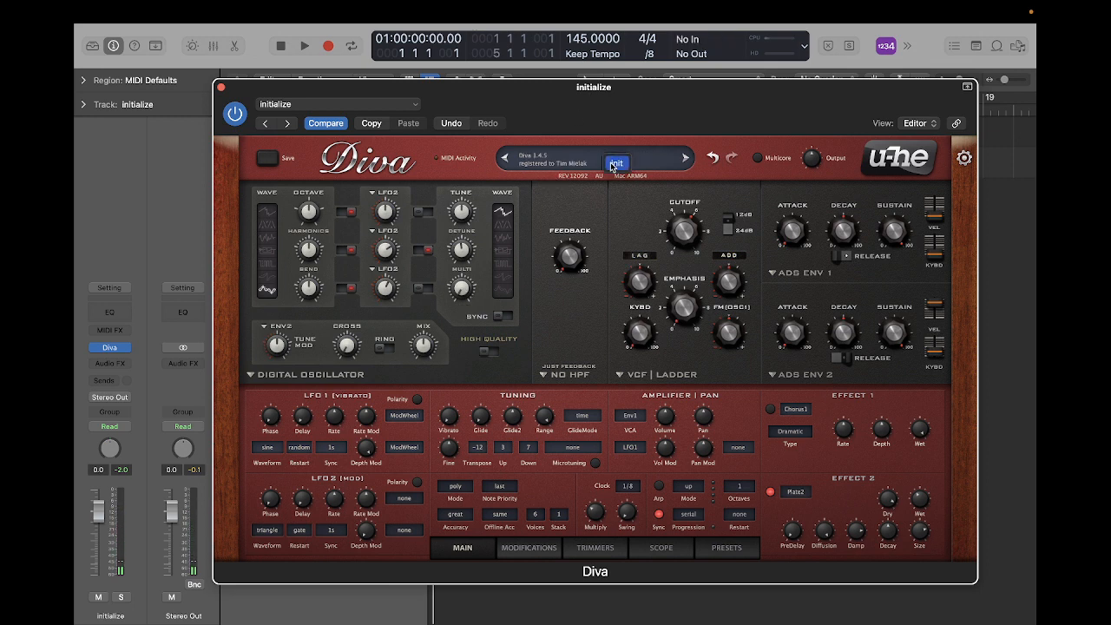
Reset Diva to its init patch, then set the waveforms of Triple VCO oscillators 1 and 2 with oscillator 2 slightly detuned
click(611, 163)
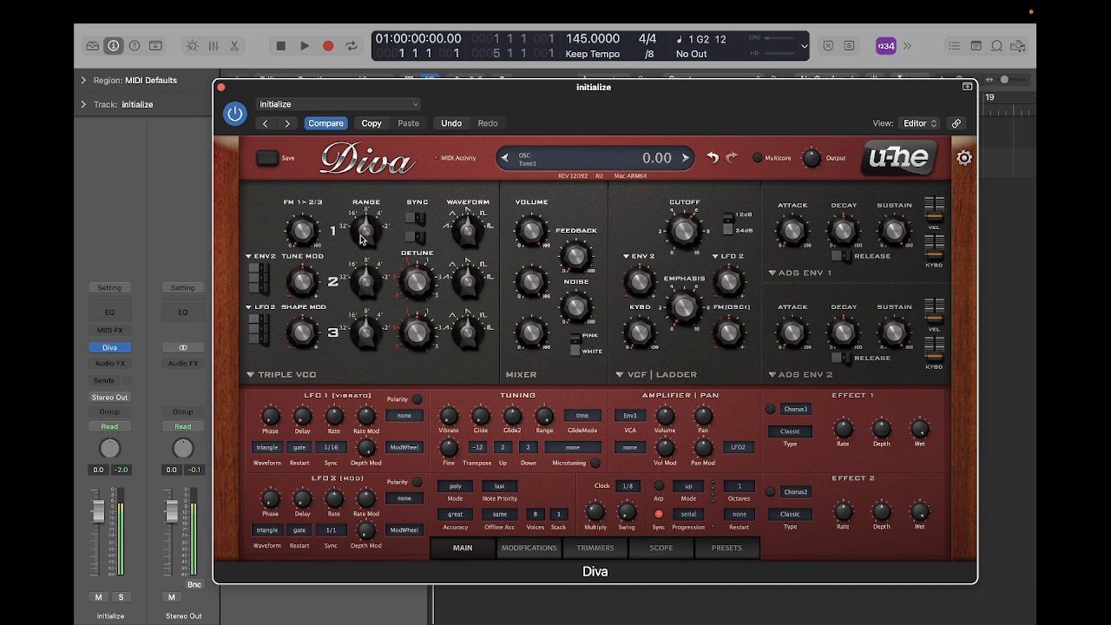
mouse_move(467, 233)
mouse_down()
mouse_move(475, 187)
mouse_move(473, 253)
mouse_up()
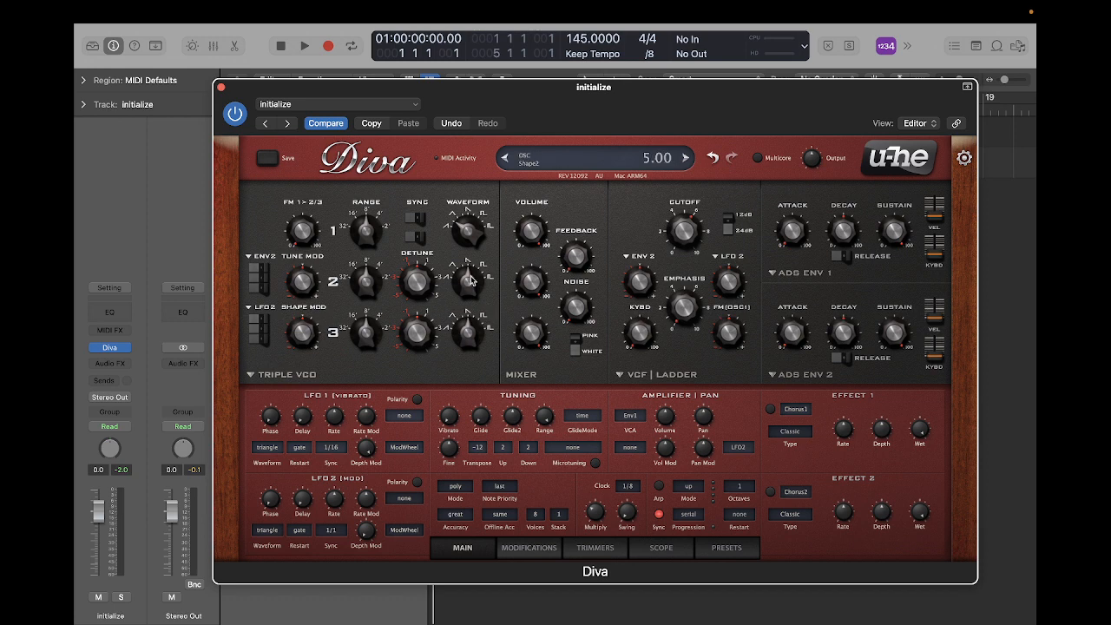
mouse_move(469, 282)
mouse_down()
mouse_move(469, 271)
mouse_move(467, 295)
mouse_move(466, 269)
mouse_up()
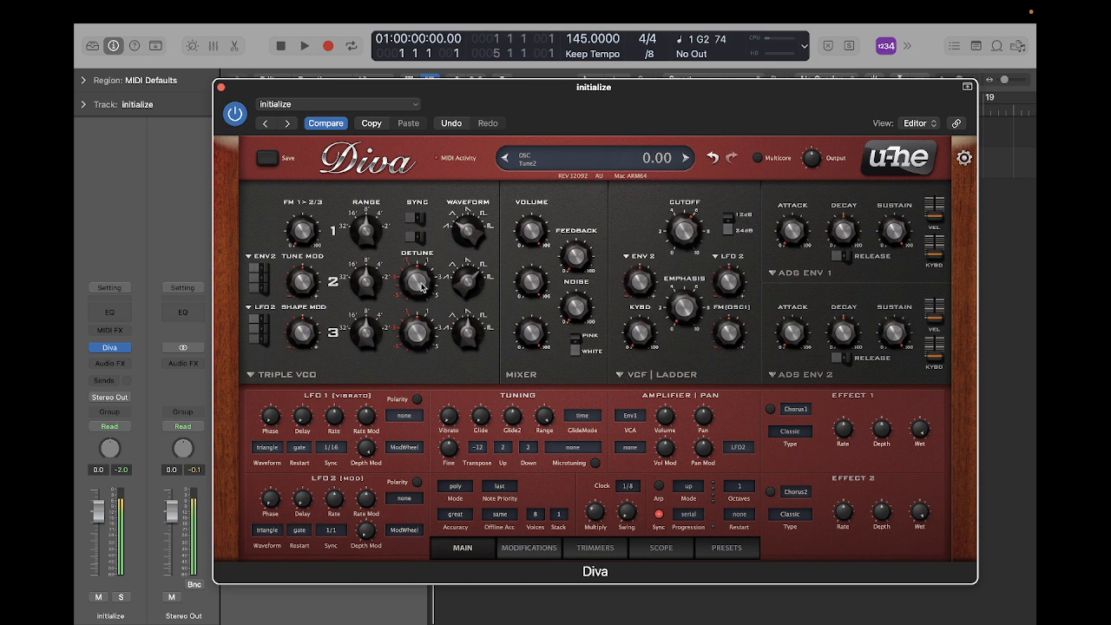
mouse_move(423, 289)
mouse_down()
mouse_move(424, 266)
mouse_move(425, 279)
mouse_up()
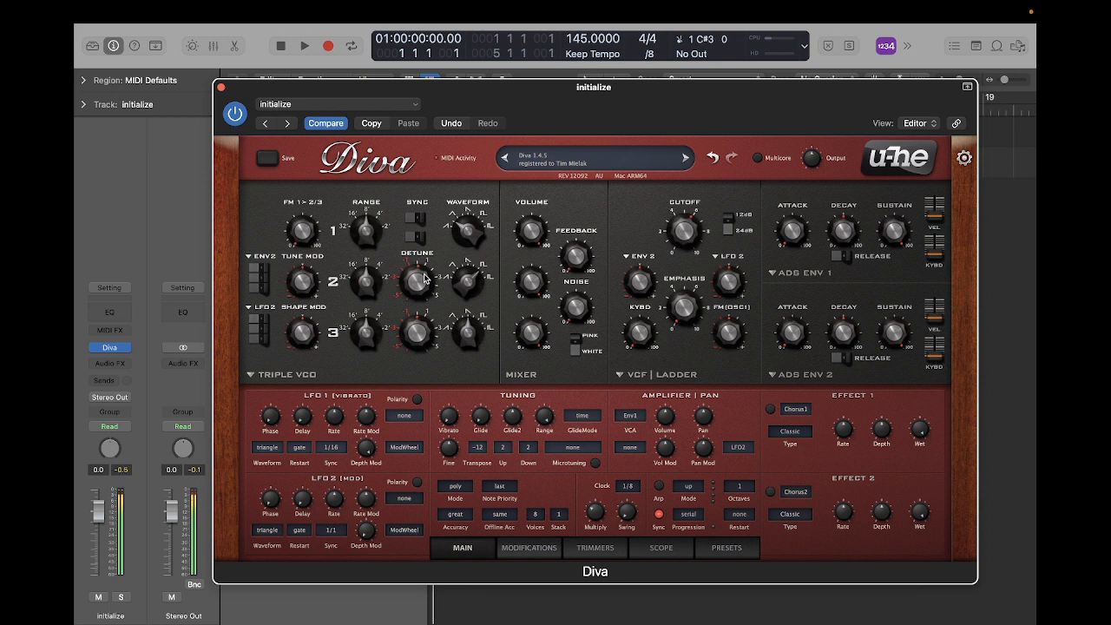
Set oscillator 3's waveform to shape 6 and try LFO2 shape modulation on it
click(472, 332)
mouse_move(472, 332)
mouse_down()
mouse_move(475, 366)
mouse_move(481, 305)
mouse_move(474, 349)
mouse_move(480, 327)
mouse_up()
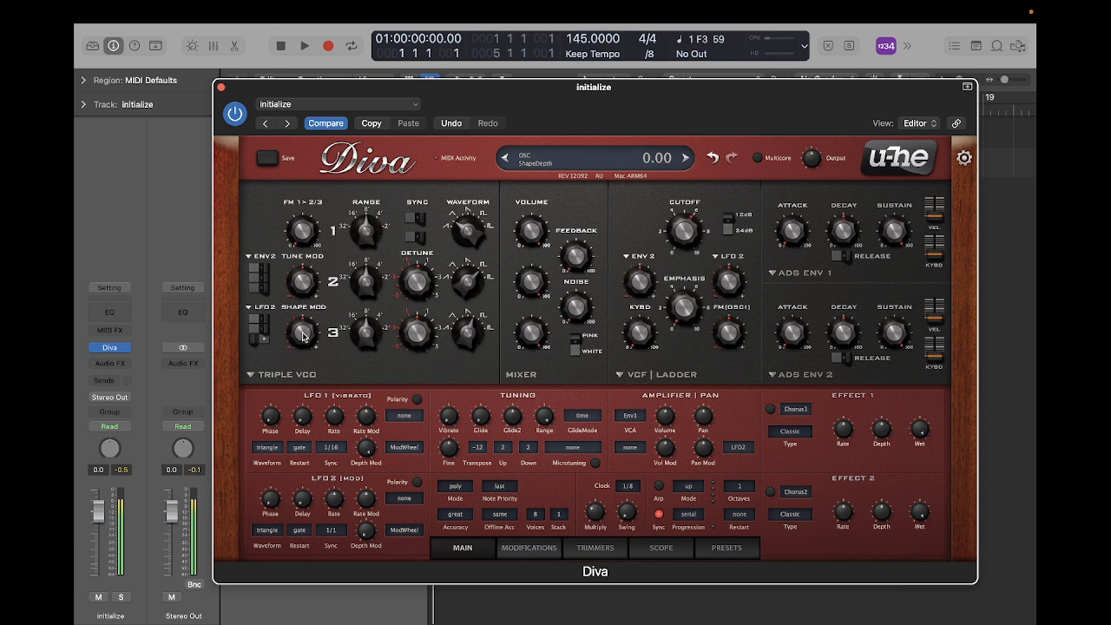
mouse_move(303, 337)
mouse_down()
mouse_move(308, 297)
mouse_move(303, 340)
mouse_up()
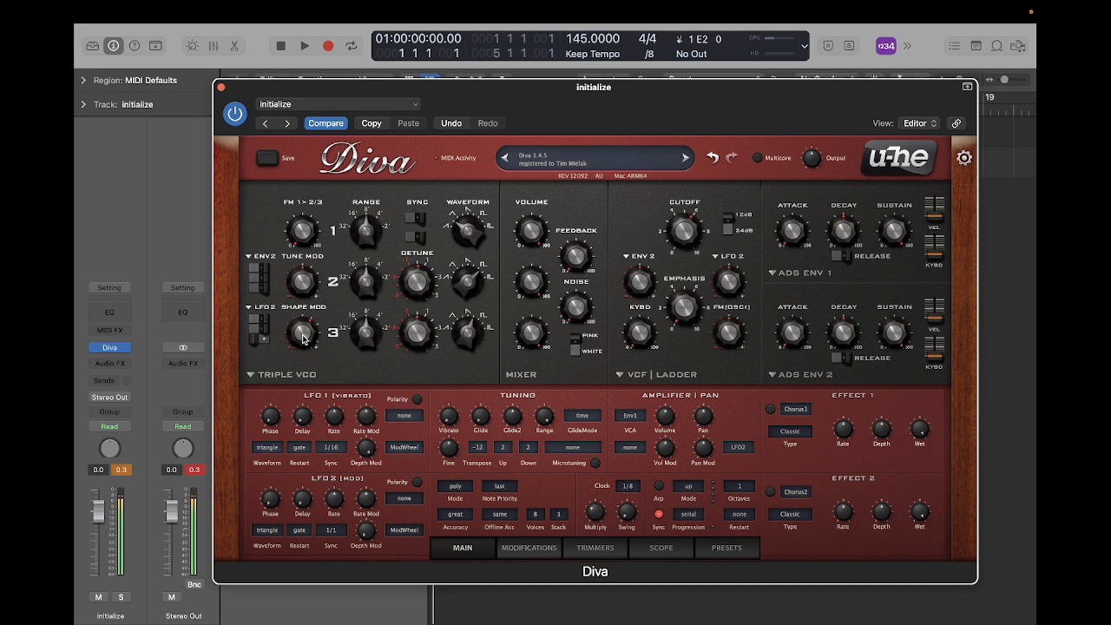
mouse_move(380, 332)
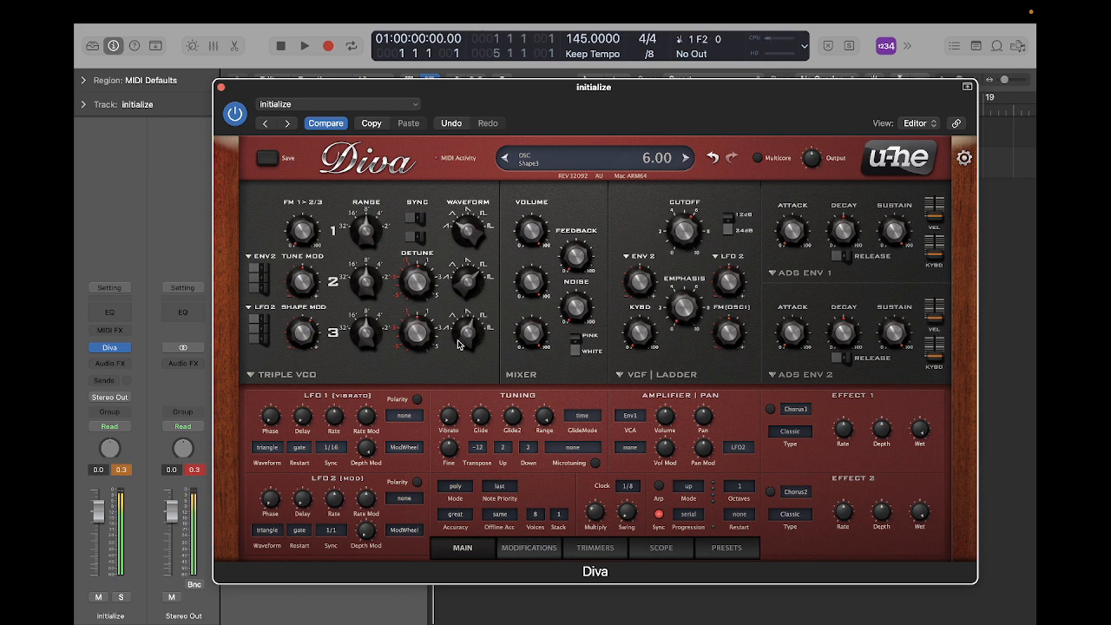
Turn on sync for oscillators 2 and 3 and adjust the FM amount from oscillator 1
click(416, 220)
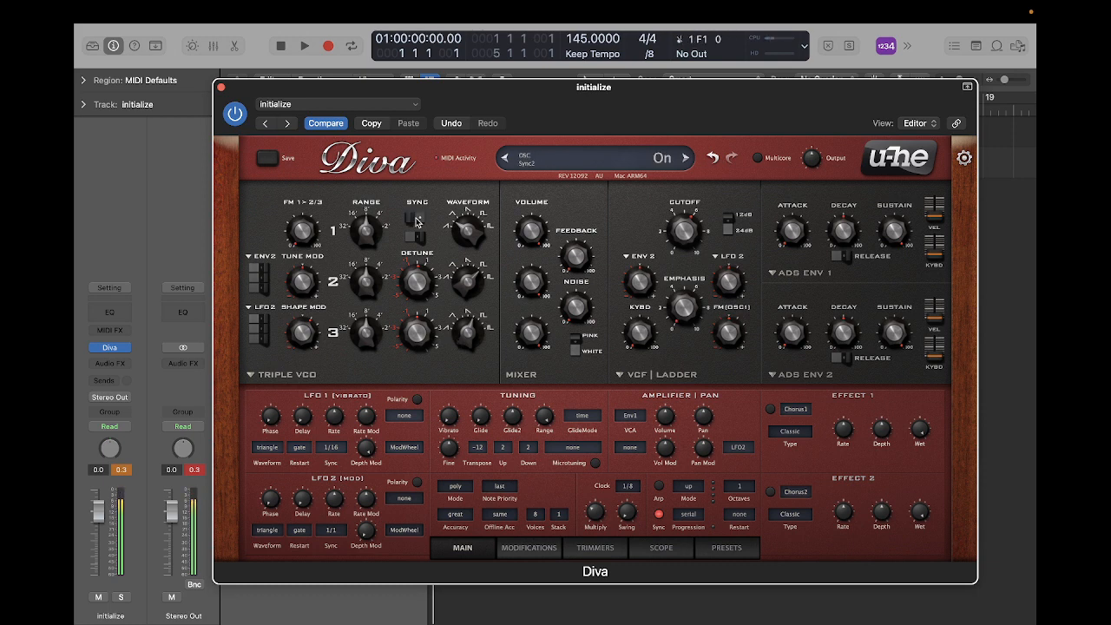
click(417, 239)
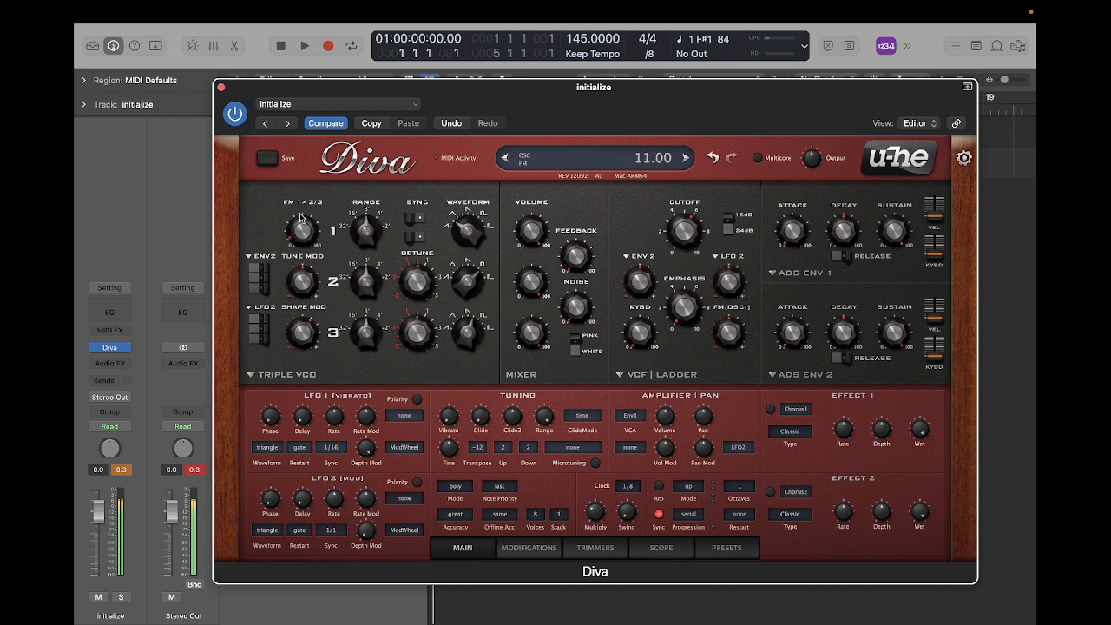
drag(299, 213, 310, 144)
drag(306, 234, 307, 284)
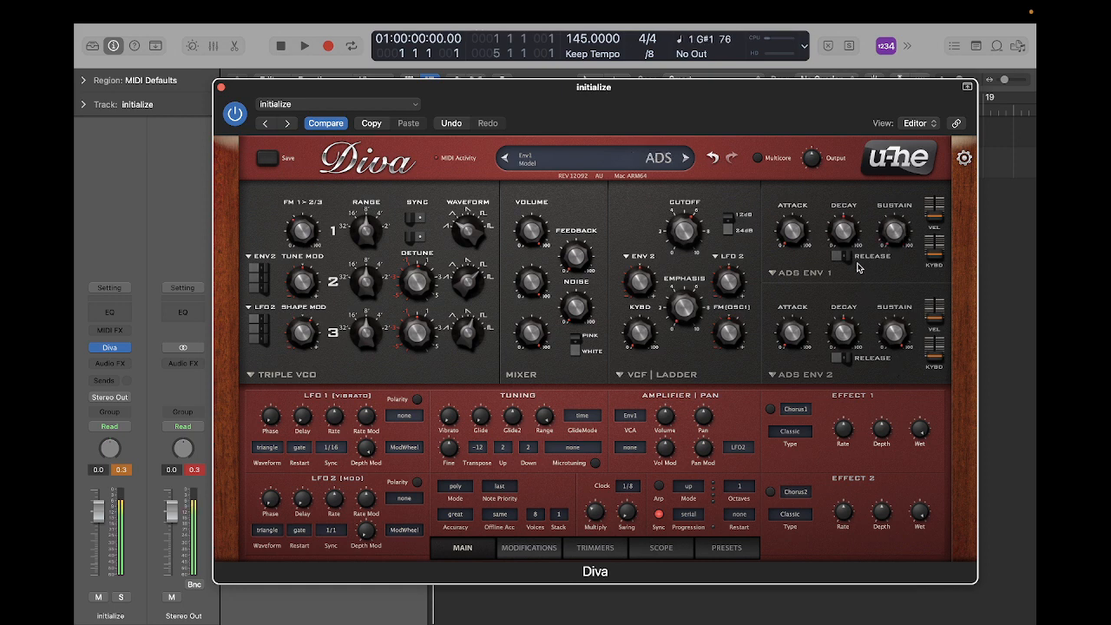
Switch both envelope 1 and envelope 2 to the analogue model
click(792, 286)
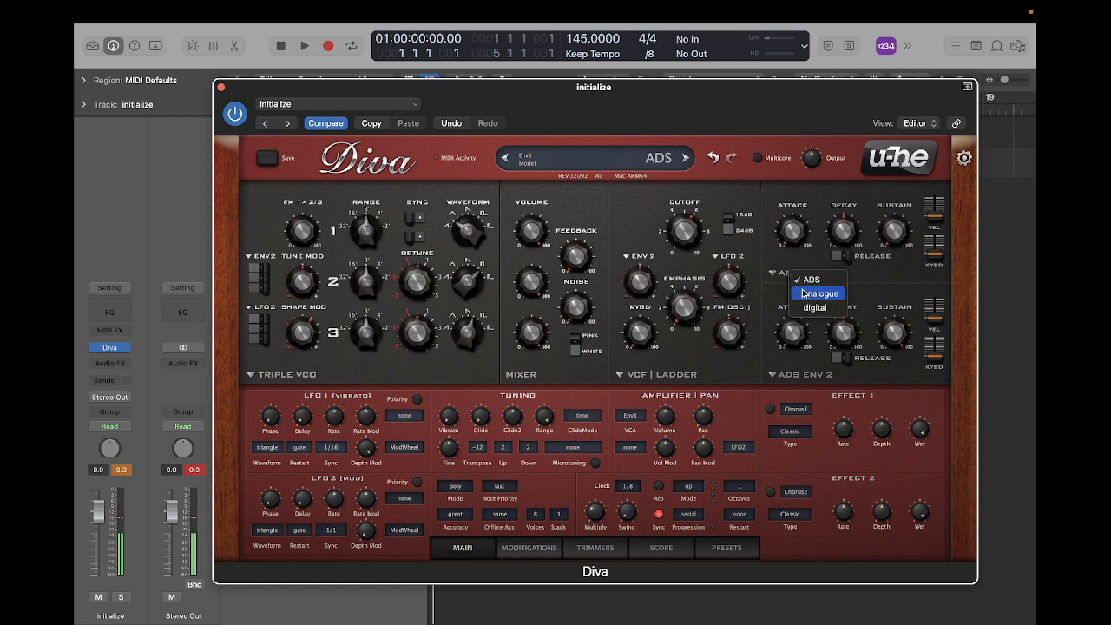
click(808, 293)
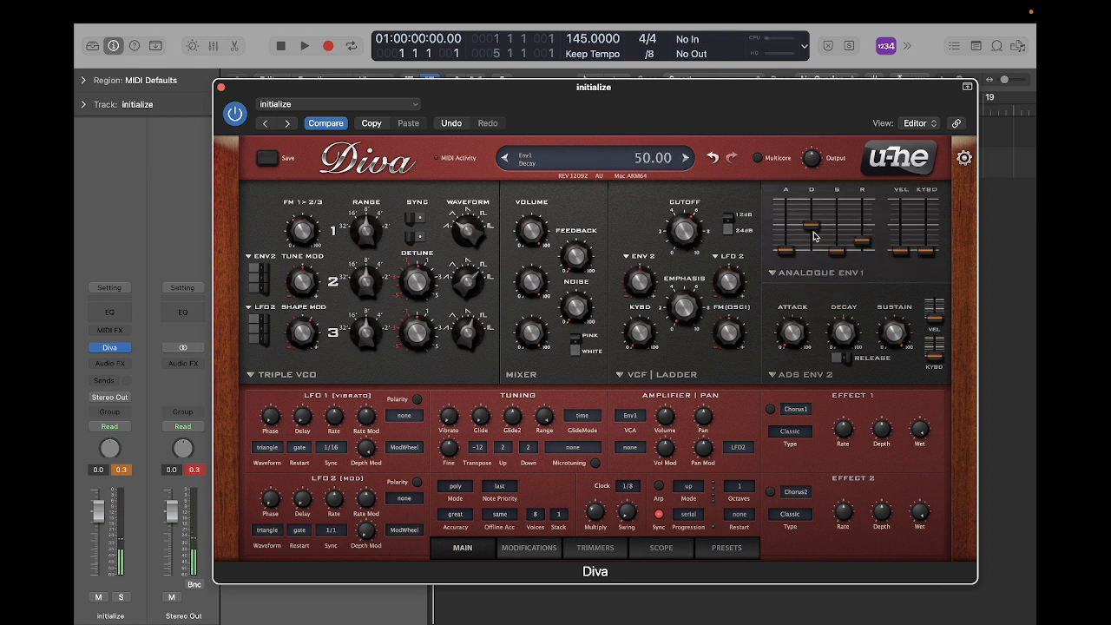
click(808, 379)
click(825, 399)
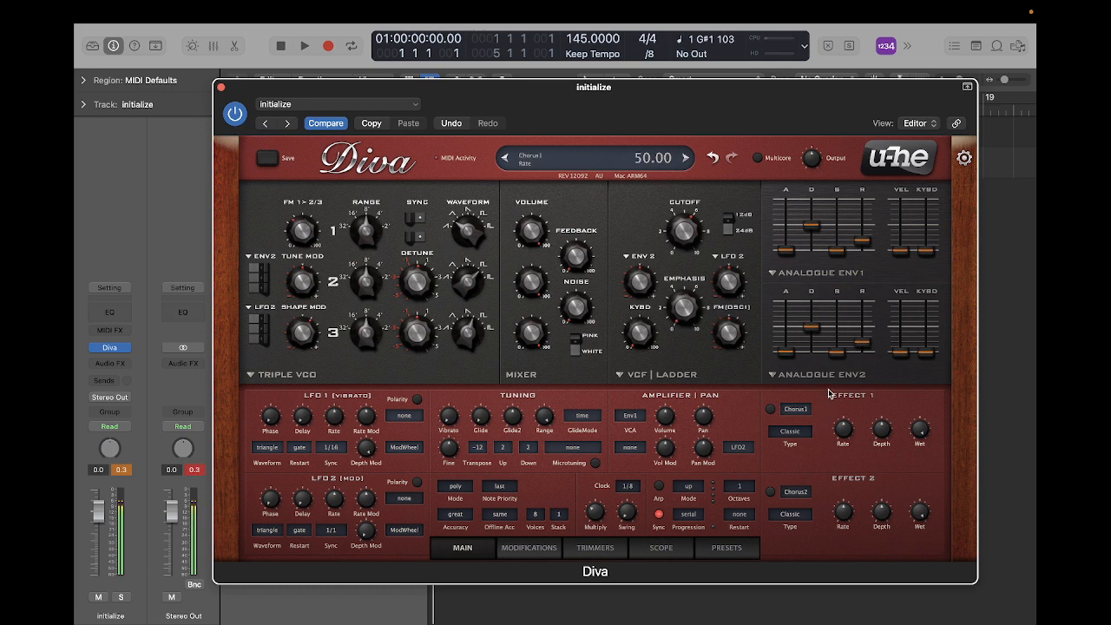
Lengthen envelope 2's decay with a high filter cutoff modulation depth, and shorten envelope 1's decay slightly
drag(813, 329, 813, 320)
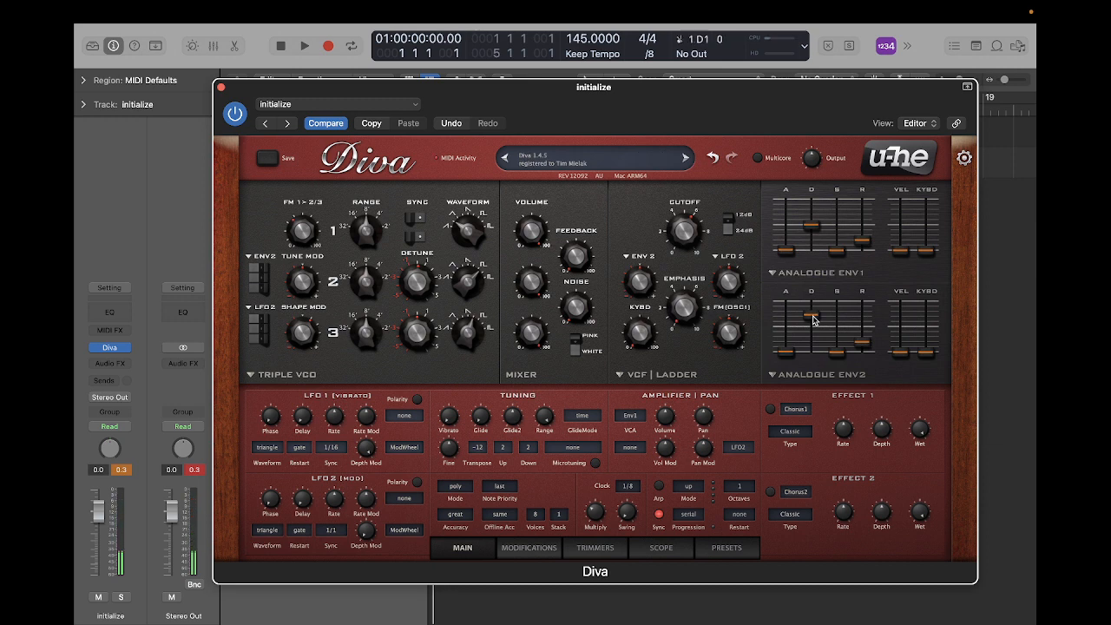
drag(639, 281, 645, 184)
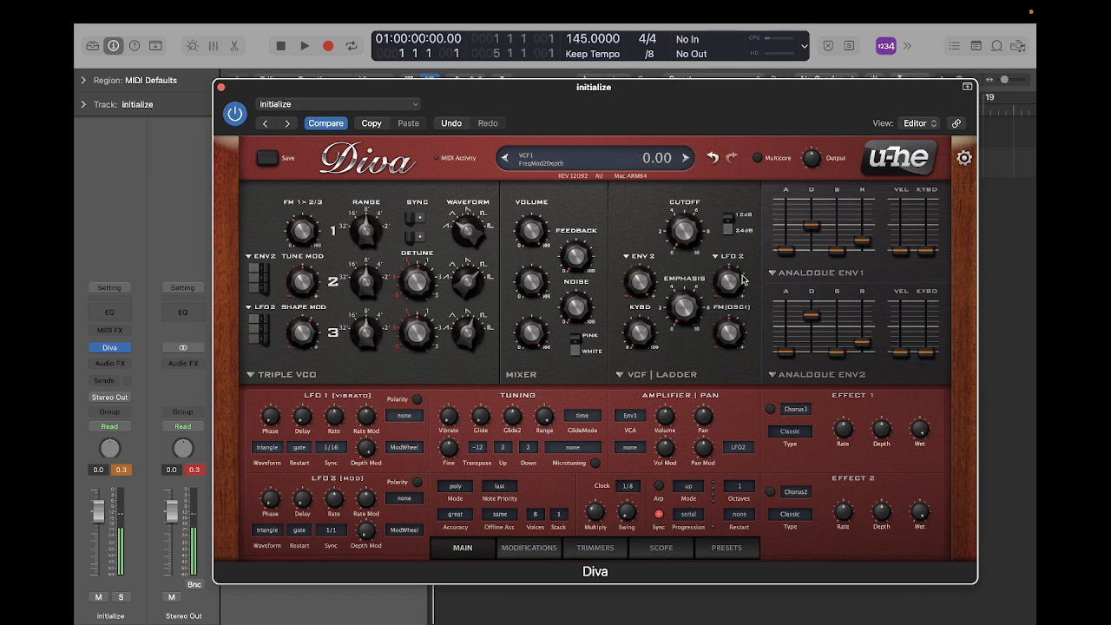
mouse_move(813, 227)
mouse_down()
mouse_move(814, 248)
mouse_move(814, 235)
mouse_up()
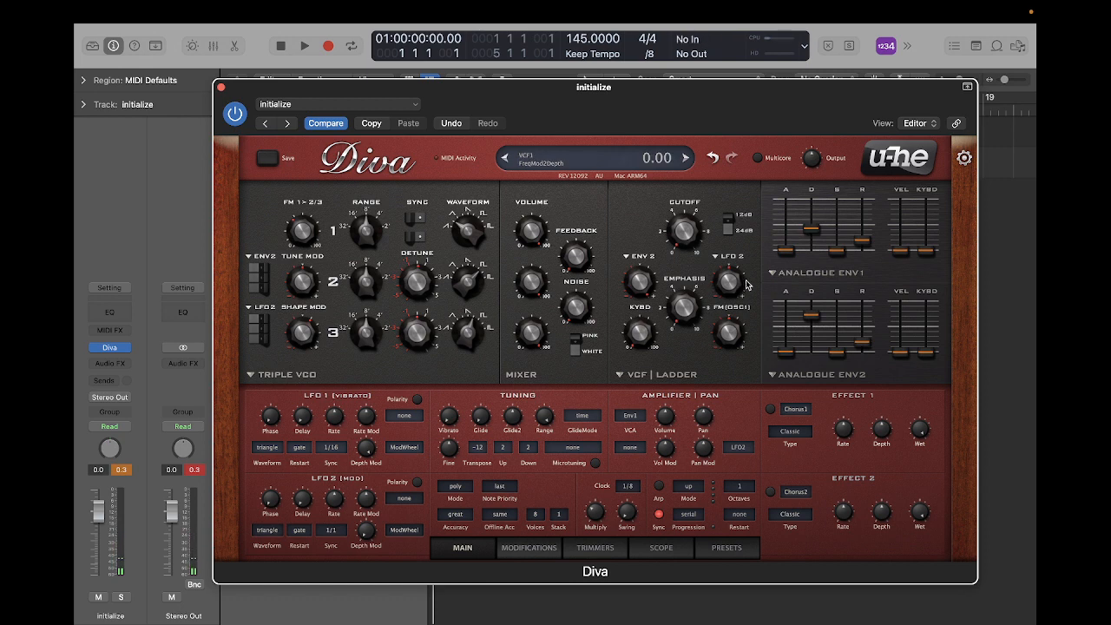
Set the ladder filter's Emphasis to 45.5 and its ENV2 cutoff modulation depth to about 72
drag(690, 303, 692, 253)
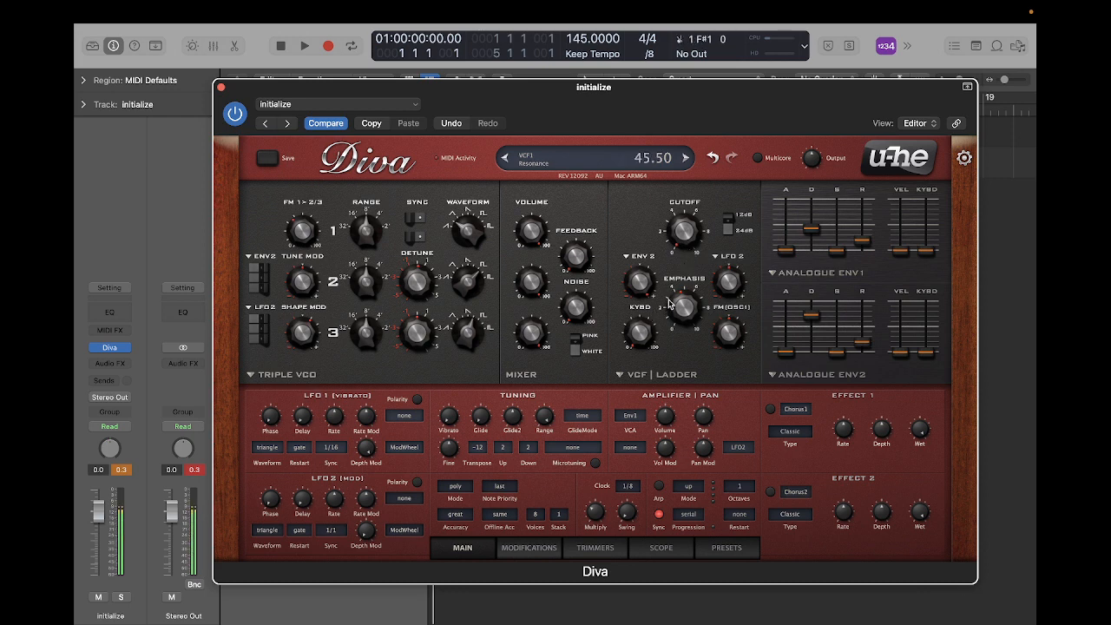
mouse_move(644, 279)
mouse_down()
mouse_move(653, 401)
mouse_move(642, 294)
mouse_up()
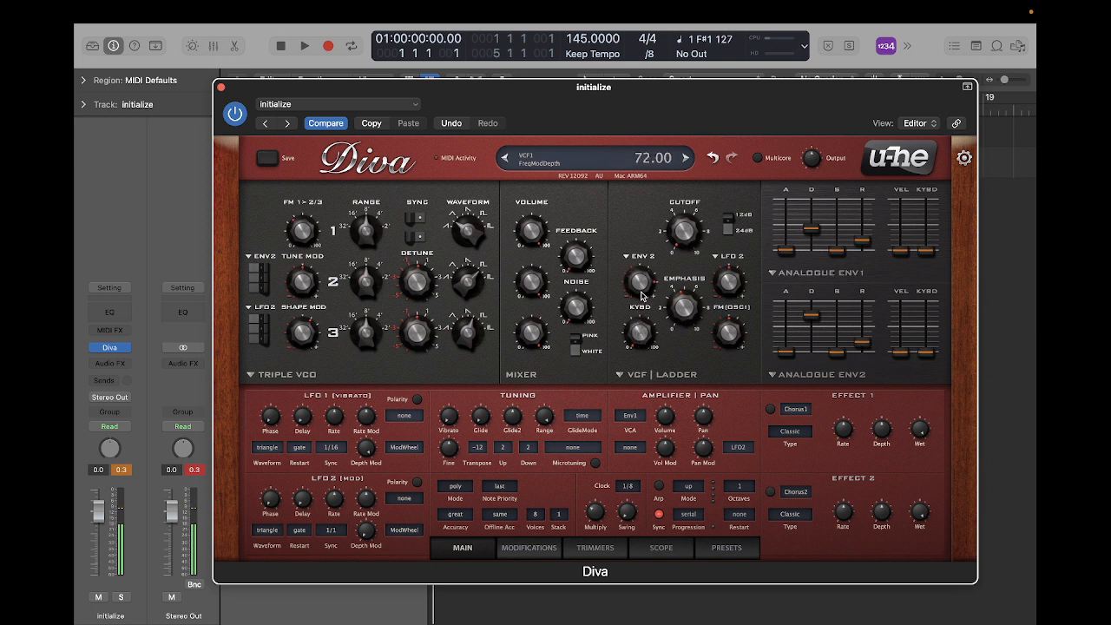
mouse_move(641, 289)
mouse_down()
mouse_move(641, 280)
mouse_move(642, 292)
mouse_up()
Try envelope 1's decay at 38, raise its sustain slightly, and bring the decay to 44
drag(814, 231, 818, 241)
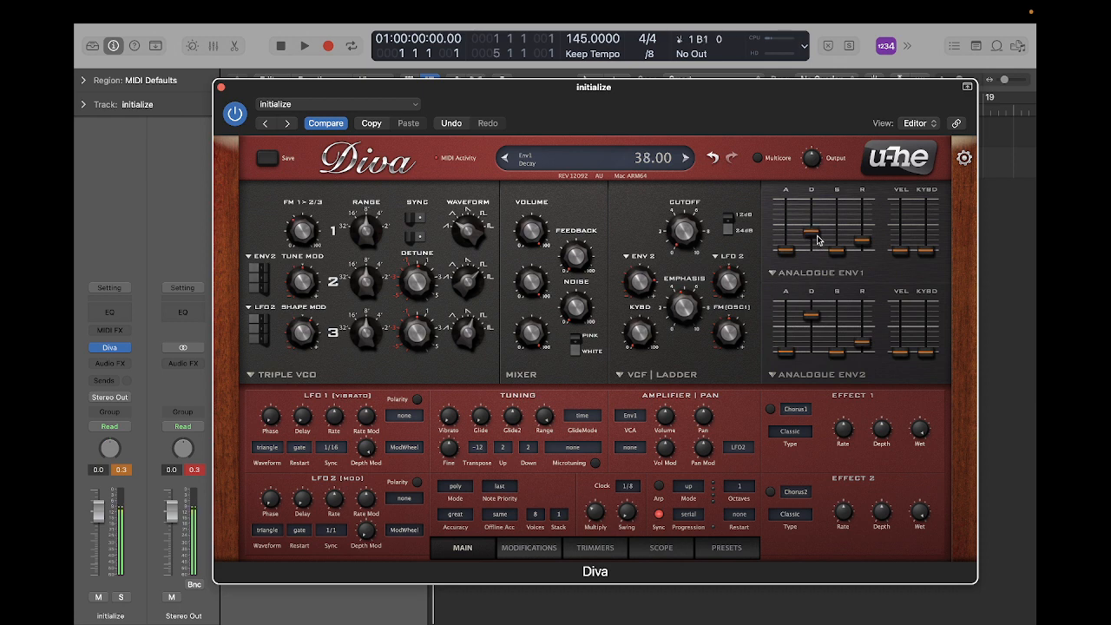
drag(836, 251, 840, 239)
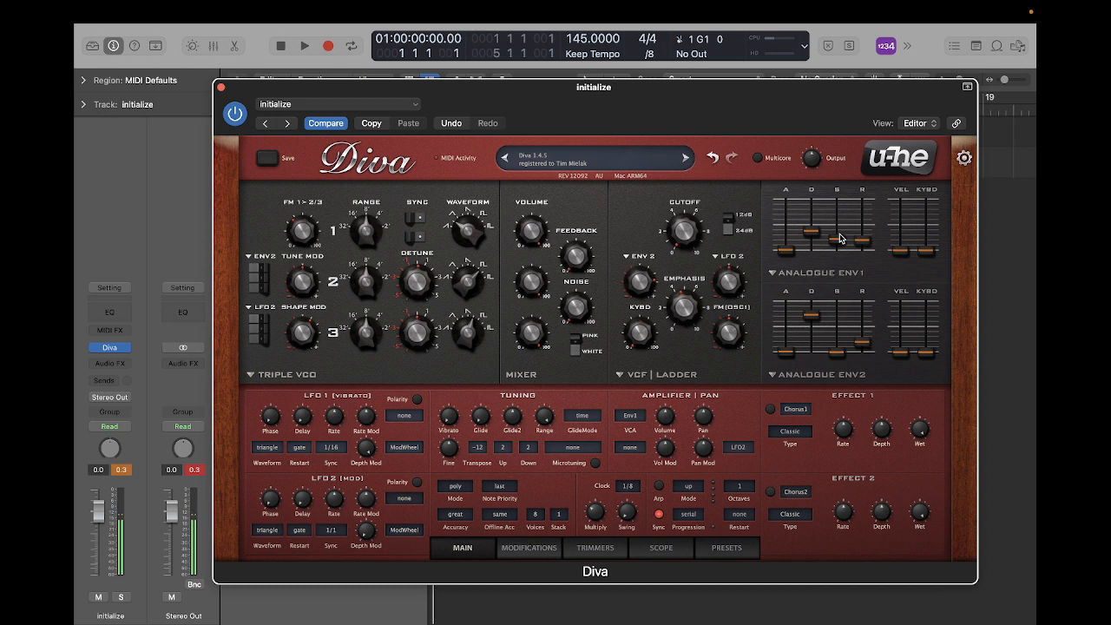
click(814, 237)
drag(814, 239, 813, 229)
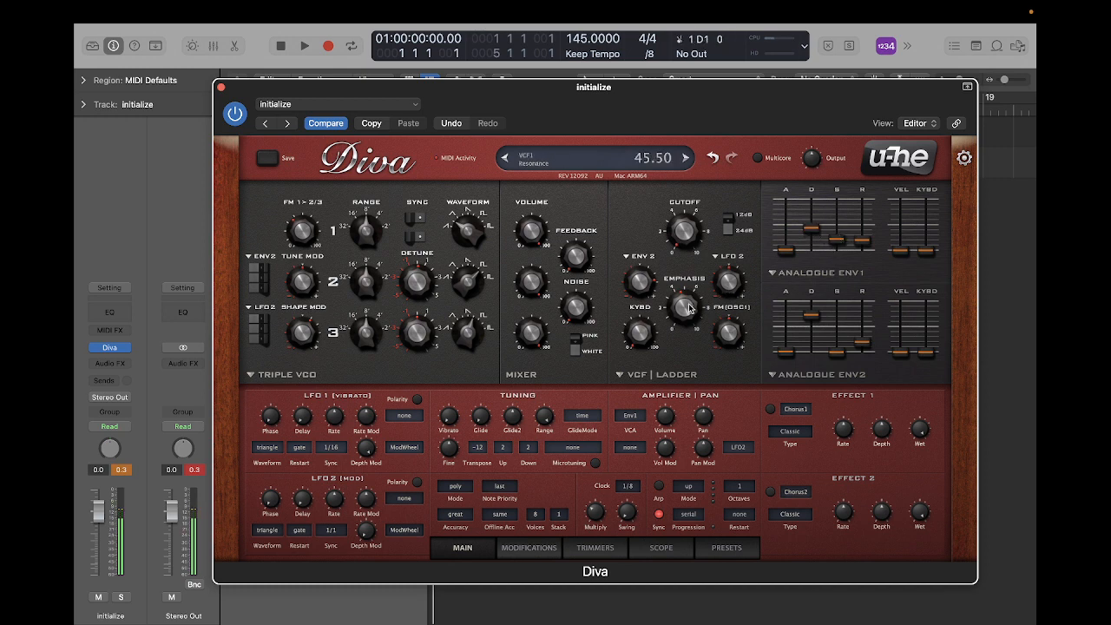
Lower the filter Emphasis to 21 and reshape the envelopes: shorter decay on envelope 2, longer decay and zero sustain on envelope 1
drag(688, 307, 689, 339)
mouse_move(815, 321)
mouse_down()
mouse_move(814, 348)
mouse_move(814, 335)
mouse_up()
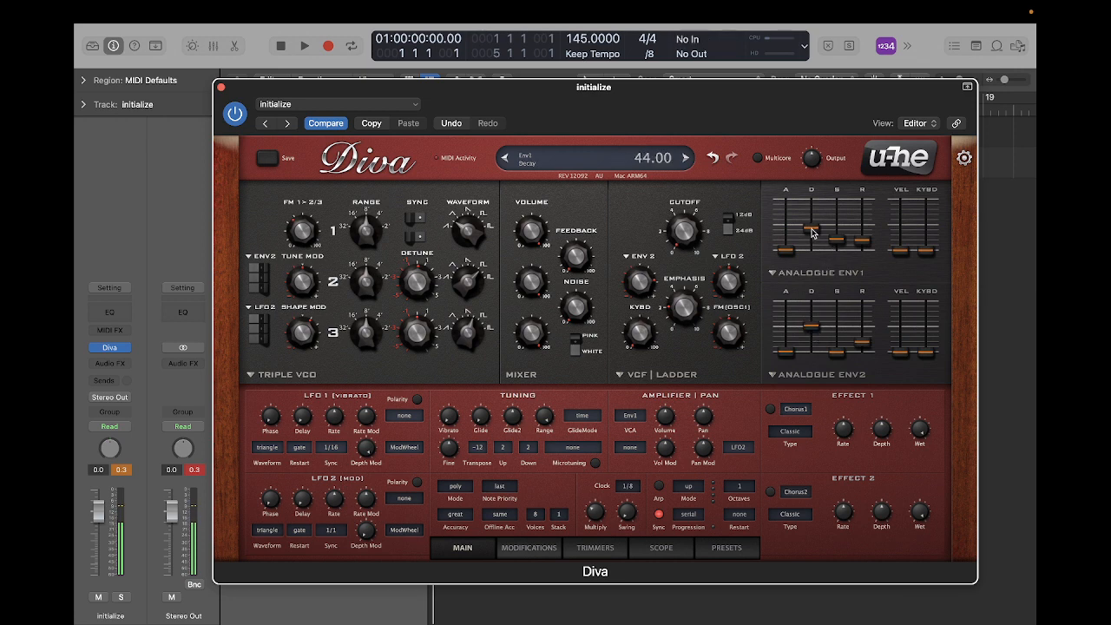
drag(812, 233, 813, 218)
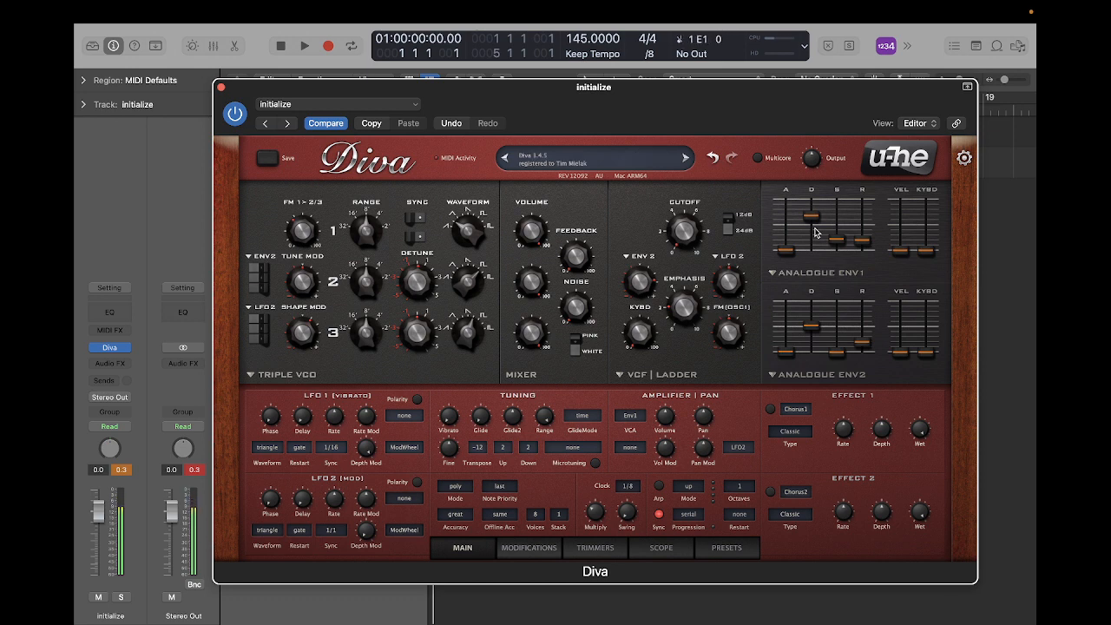
drag(837, 240, 840, 288)
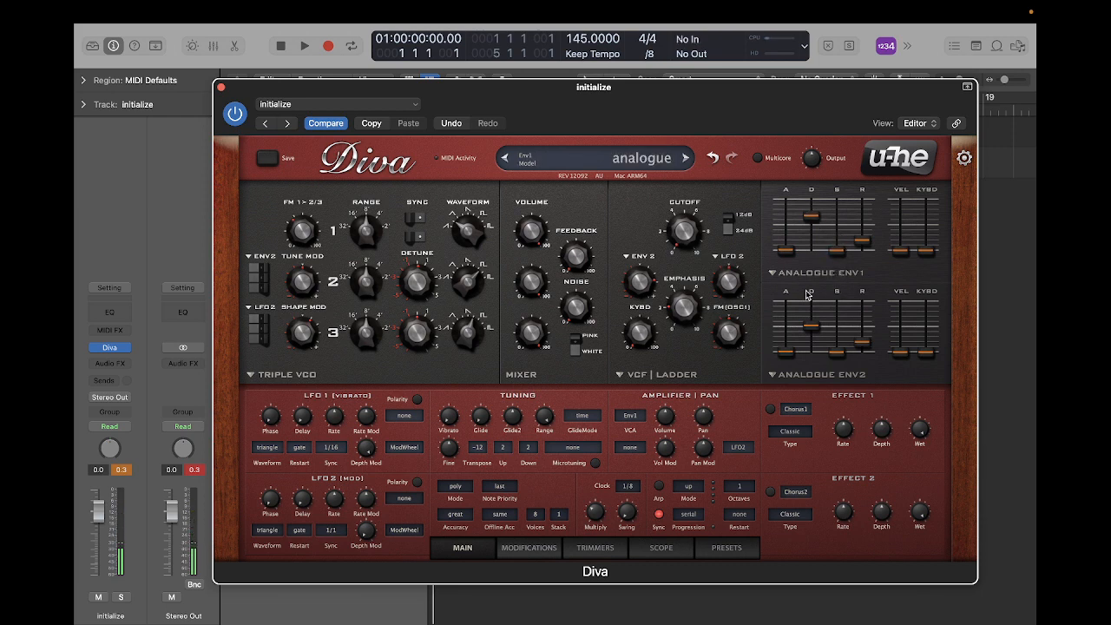
Set envelope 2's decay to about 39 with a raised sustain, and reduce the filter Emphasis further
mouse_move(811, 327)
mouse_down()
mouse_move(813, 346)
mouse_move(813, 331)
mouse_move(836, 351)
mouse_move(837, 323)
mouse_move(812, 323)
mouse_move(812, 343)
mouse_up()
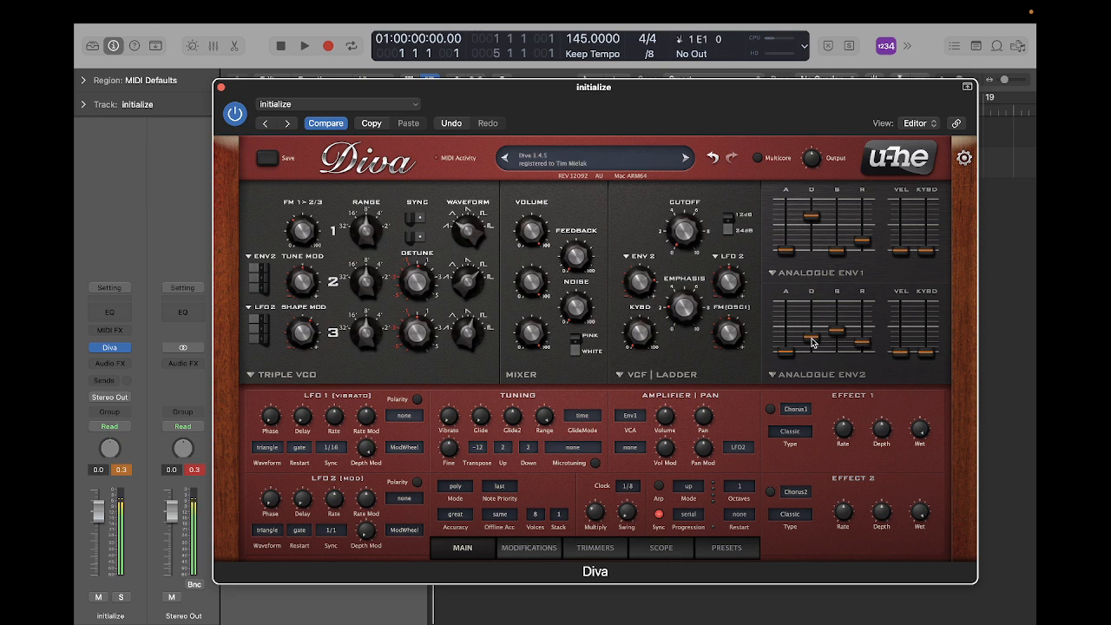
drag(812, 342, 812, 337)
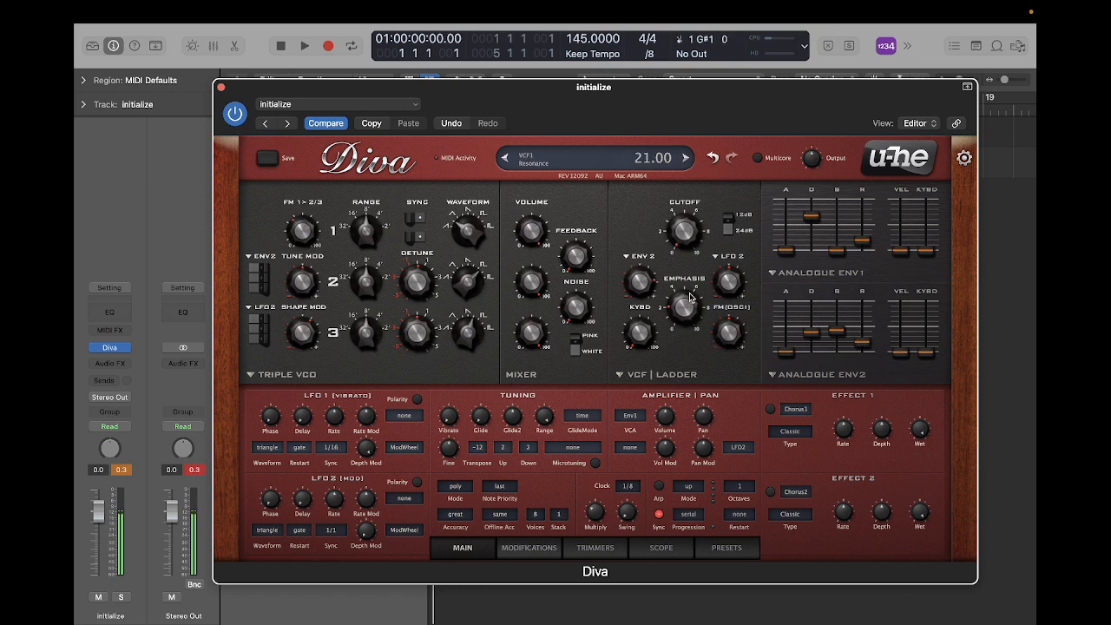
drag(687, 307, 685, 355)
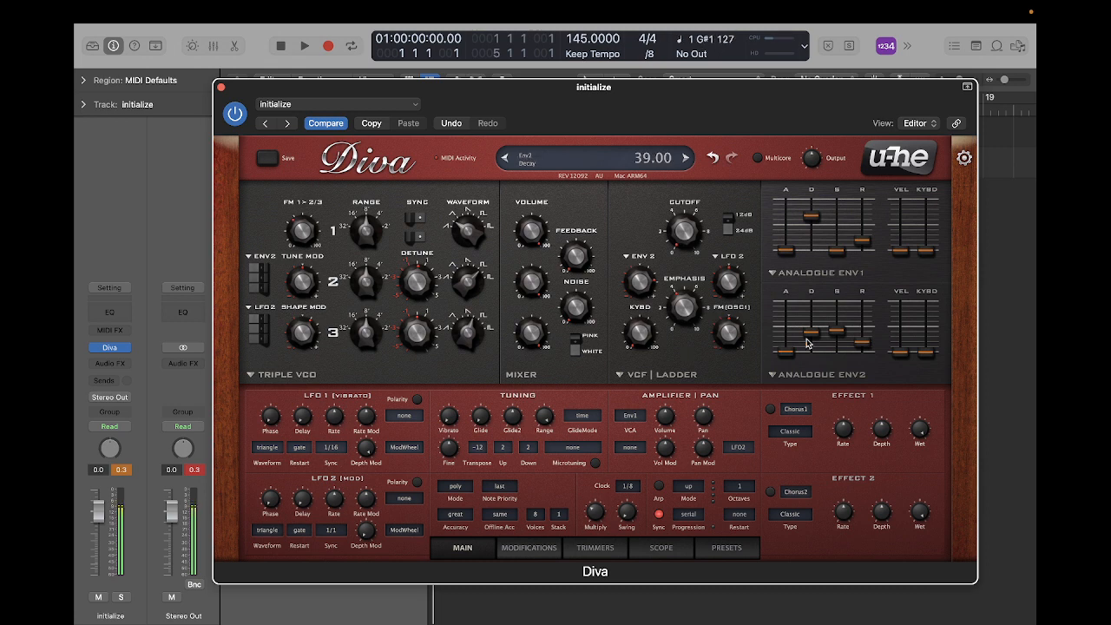
mouse_move(814, 339)
mouse_down()
mouse_move(816, 350)
mouse_move(837, 327)
mouse_move(839, 344)
mouse_move(814, 331)
mouse_up()
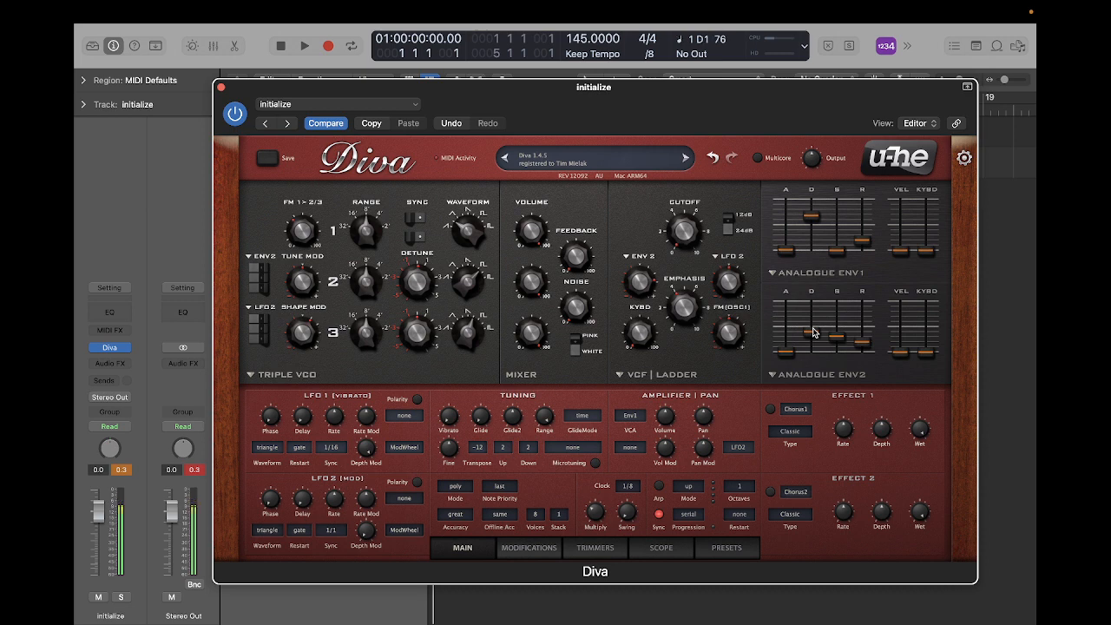
drag(685, 309, 683, 332)
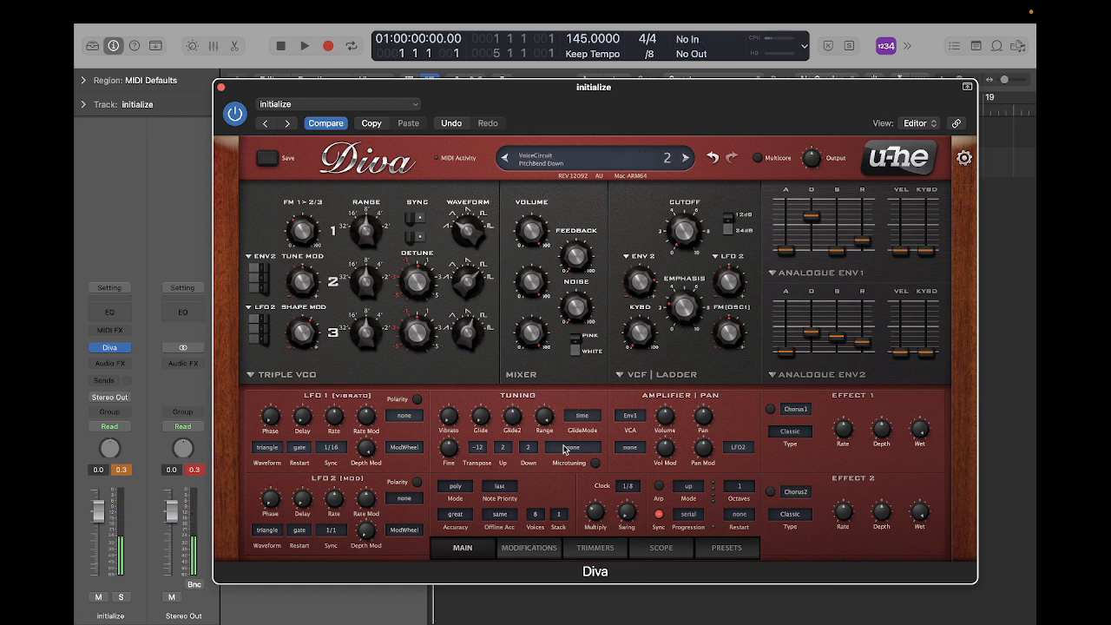
Set the voice stack to 3 and the pan modulation depth to 100
click(562, 519)
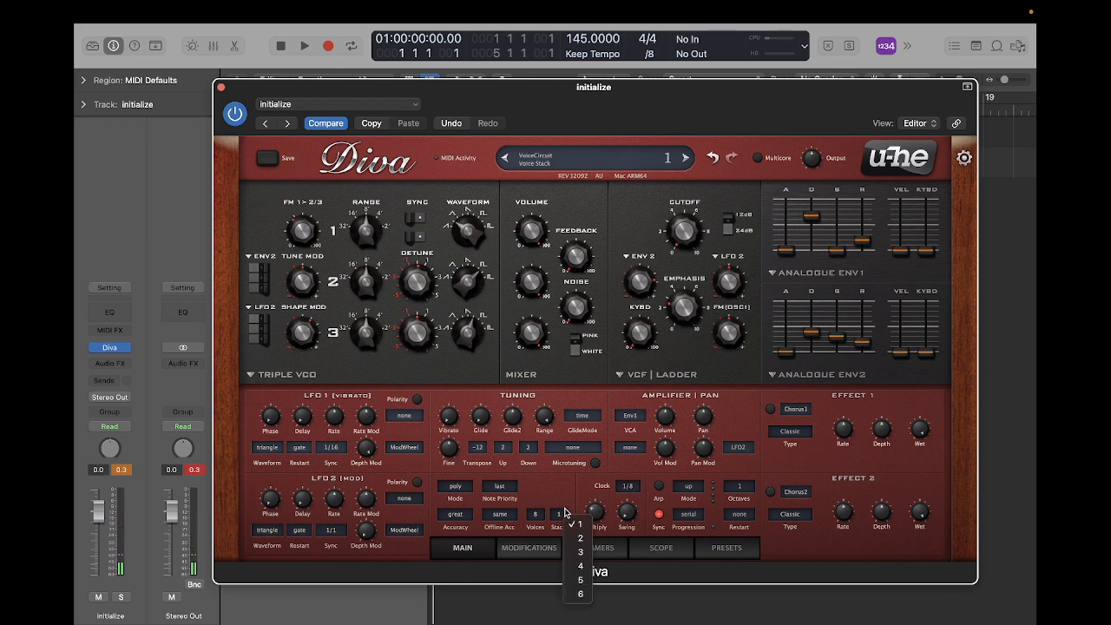
click(579, 540)
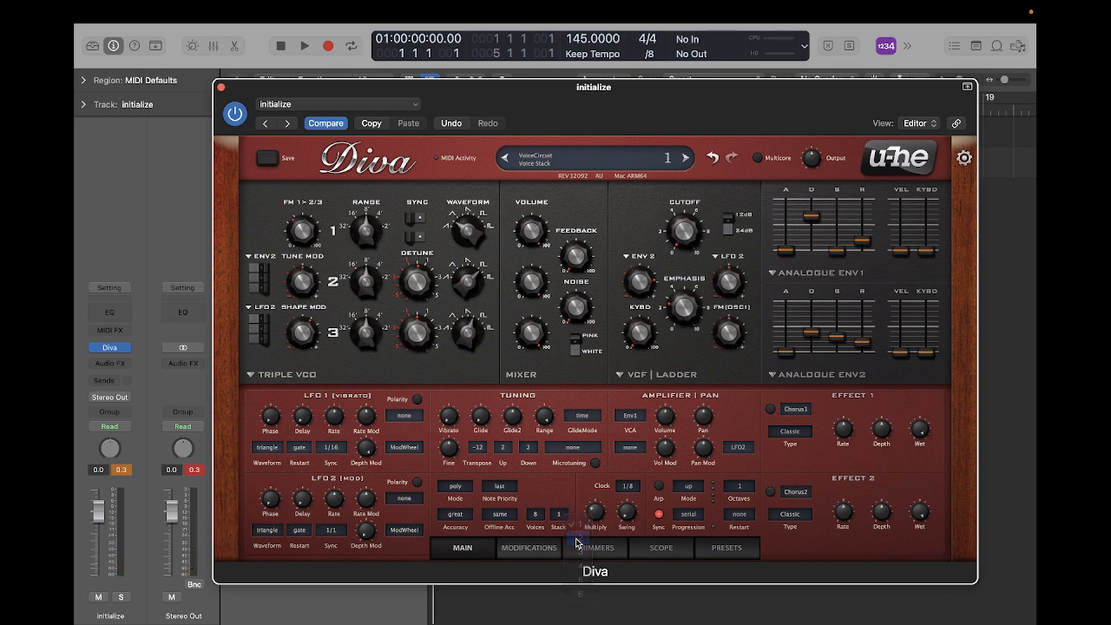
click(561, 520)
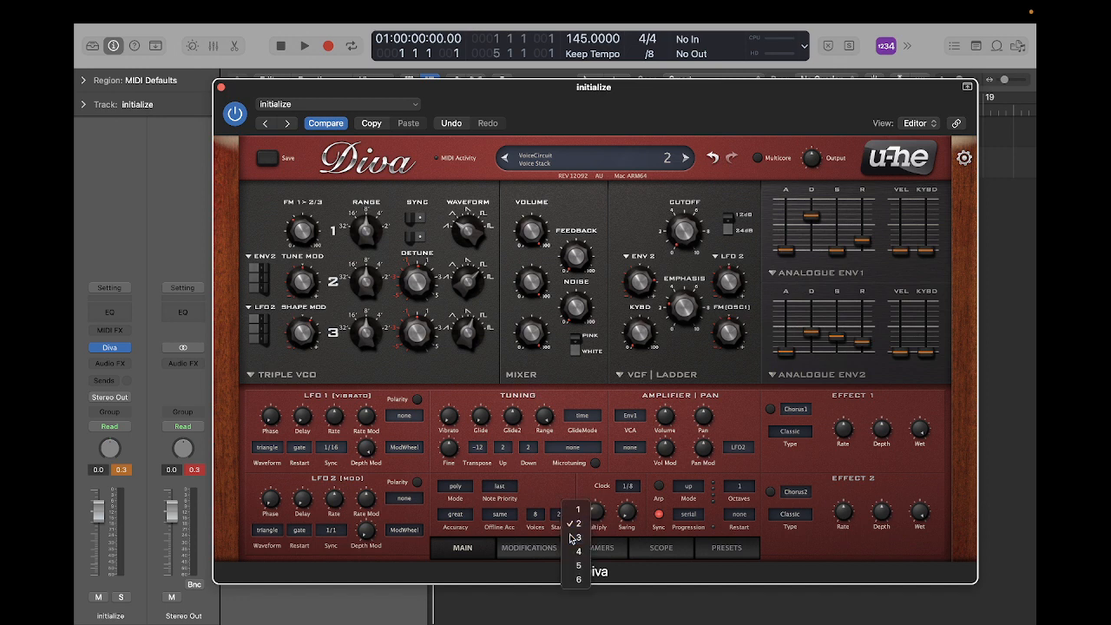
click(578, 538)
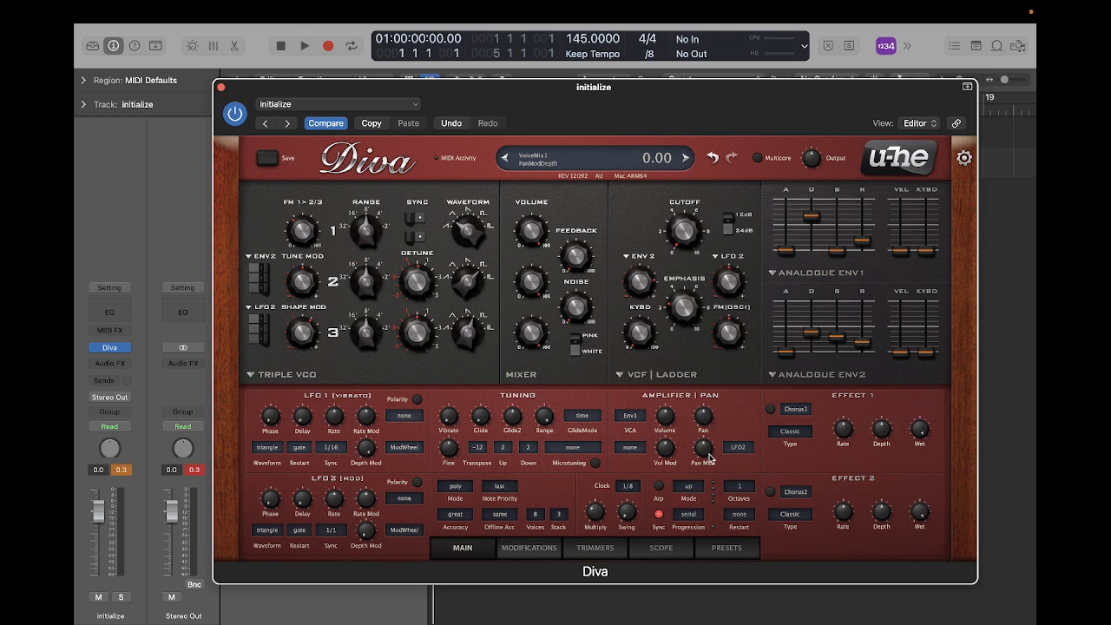
drag(707, 457, 717, 388)
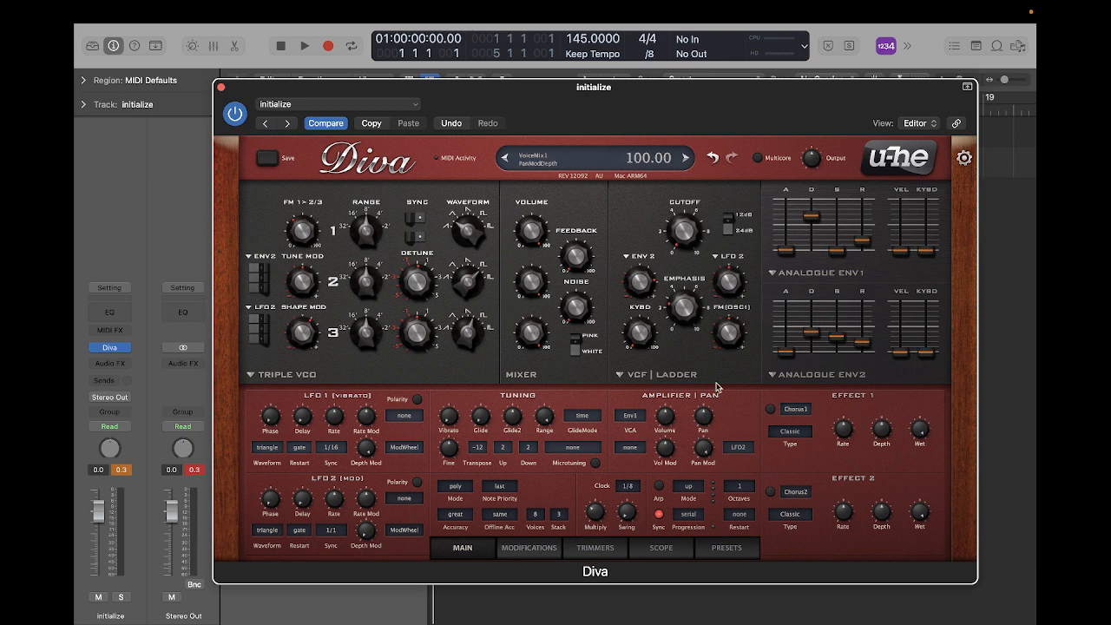
Assign StackIndex as the pan modulation source and adjust the second voice's stack tuning in the trimmers
click(739, 446)
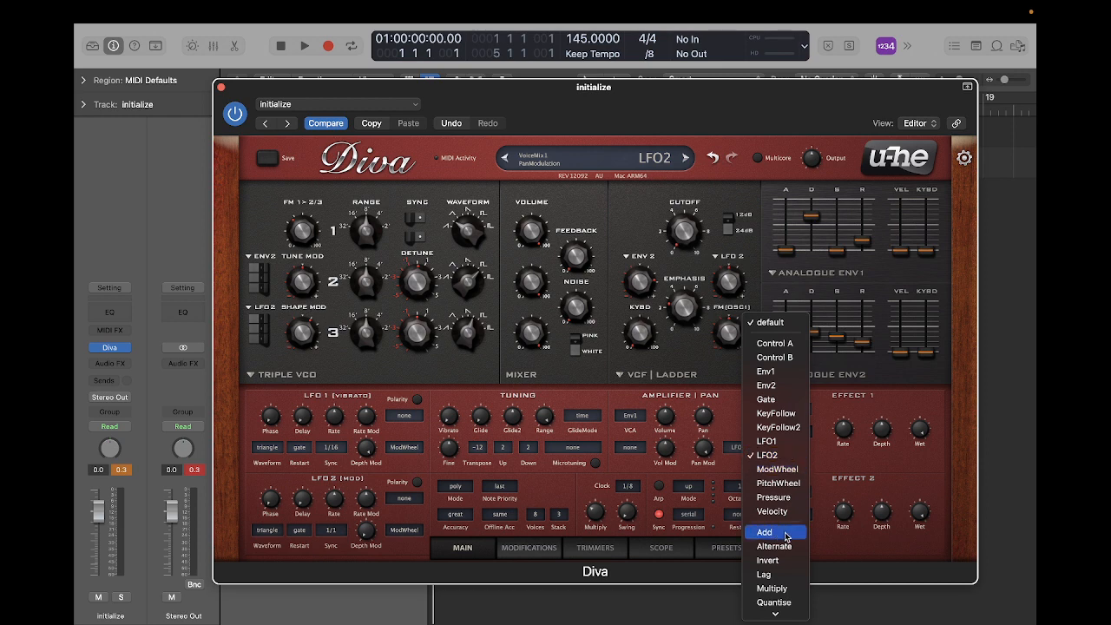
scroll(789, 578, down, 3)
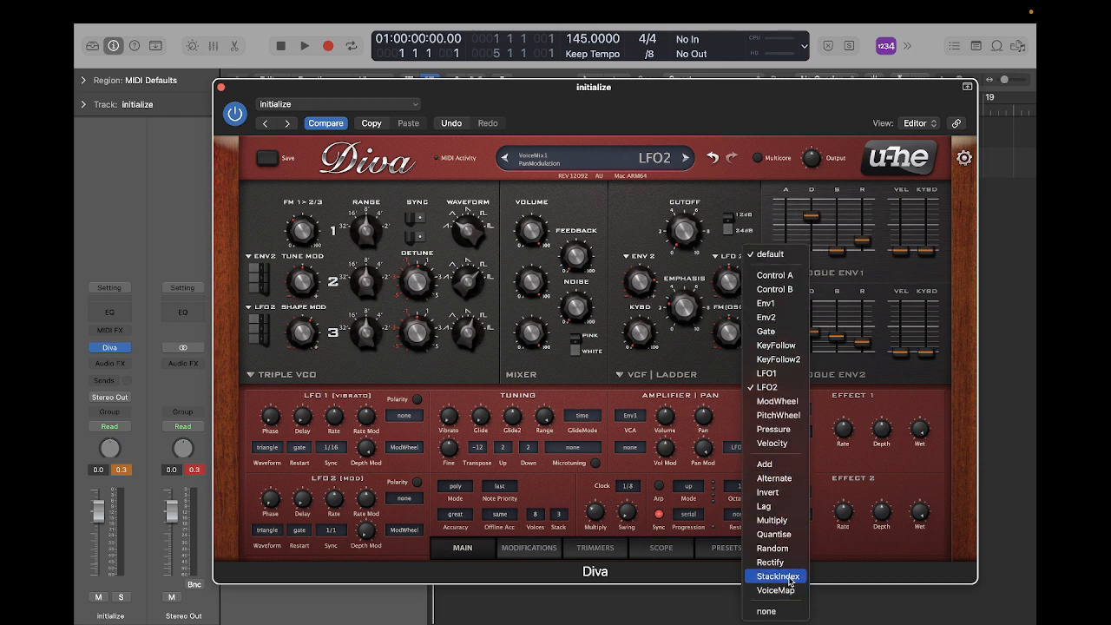
click(789, 578)
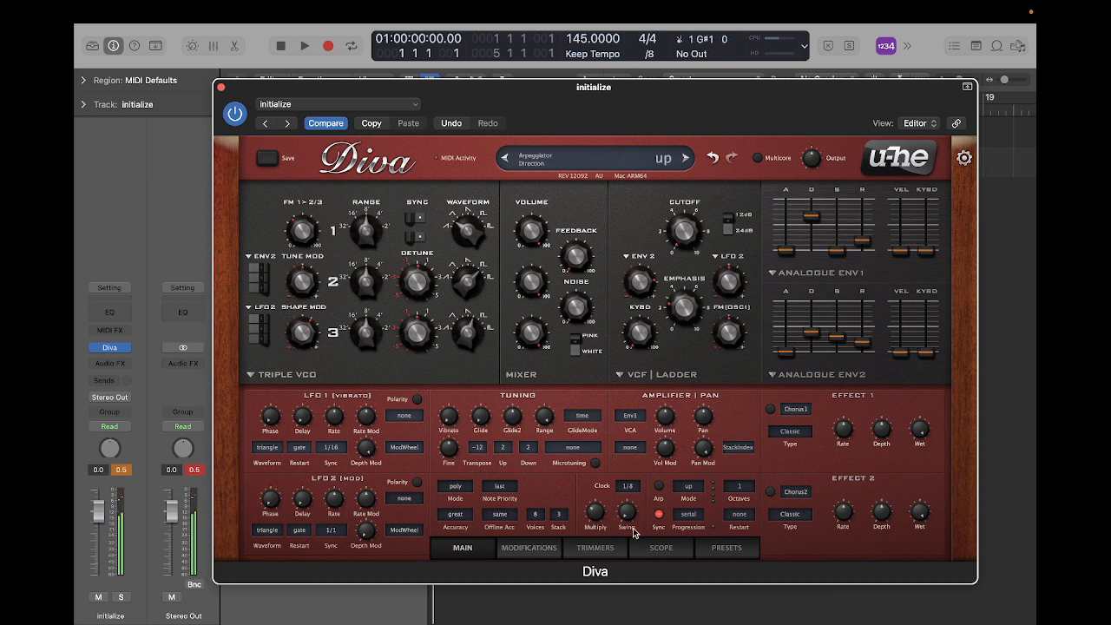
click(595, 548)
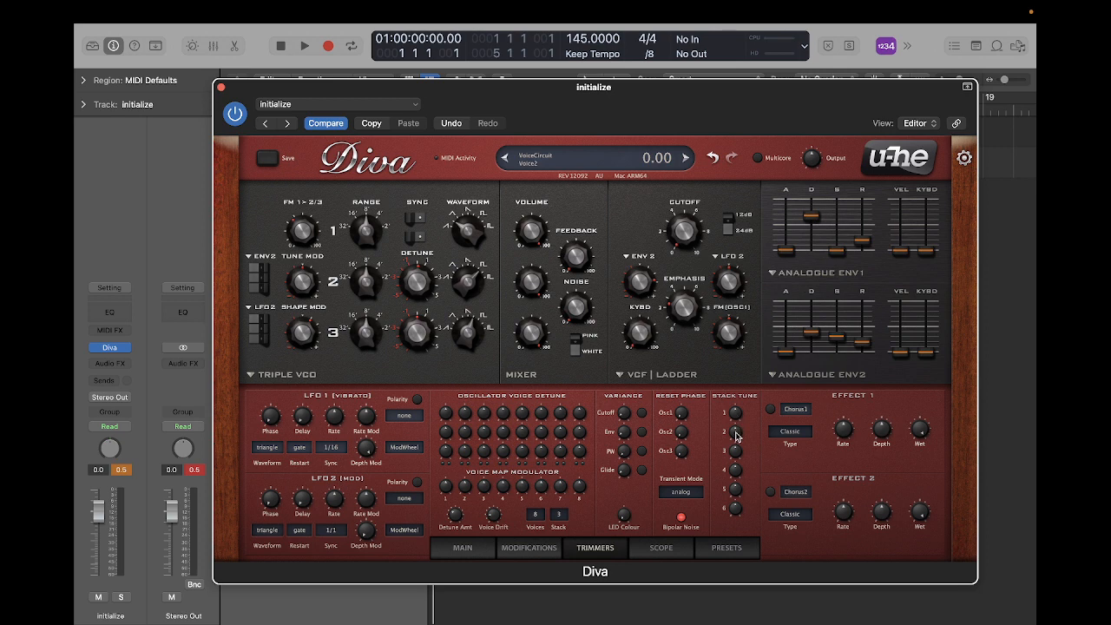
scroll(736, 437, down, 2)
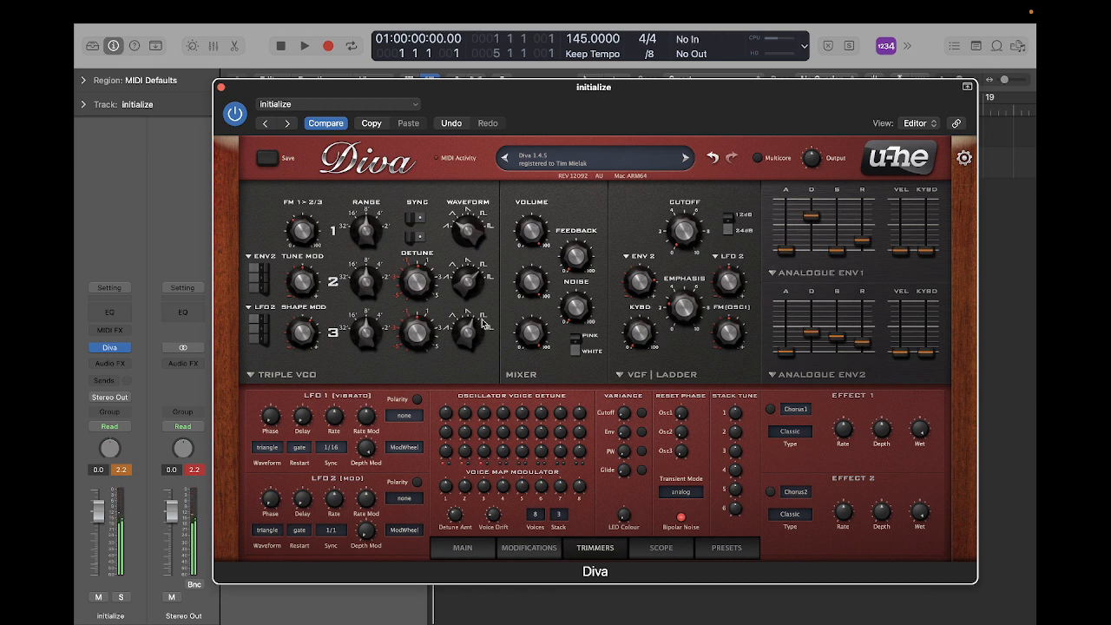
click(126, 470)
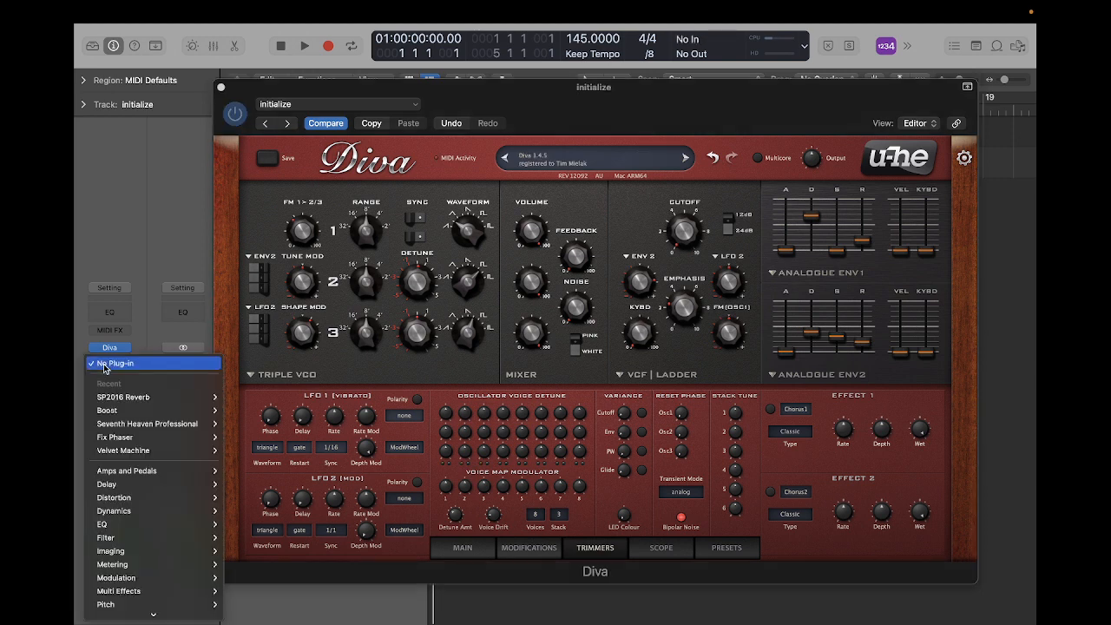
click(118, 363)
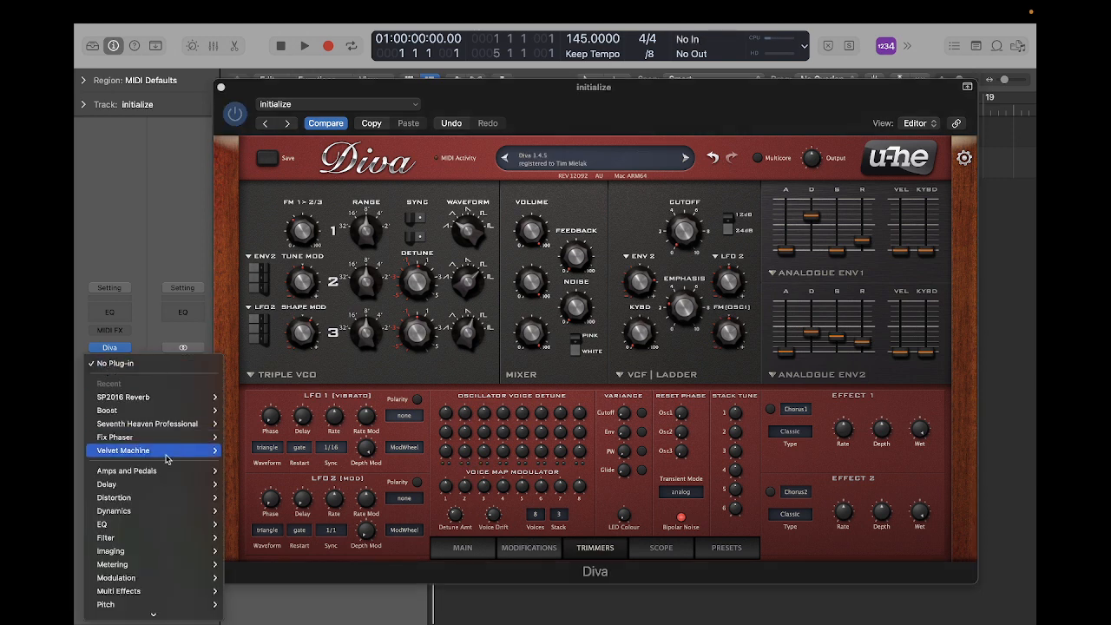
click(226, 175)
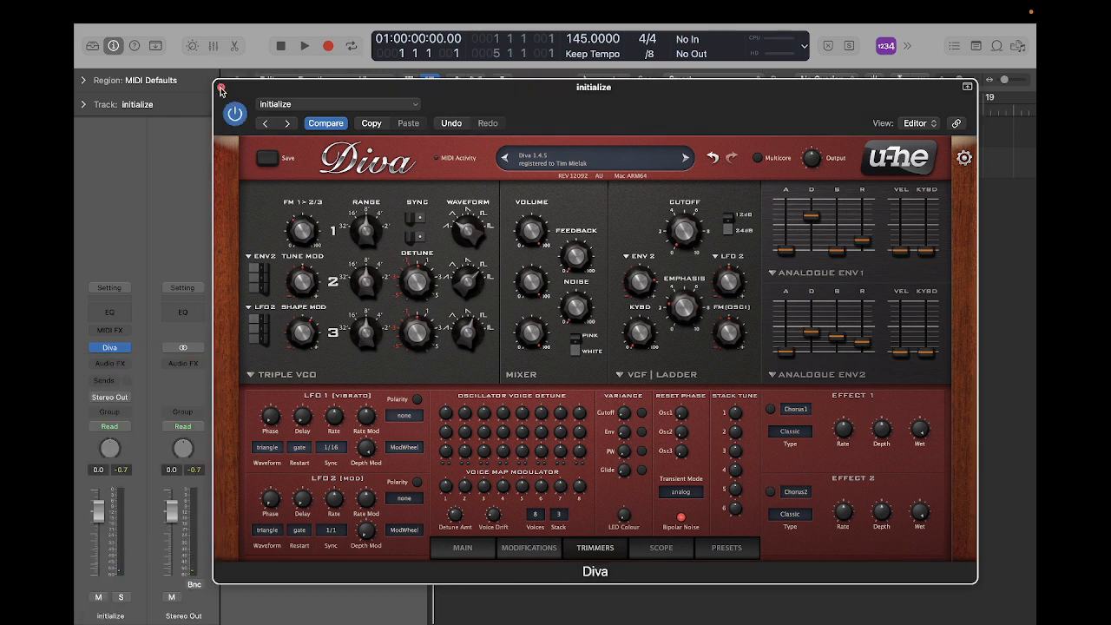
Close the Diva window and insert the Kombinat Tri saturation effect in stereo after Diva on the initialize track
click(221, 89)
click(111, 363)
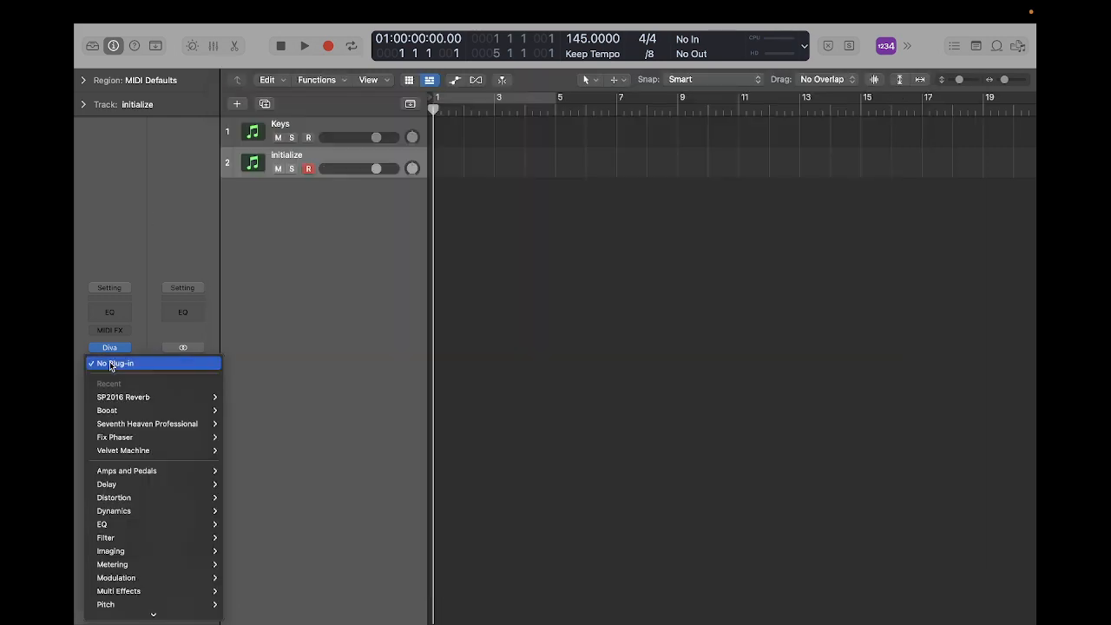
mouse_move(153, 612)
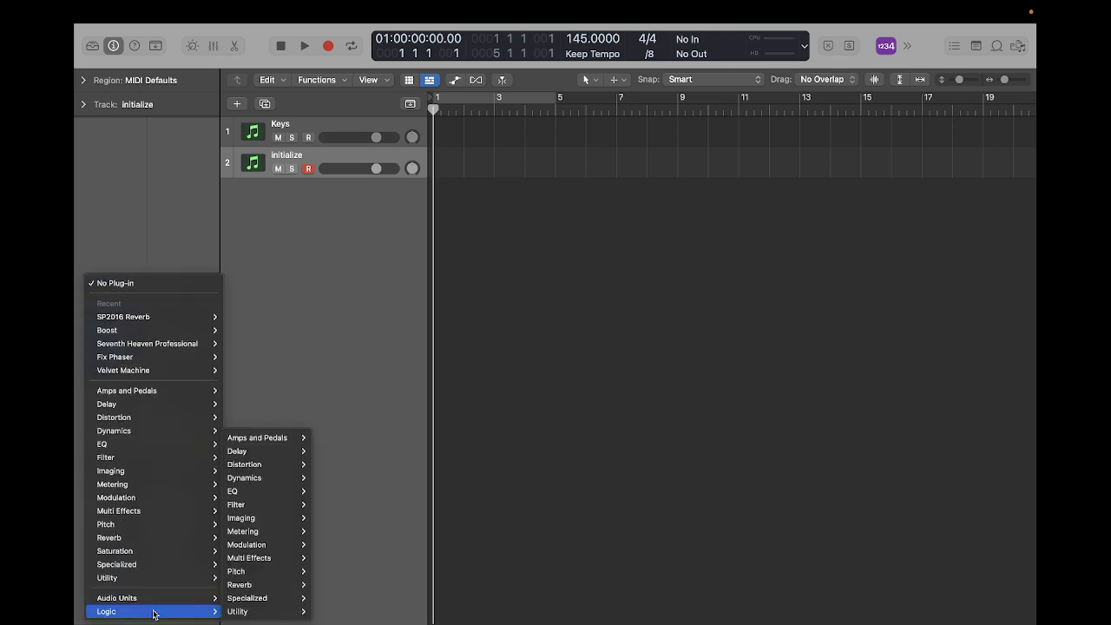
mouse_move(271, 500)
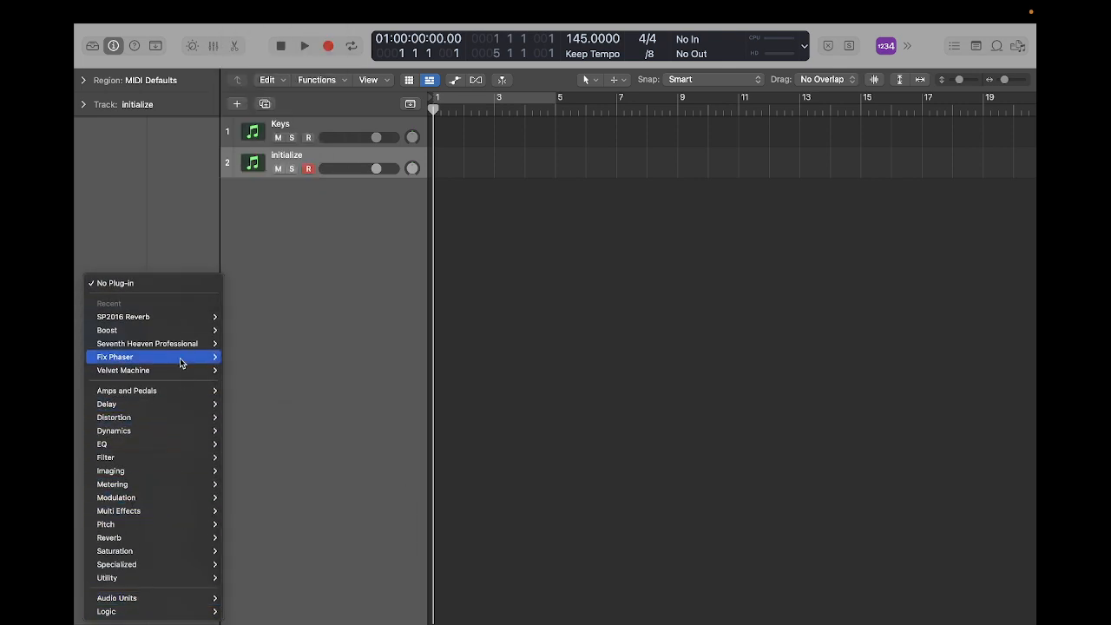
mouse_move(175, 361)
mouse_move(159, 552)
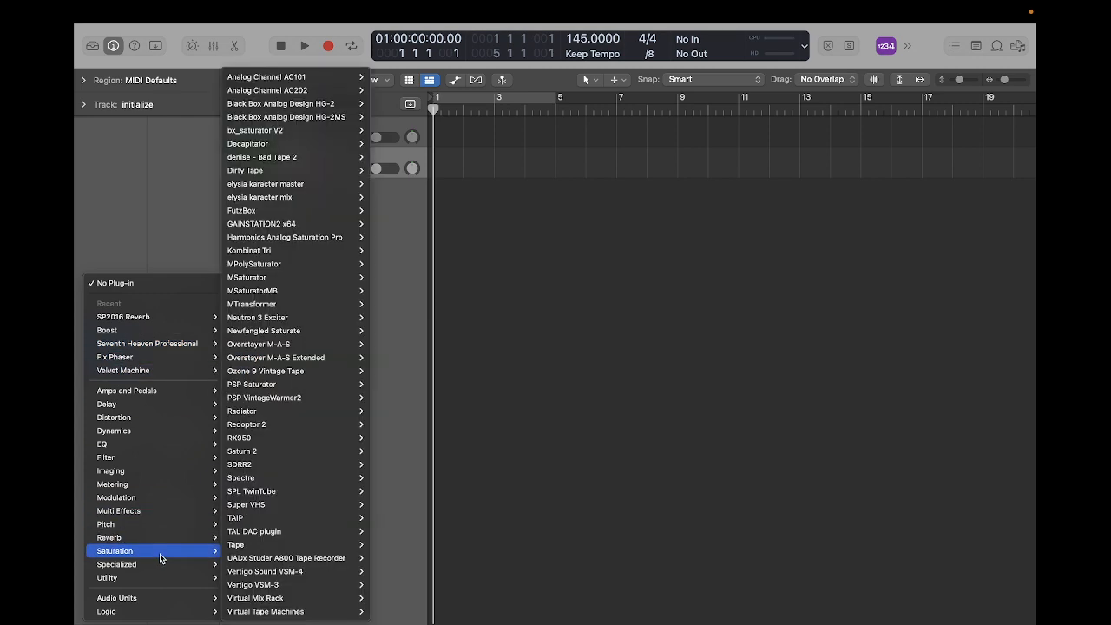
mouse_move(347, 334)
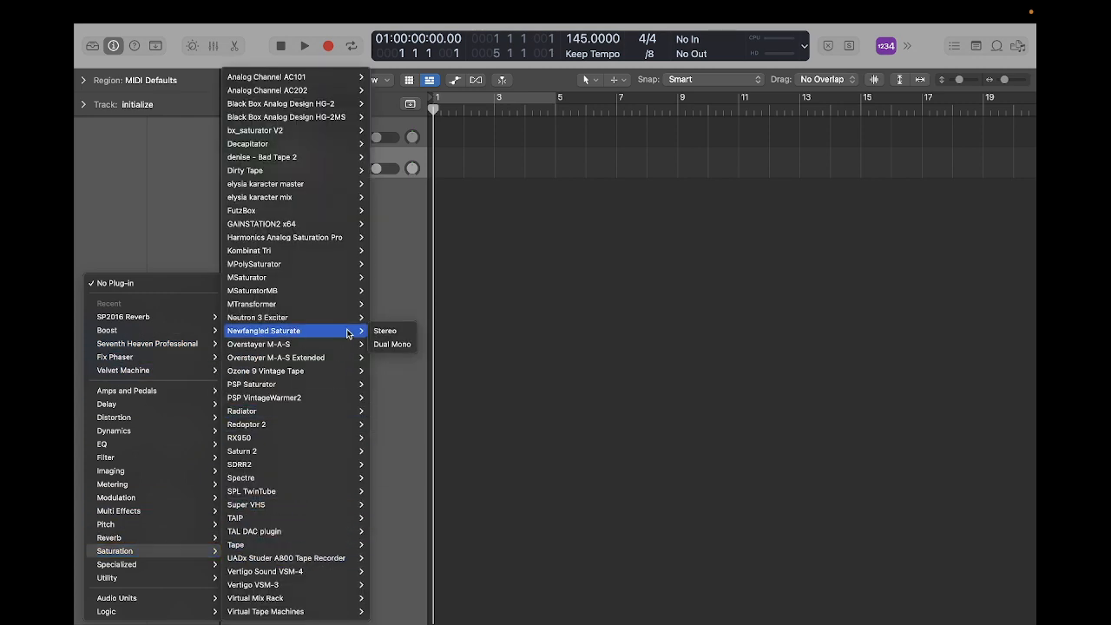
mouse_move(352, 250)
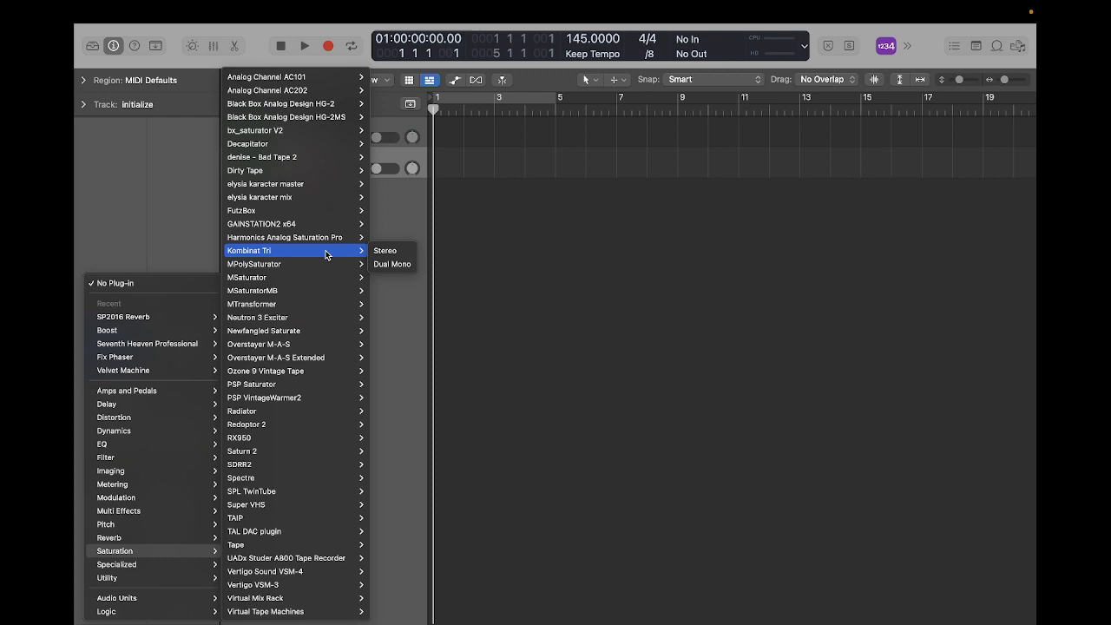
click(399, 251)
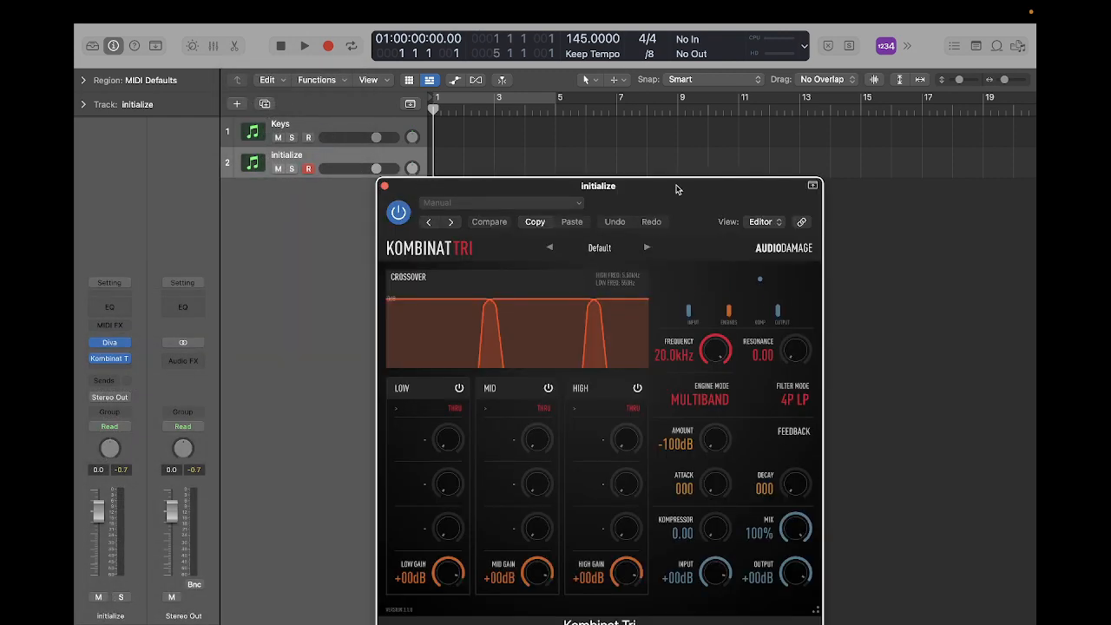
drag(674, 186, 692, 115)
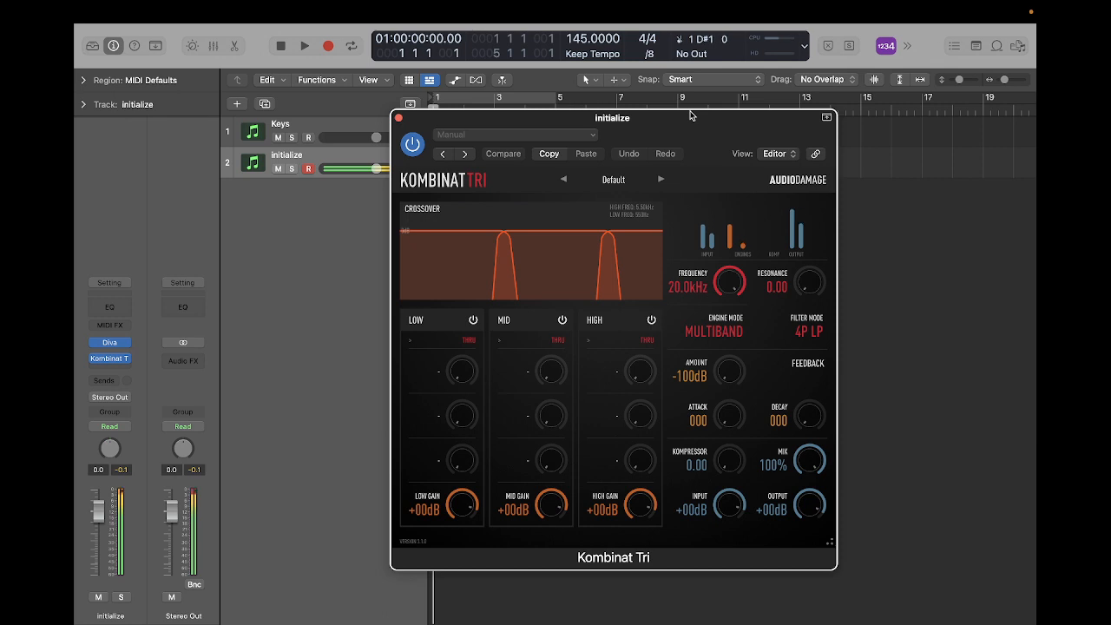
Insert Boost after Kombinat Tri and arrange the two effect windows side by side
click(110, 366)
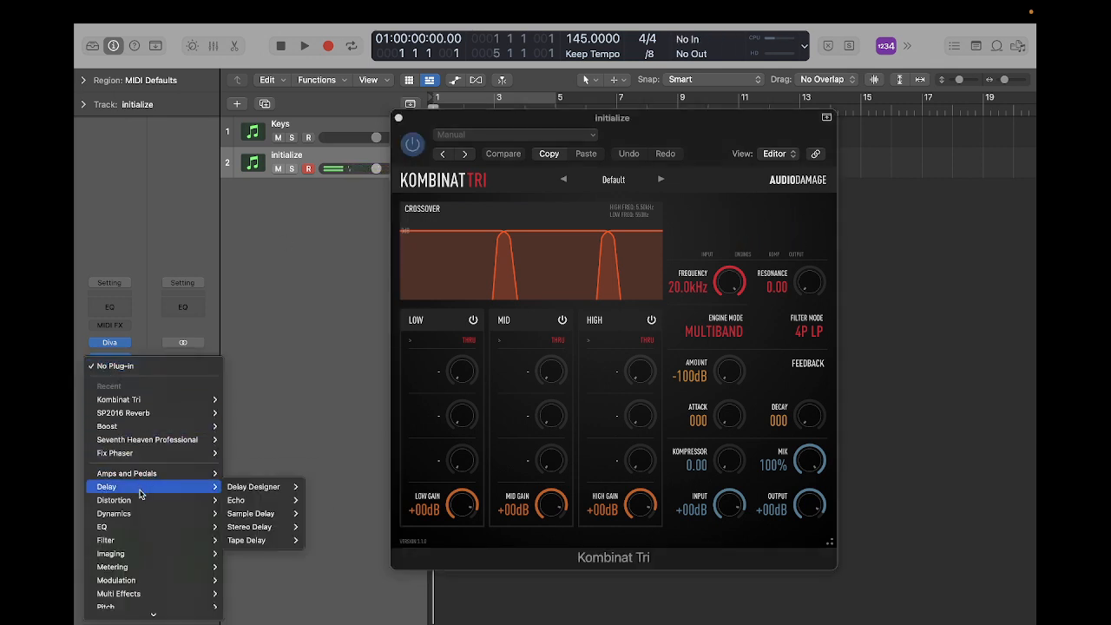
mouse_move(181, 425)
click(241, 423)
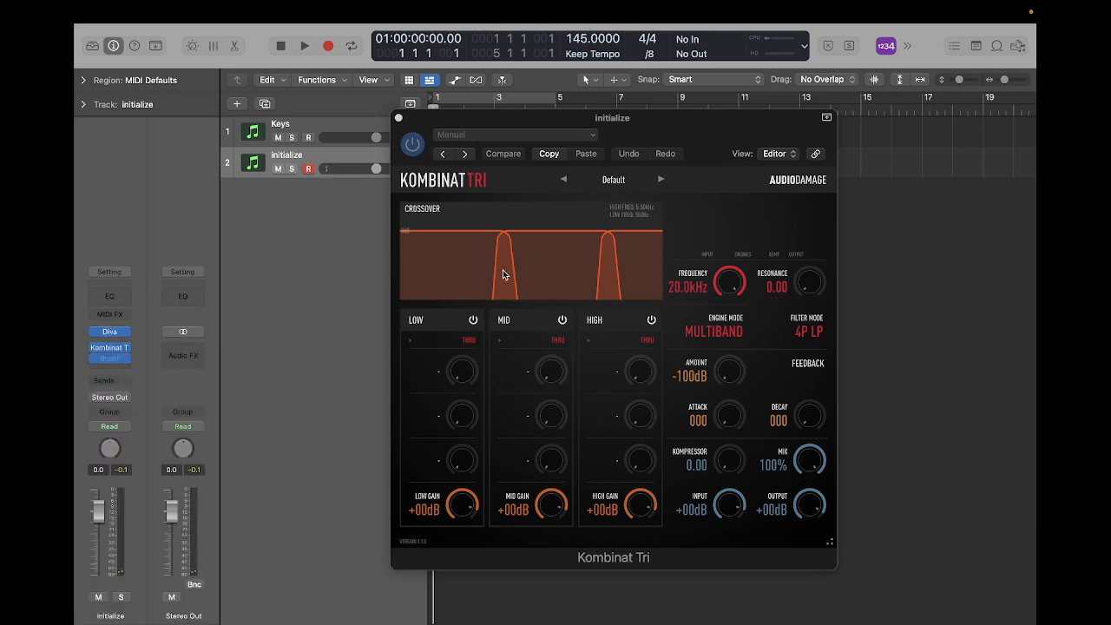
drag(671, 190, 871, 193)
drag(739, 120, 566, 102)
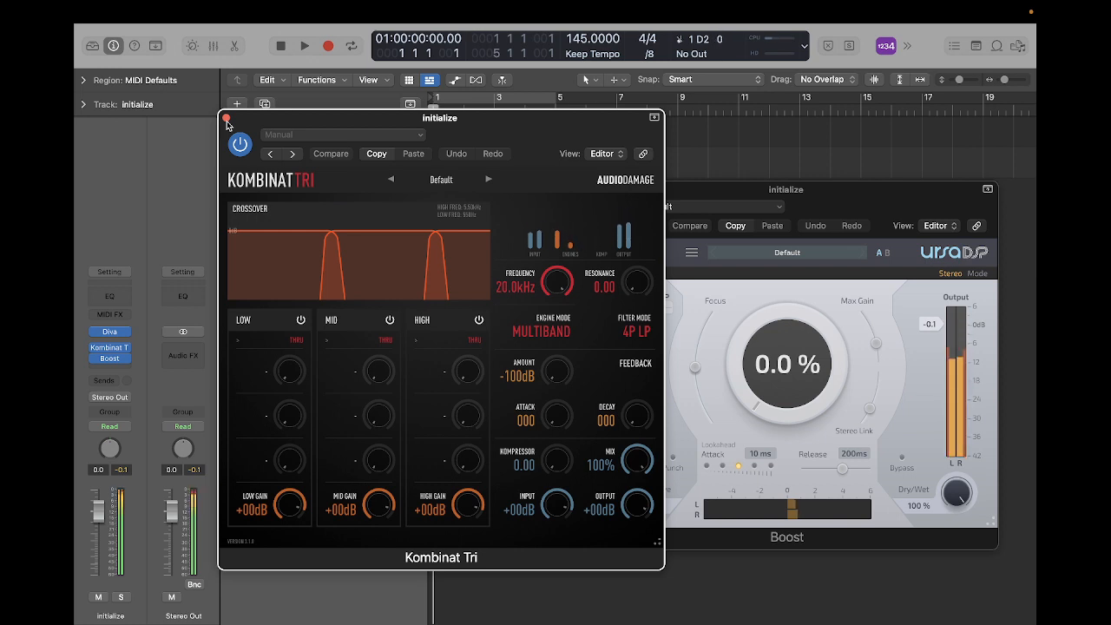
Insert TBTECH KirchhoffEQ between Kombinat Tri and Boost and move its window fully into view
click(115, 356)
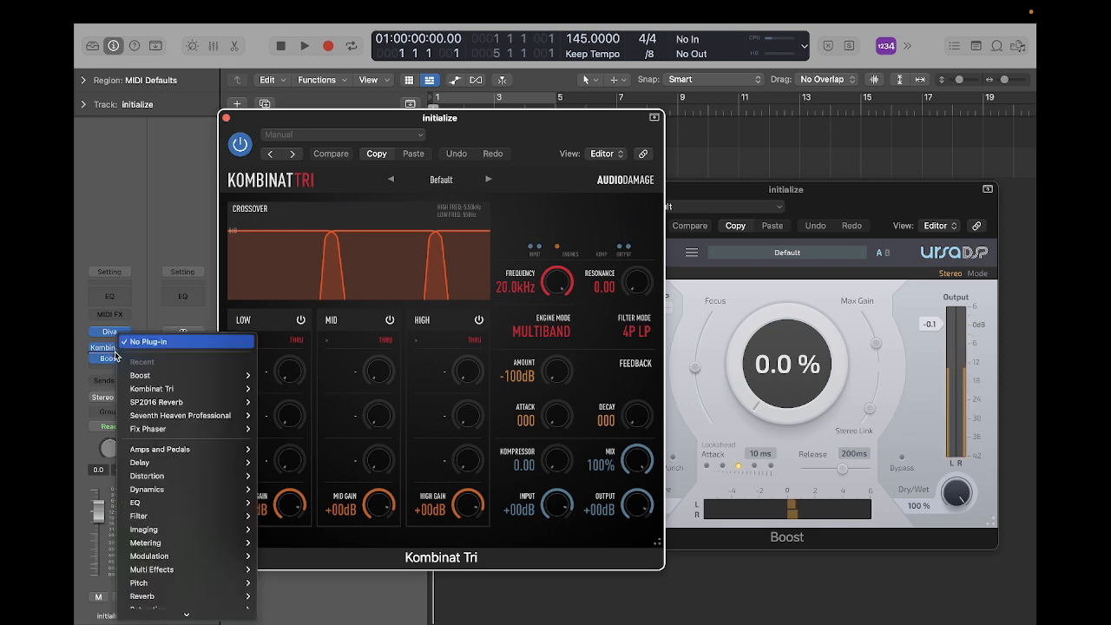
mouse_move(211, 571)
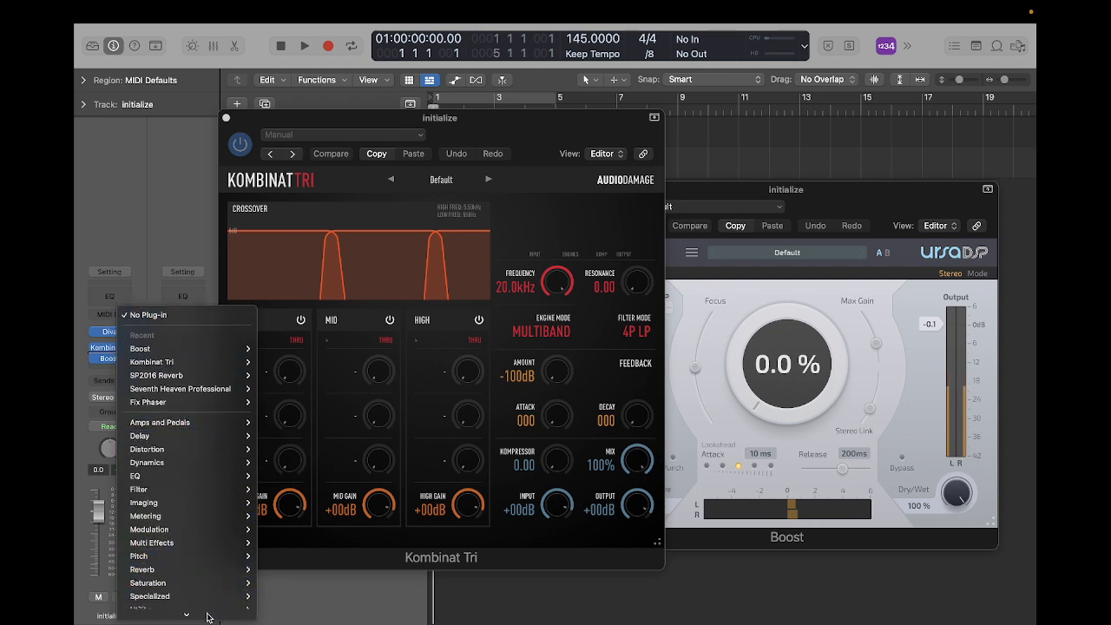
mouse_move(217, 598)
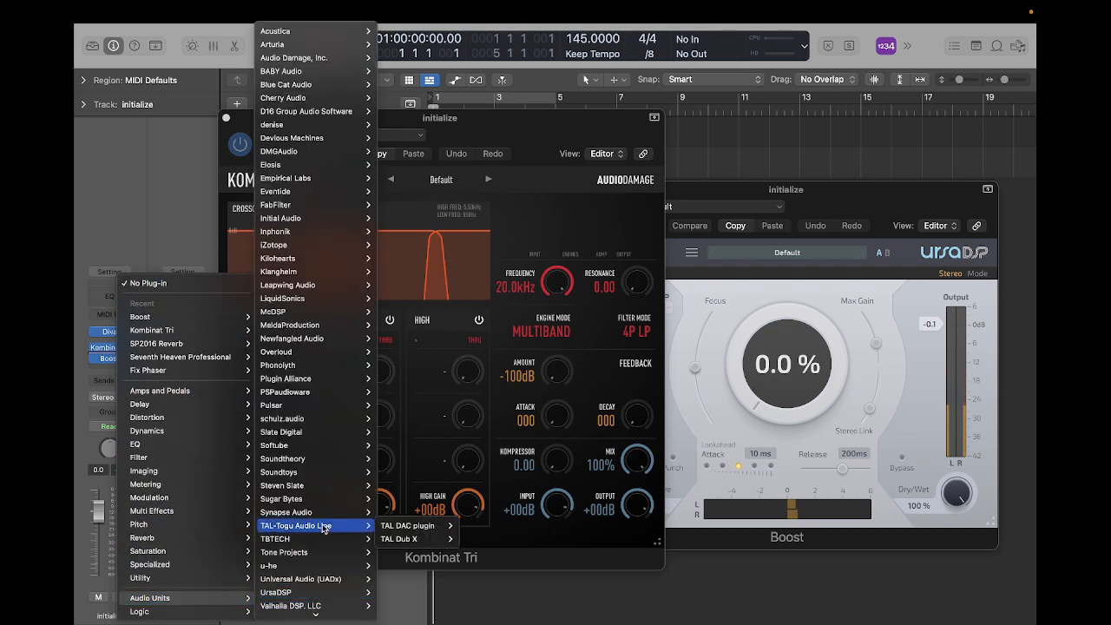
mouse_move(320, 428)
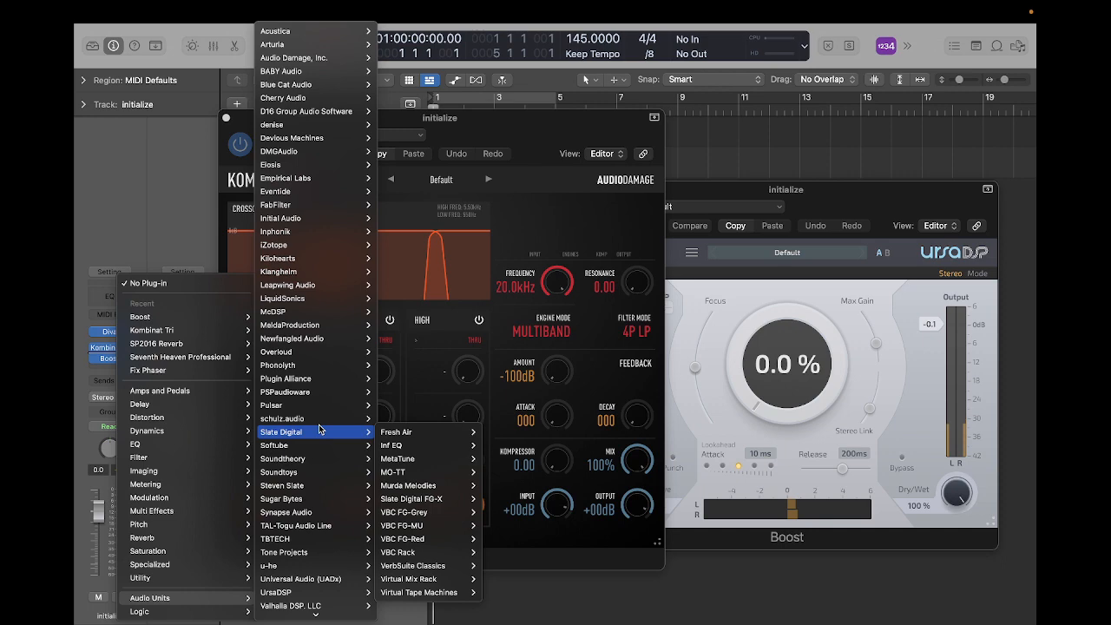
mouse_move(326, 544)
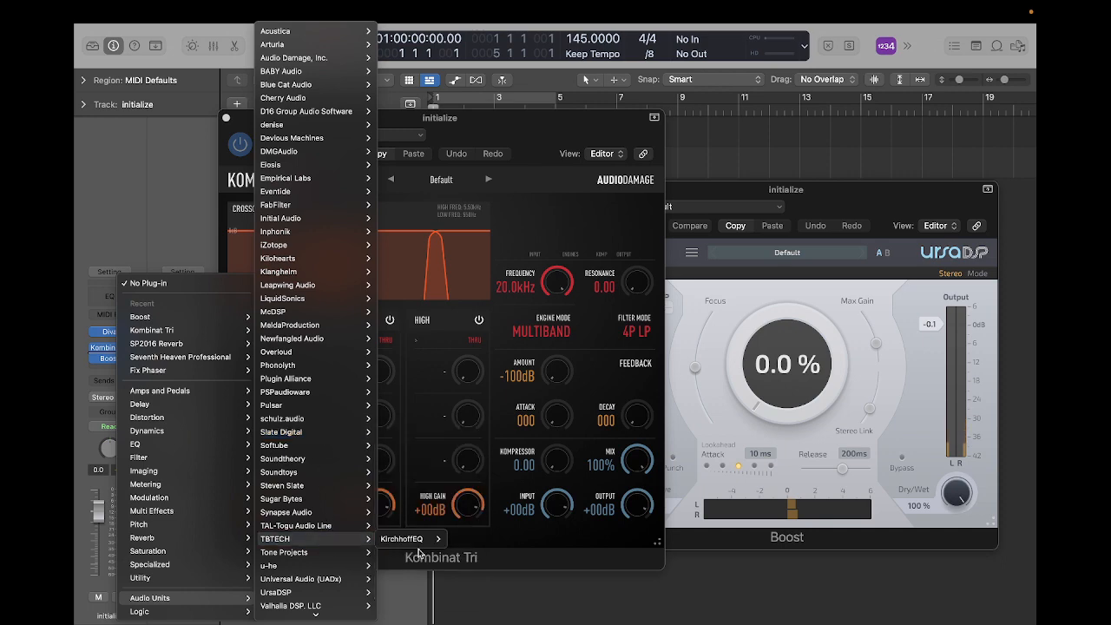
mouse_move(426, 539)
click(479, 544)
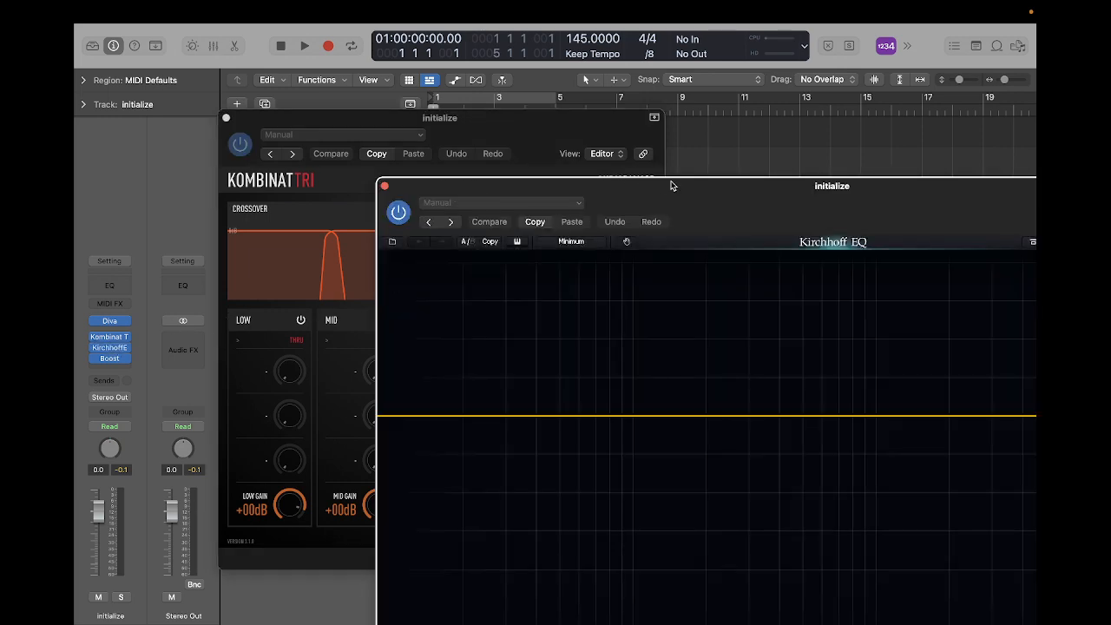
drag(671, 186, 415, 49)
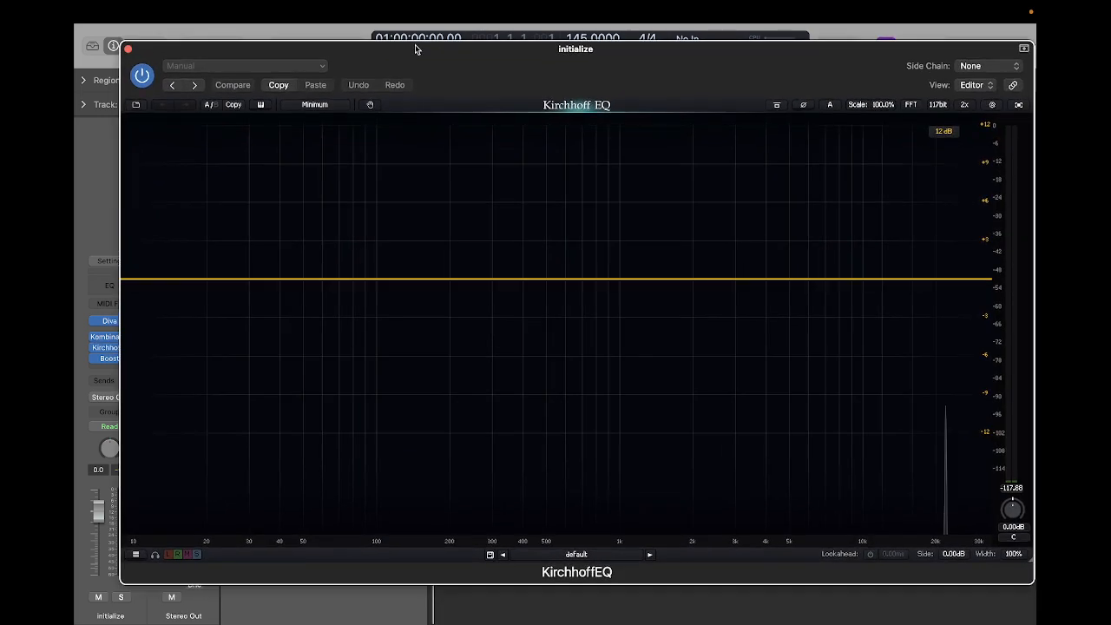
Add a High Pass band in the low end of the EQ and set its frequency to about 72 Hz
click(202, 280)
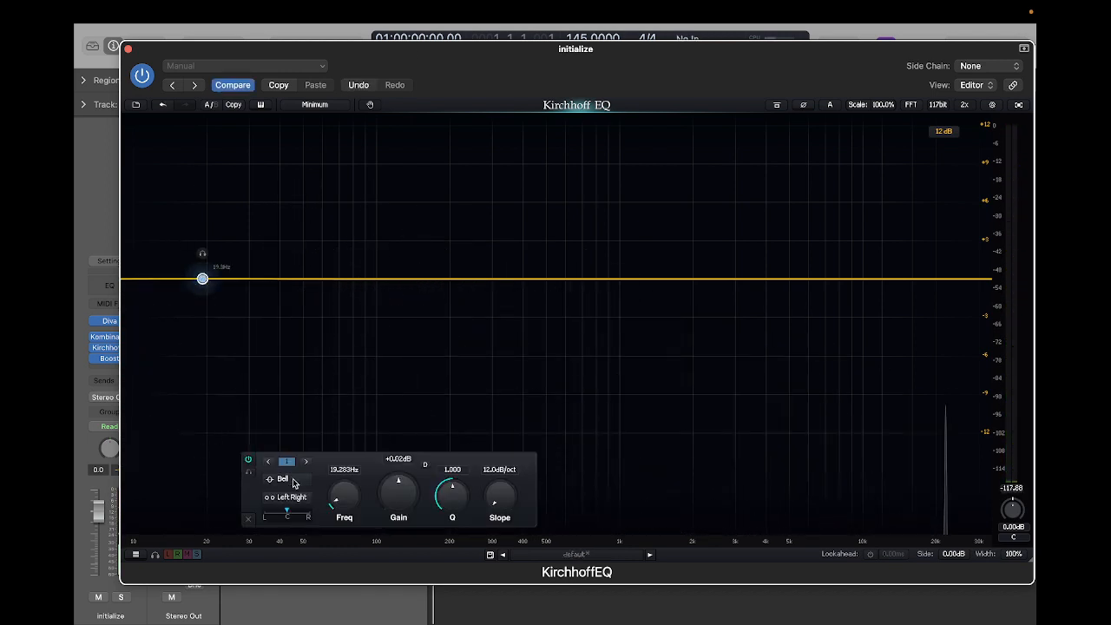
click(283, 479)
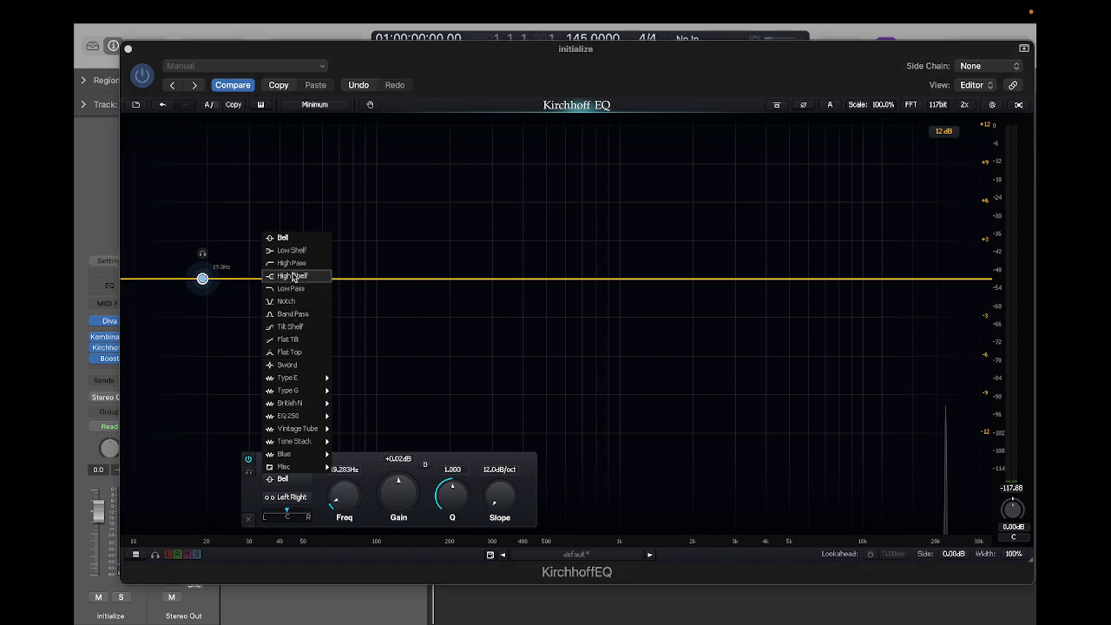
click(290, 263)
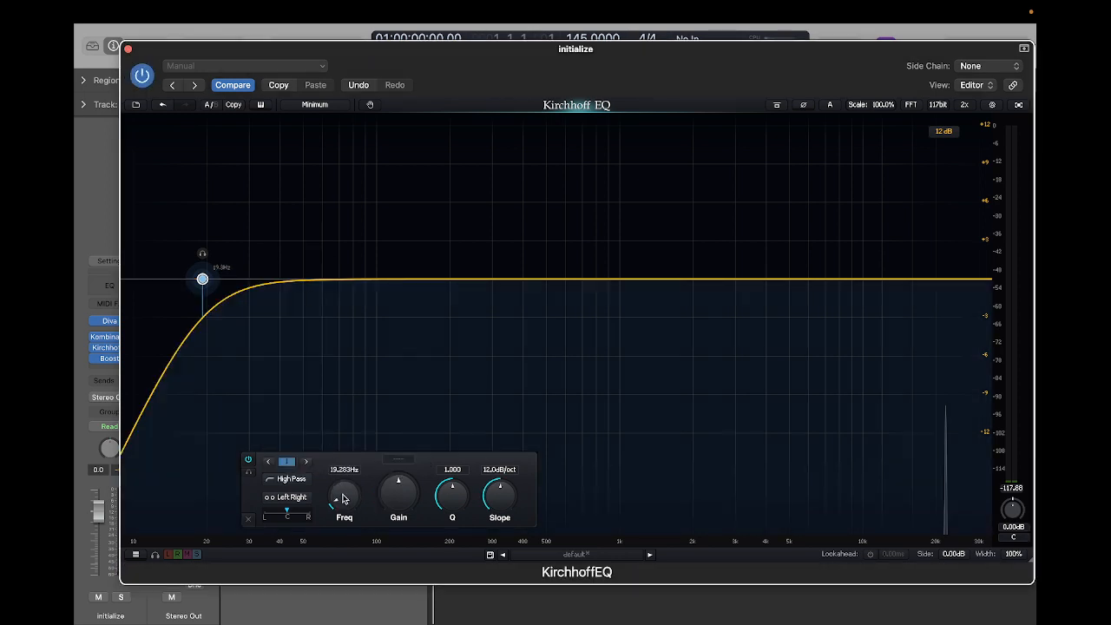
drag(343, 496, 347, 483)
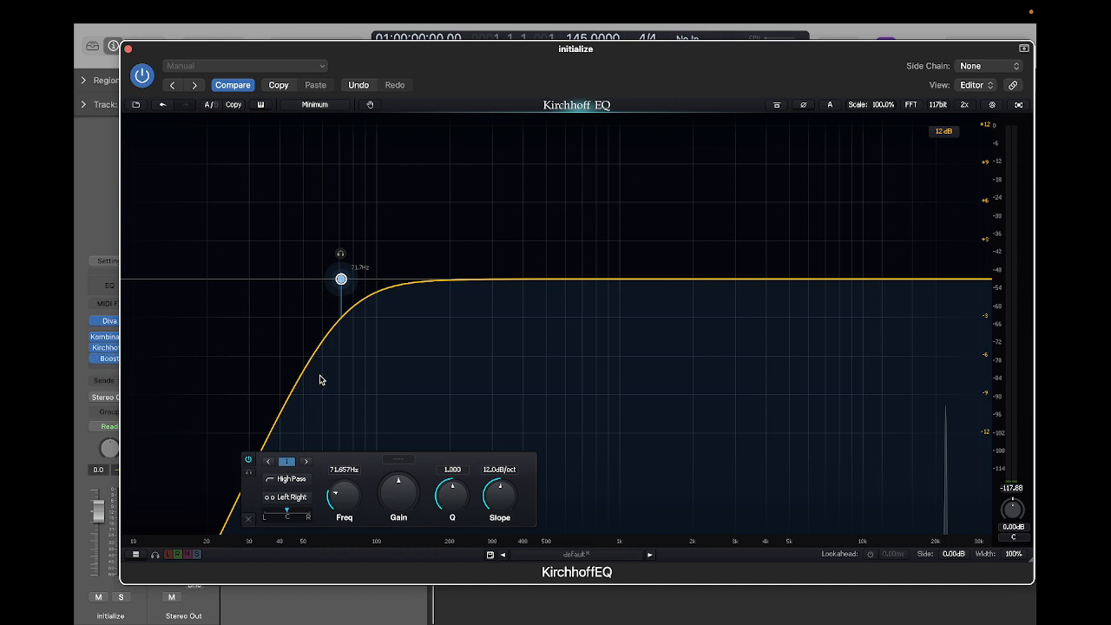
Audition the high-pass filter and set its slope to about 14.1 dB/oct
key(space)
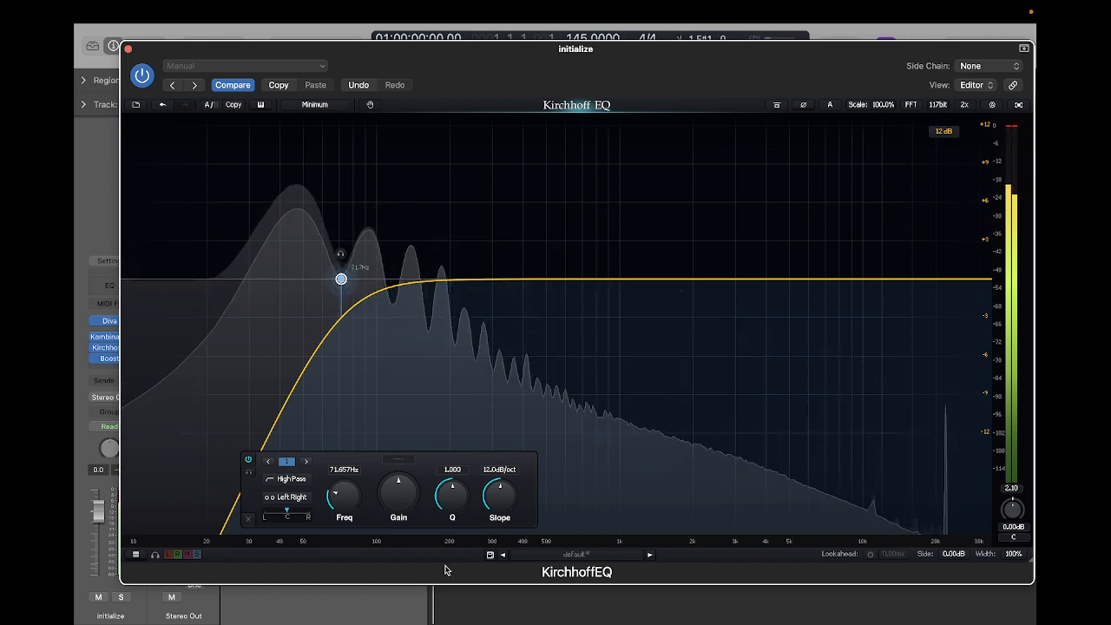
key(space)
scroll(500, 496, up, 4)
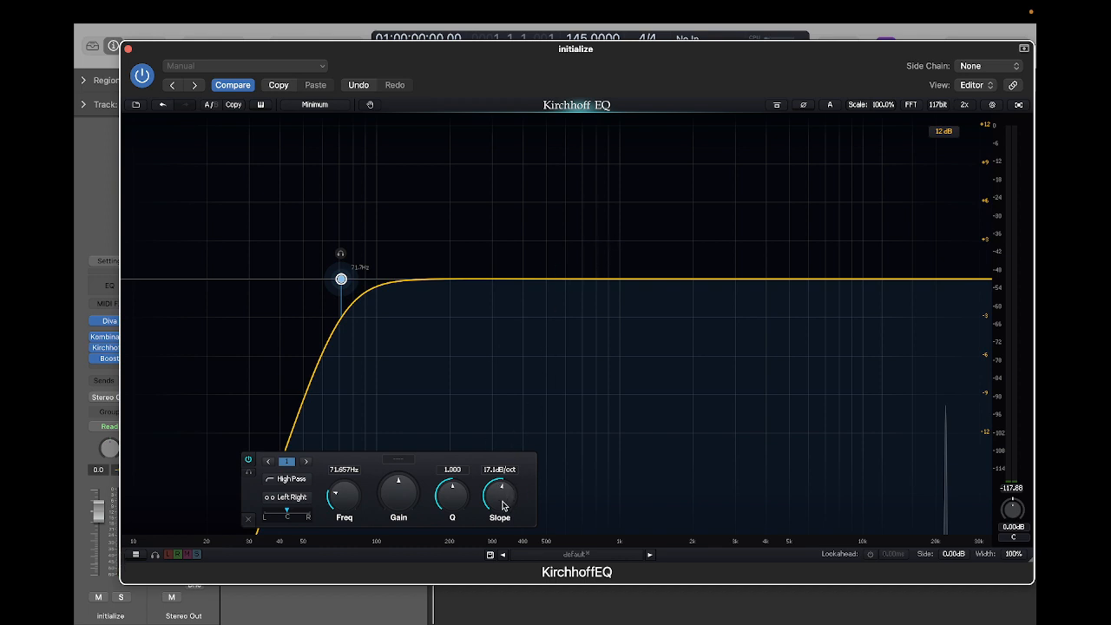
scroll(501, 505, up, 1)
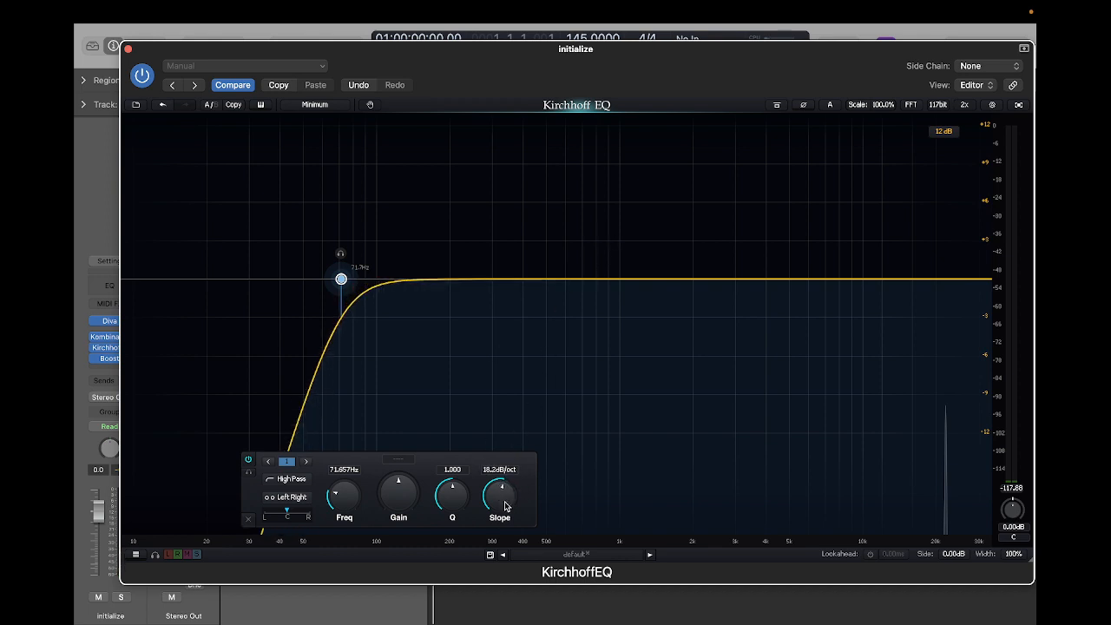
mouse_move(505, 503)
mouse_down()
mouse_move(503, 514)
mouse_move(507, 481)
mouse_move(504, 509)
mouse_up()
key(space)
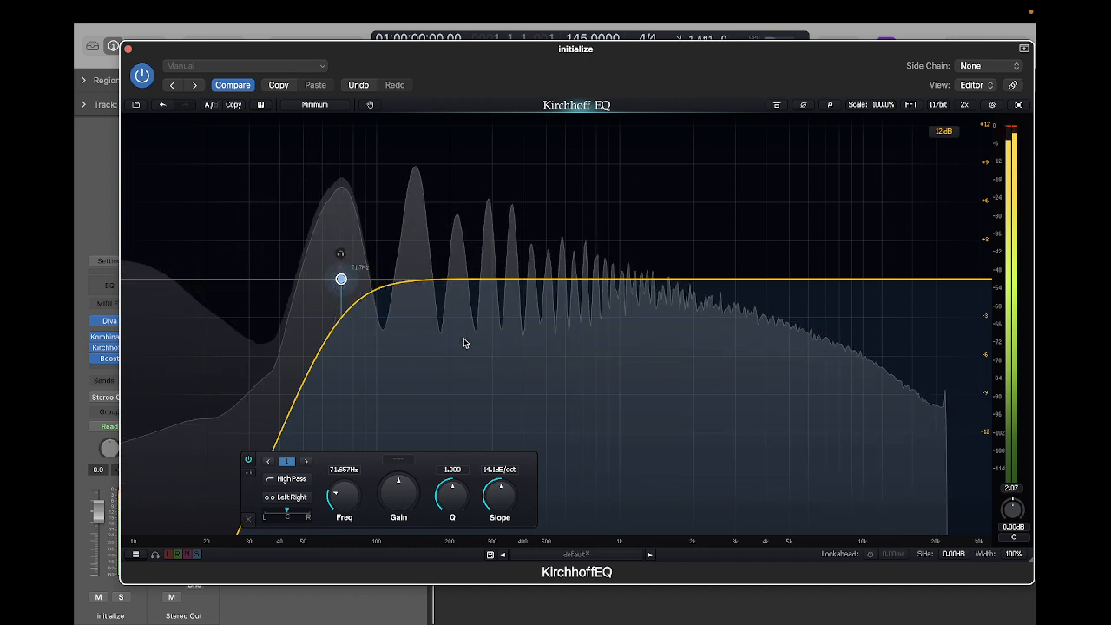
Add a Low Pass band in the high end of the EQ with a 27.4 dB/oct slope and a cutoff around 6 kHz
click(895, 281)
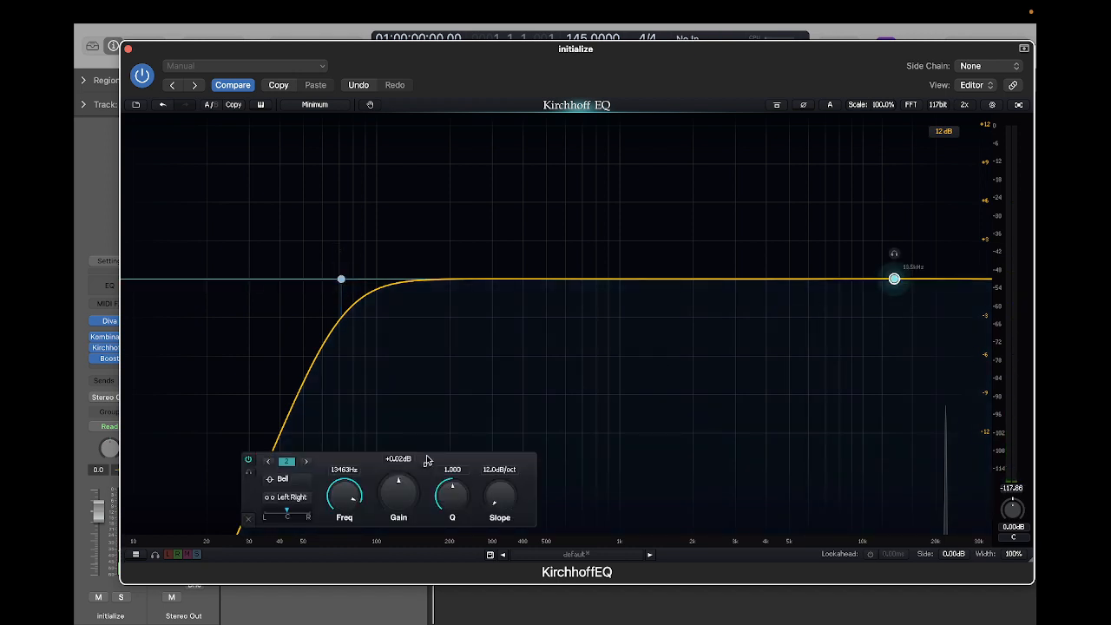
click(282, 480)
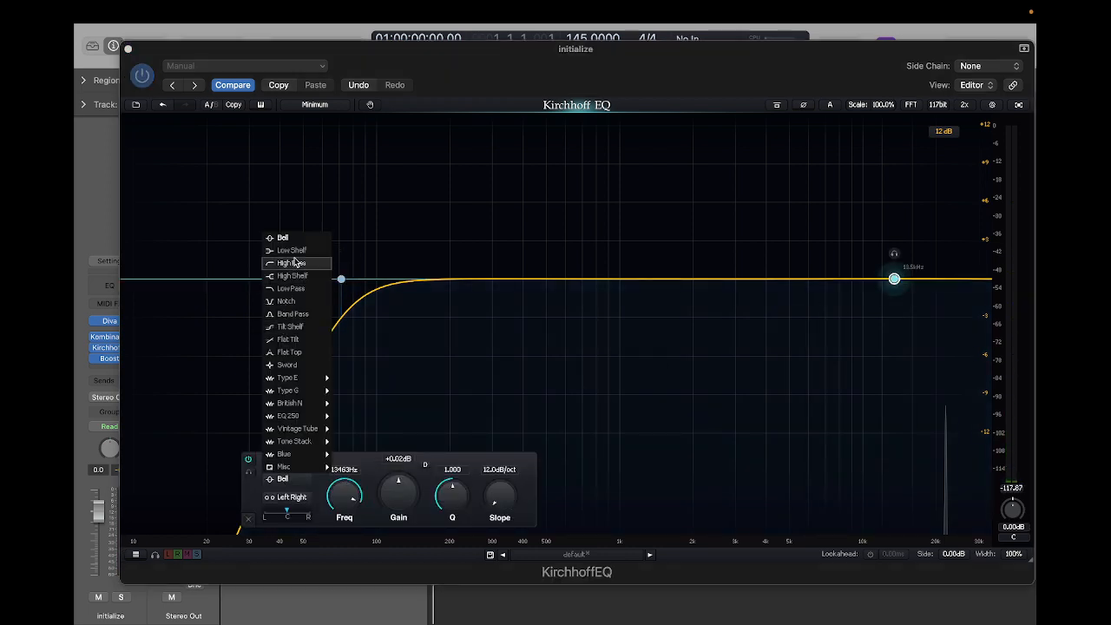
click(298, 290)
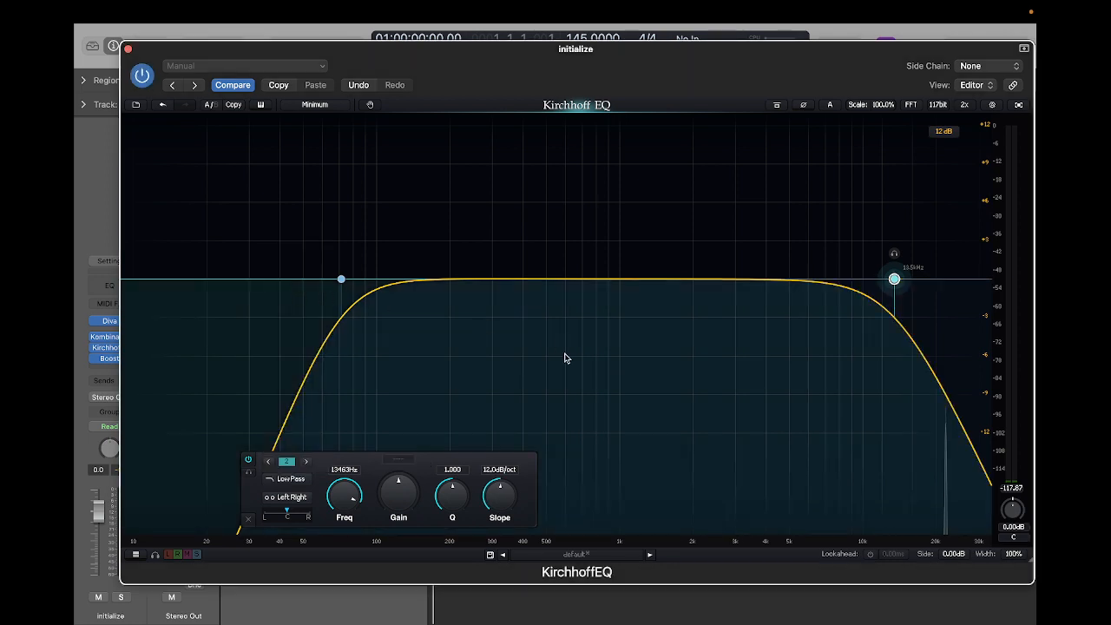
drag(501, 500, 476, 493)
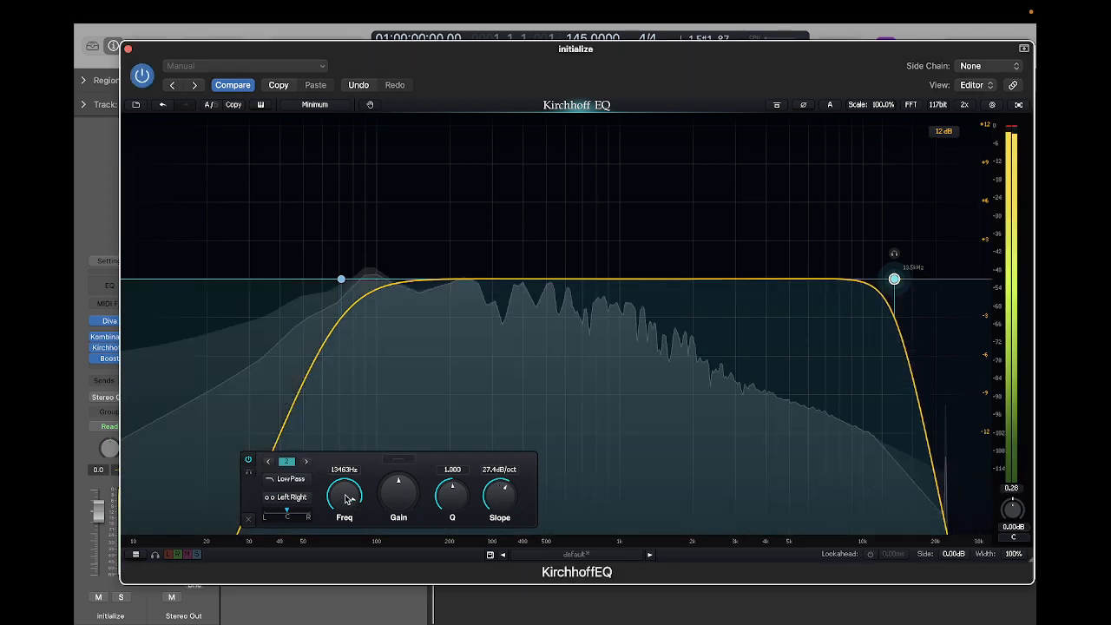
mouse_move(347, 499)
mouse_down()
mouse_move(344, 536)
mouse_move(351, 509)
mouse_up()
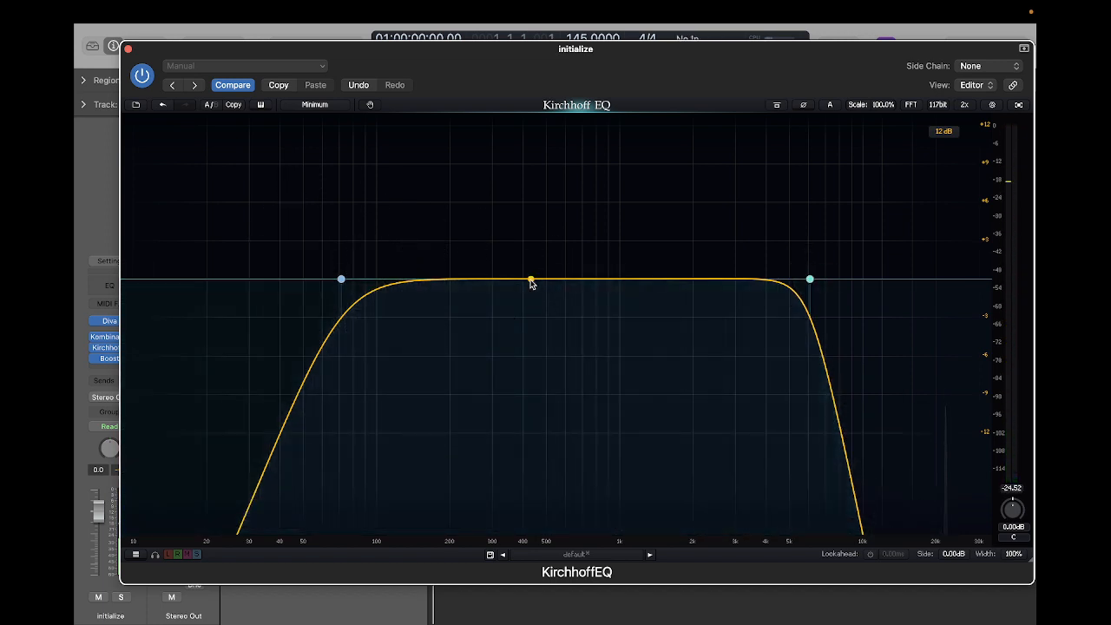
Add a Bell band in the EQ's midrange, cut it about 2.8 dB at about 491 Hz, and close the EQ window
drag(531, 281, 517, 227)
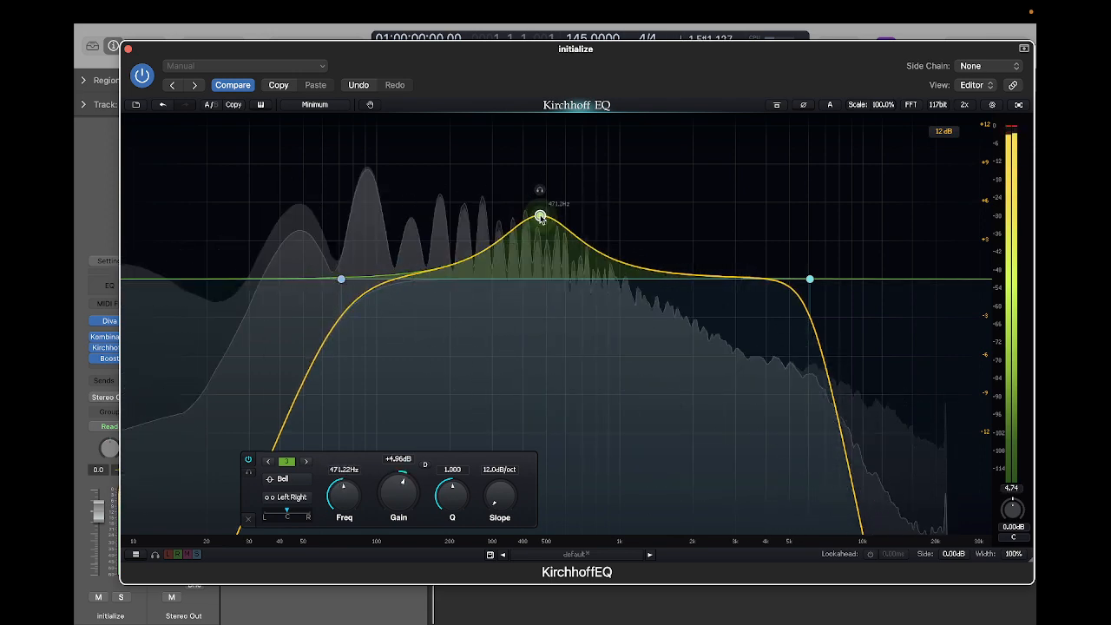
drag(546, 276, 544, 316)
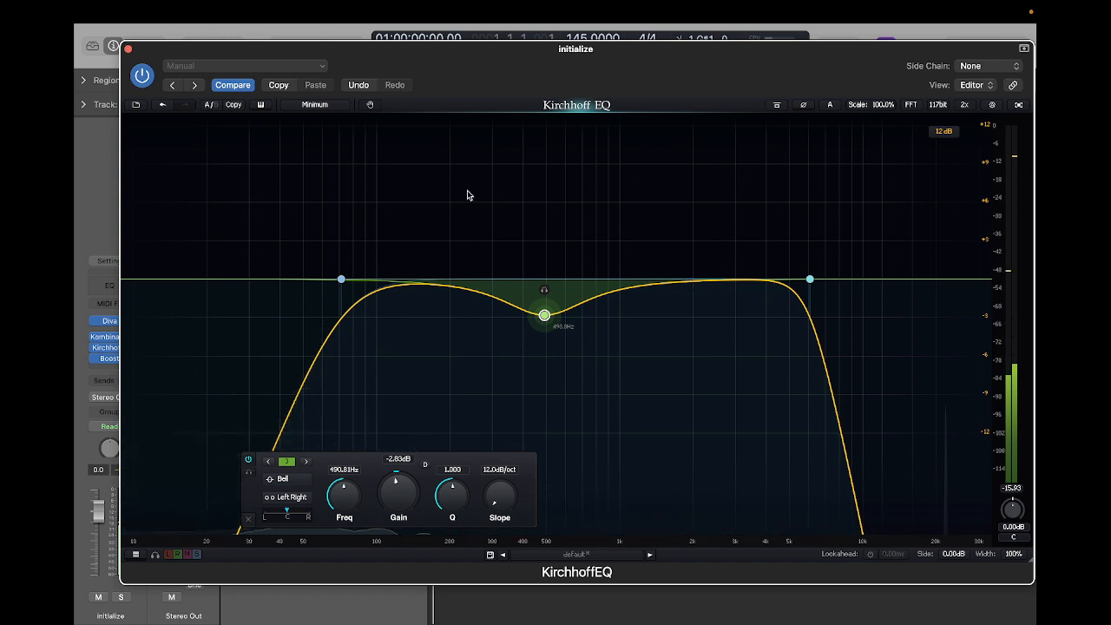
click(129, 50)
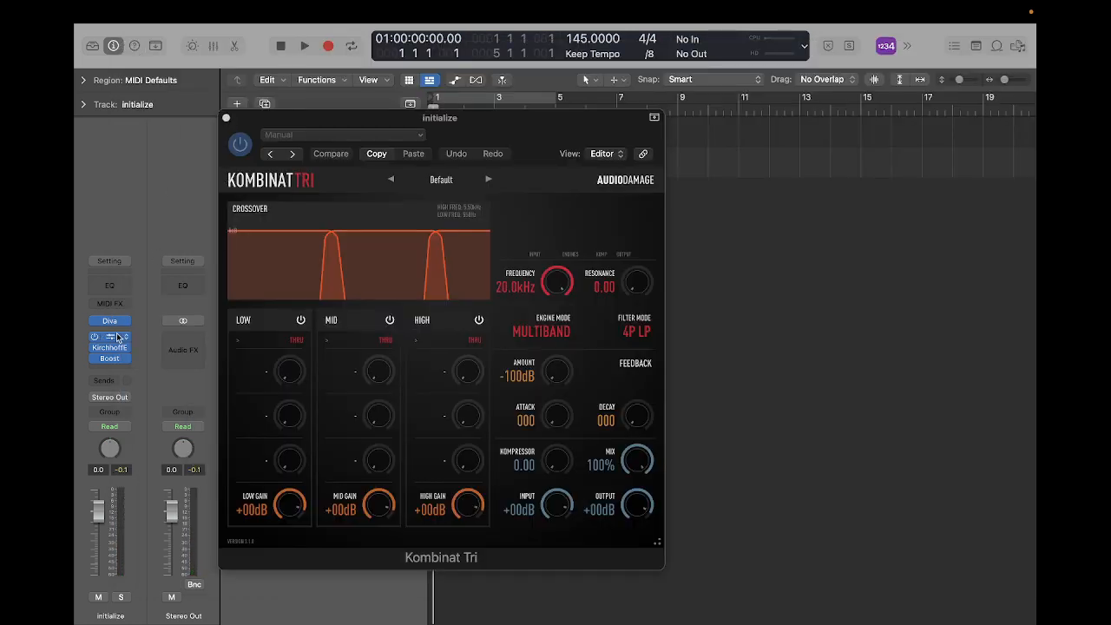
Close Kombinat Tri, insert a stereo Softube Tube-Tech CL 1B mk II between KirchhoffEQ and Boost, and move its window fully into view
key(super+w)
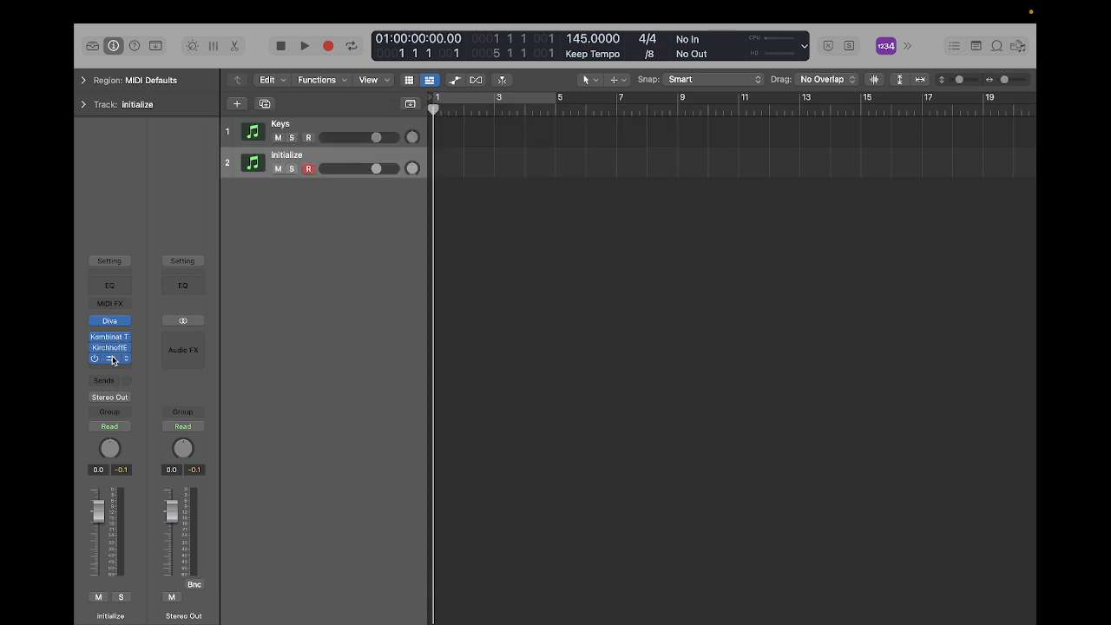
click(112, 363)
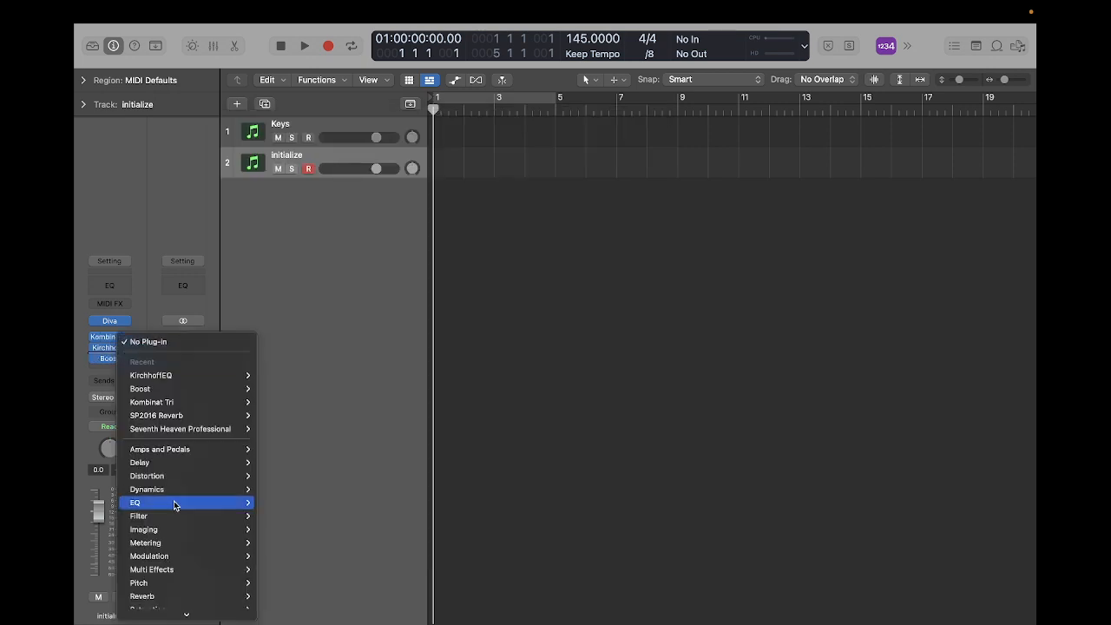
mouse_move(200, 604)
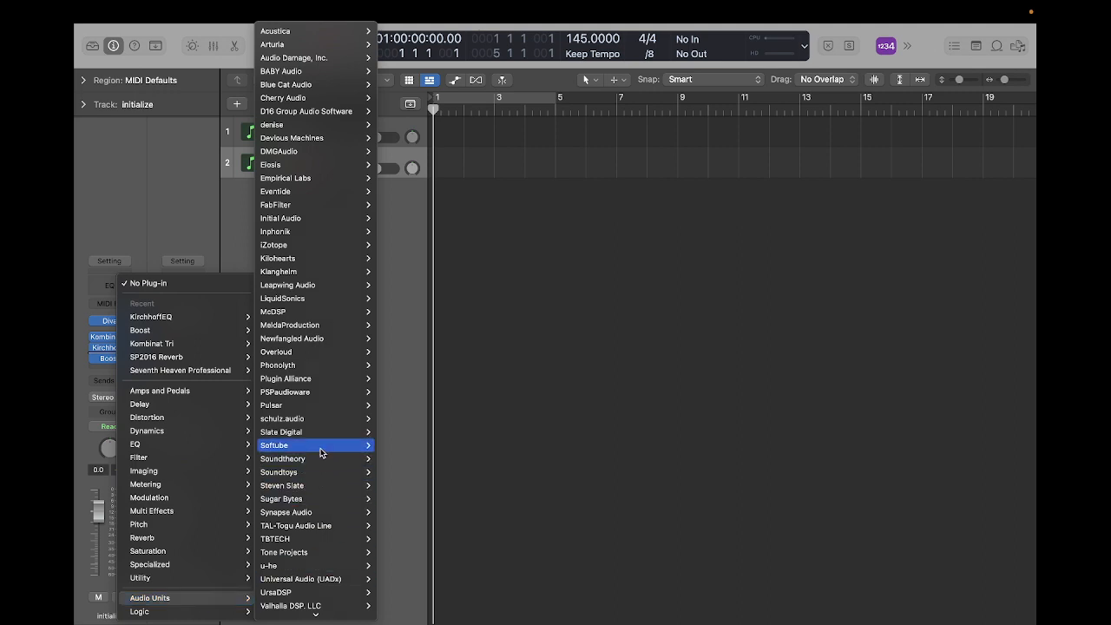
mouse_move(325, 447)
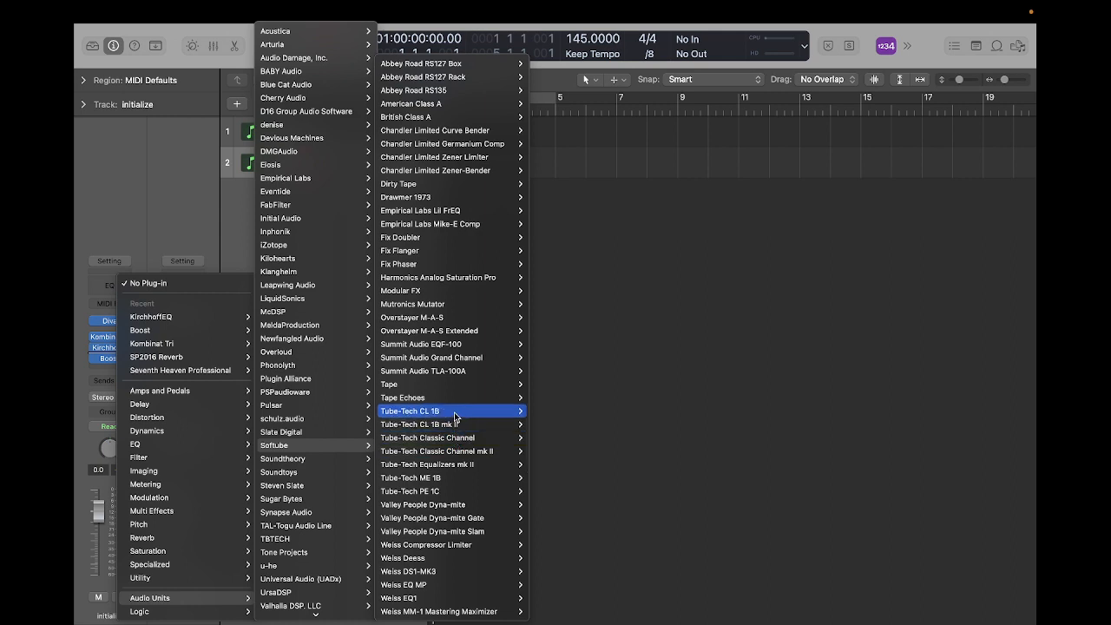
mouse_move(456, 411)
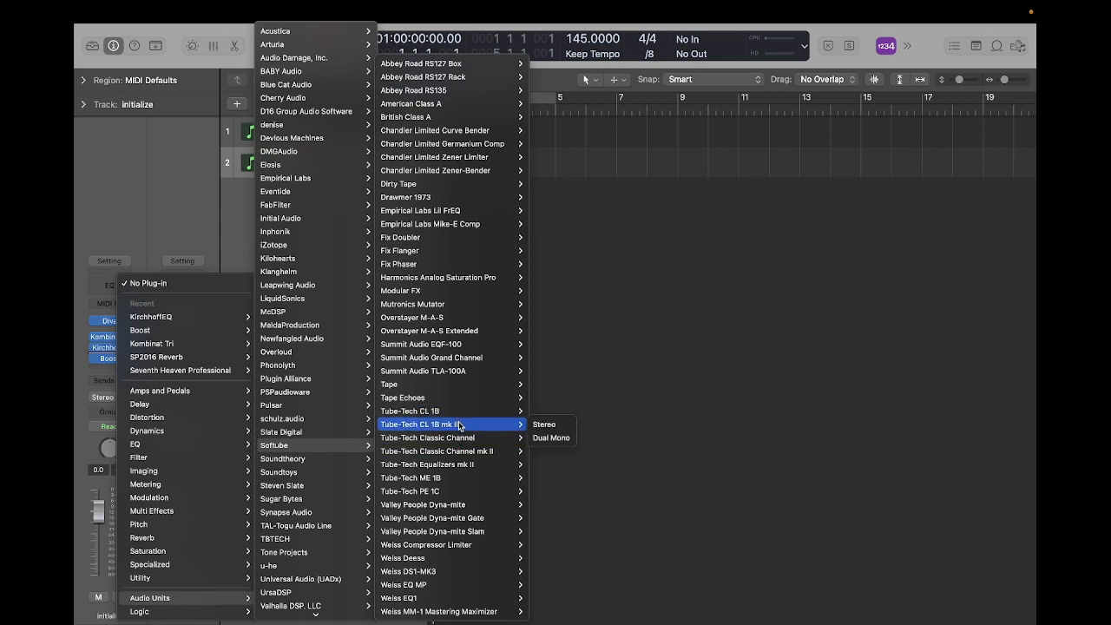
click(552, 423)
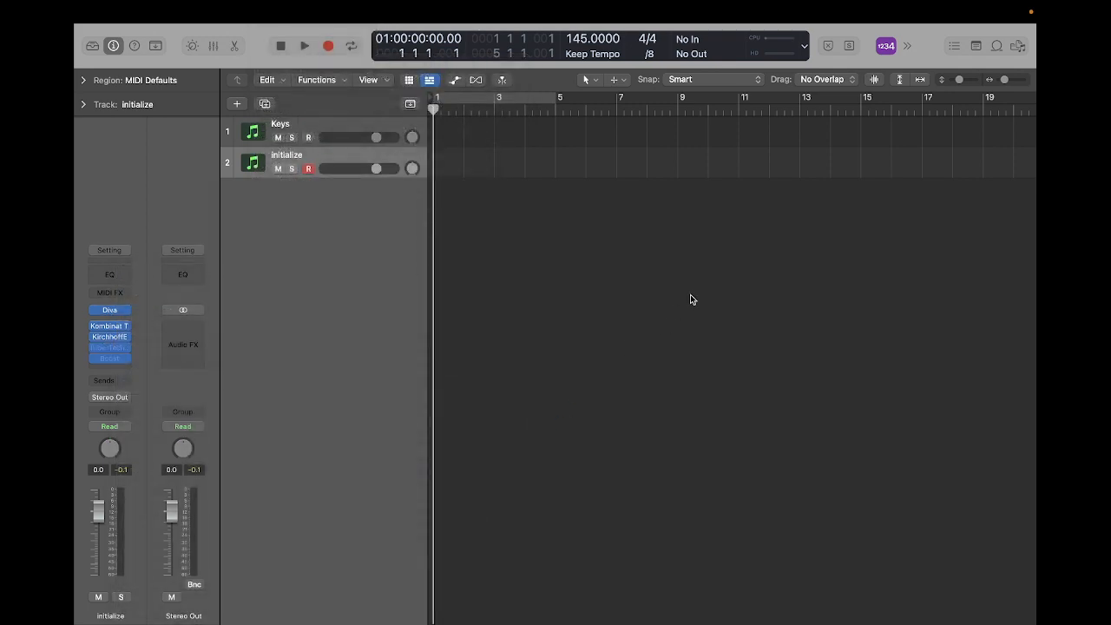
click(110, 348)
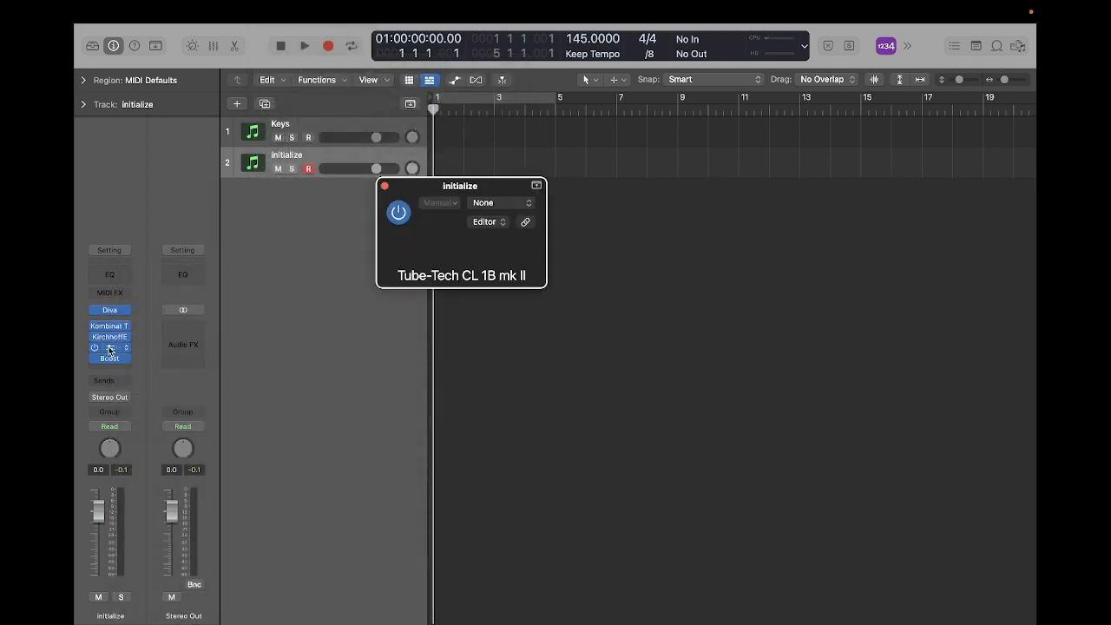
drag(807, 185, 692, 174)
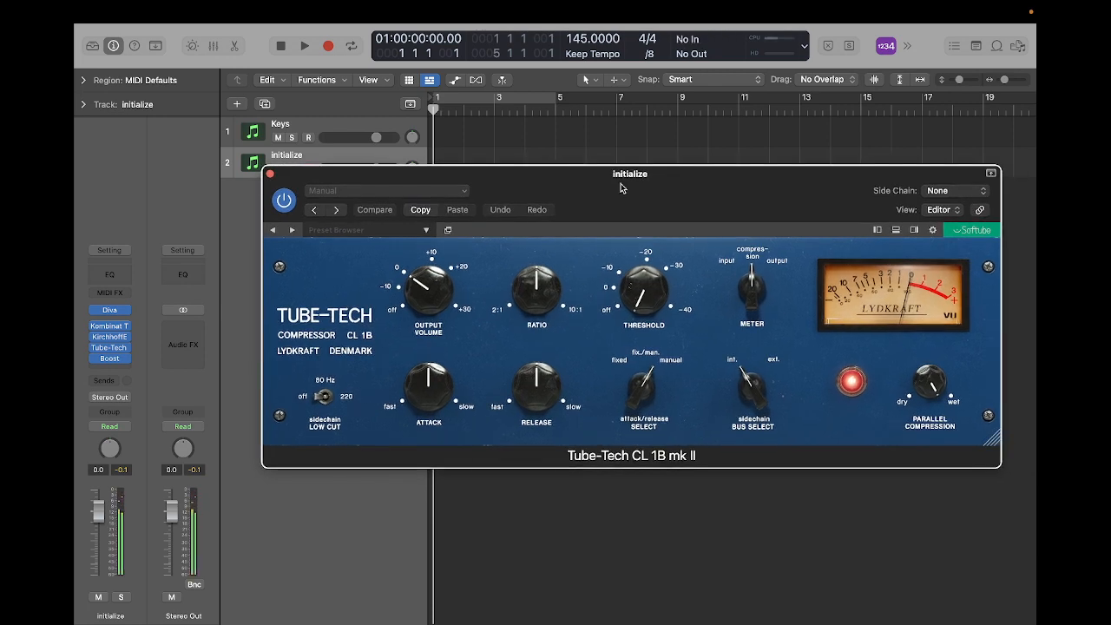
Set the compressor's output volume to 0.3 dB and its threshold to -3.6 dB
drag(424, 285, 425, 278)
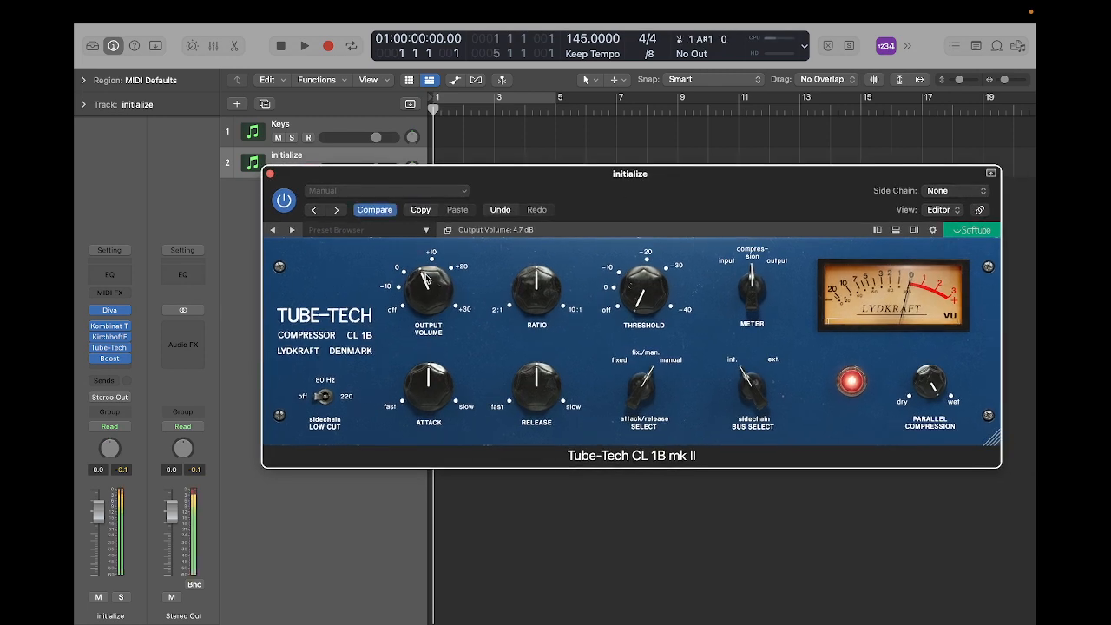
drag(424, 302, 424, 291)
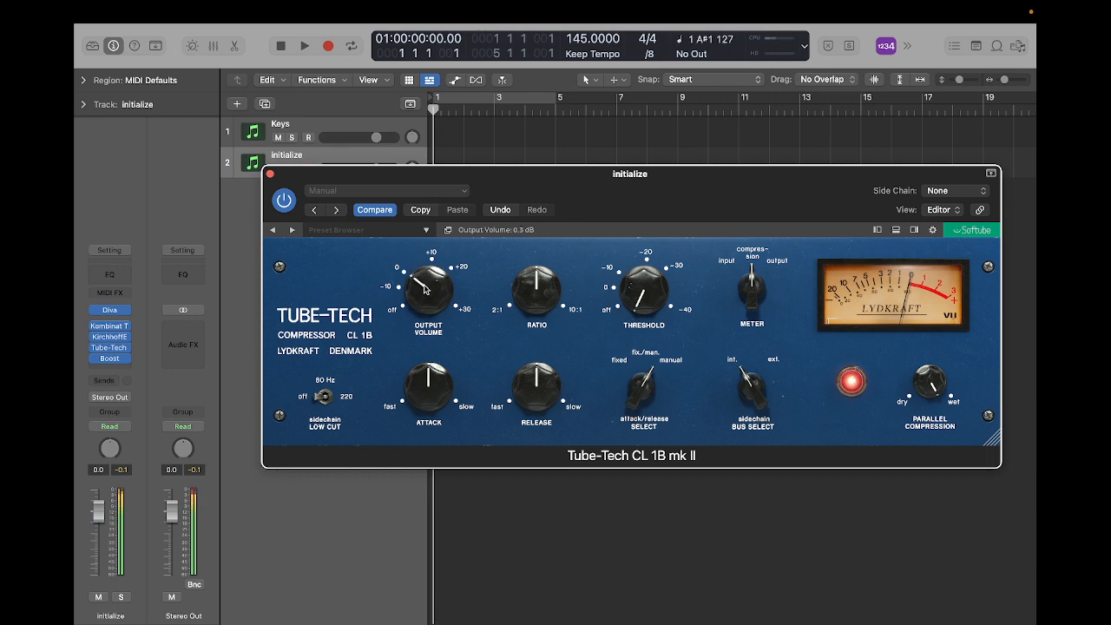
drag(664, 284, 645, 272)
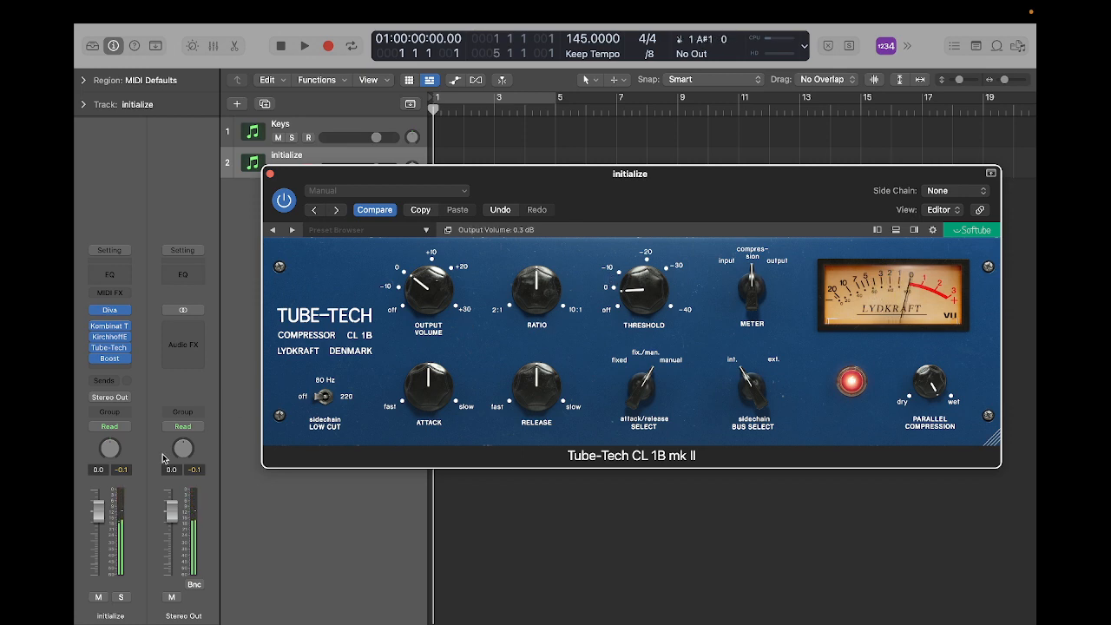
click(122, 470)
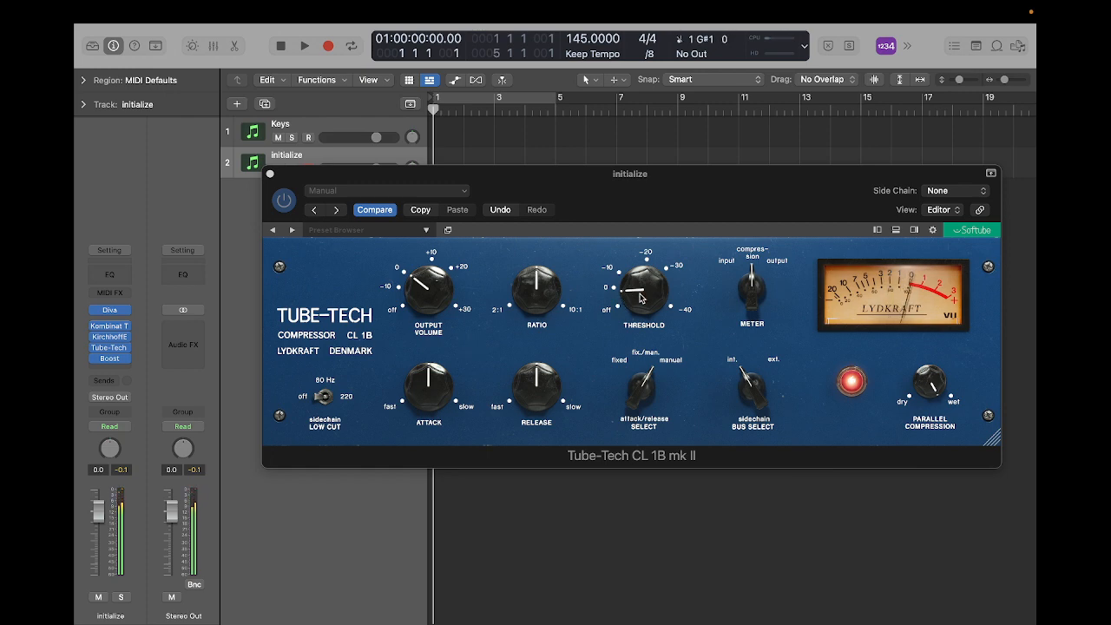
drag(642, 299, 641, 292)
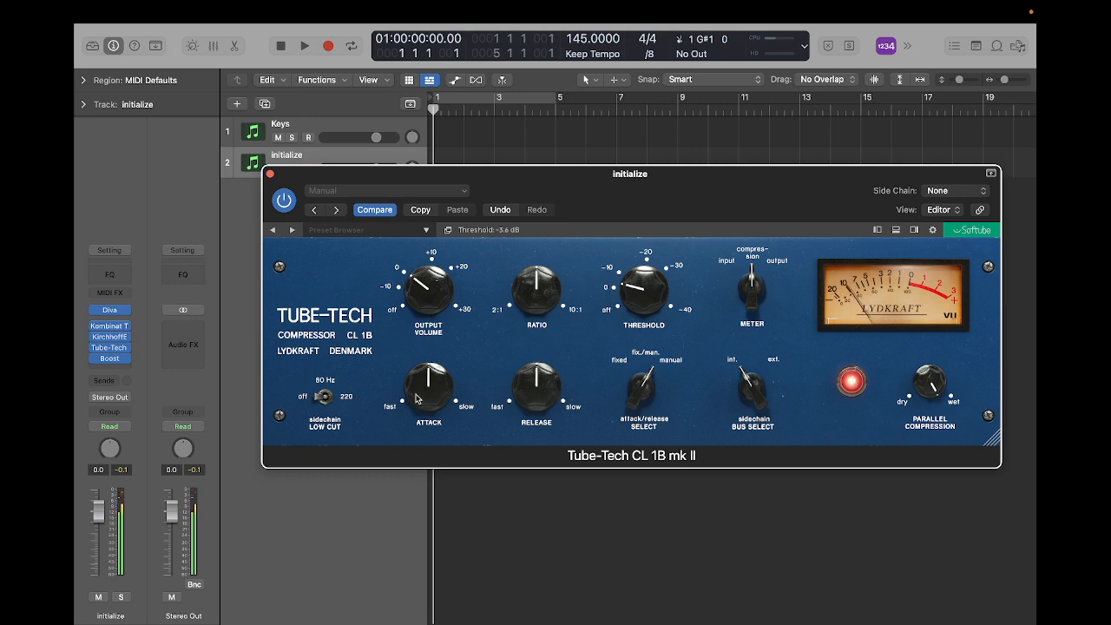
Audition the compressor with the attack at 10.0 and 6.2, and at 4.8 with the threshold fully lowered
drag(419, 397, 438, 327)
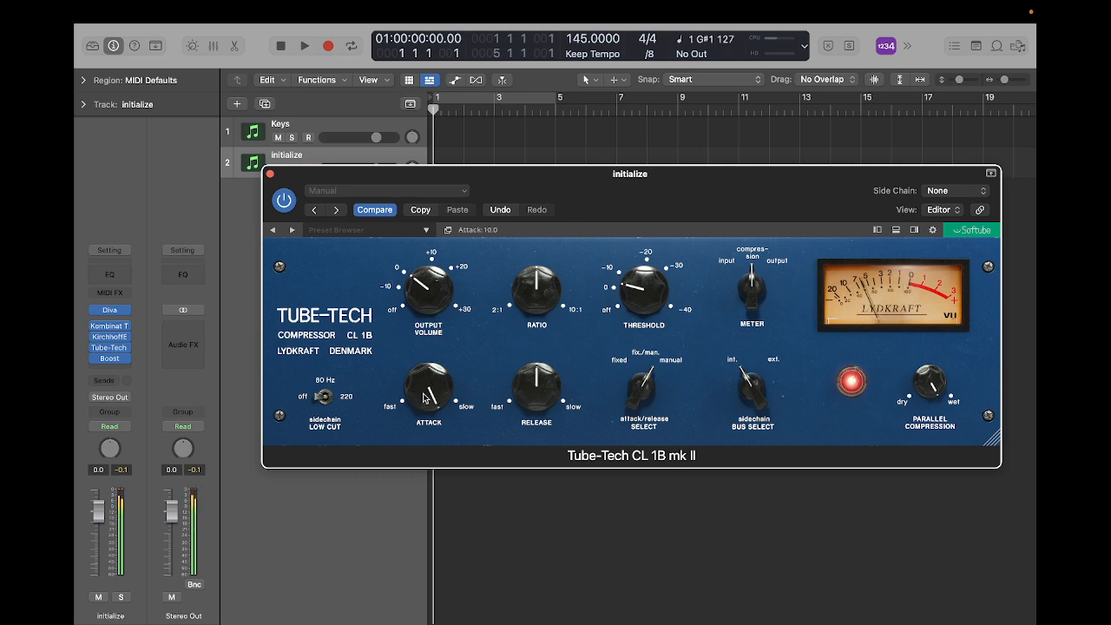
drag(425, 397, 432, 444)
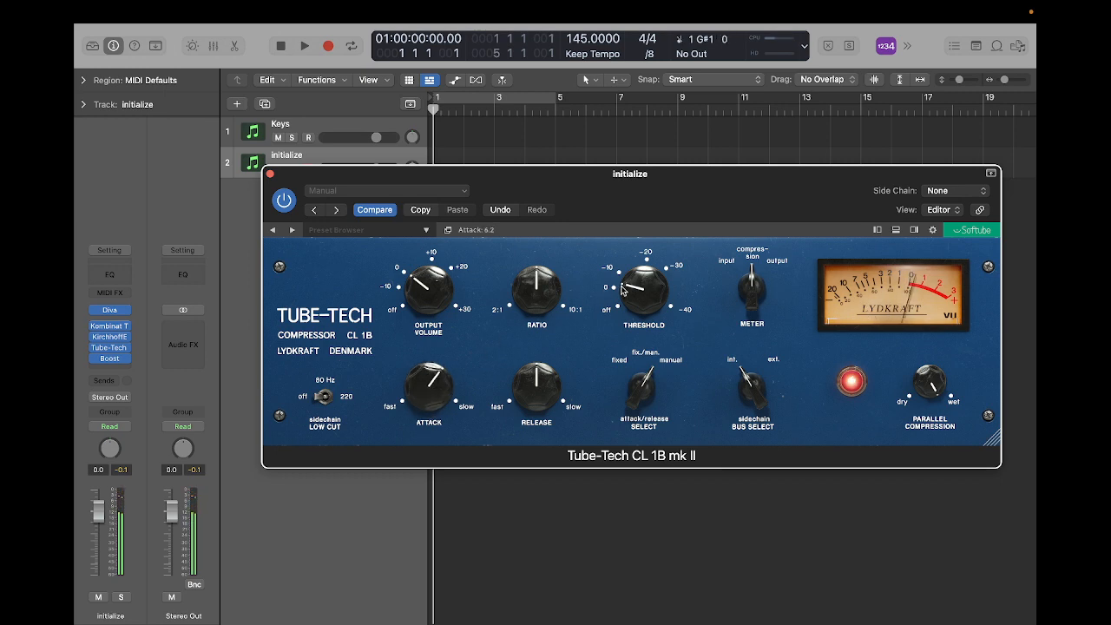
drag(621, 290, 671, 155)
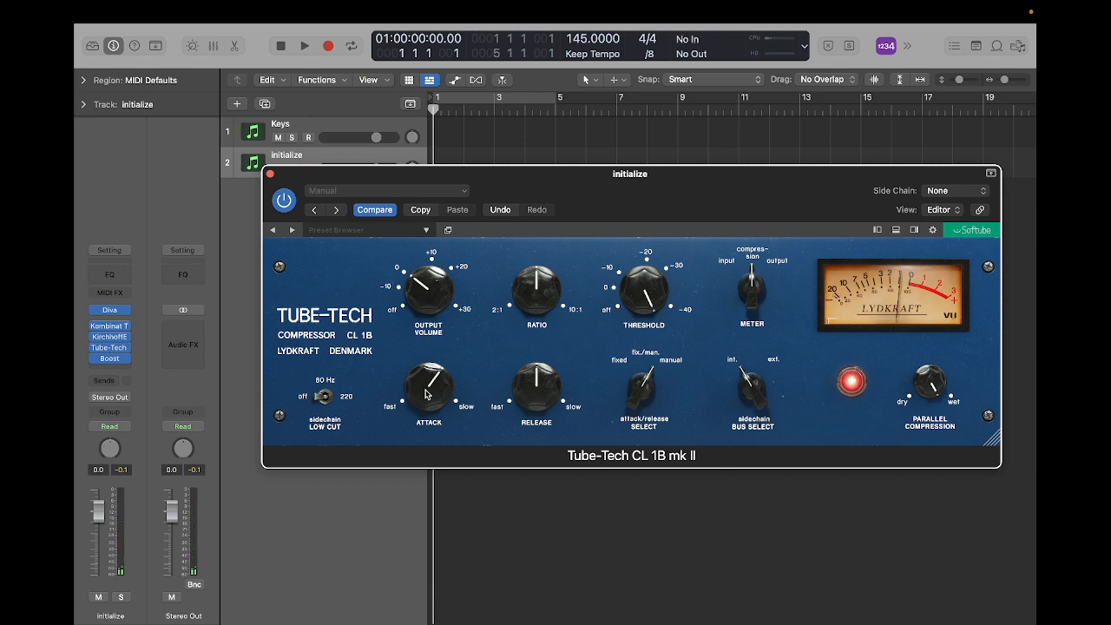
drag(425, 394, 427, 411)
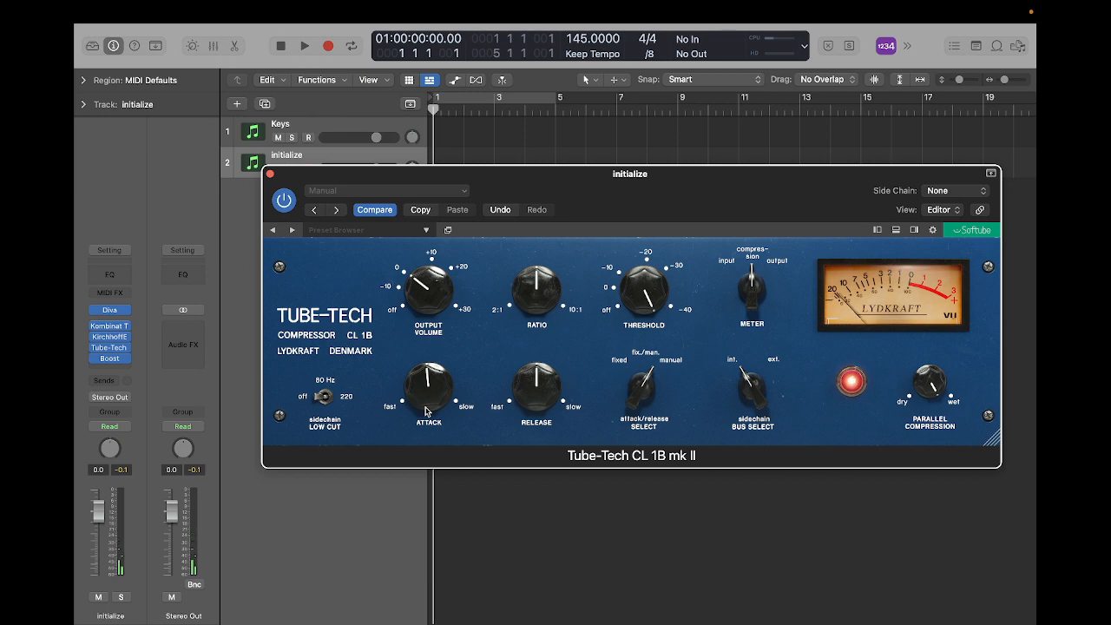
Audition the fastest attack with the release at 10.0 and at its fastest setting
drag(536, 386, 538, 457)
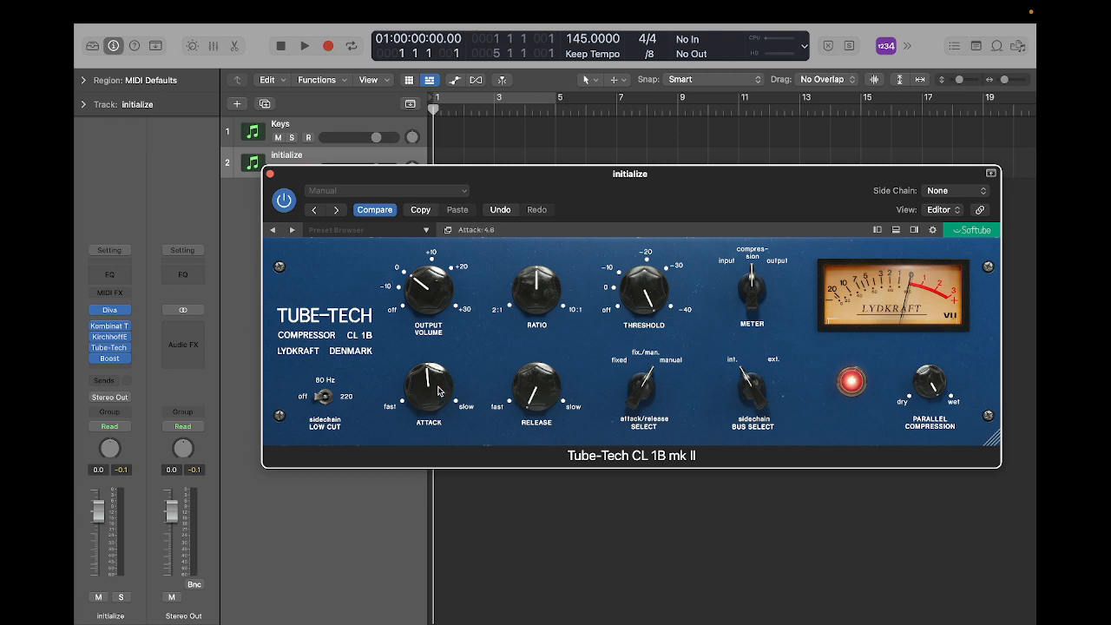
drag(439, 390, 443, 461)
drag(533, 399, 558, 231)
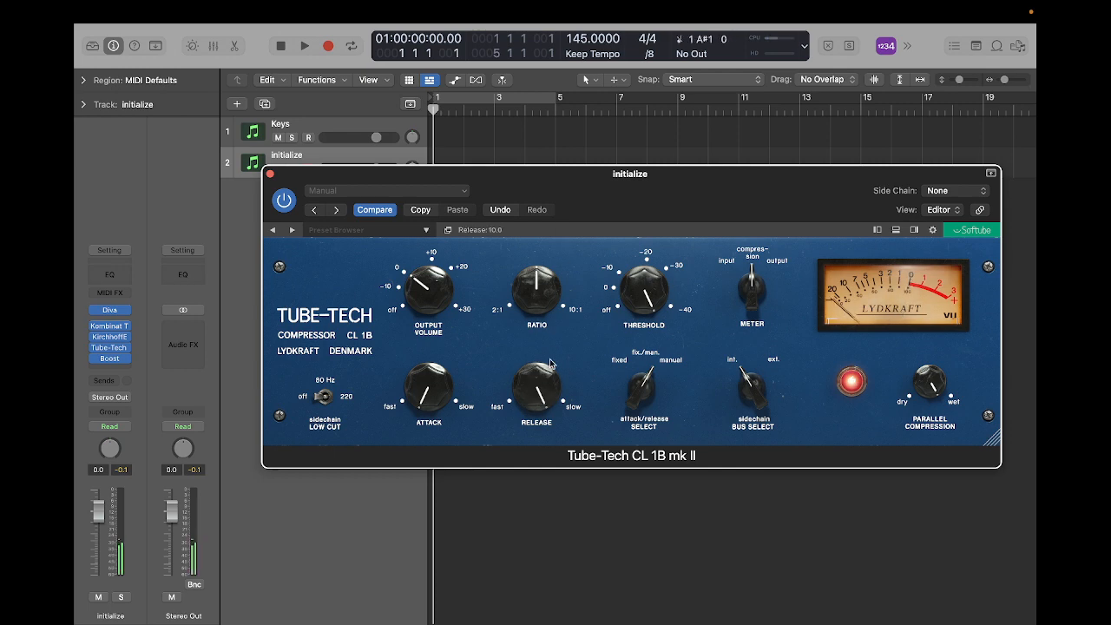
drag(550, 364, 536, 525)
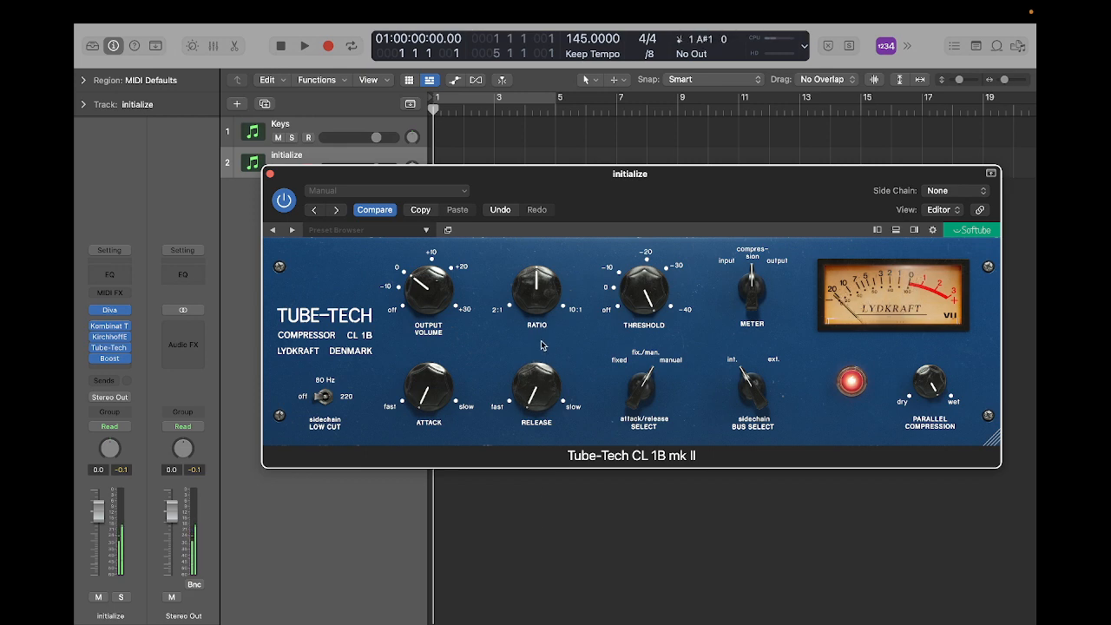
Set the compressor's attack to 3.1
click(428, 399)
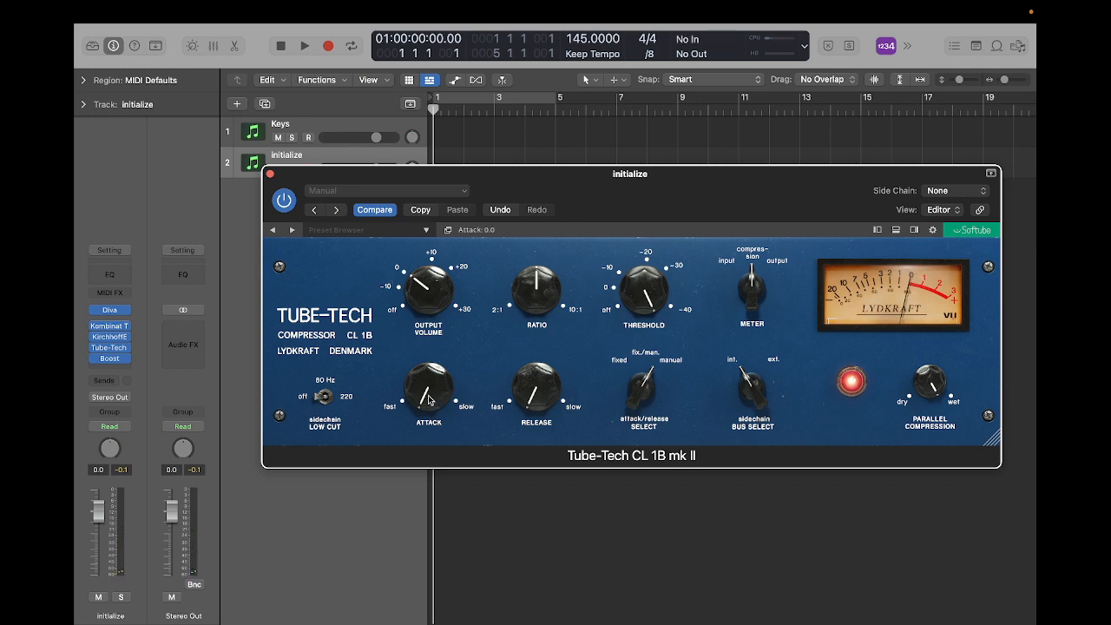
drag(428, 399, 431, 361)
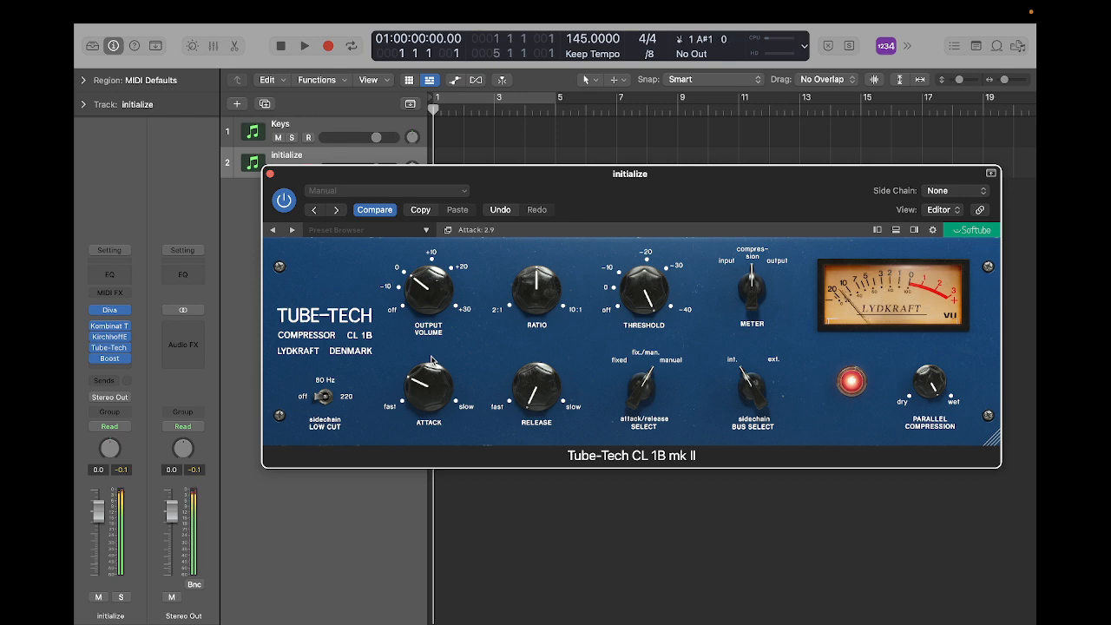
drag(432, 361, 432, 358)
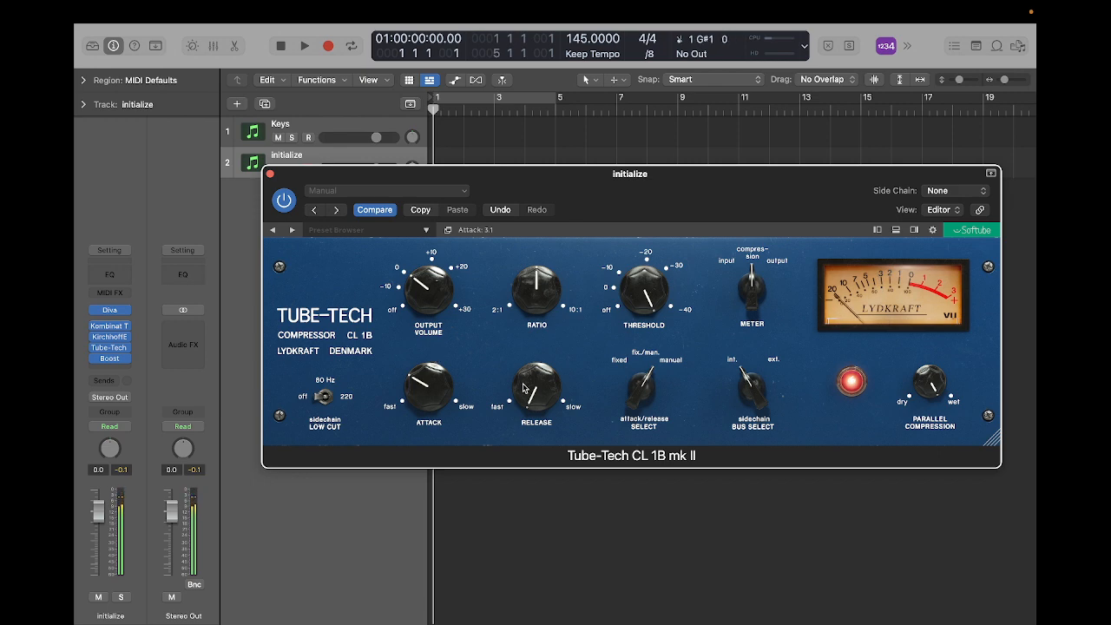
Set the compressor's threshold to -12.0 dB and its release near the fast end
mouse_move(527, 388)
mouse_down()
mouse_move(548, 356)
mouse_move(547, 380)
mouse_up()
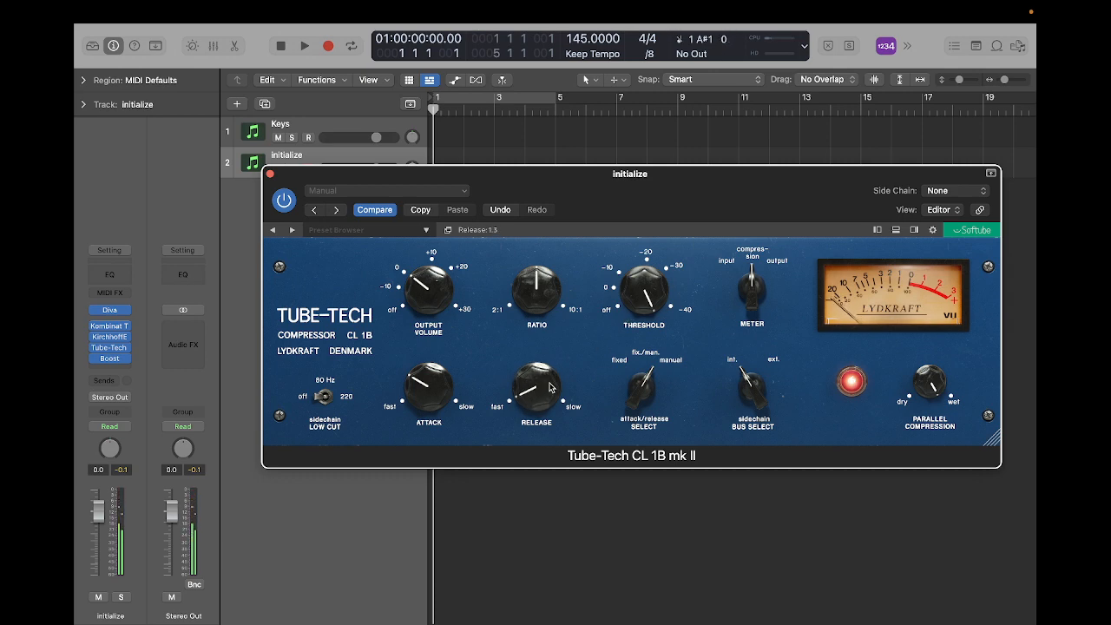
drag(549, 388, 551, 371)
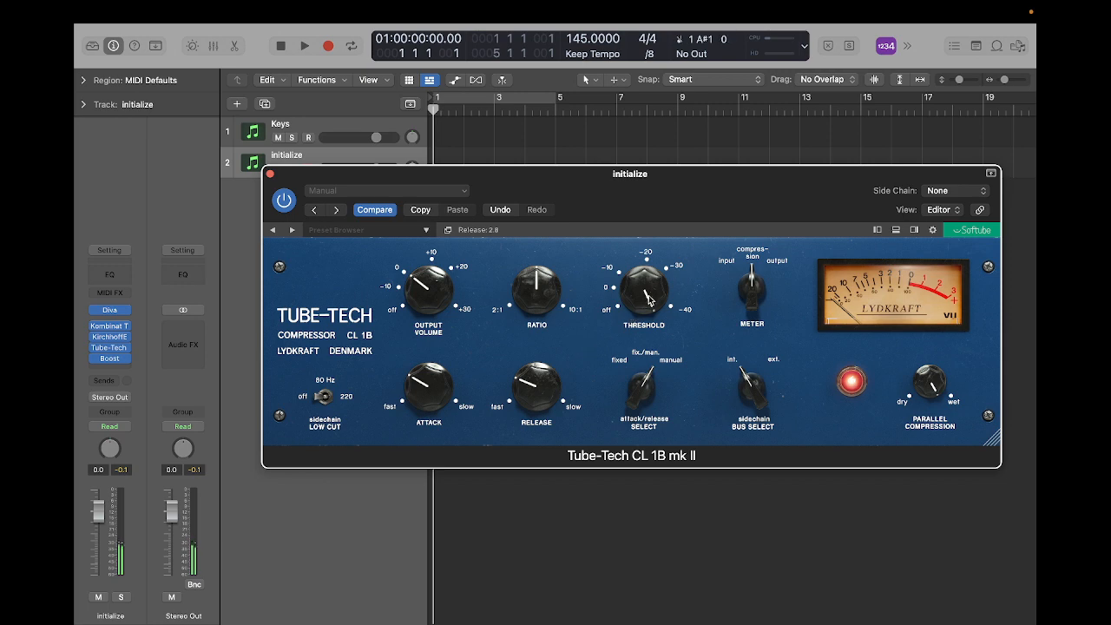
drag(647, 298, 645, 370)
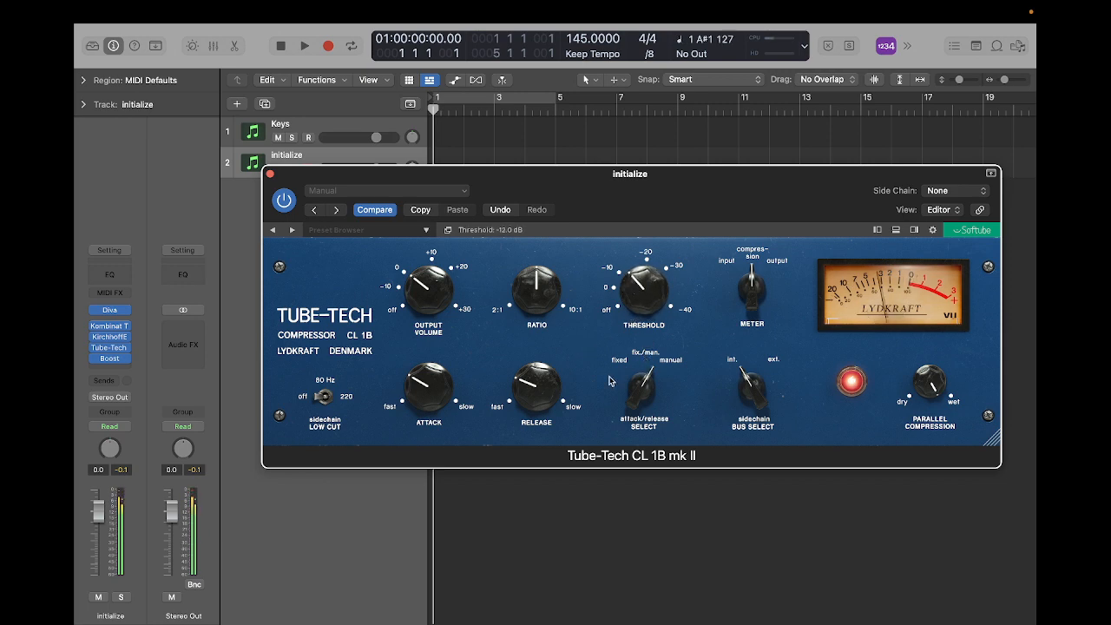
drag(550, 387, 547, 409)
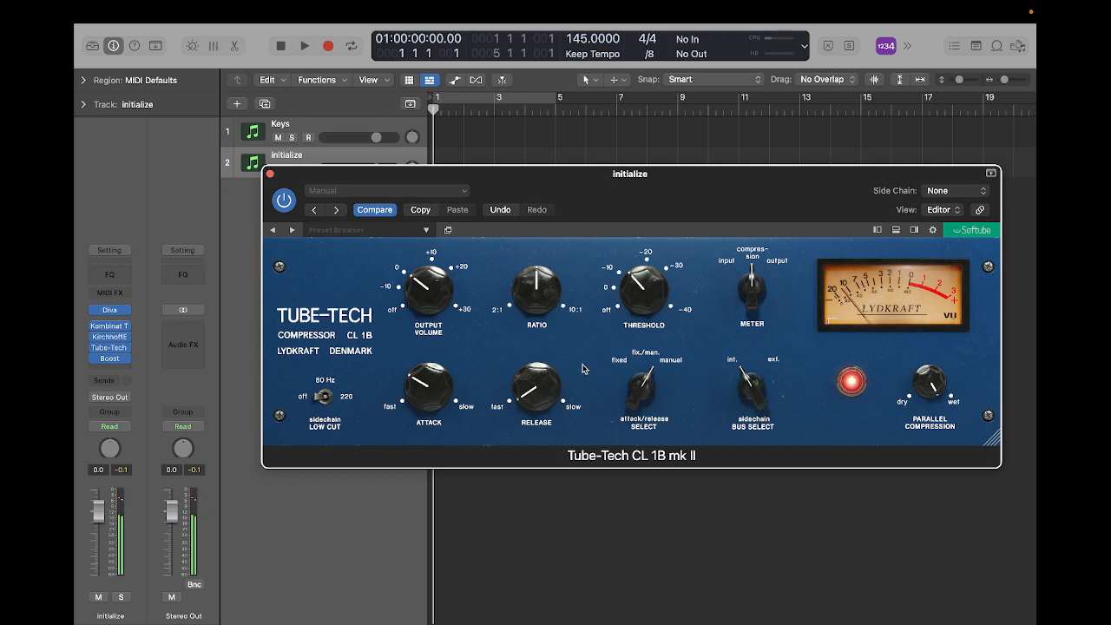
Set the compressor's attack to 3.7 and its release to 3.4
mouse_move(437, 392)
drag(436, 393, 440, 387)
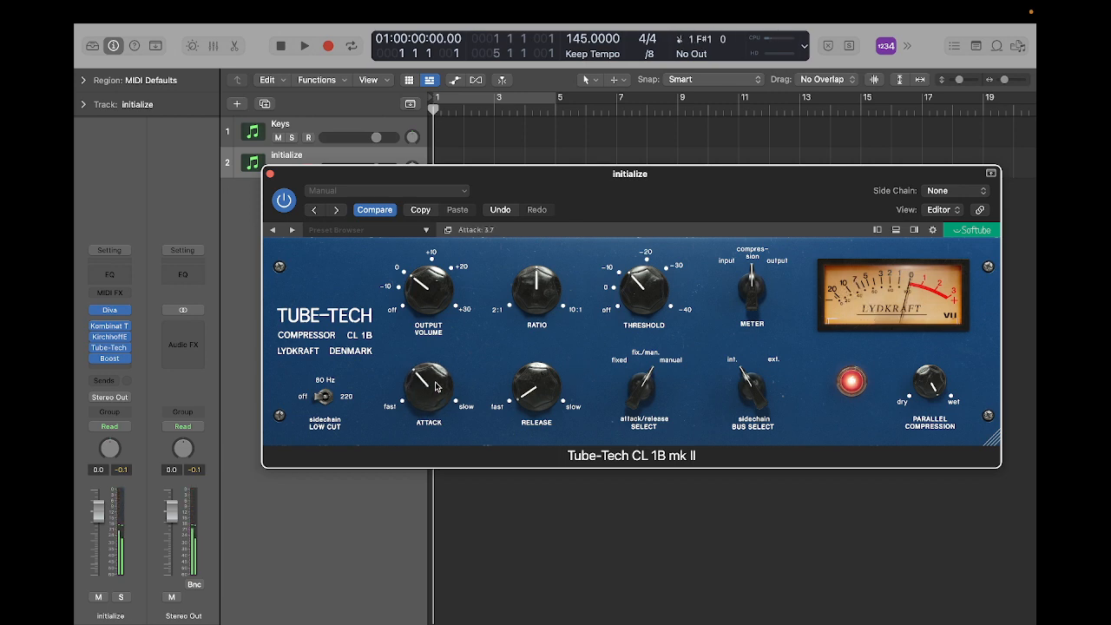
drag(534, 397, 539, 372)
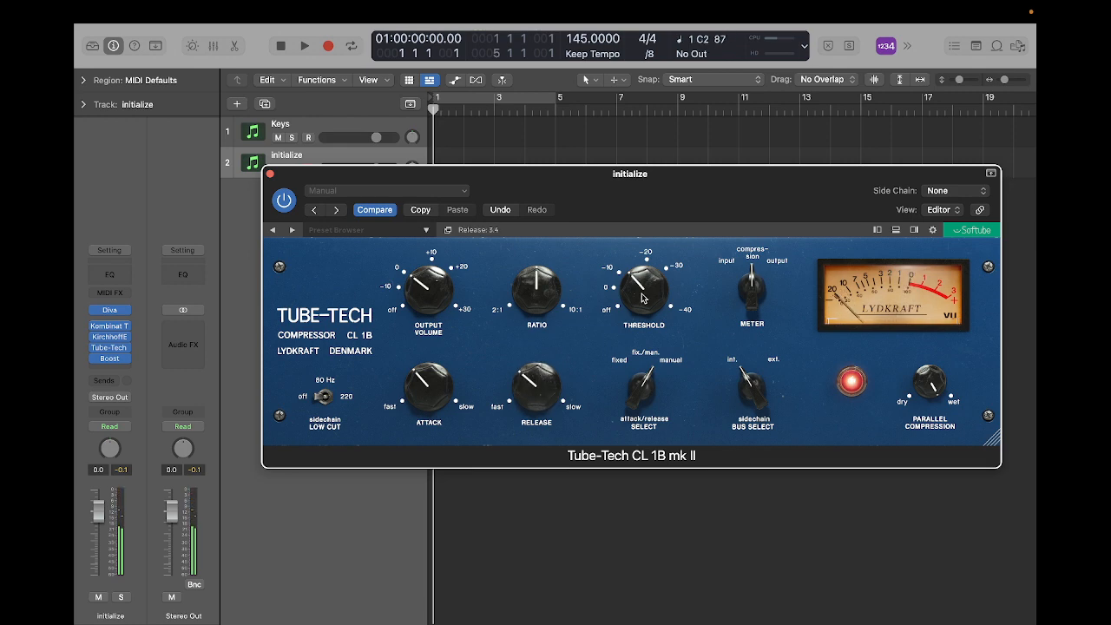
Set the compressor's threshold to -8.6 dB and raise its output volume to just below +10, comparing the result against bypass
drag(642, 298, 643, 304)
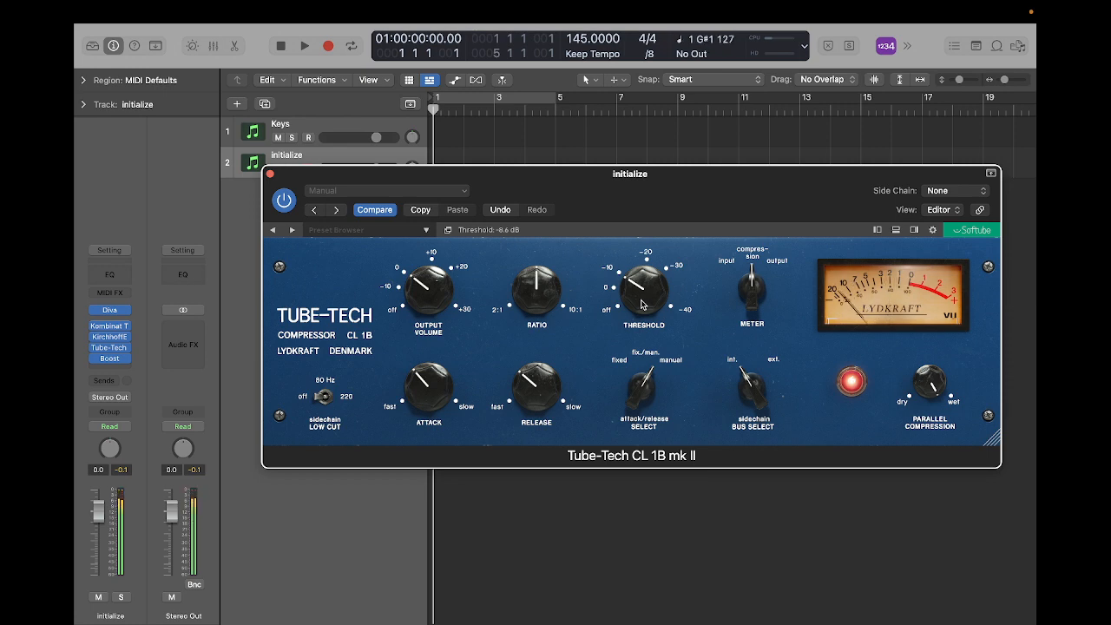
drag(431, 296, 436, 284)
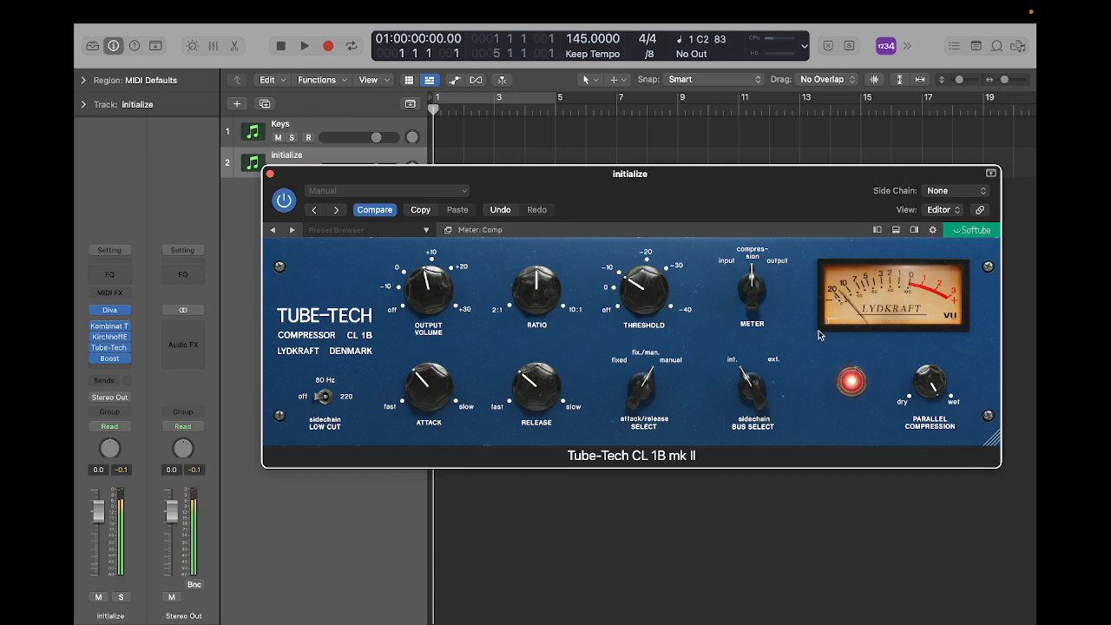
click(853, 381)
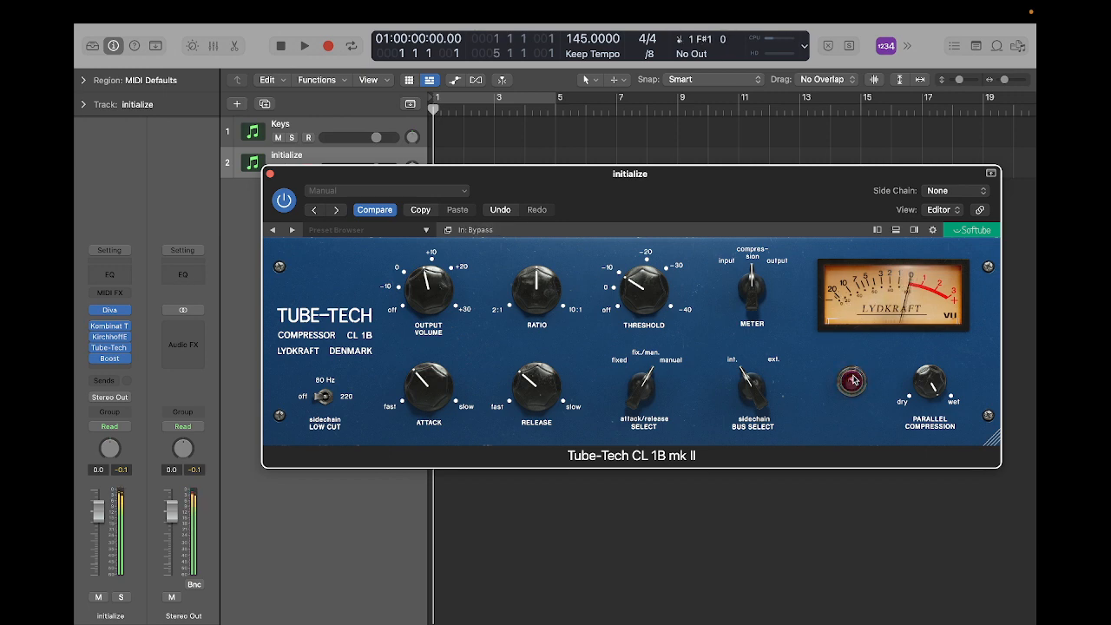
click(852, 381)
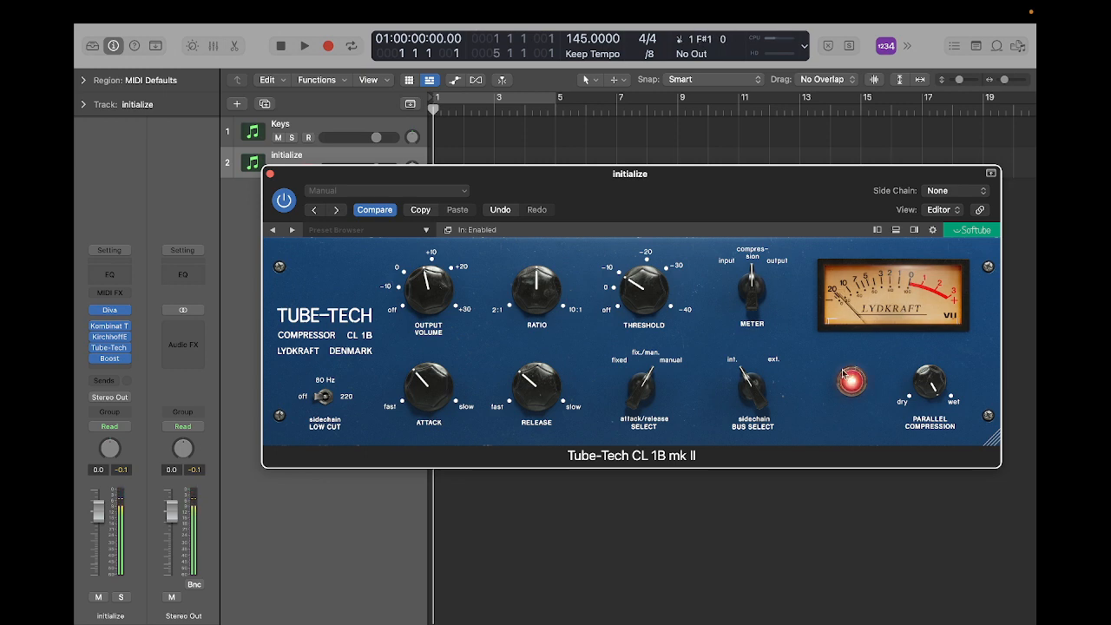
Back the compressor's threshold off towards 0 and slow its attack to just past the midpoint, comparing the result against bypass
drag(648, 291, 648, 295)
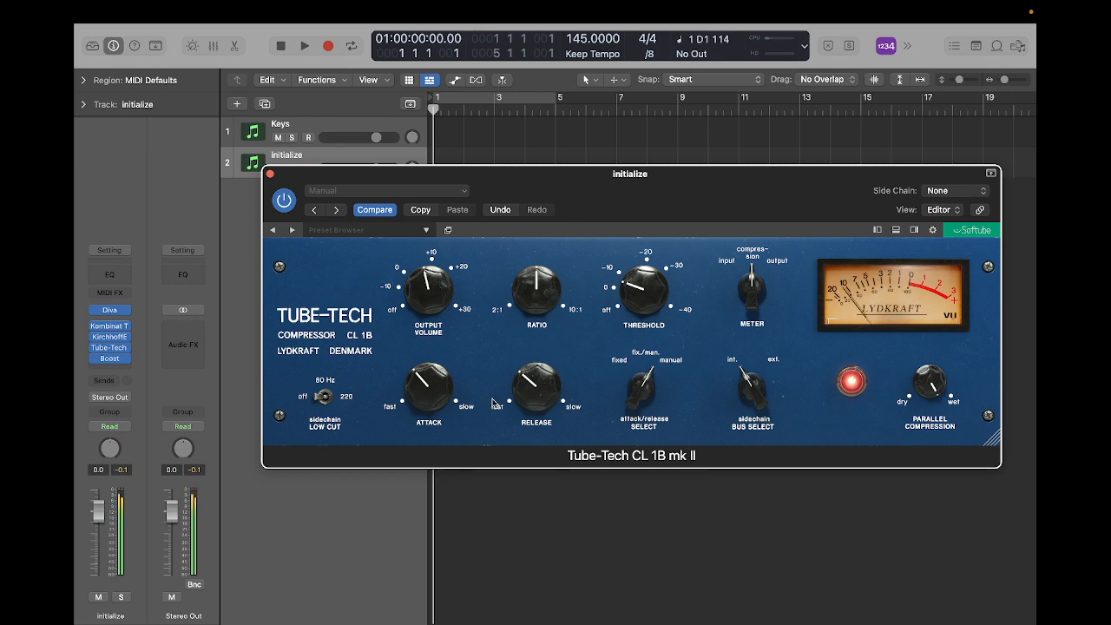
drag(438, 395, 445, 362)
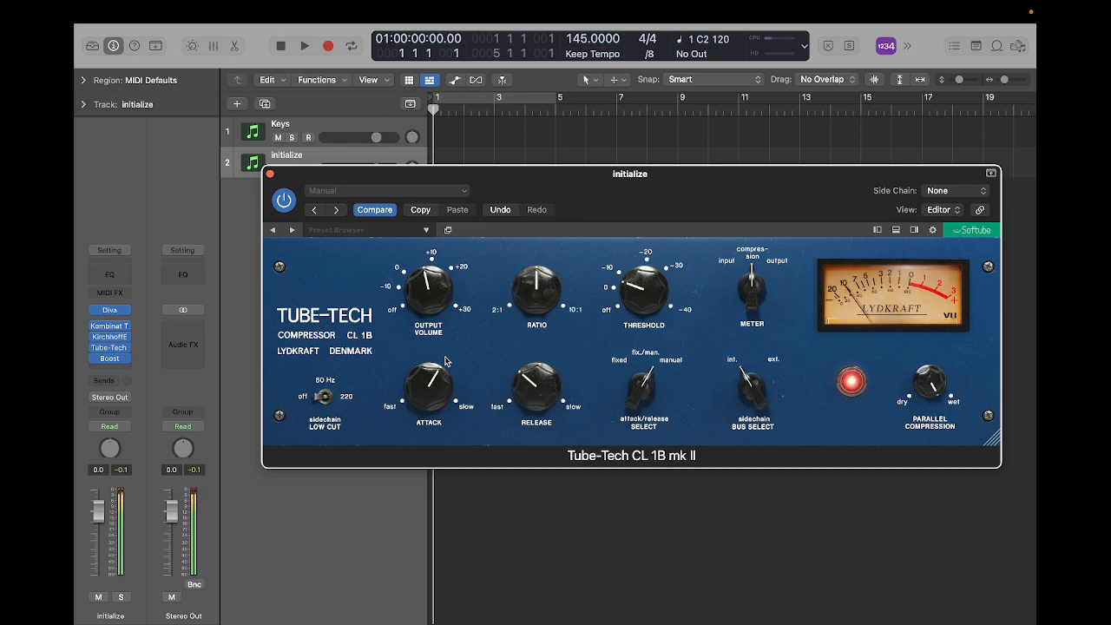
click(851, 387)
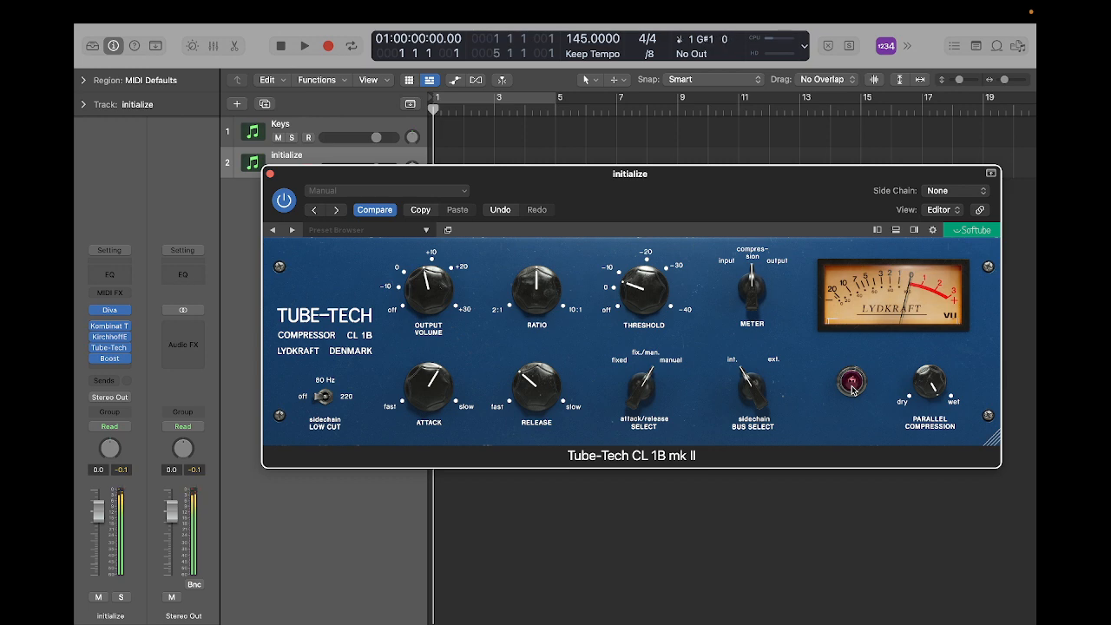
click(851, 387)
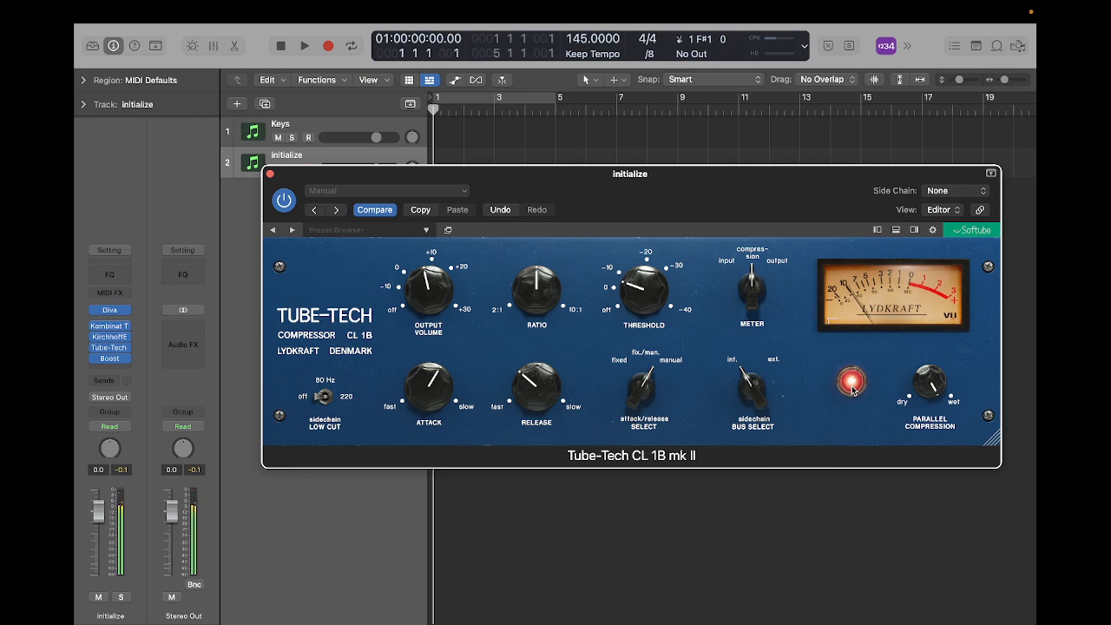
Close the compressor and compare the sound of the Keys track with the initialize track
click(270, 173)
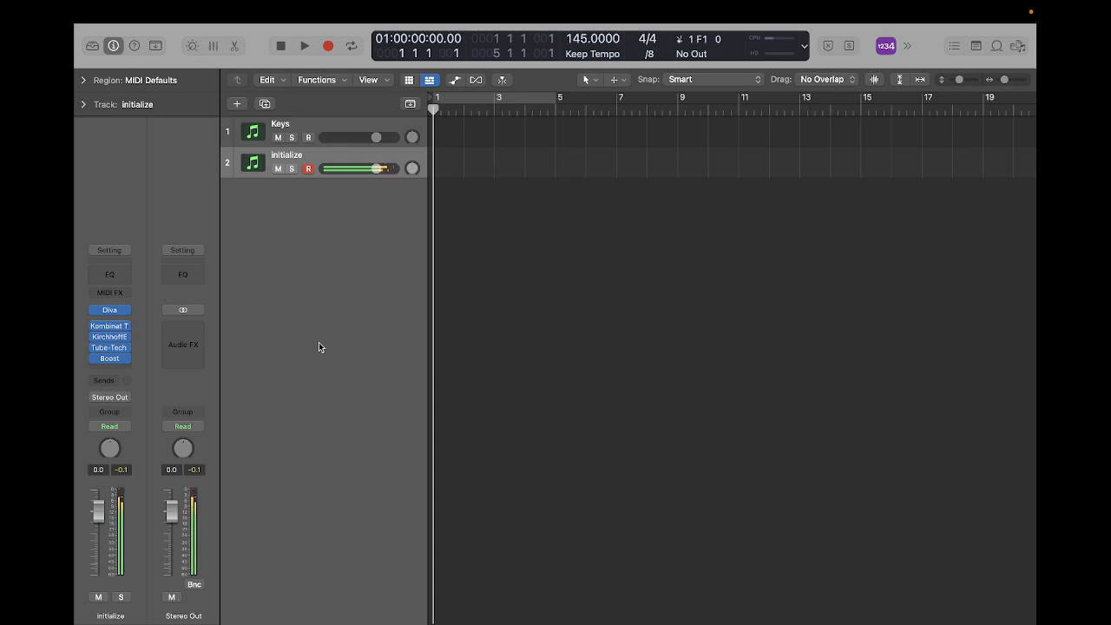
click(335, 124)
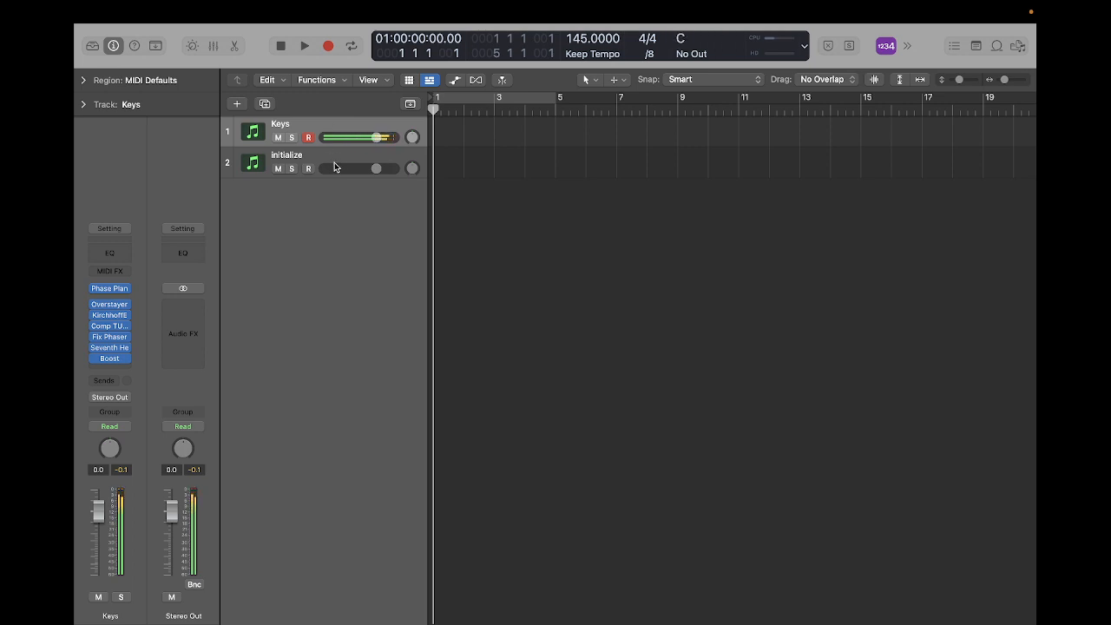
click(339, 159)
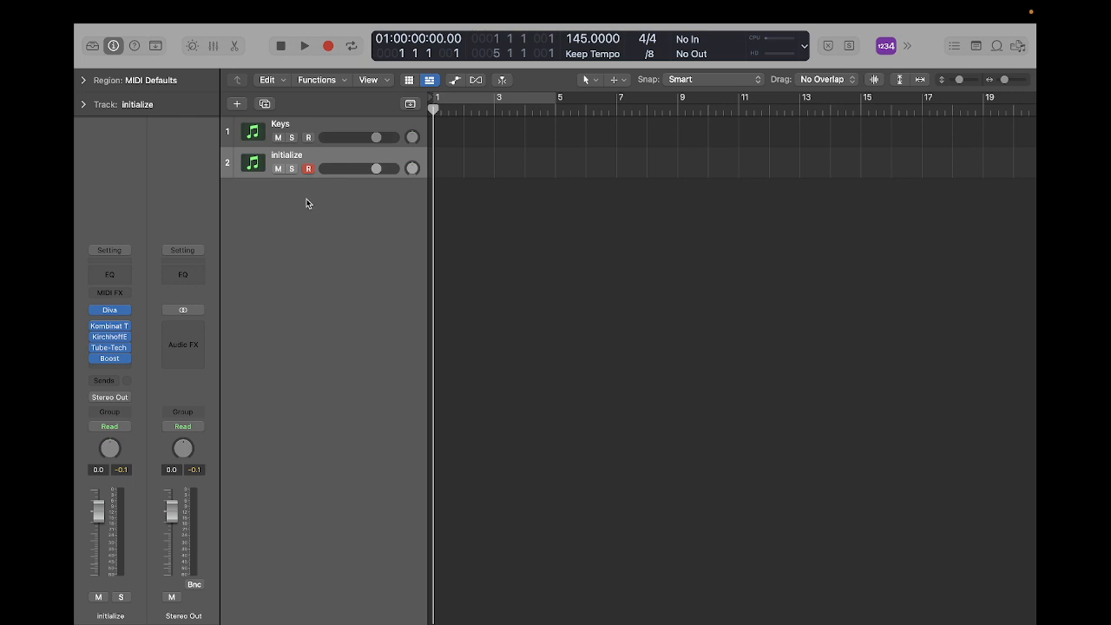
Add a new software instrument track and rename the initialize track as Bass
click(234, 106)
key(Escape)
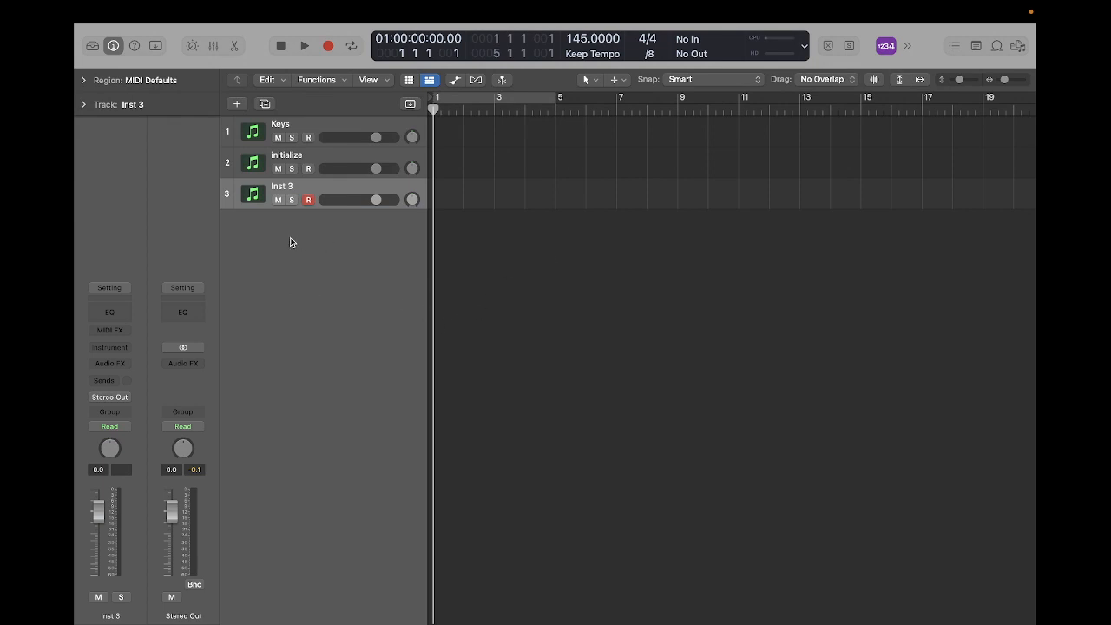
double_click(301, 155)
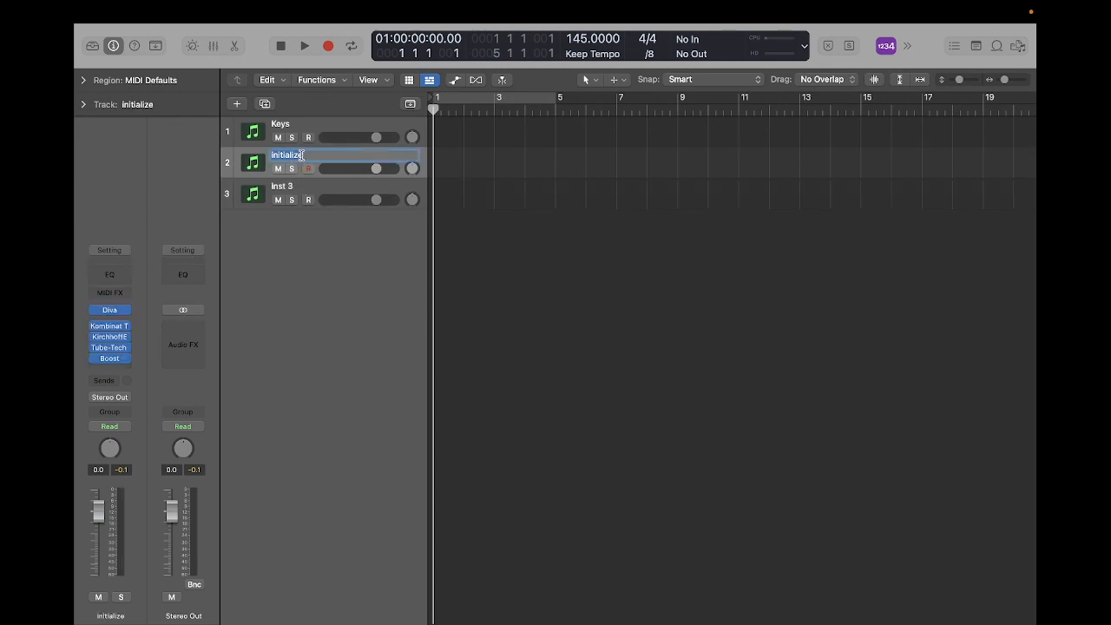
text(Bass)
key(Return)
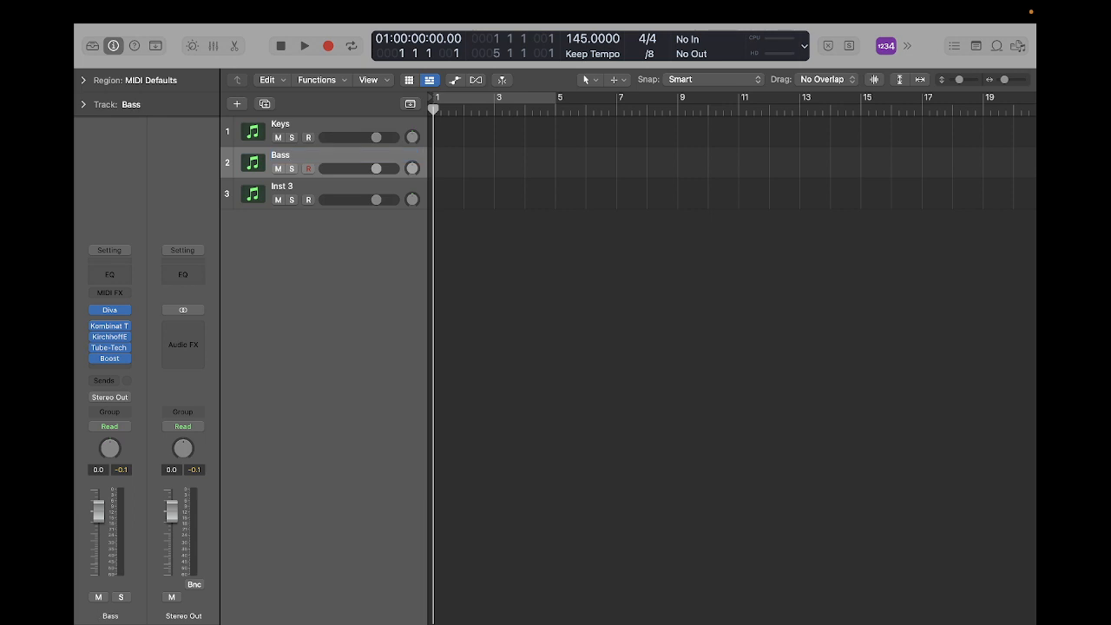
Load Xfer Records Serum in stereo on the Inst 3 track and move its window so the whole synth is visible
click(315, 190)
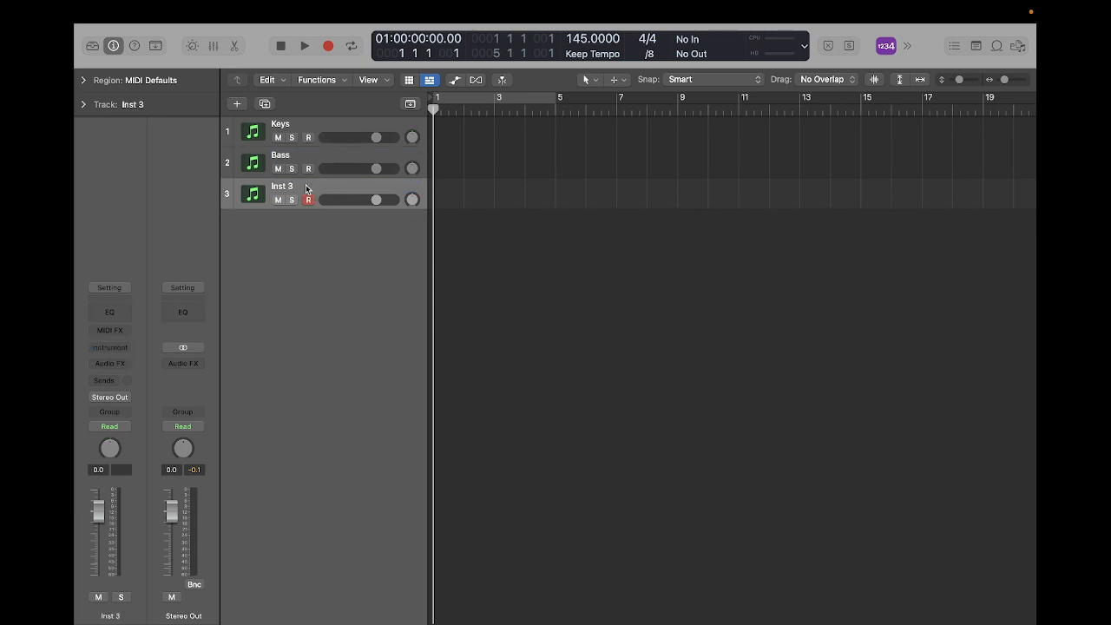
click(107, 346)
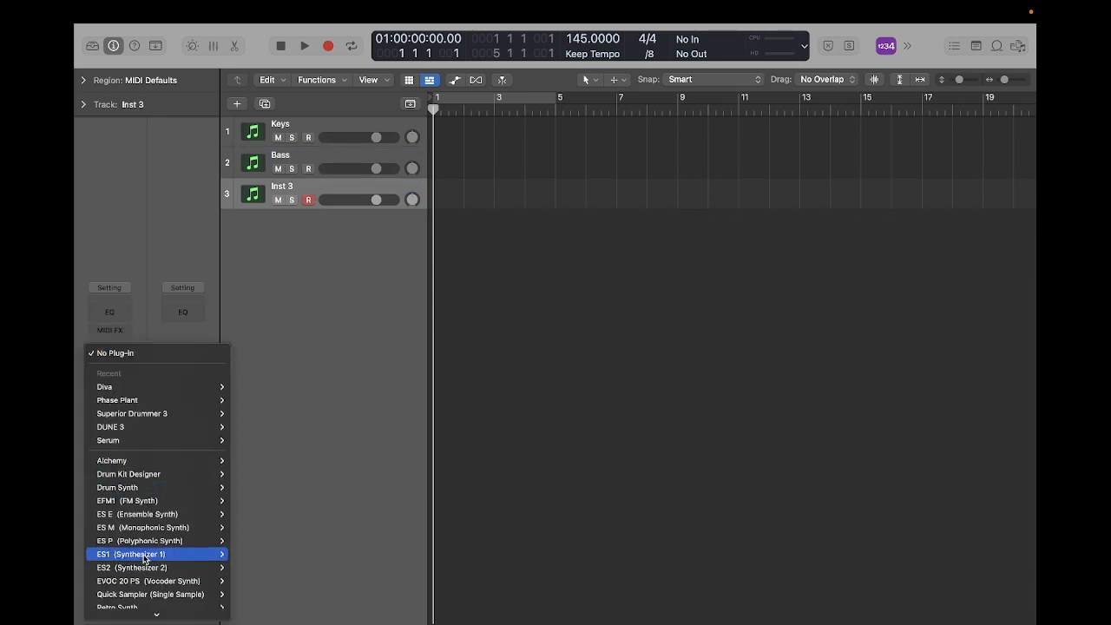
mouse_move(156, 616)
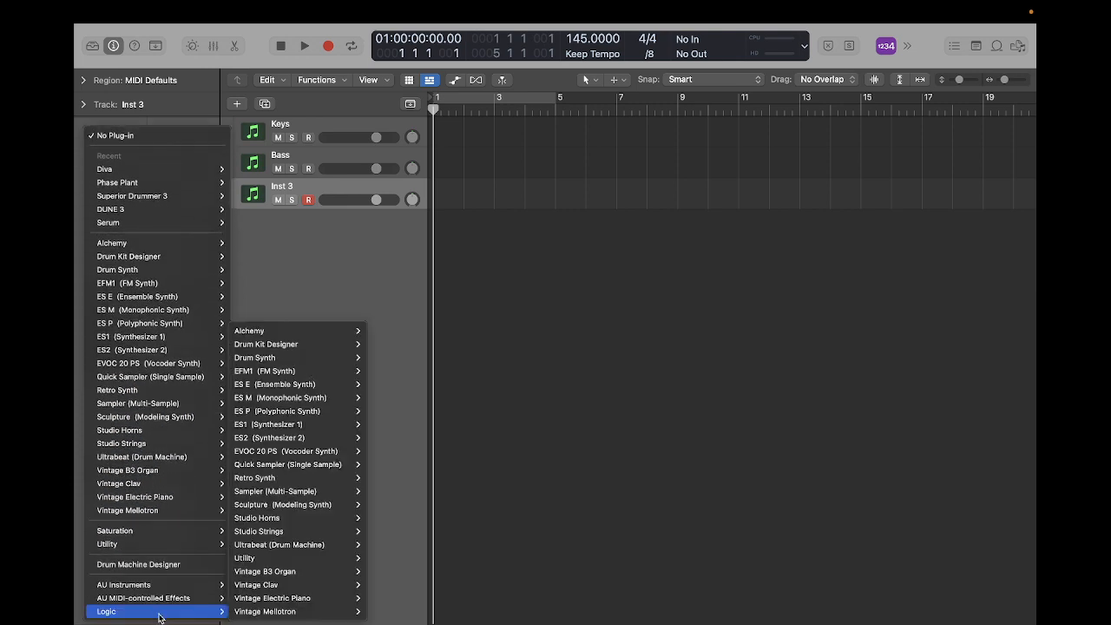
mouse_move(179, 588)
mouse_move(266, 575)
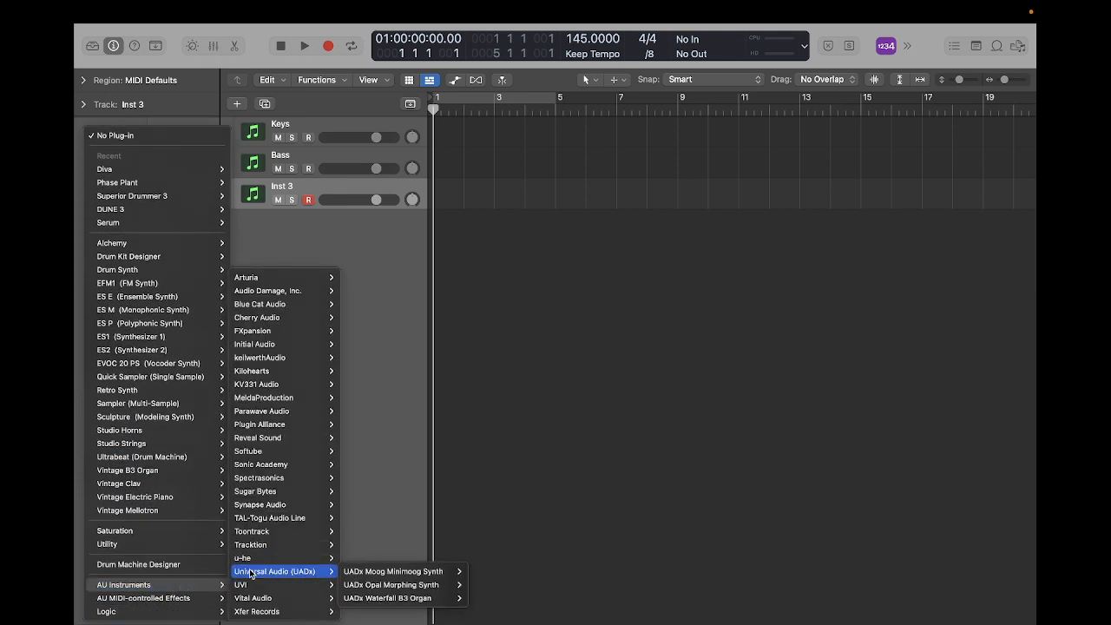
mouse_move(260, 611)
mouse_move(355, 611)
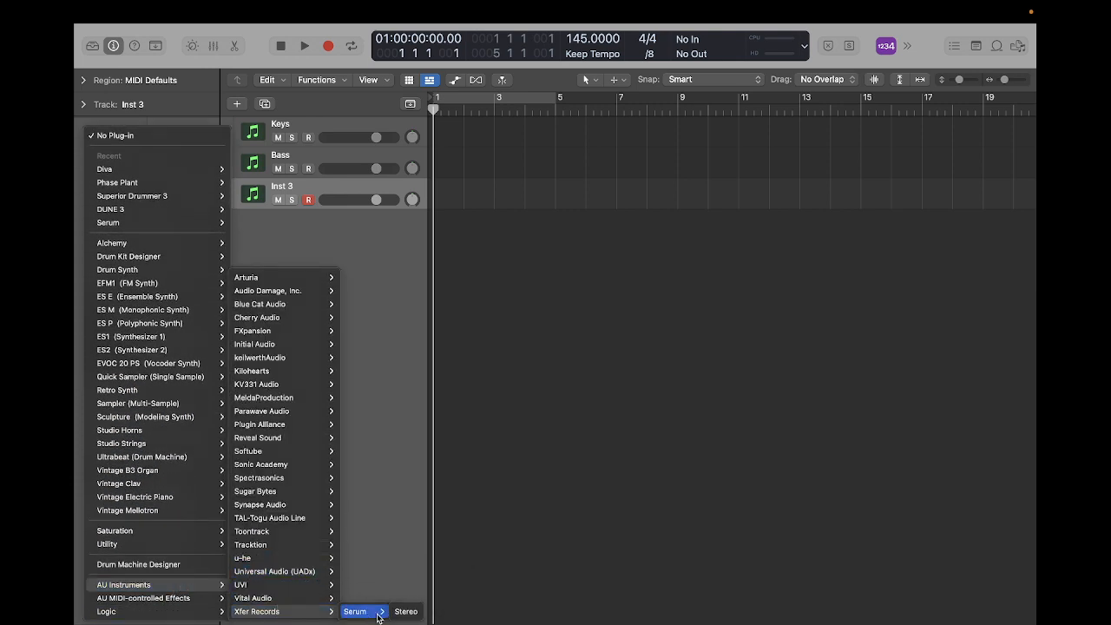
click(407, 613)
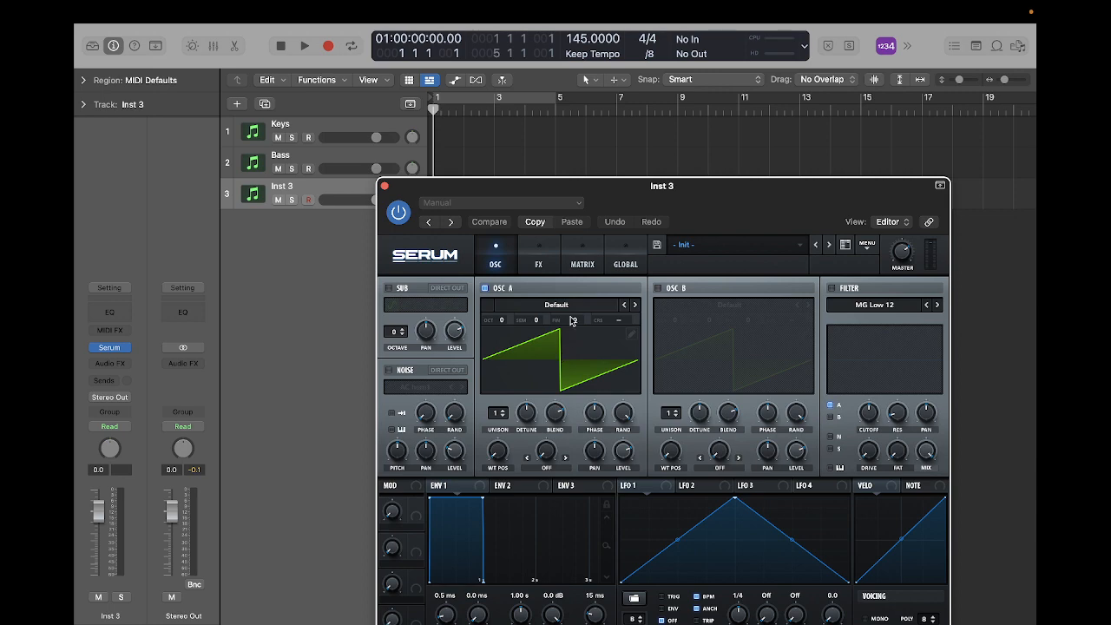
drag(687, 191, 619, 68)
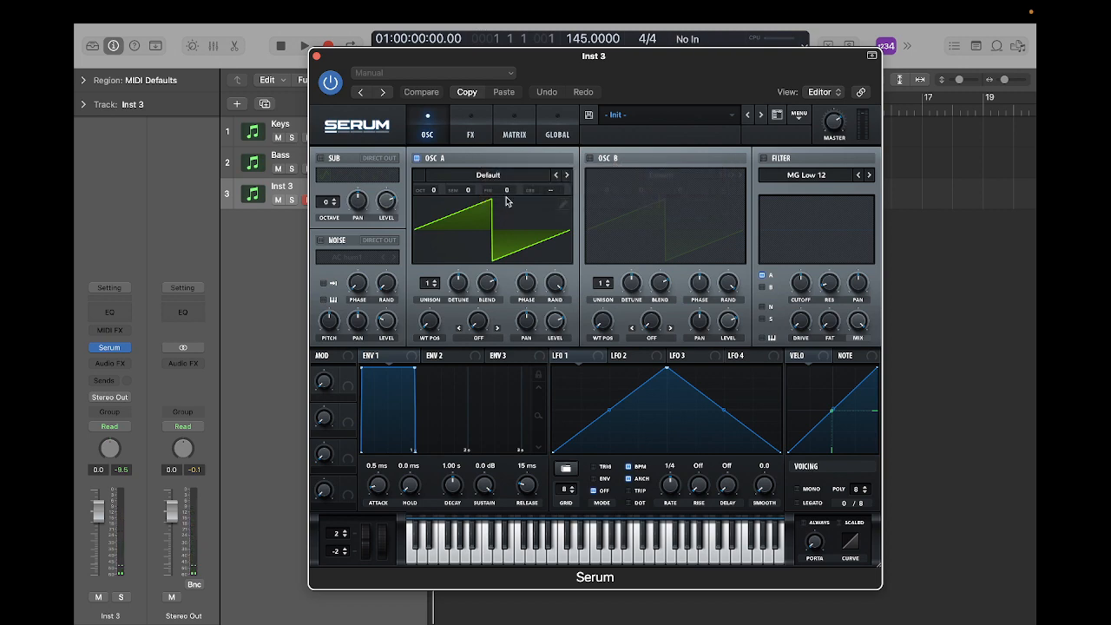
Insert the Inphonik RX950 in stereo as the first audio effect after Serum and close its window
click(112, 363)
scroll(150, 577, down, 3)
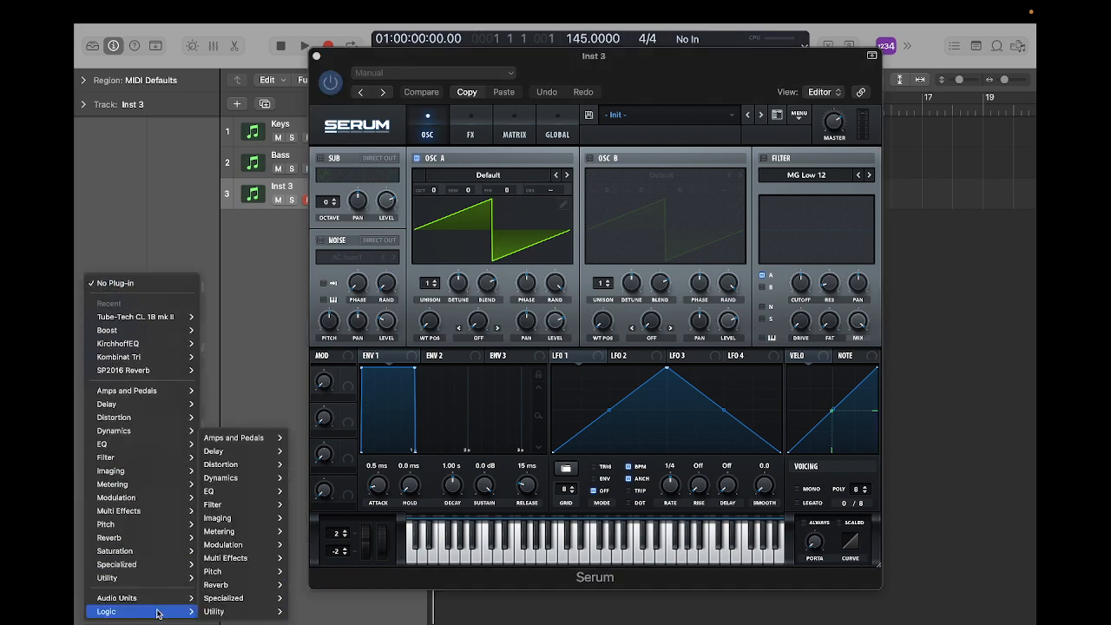
mouse_move(121, 597)
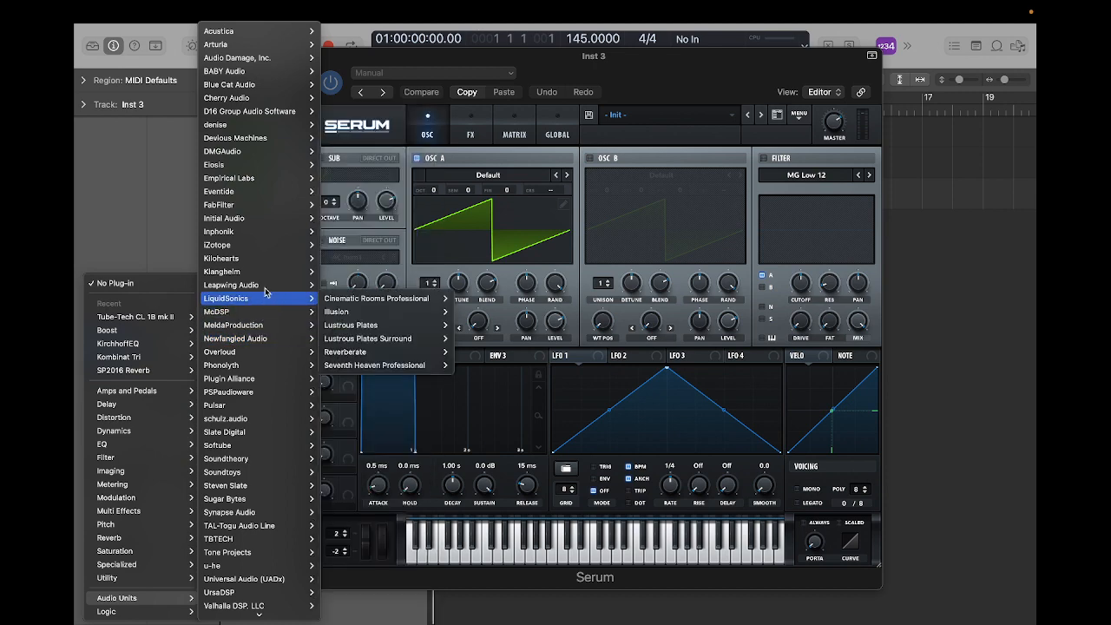
mouse_move(268, 232)
mouse_move(338, 231)
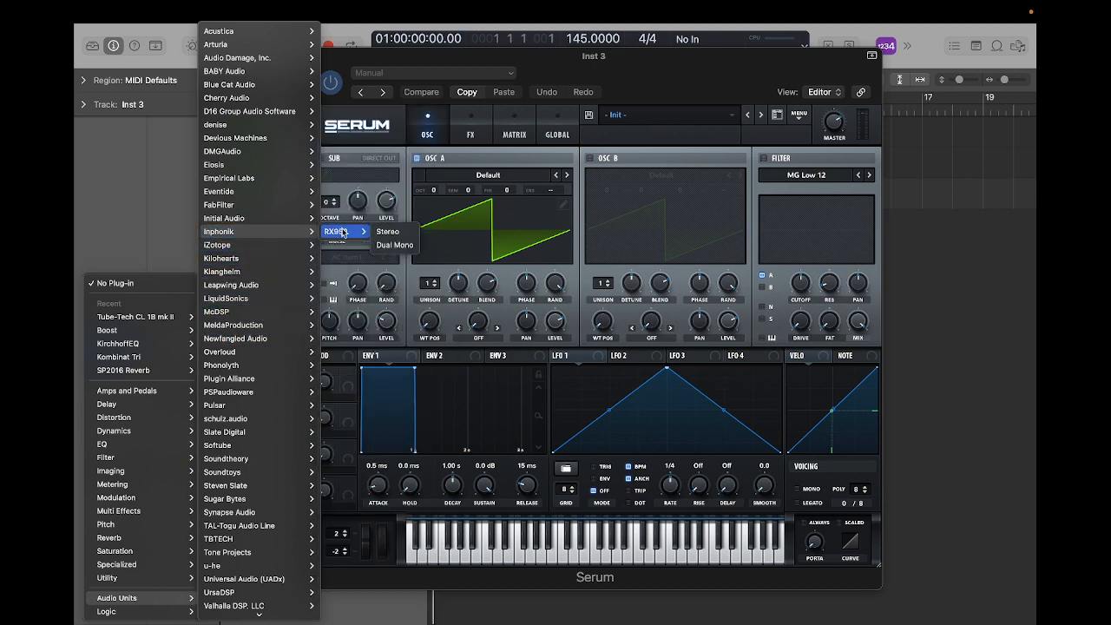
click(390, 232)
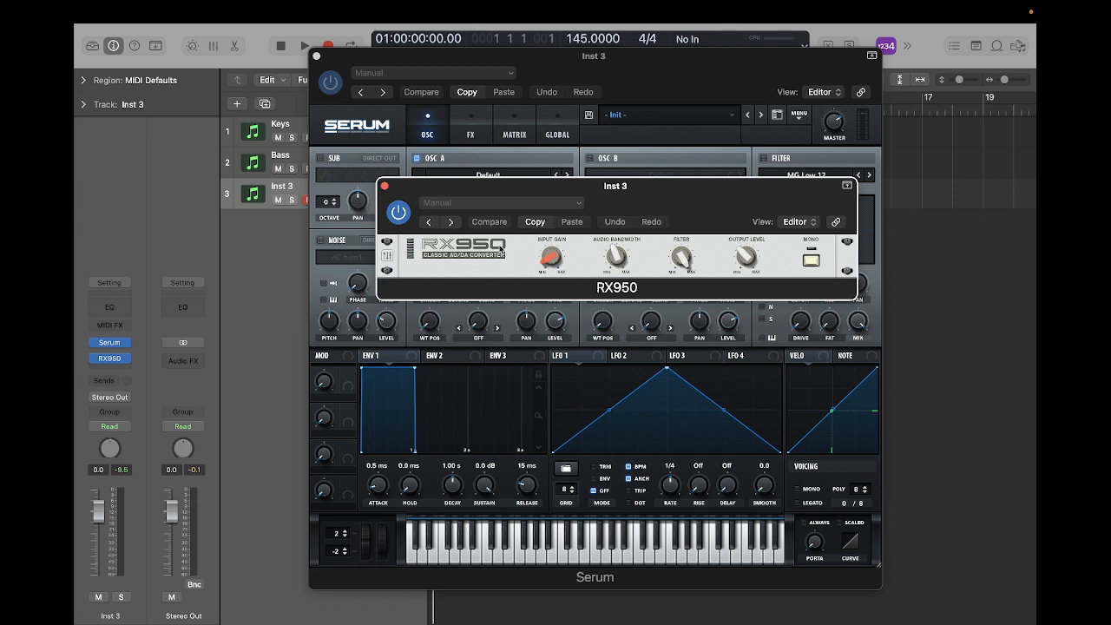
drag(661, 192, 583, 217)
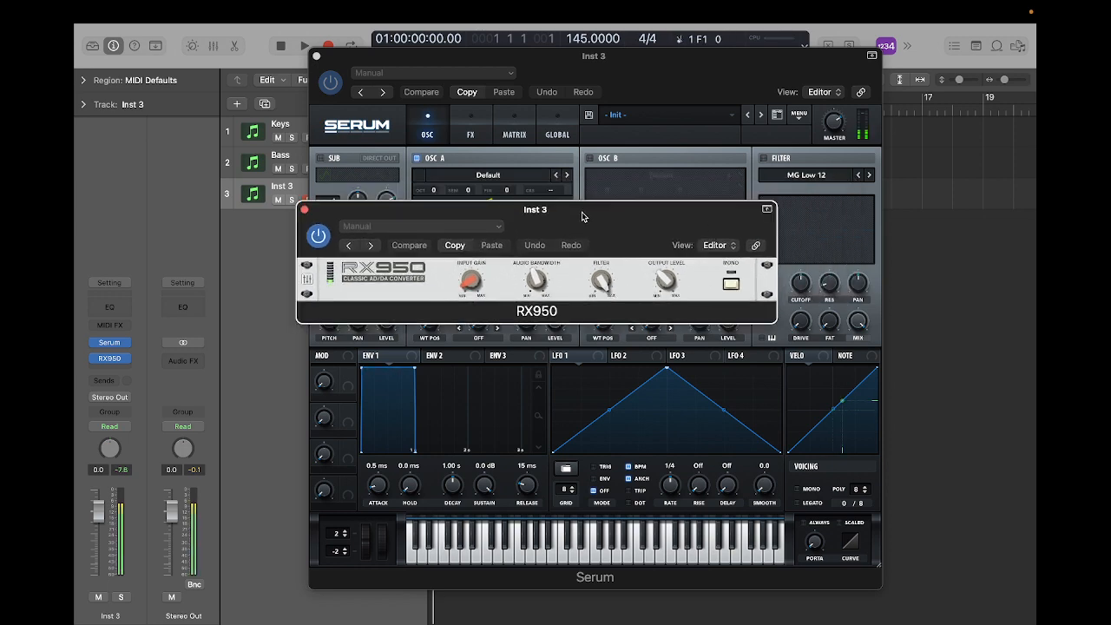
drag(583, 217, 488, 263)
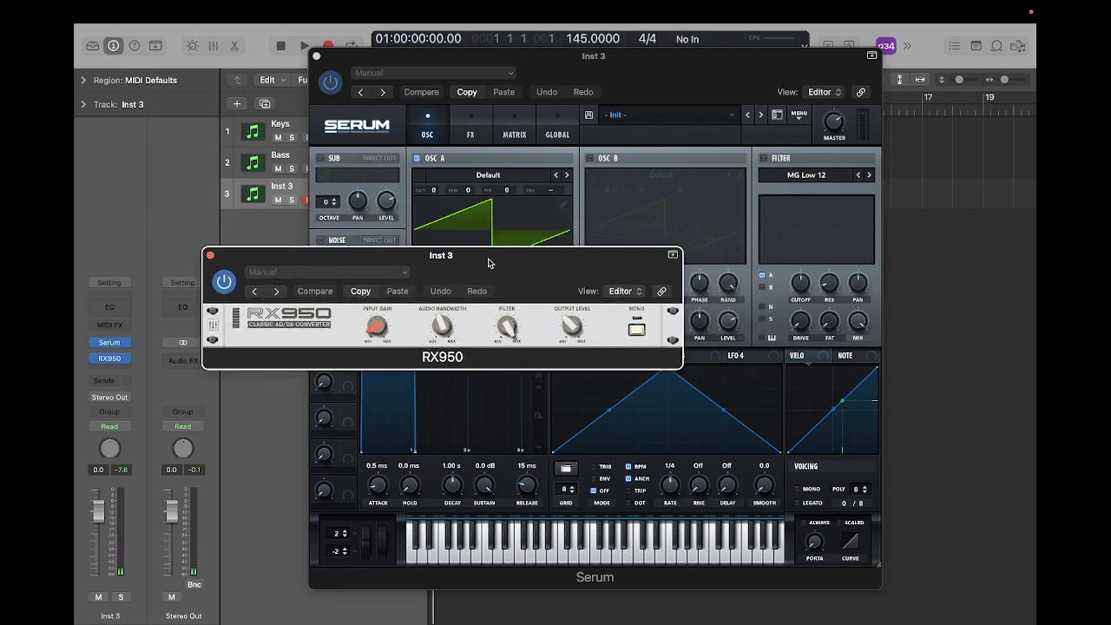
click(210, 258)
Insert Boost in stereo after the RX950 and close the open Boost and Serum windows
click(112, 371)
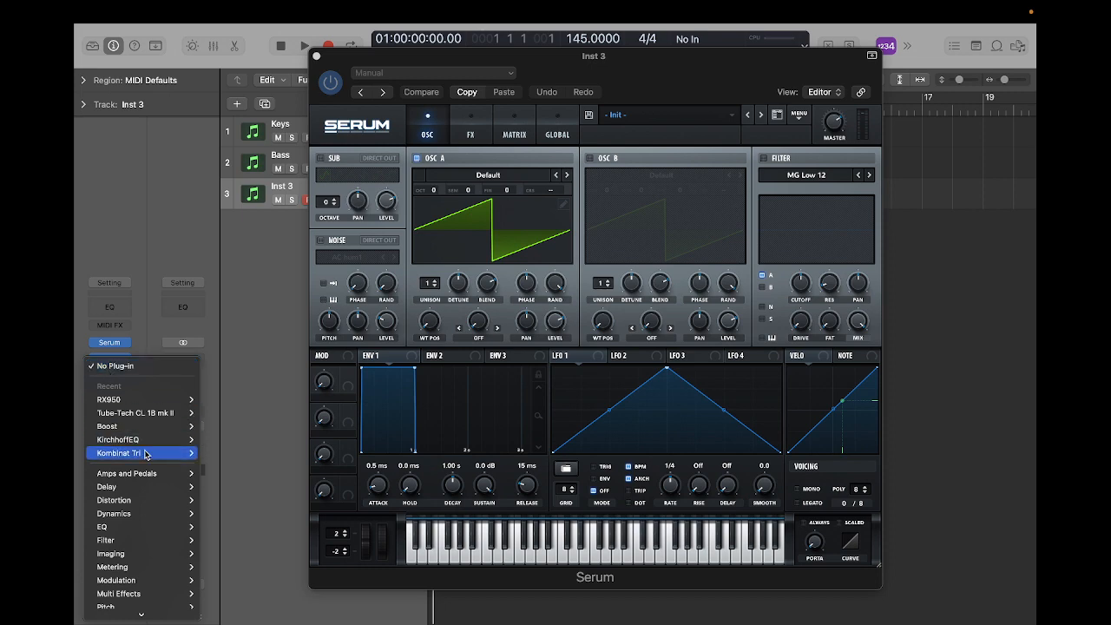
mouse_move(146, 455)
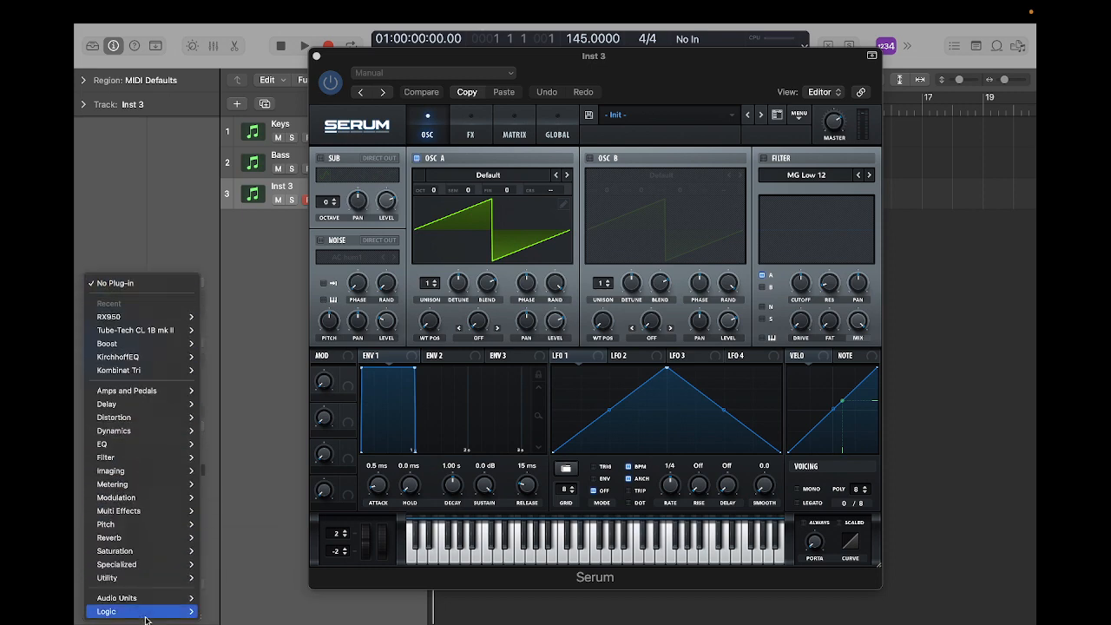
mouse_move(161, 345)
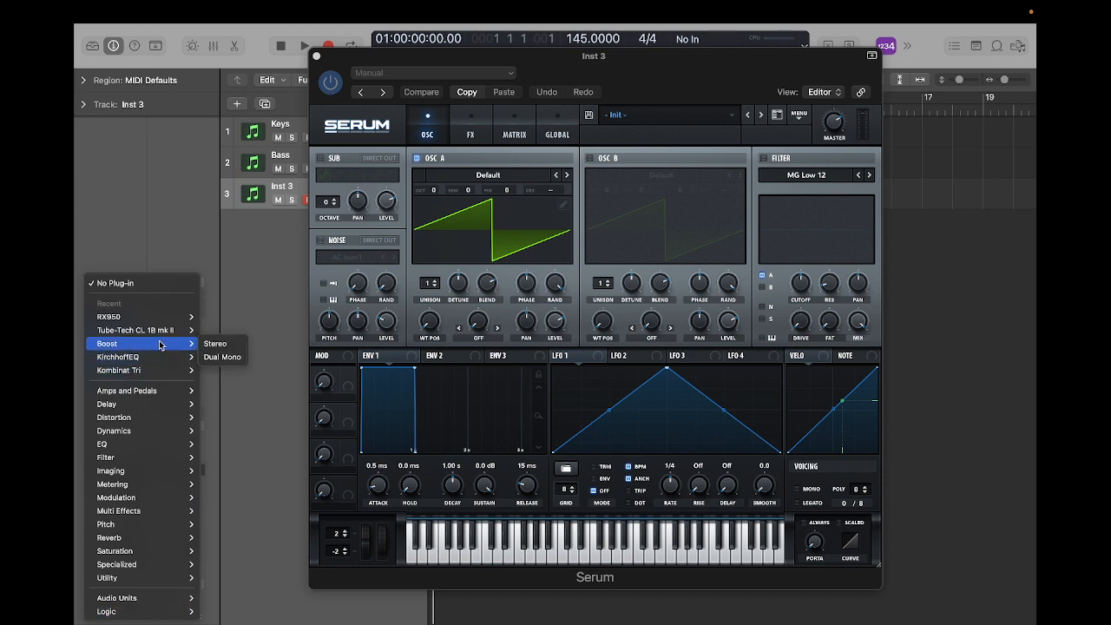
click(215, 344)
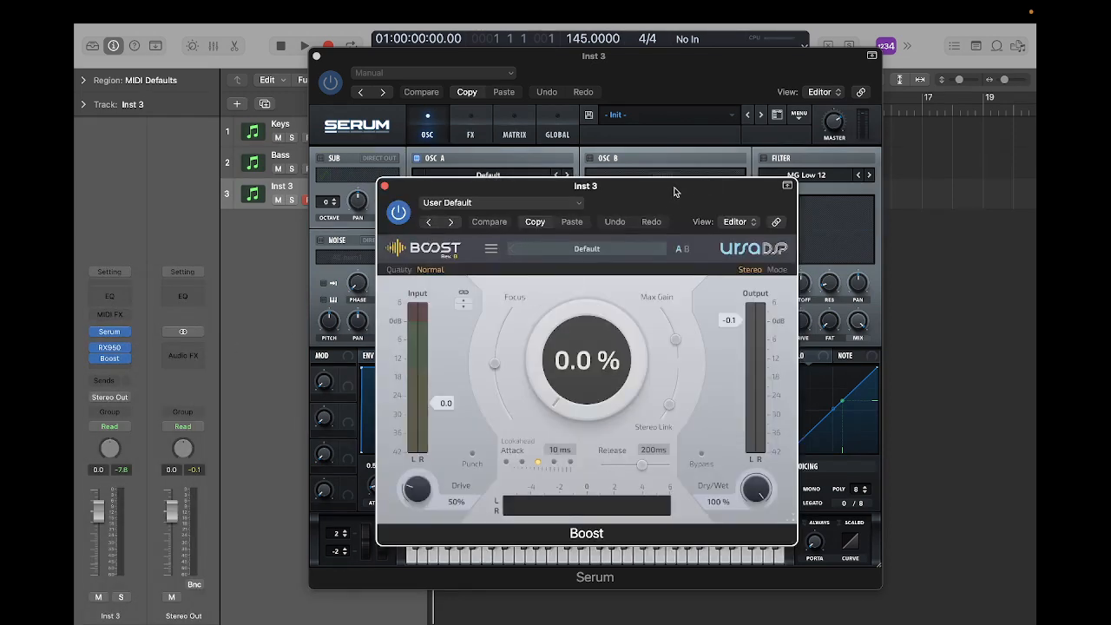
drag(675, 191, 898, 230)
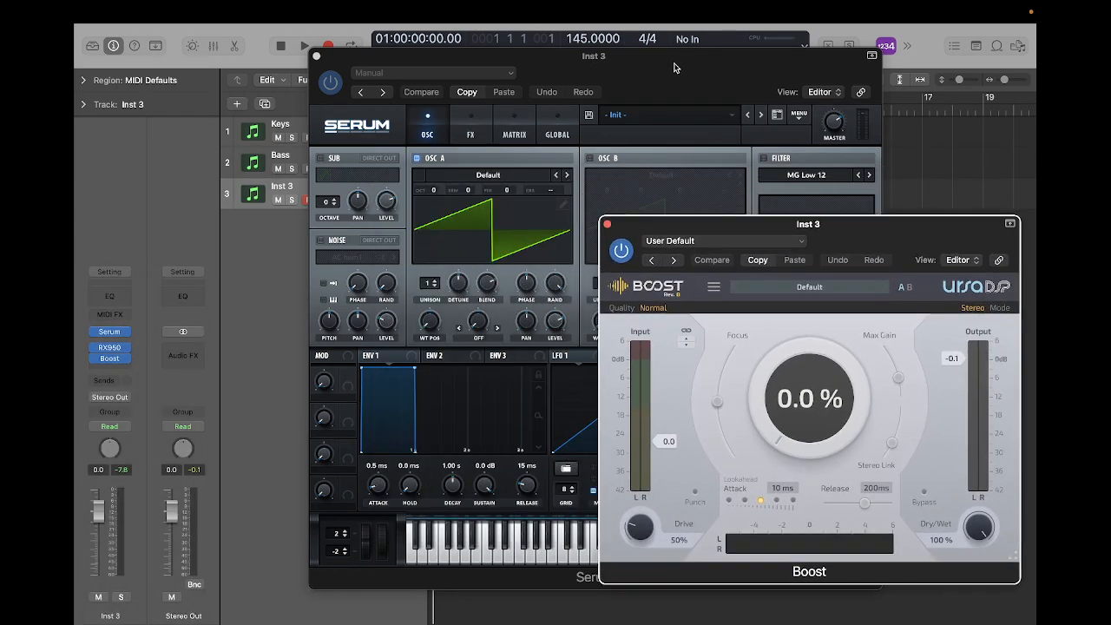
click(111, 360)
click(110, 333)
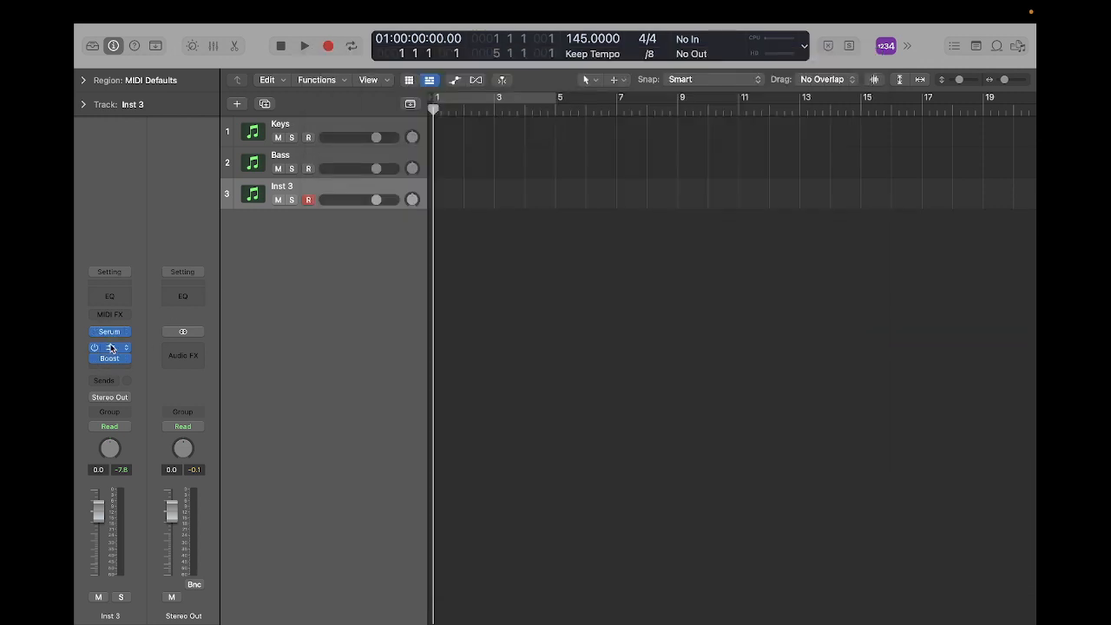
Open Serum on the Inst 3 track and set Env 1's sustain to -∞ dB and its decay to 4.37 s
click(110, 332)
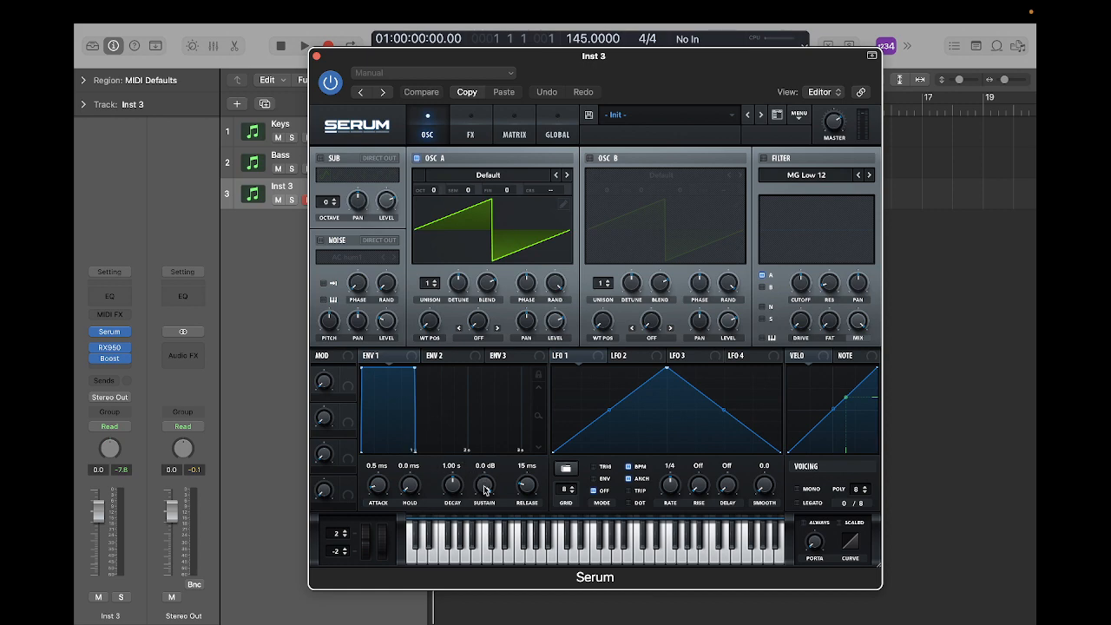
drag(485, 490, 484, 588)
drag(487, 486, 492, 539)
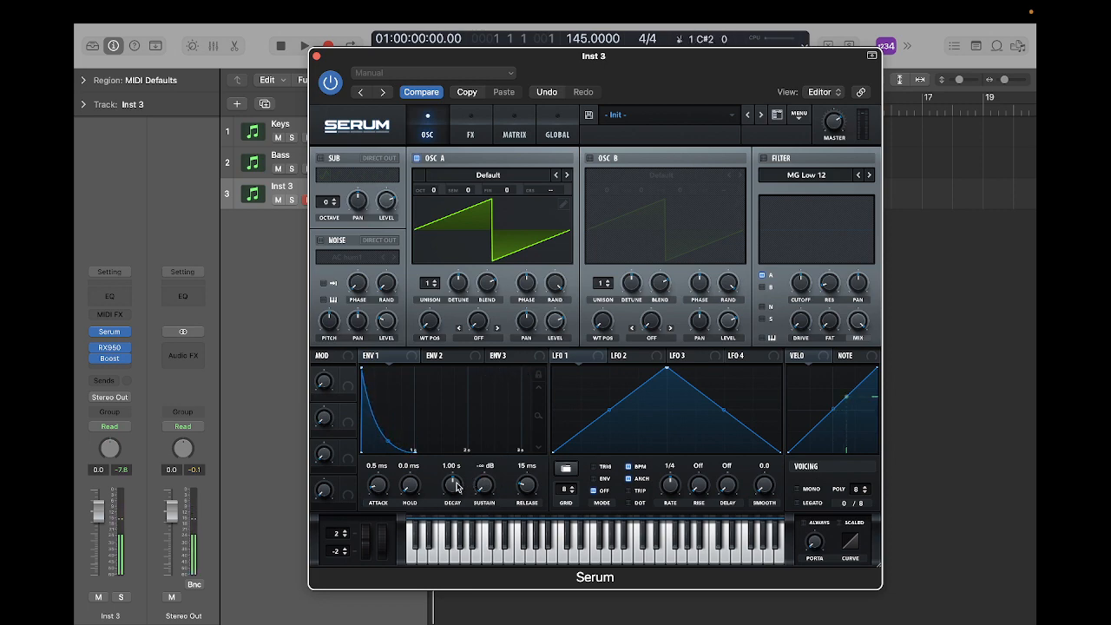
drag(456, 488, 458, 463)
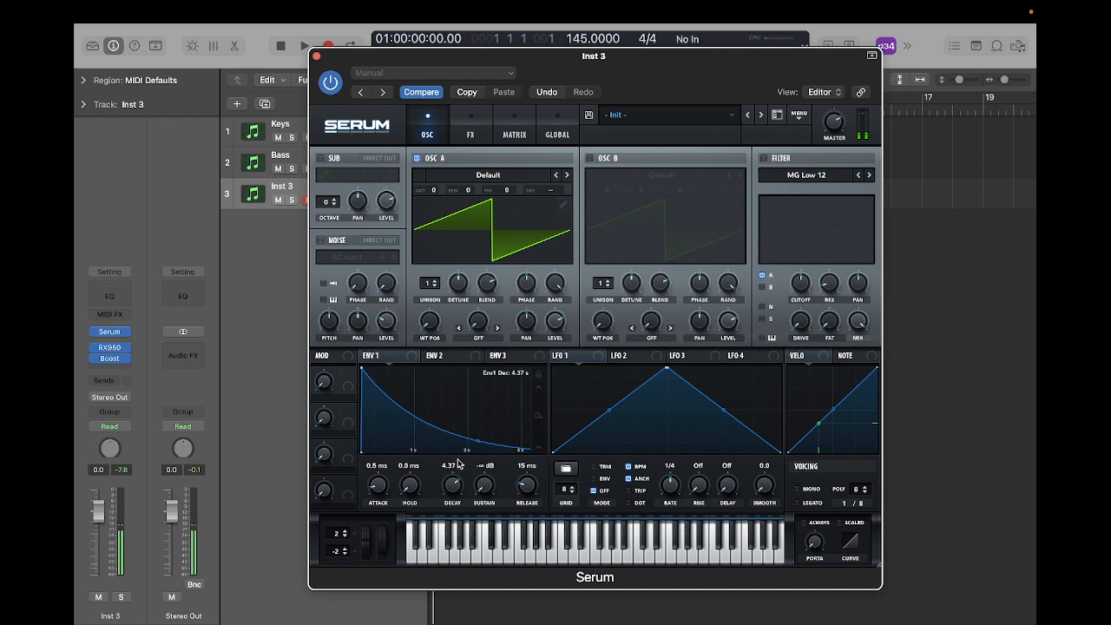
click(538, 417)
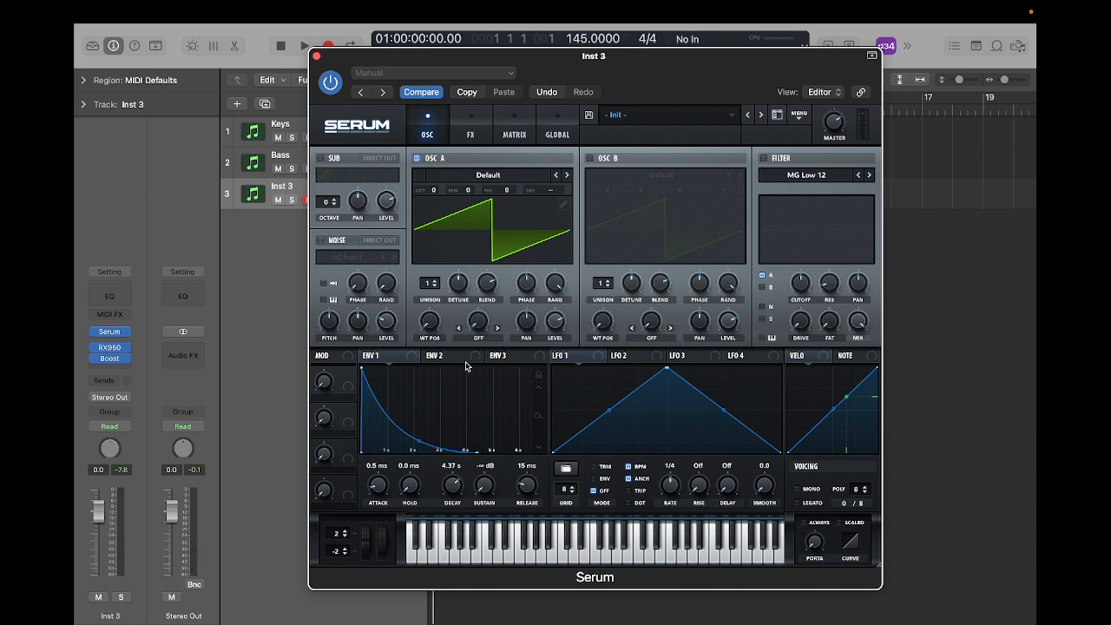
Turn on Serum's filter with its cutoff fully down and lengthen Env 1's decay slightly
click(764, 159)
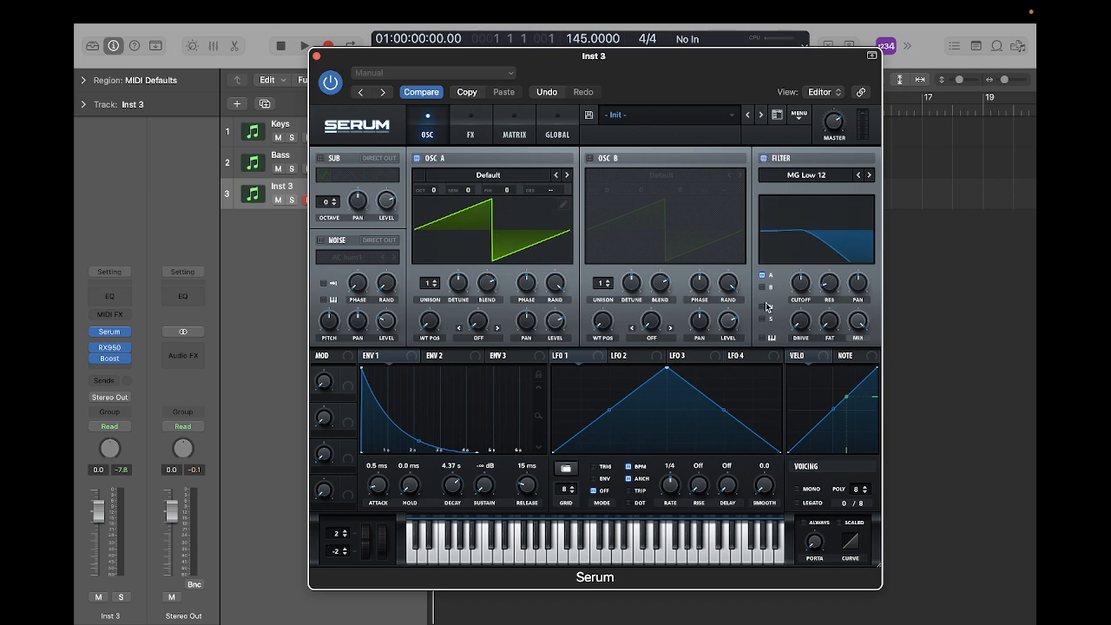
drag(802, 289, 802, 348)
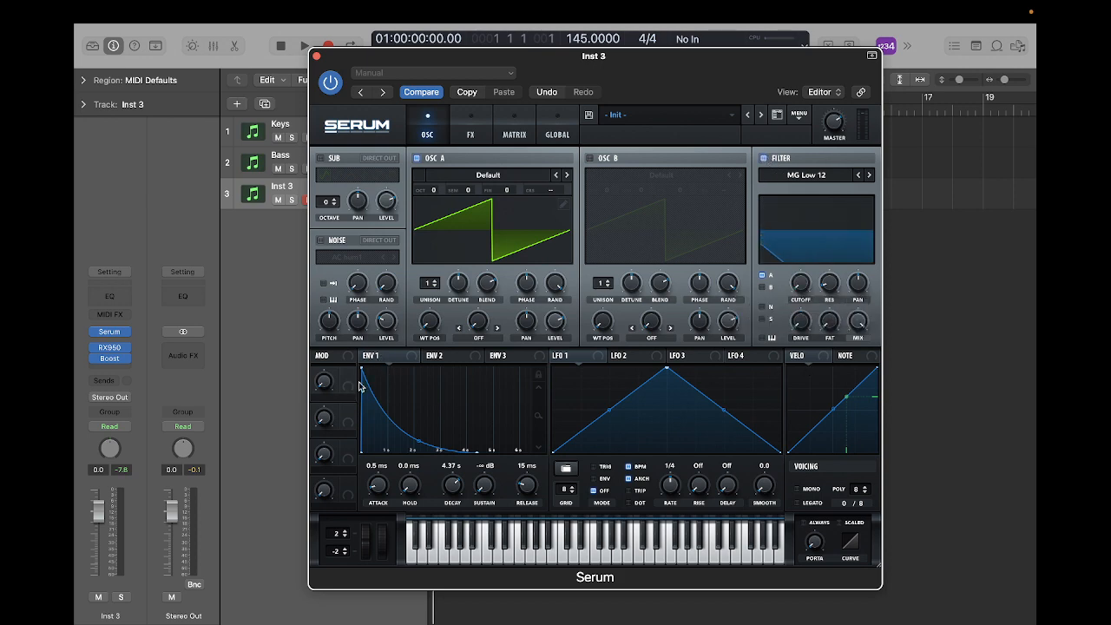
scroll(455, 491, up, 1)
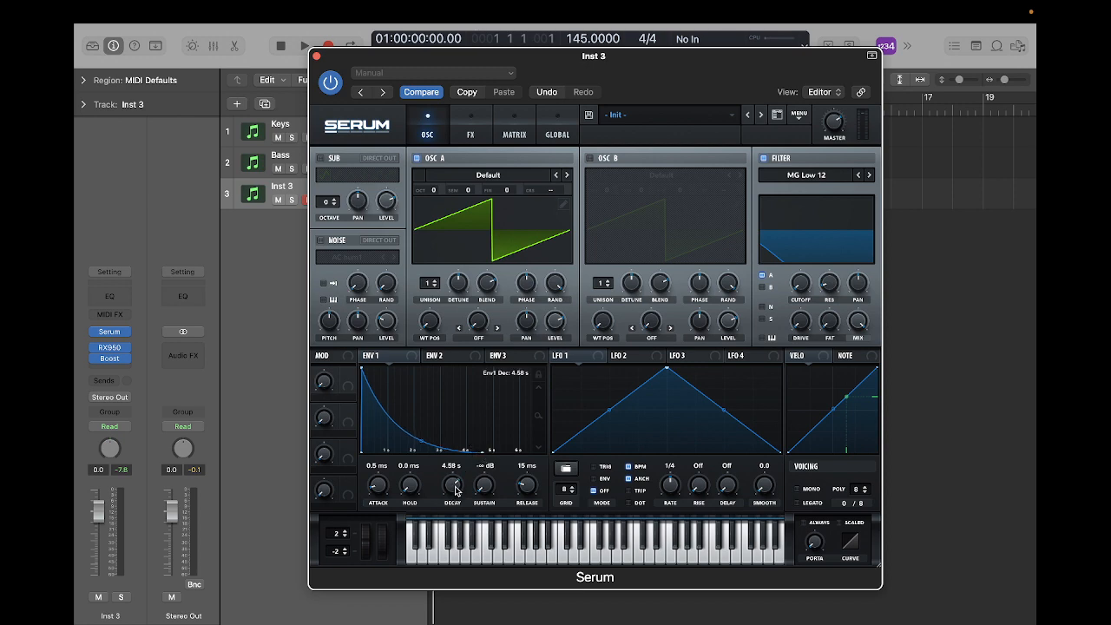
scroll(455, 492, up, 2)
Set Env 2's sustain to 0% and its decay to 1.45 s, and fit its curve in the envelope display
click(445, 357)
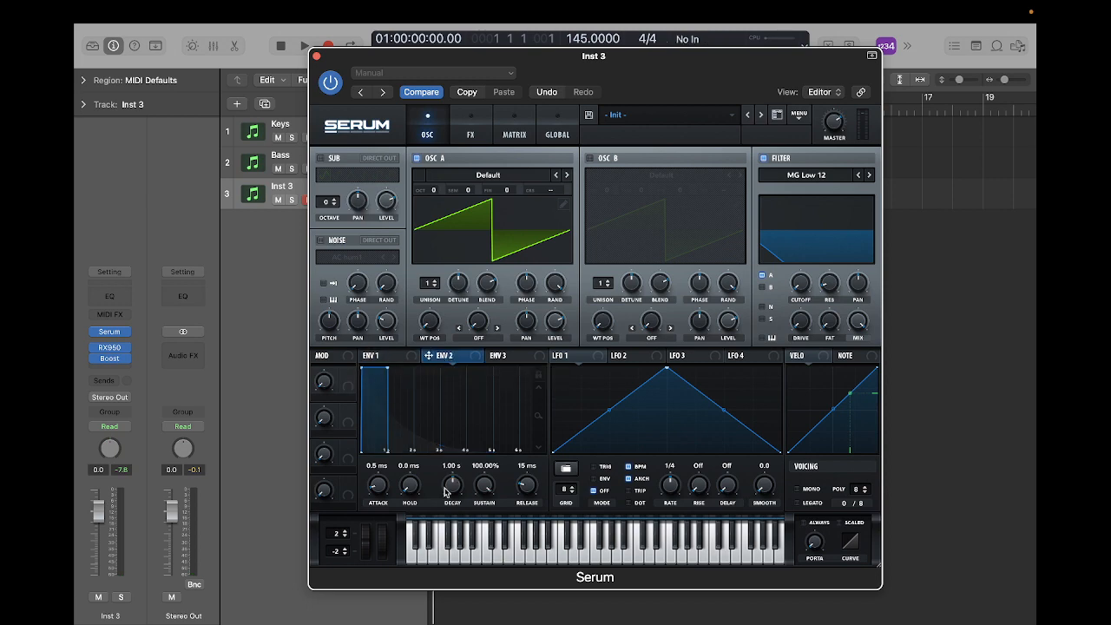
drag(488, 488, 490, 579)
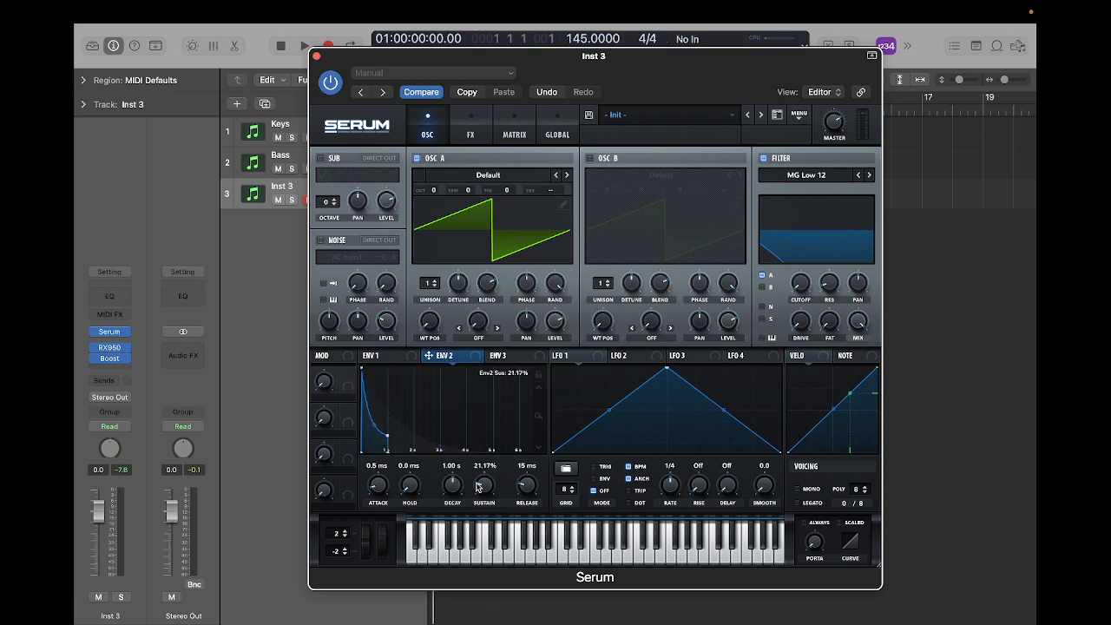
drag(484, 484, 495, 572)
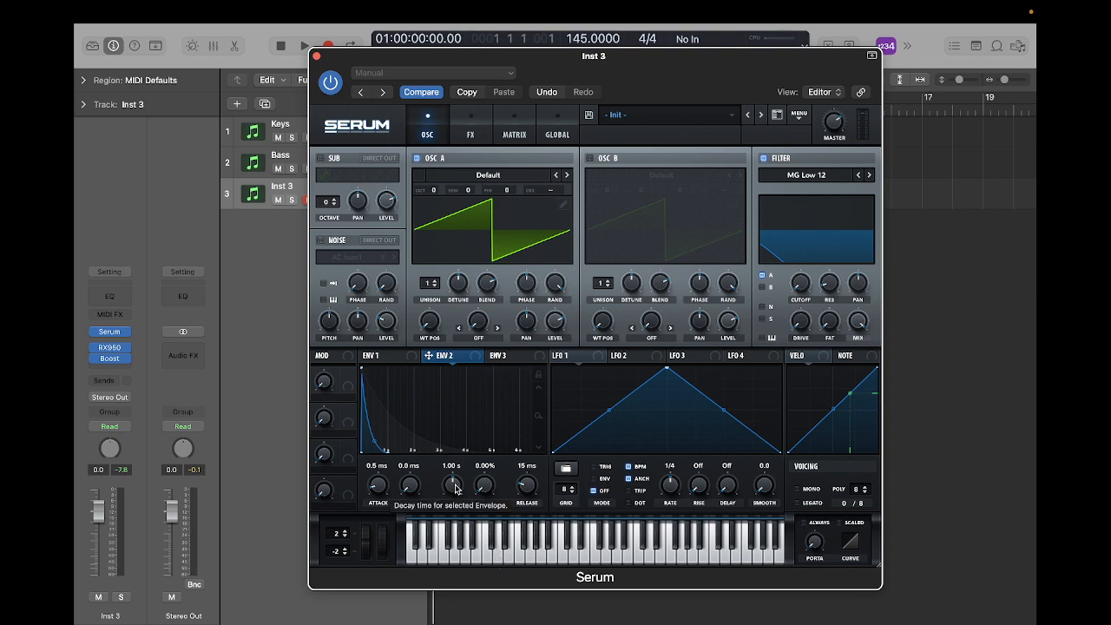
drag(455, 488, 453, 483)
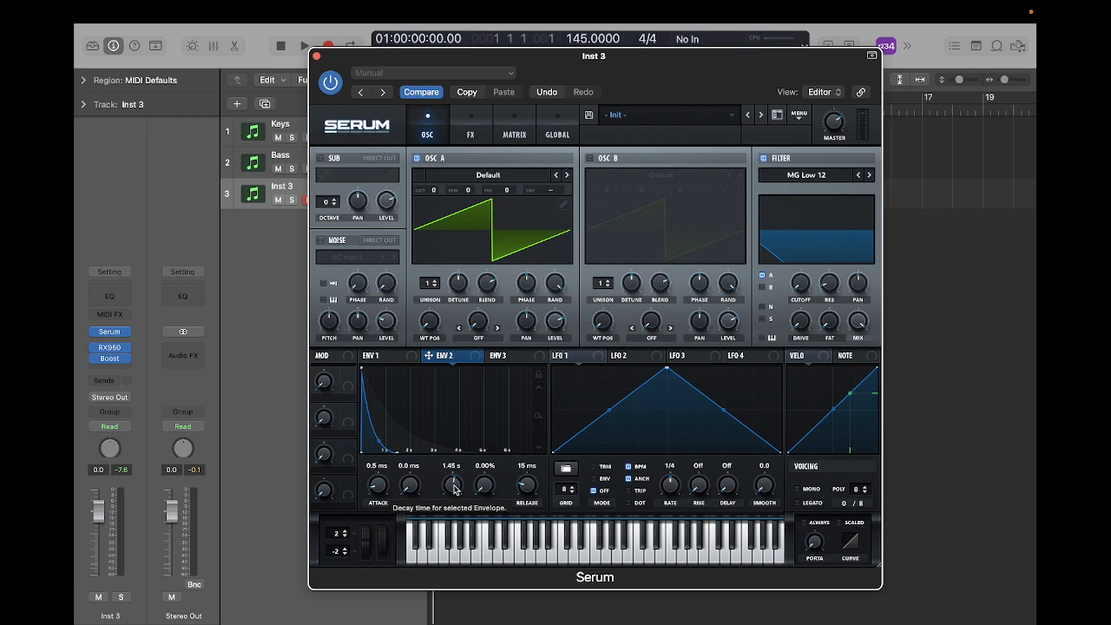
click(540, 399)
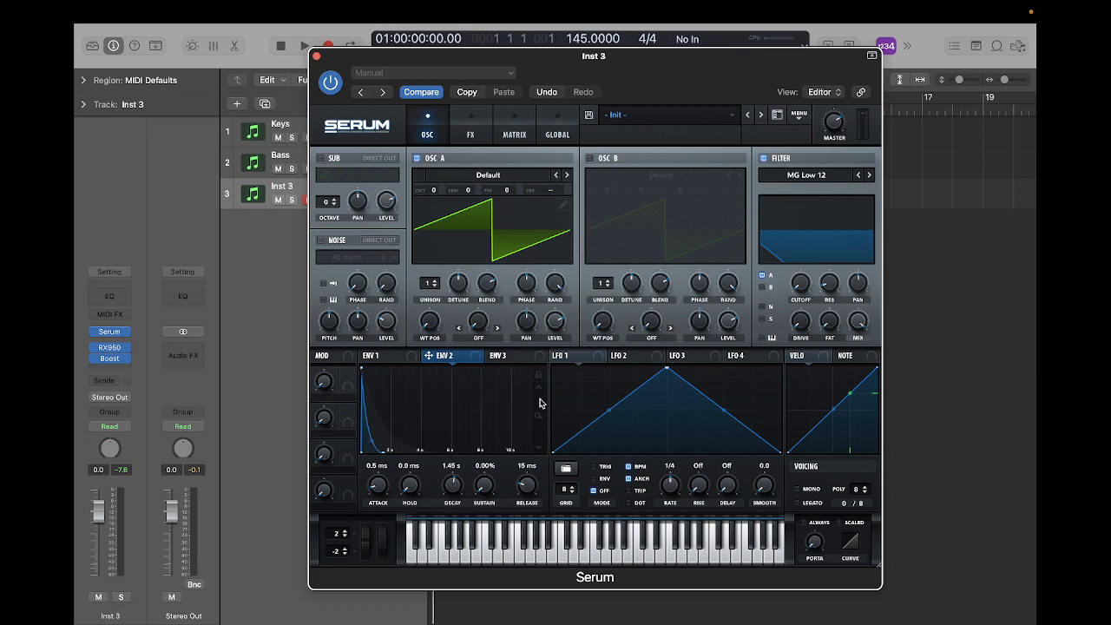
click(540, 434)
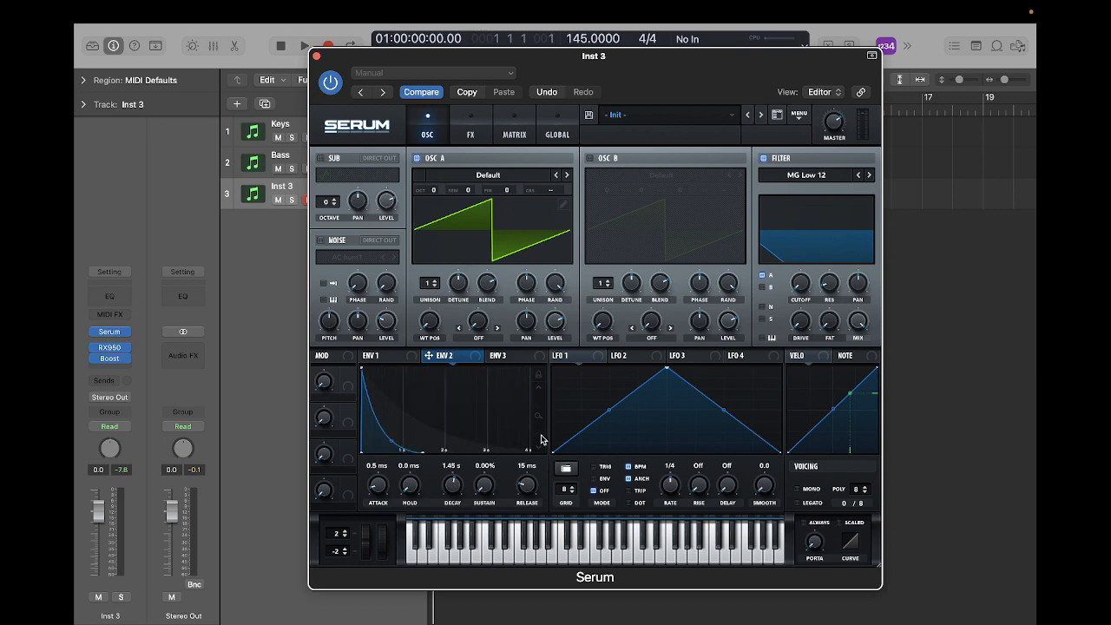
click(541, 439)
click(538, 442)
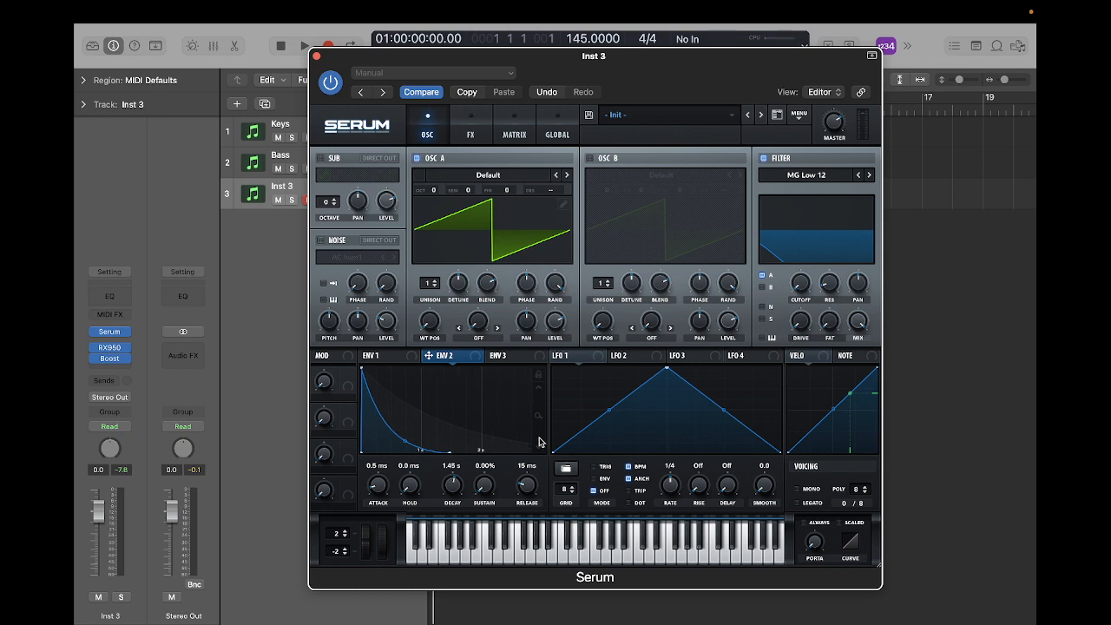
drag(538, 441, 539, 448)
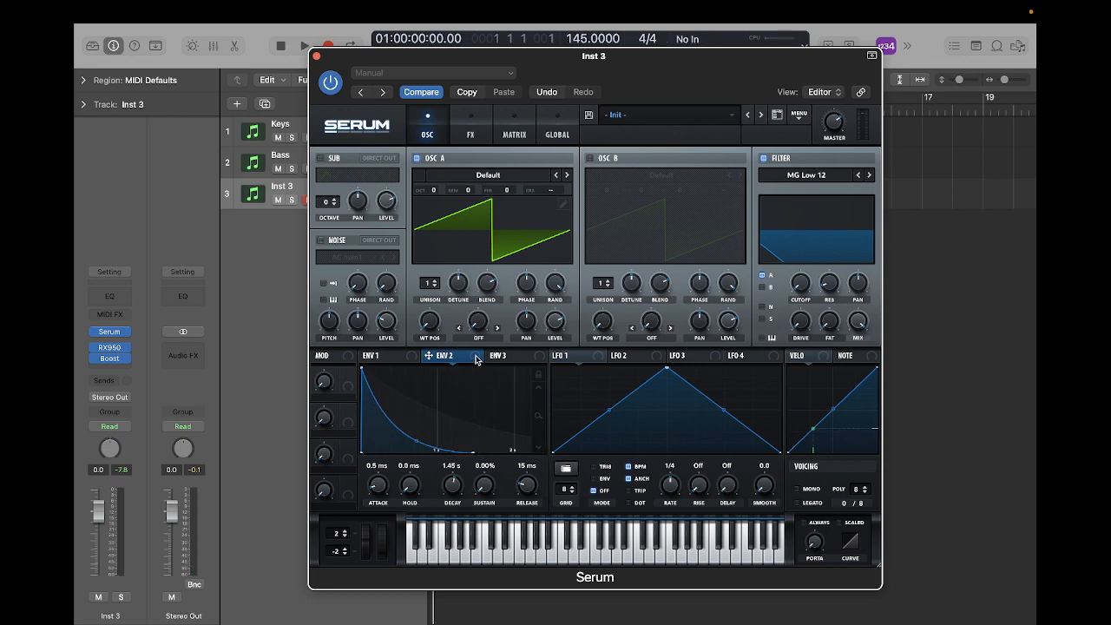
Assign Env 2 to modulate the filter cutoff and change the filter type to MG Low 24
drag(475, 359, 801, 286)
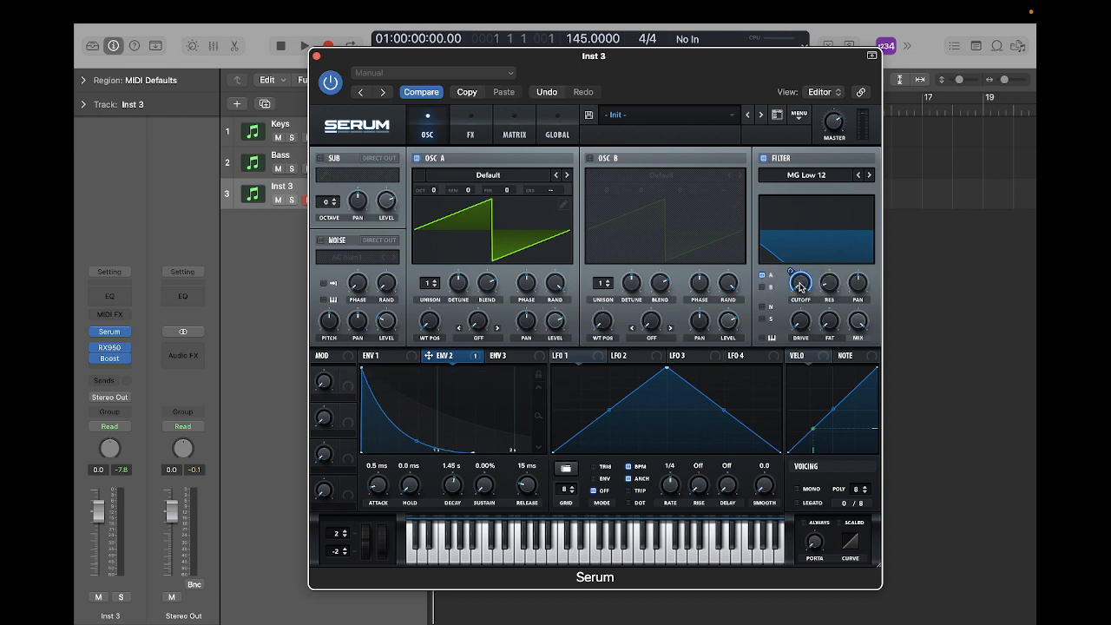
click(868, 175)
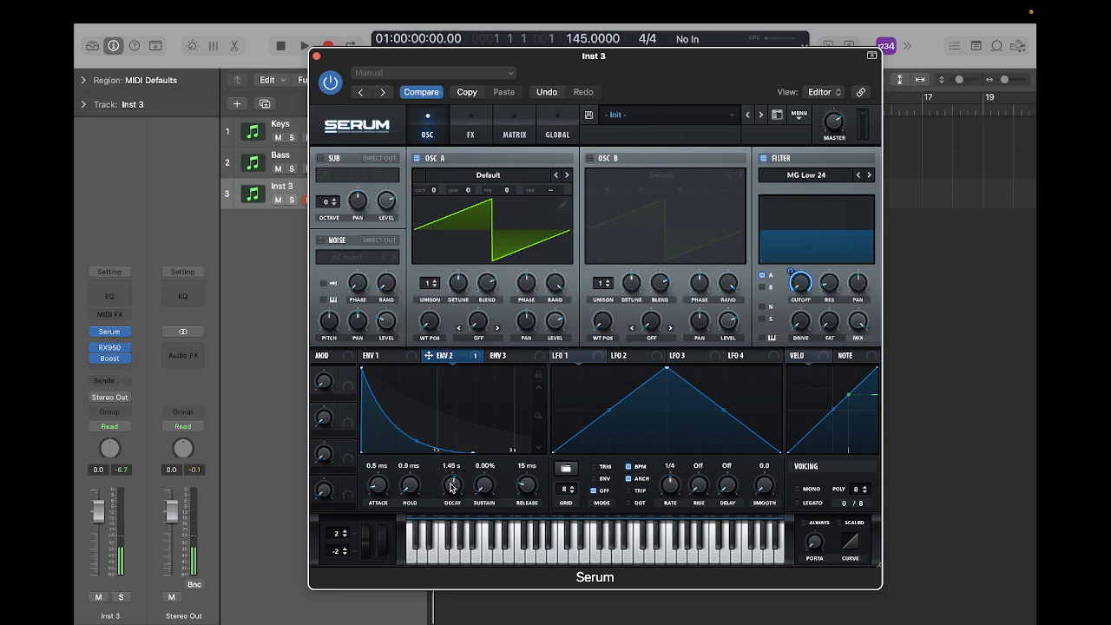
Set Env 2's sustain to 66.46% and shorten its decay to 462 ms
drag(449, 491, 450, 496)
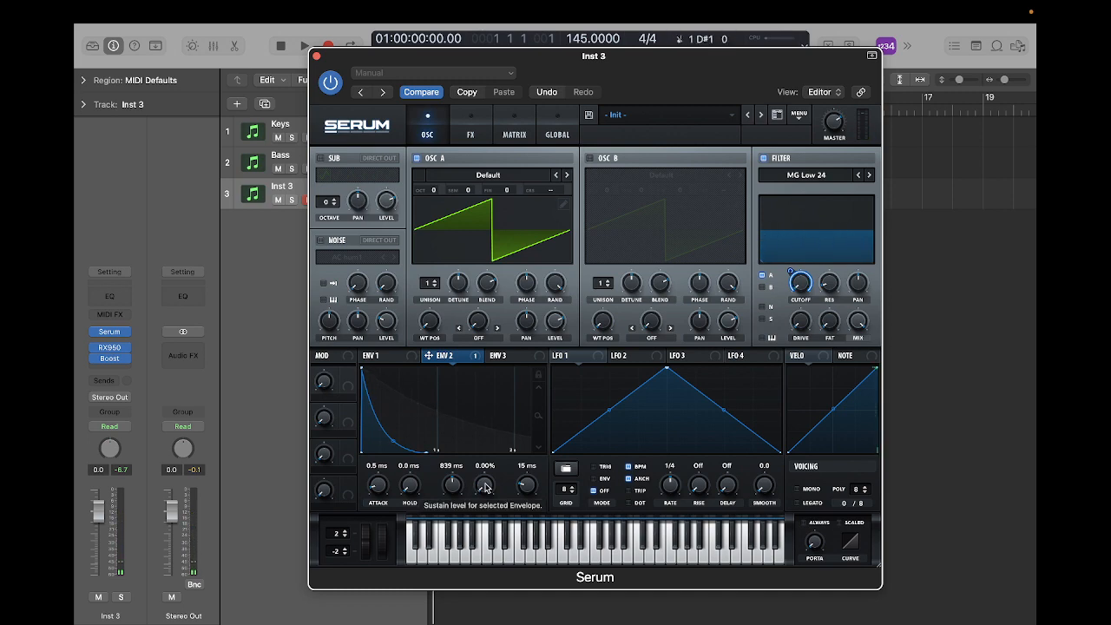
mouse_move(486, 488)
mouse_down()
mouse_move(488, 456)
mouse_move(487, 491)
mouse_up()
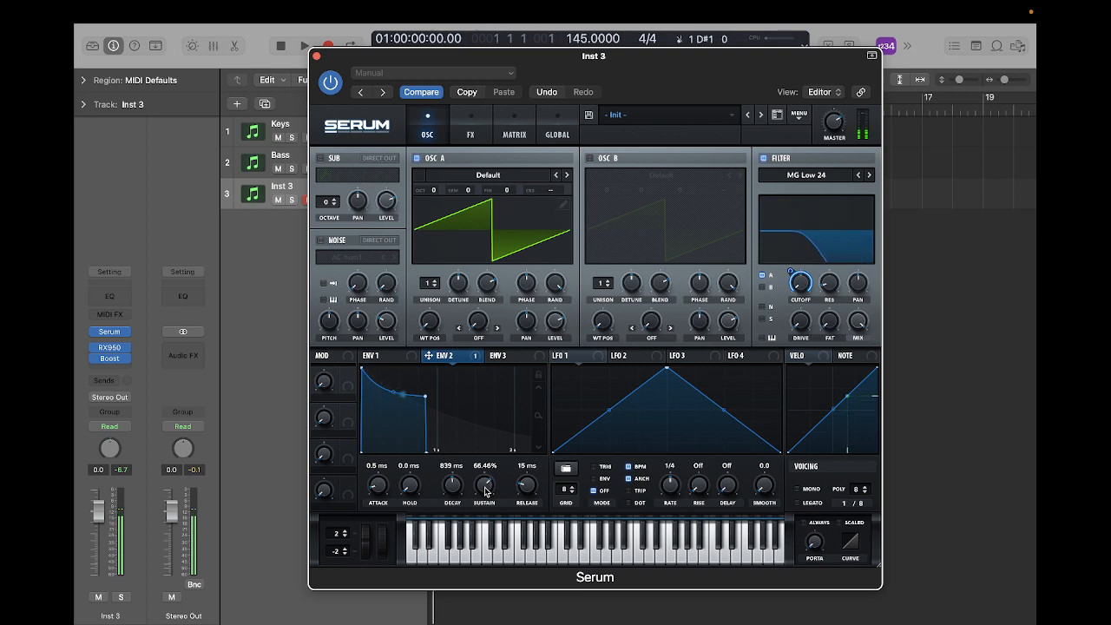
drag(456, 489, 457, 496)
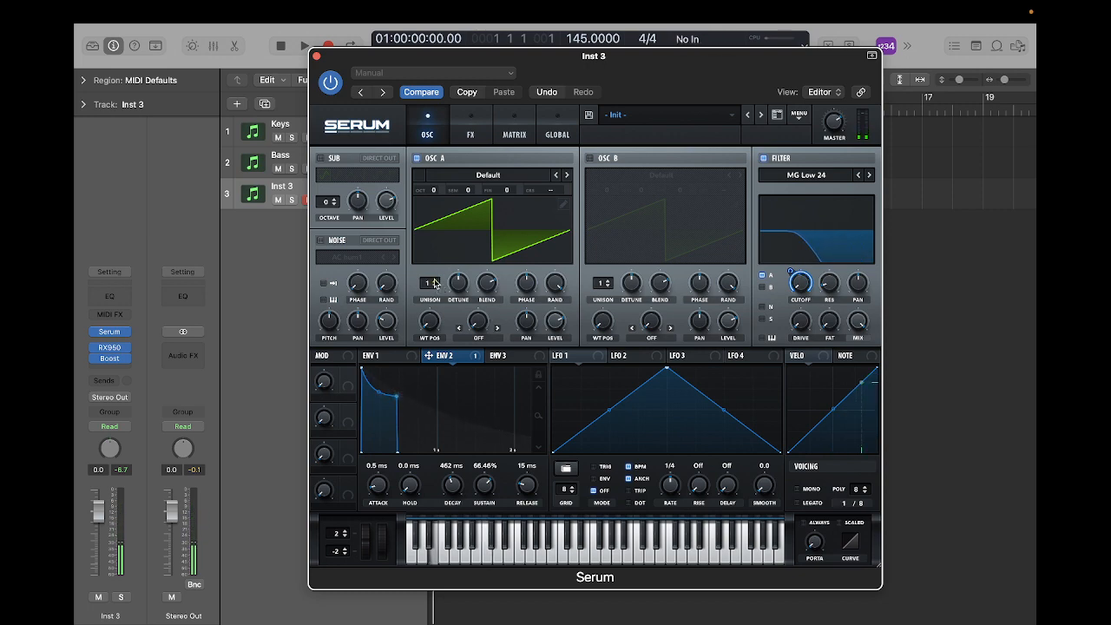
Give OSC A 7 unison voices with reduced detune and slightly more blend
scroll(434, 284, up, 6)
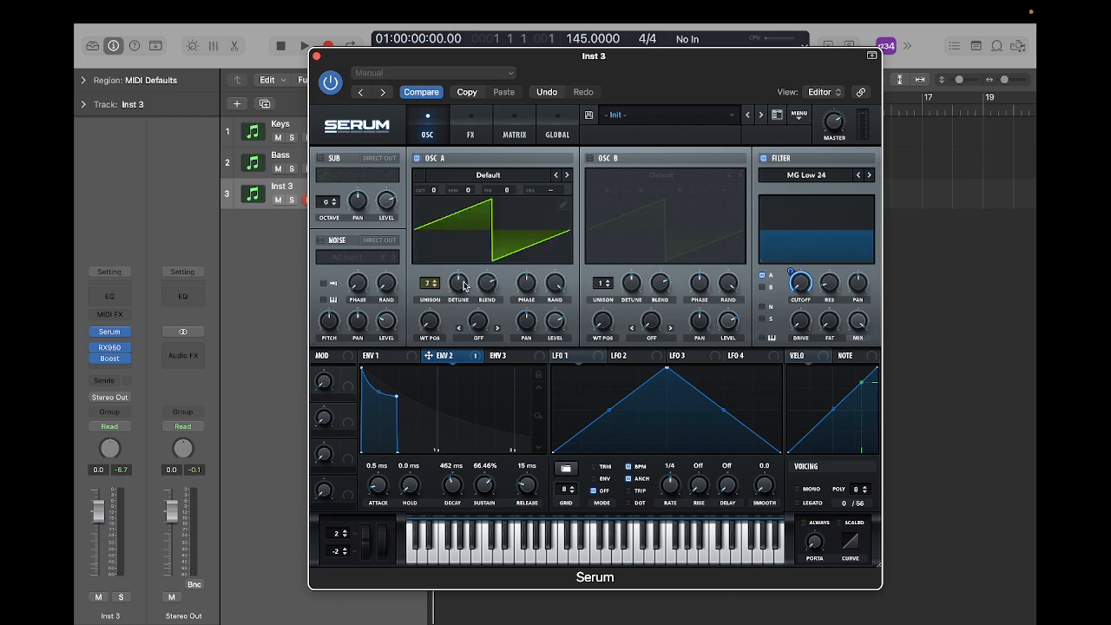
drag(460, 283, 462, 327)
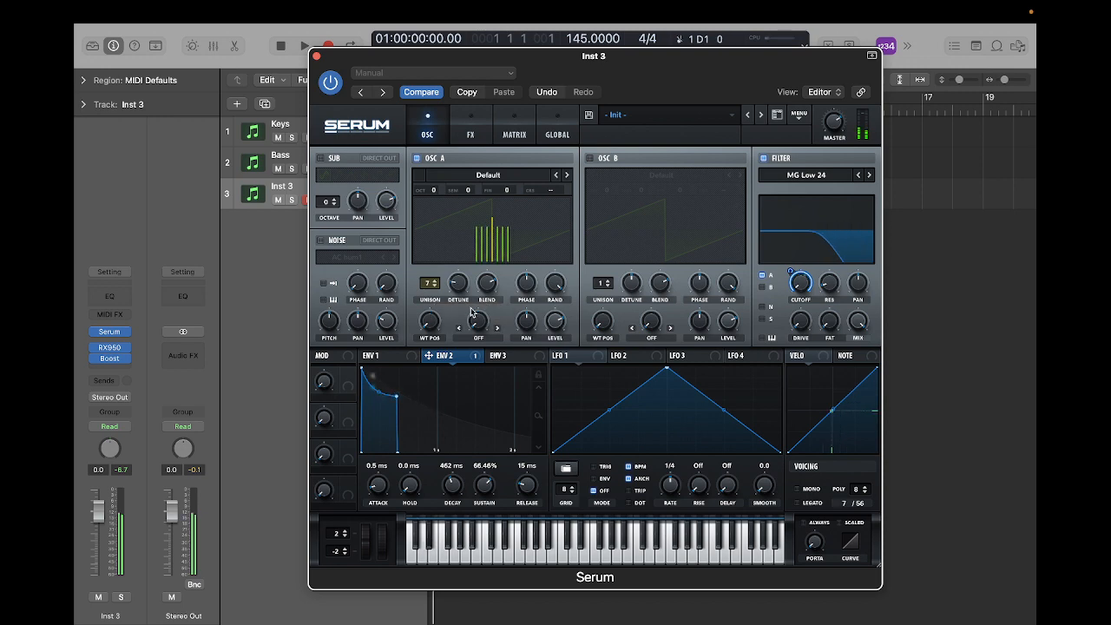
mouse_move(491, 286)
mouse_down()
mouse_move(491, 301)
mouse_move(493, 277)
mouse_up()
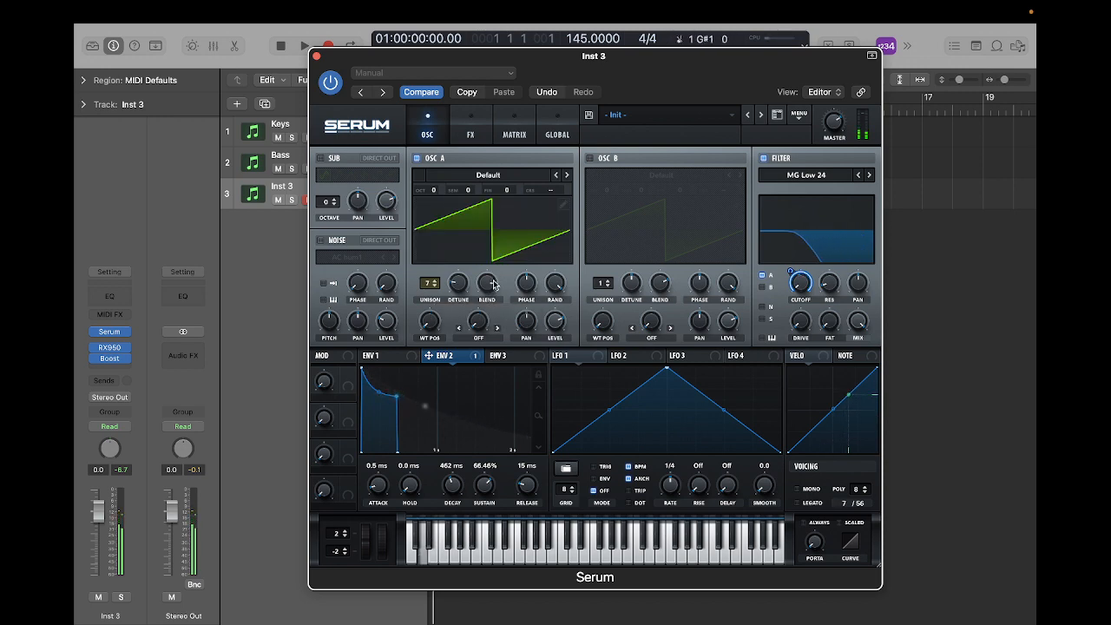
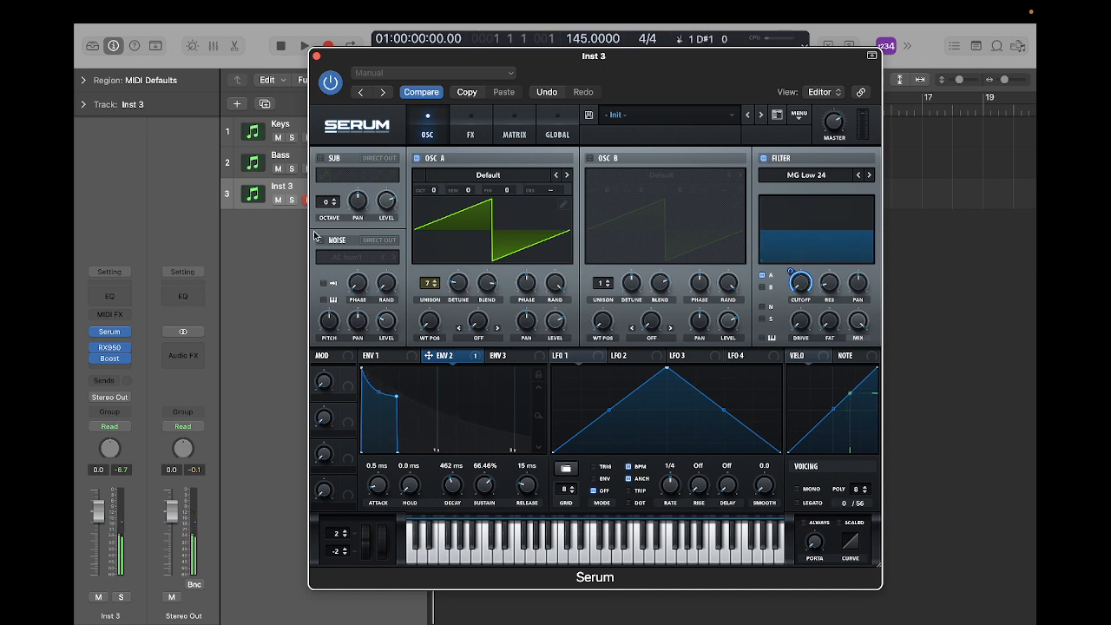
Move the Serum window clear of the track list and alternate between the Bass and Inst 3 tracks to compare their sounds
drag(482, 55, 603, 63)
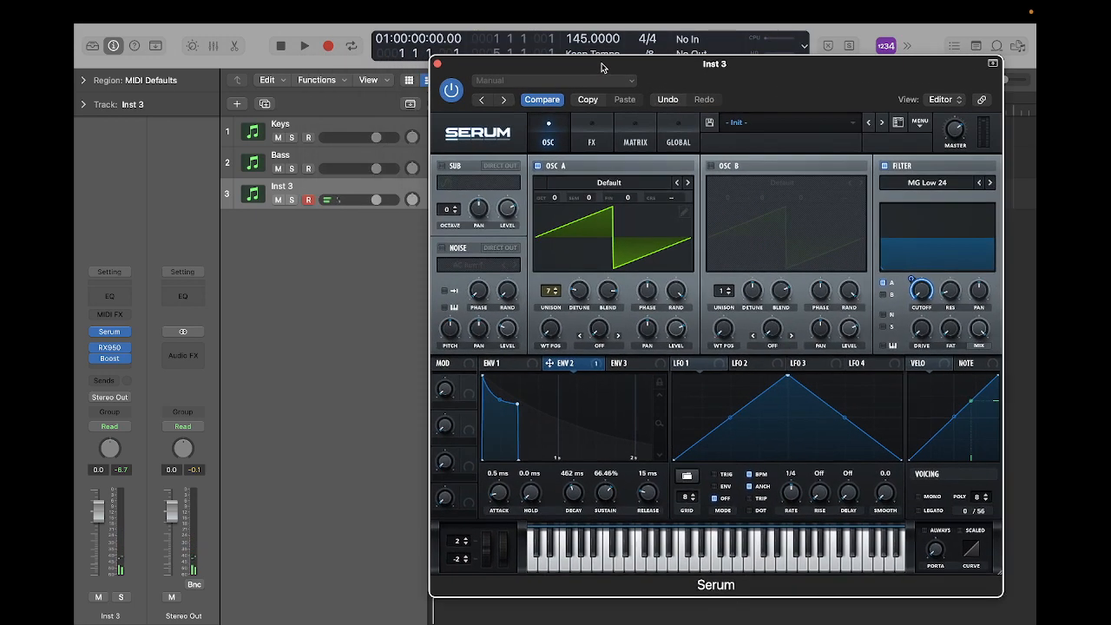
click(314, 158)
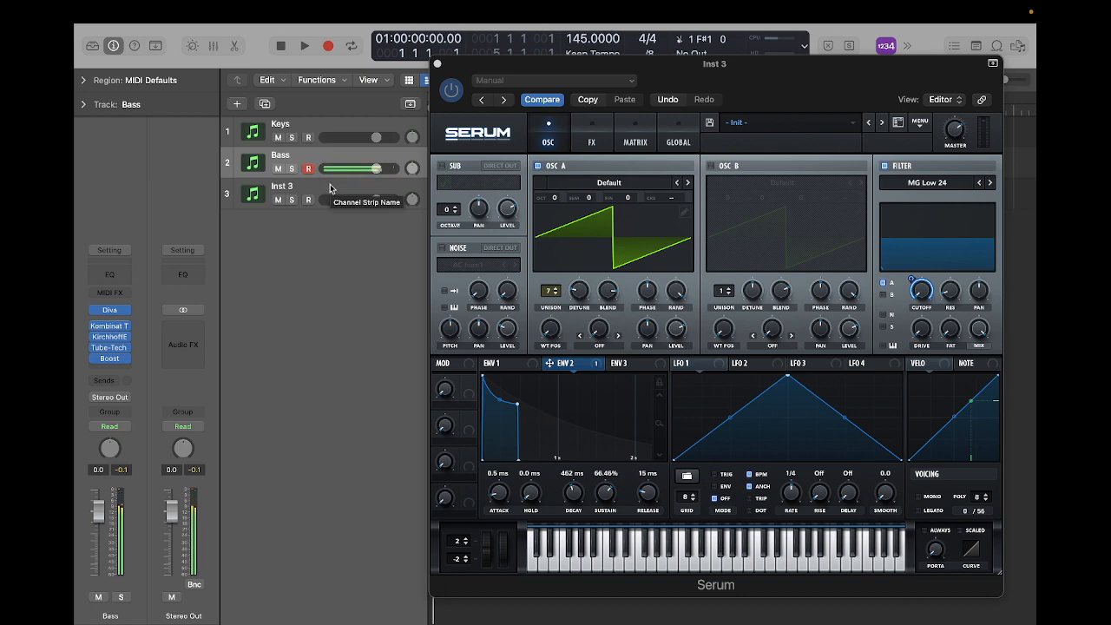
click(330, 187)
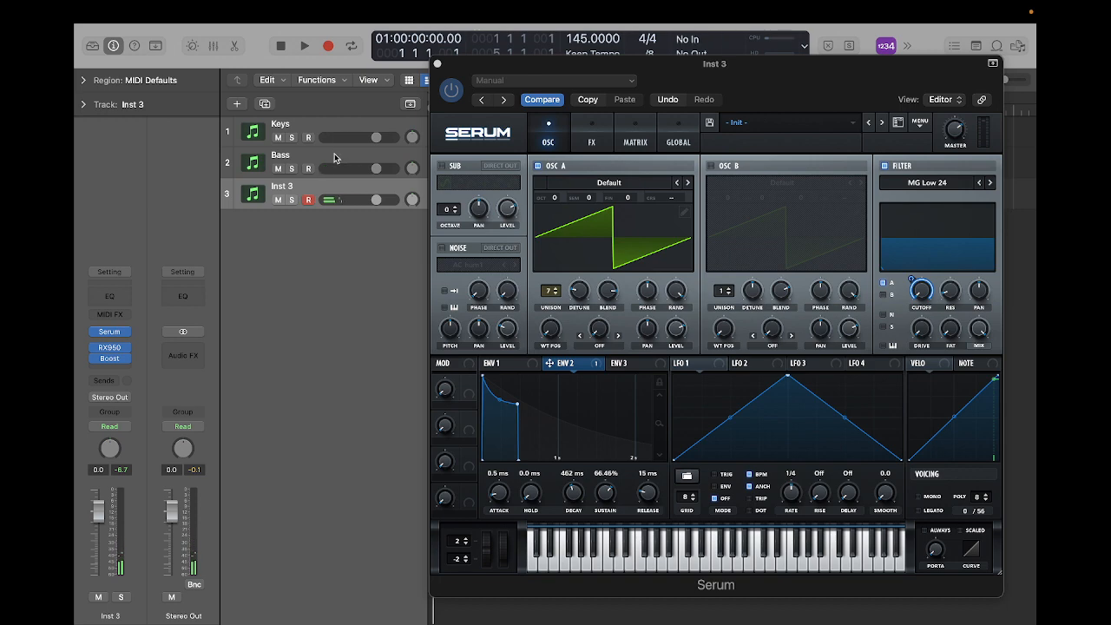
click(334, 154)
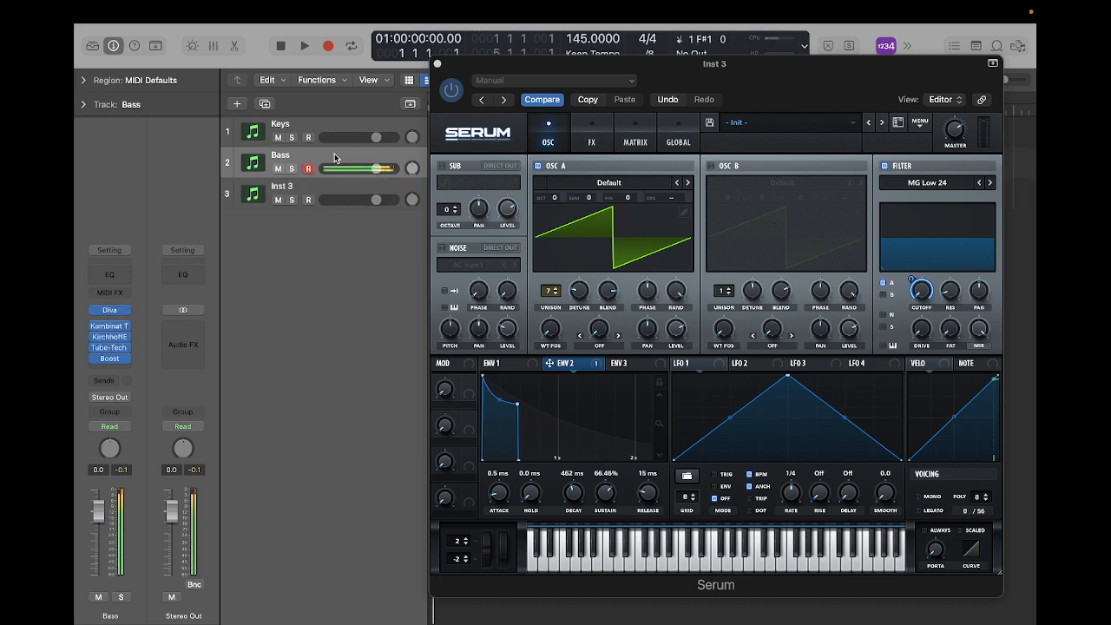
click(328, 189)
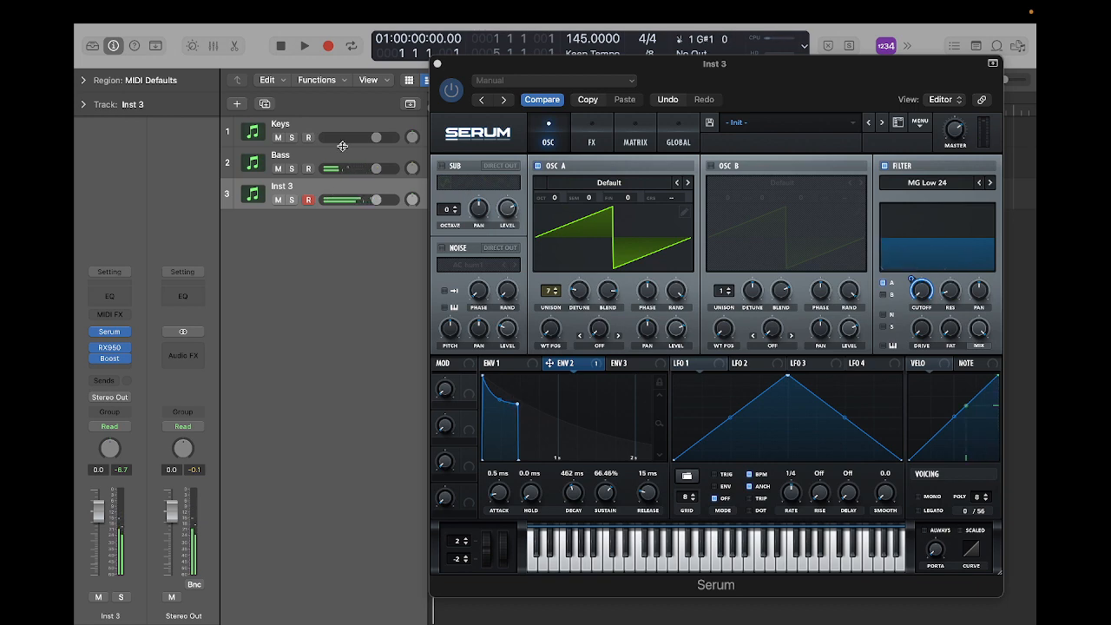
click(339, 156)
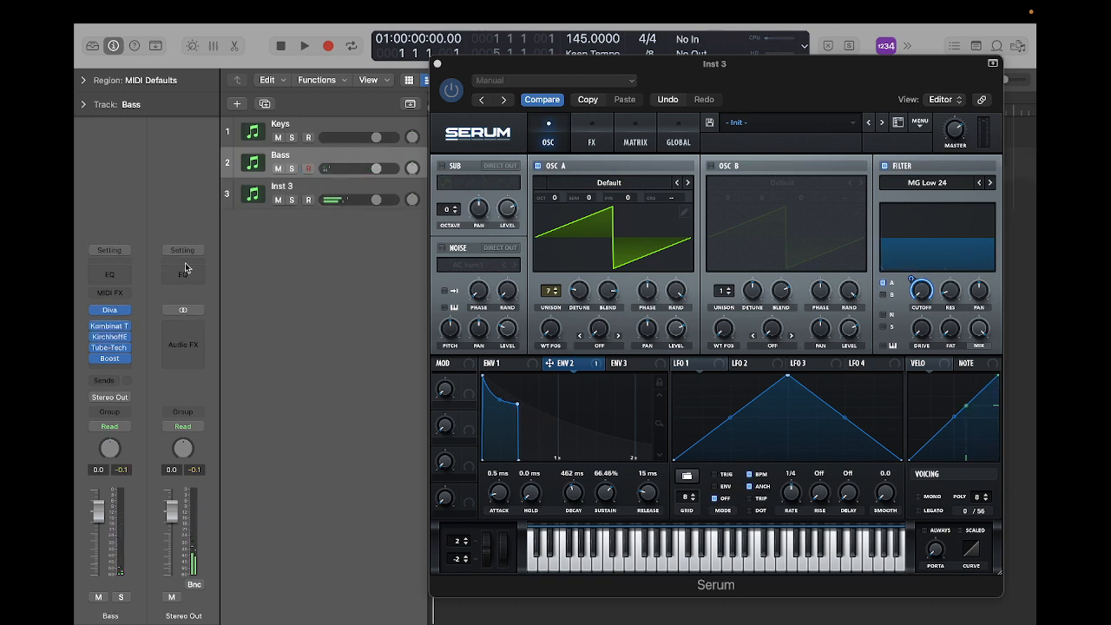
Try the ranges of Diva's three oscillators on the Bass track an octave lower and an octave higher, and return them to 8'
click(110, 310)
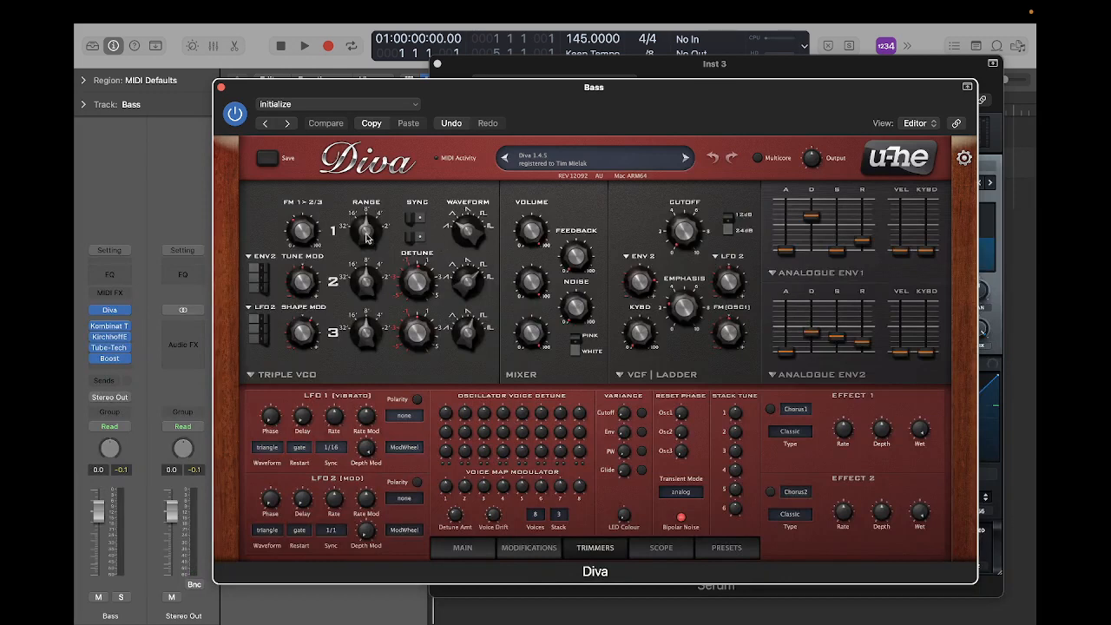
drag(368, 235, 366, 382)
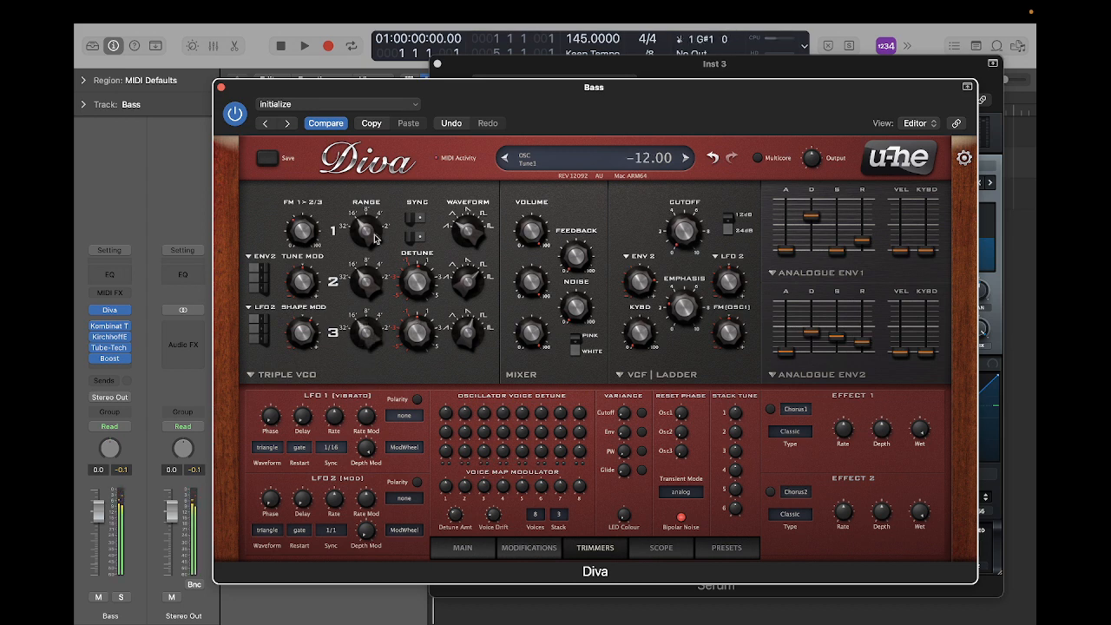
drag(373, 232, 369, 180)
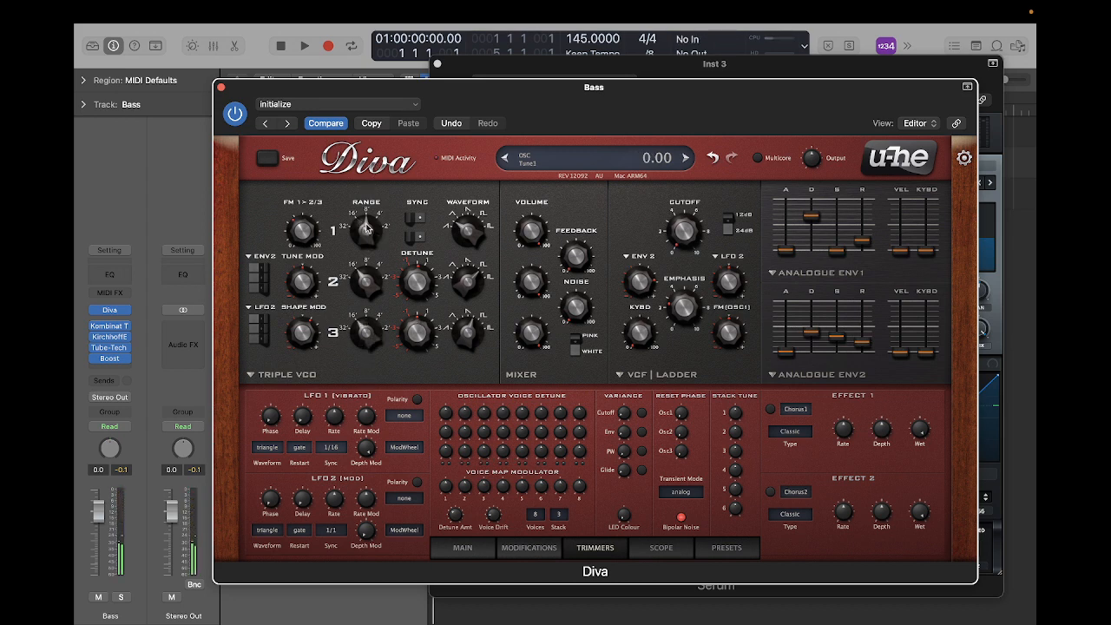
drag(365, 227, 373, 186)
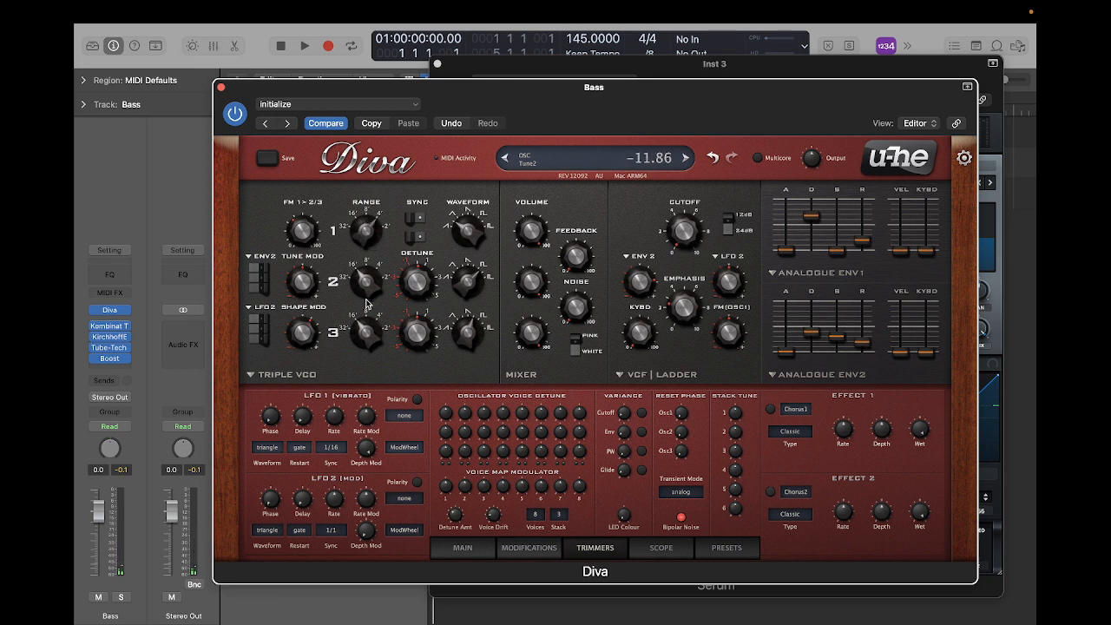
drag(366, 283, 381, 197)
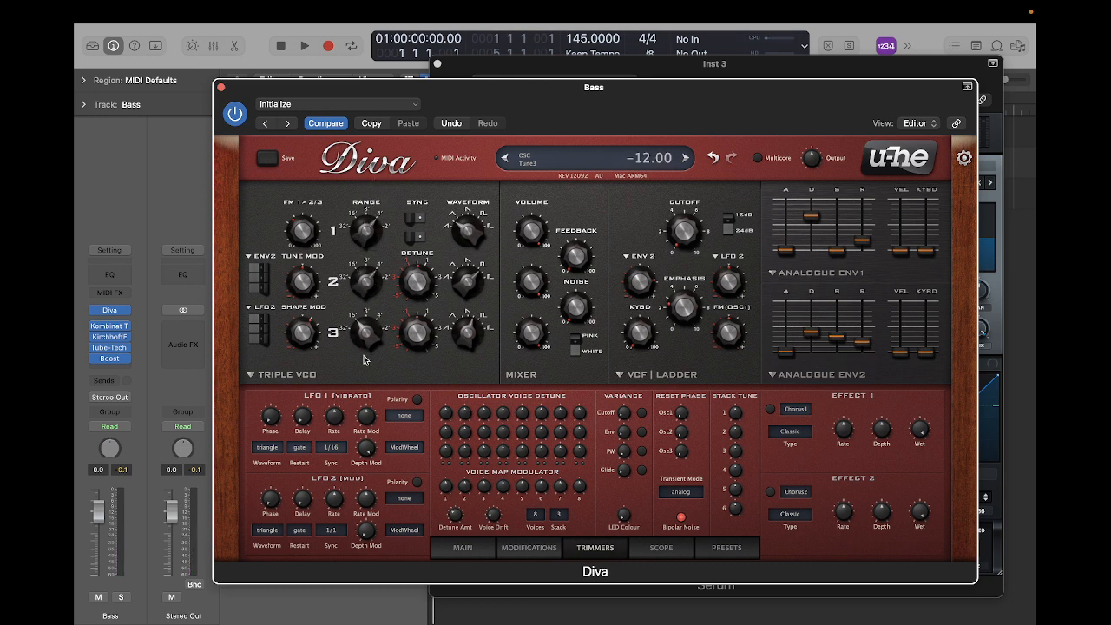
drag(365, 314, 372, 249)
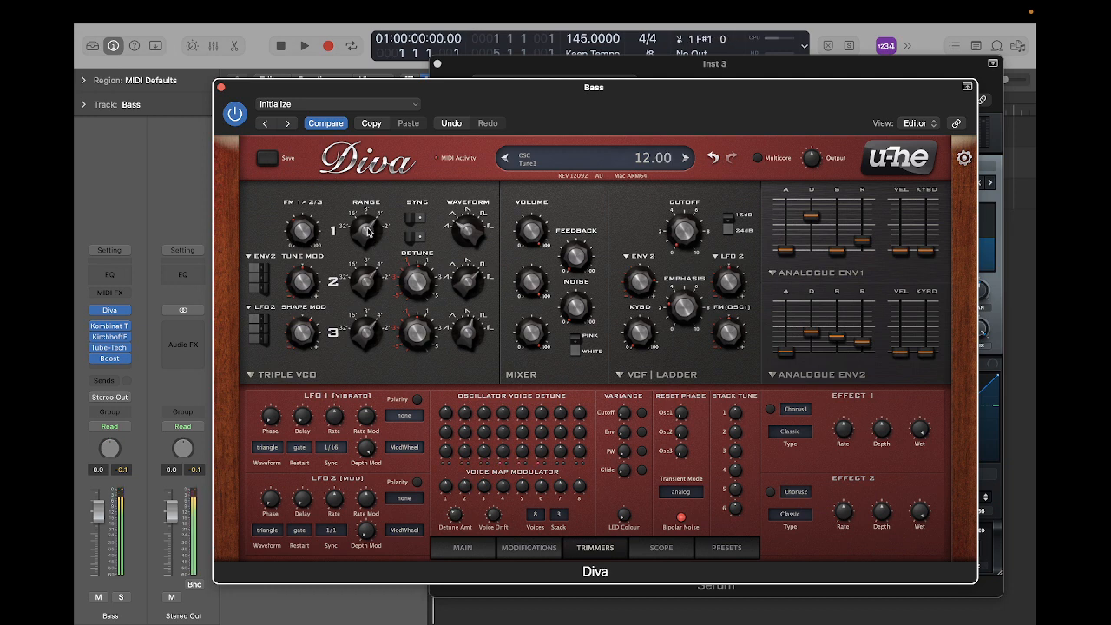
drag(370, 230, 369, 381)
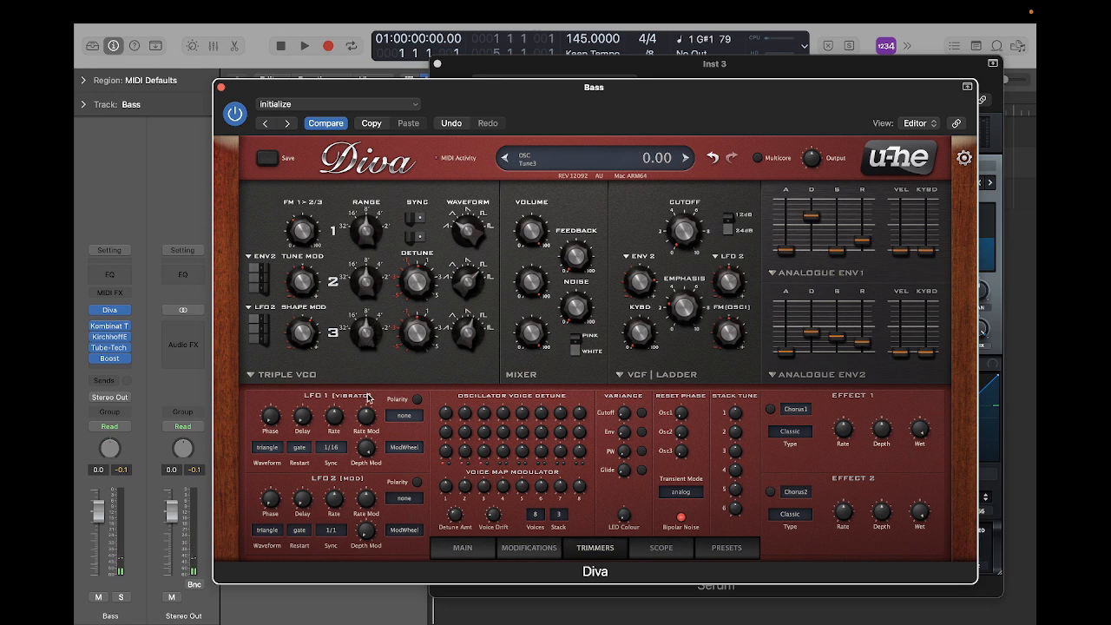
click(222, 89)
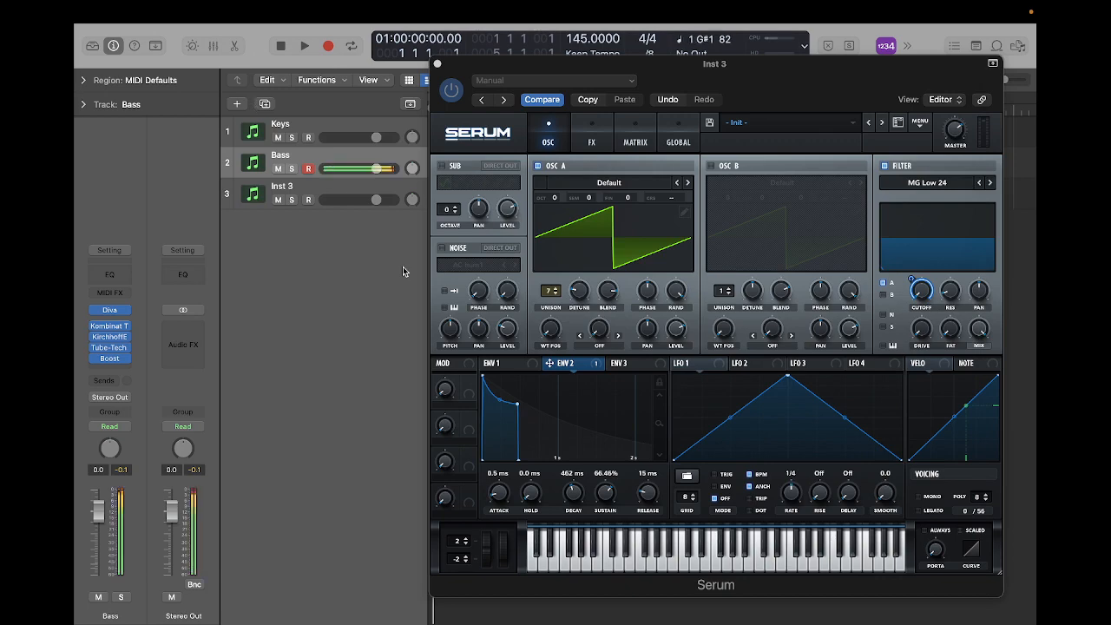
Select the Inst 3 track and load the analog wavetable 4088 into Serum's OSC A
click(344, 182)
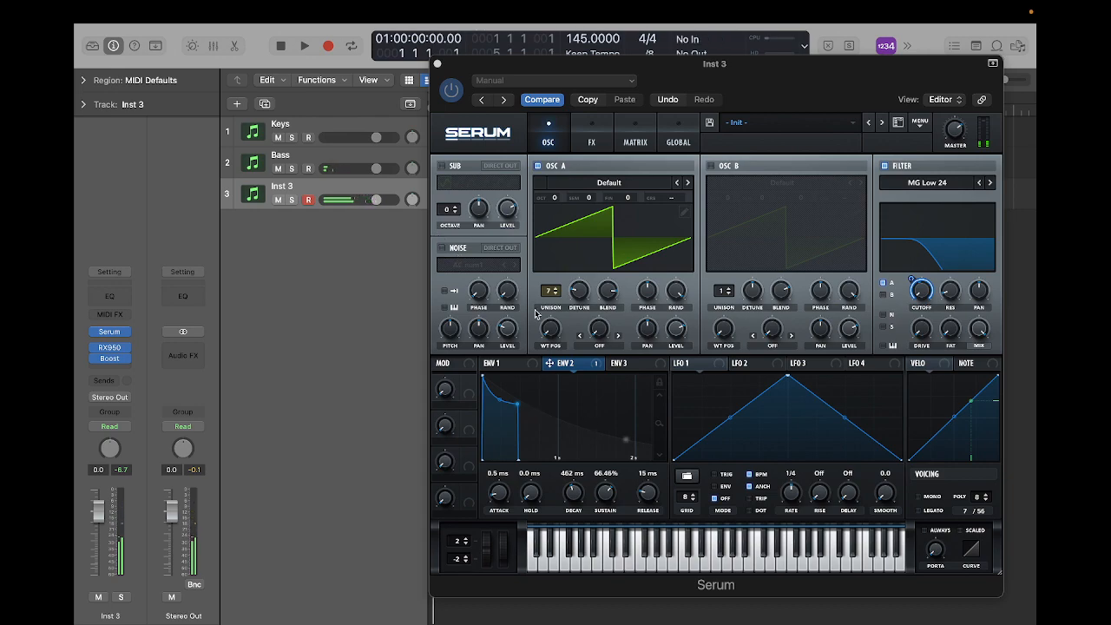
drag(765, 68, 757, 64)
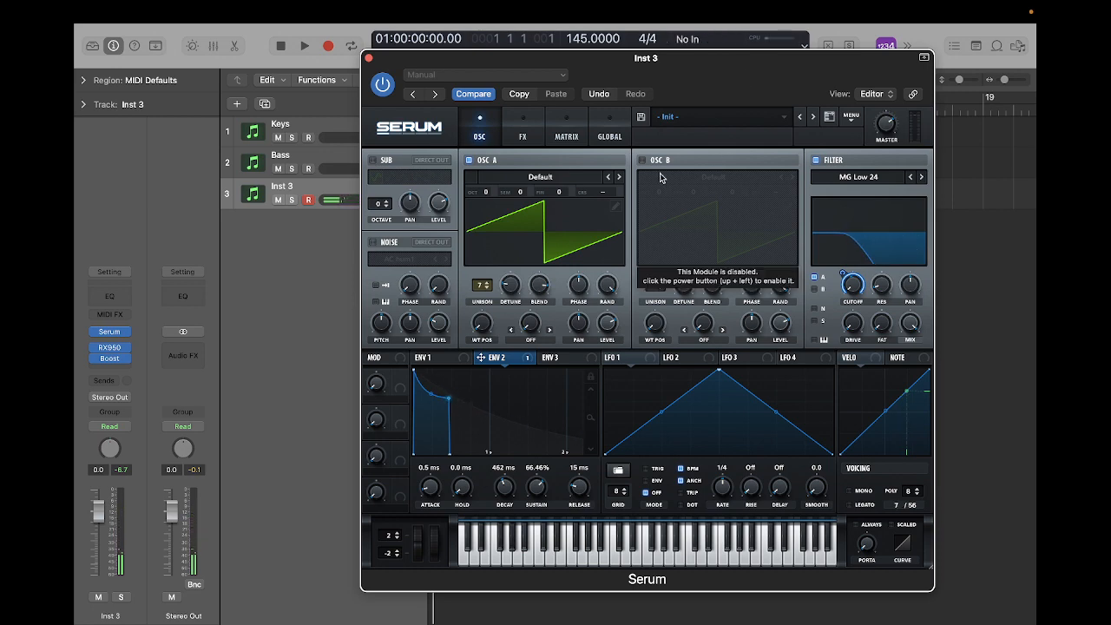
click(547, 177)
mouse_move(549, 195)
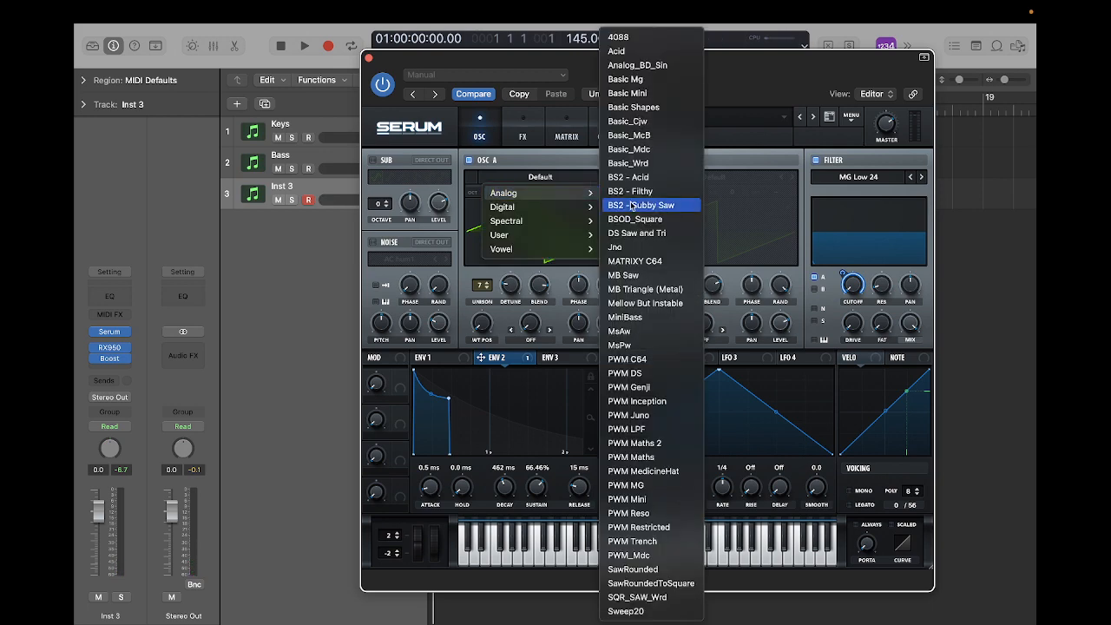
click(656, 36)
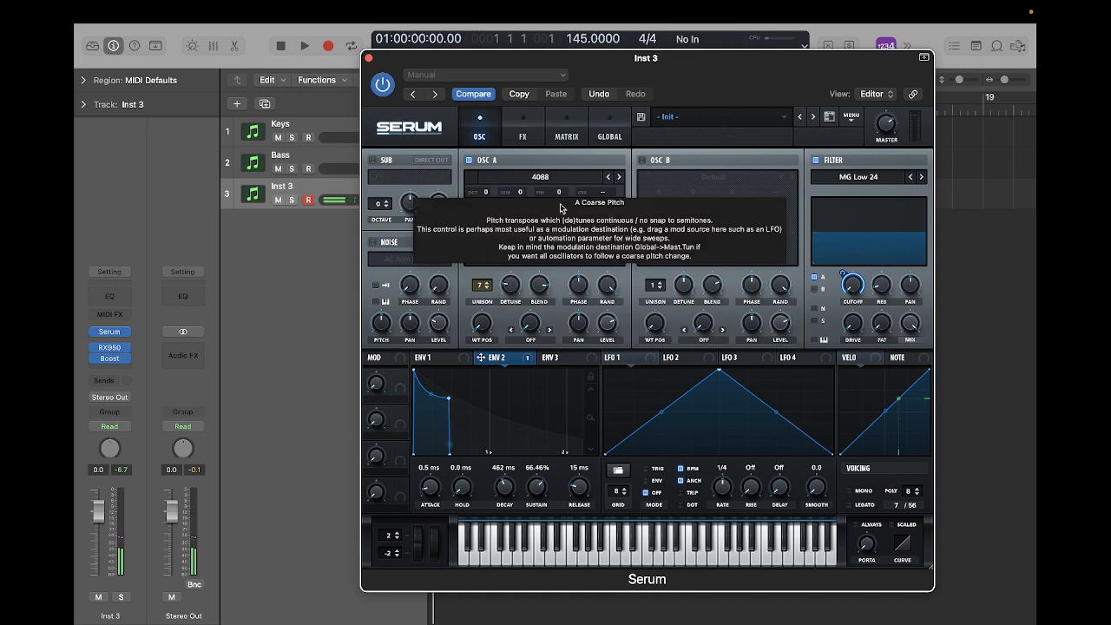
Assign Env 1 to modulate OSC A's wavetable position and show the wavetable in 3D
click(432, 356)
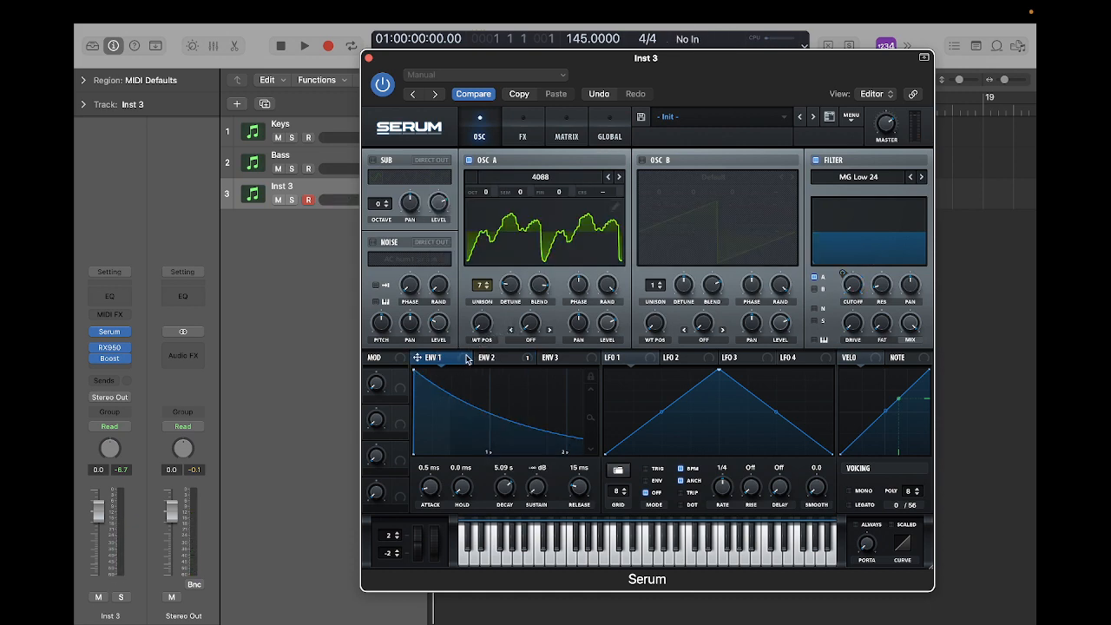
drag(465, 359, 482, 324)
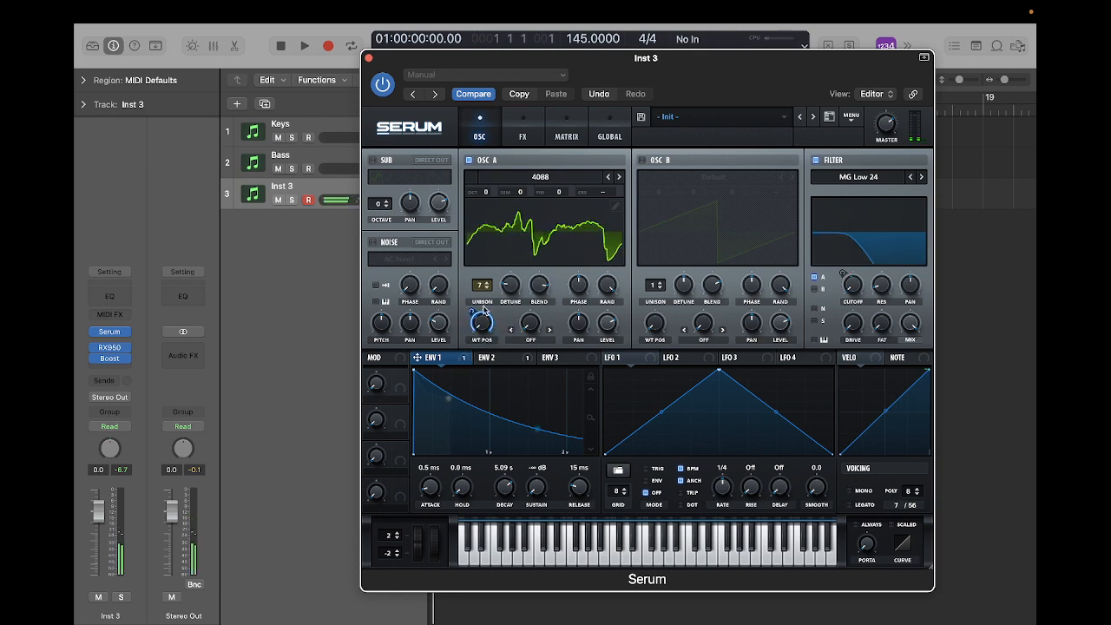
click(545, 240)
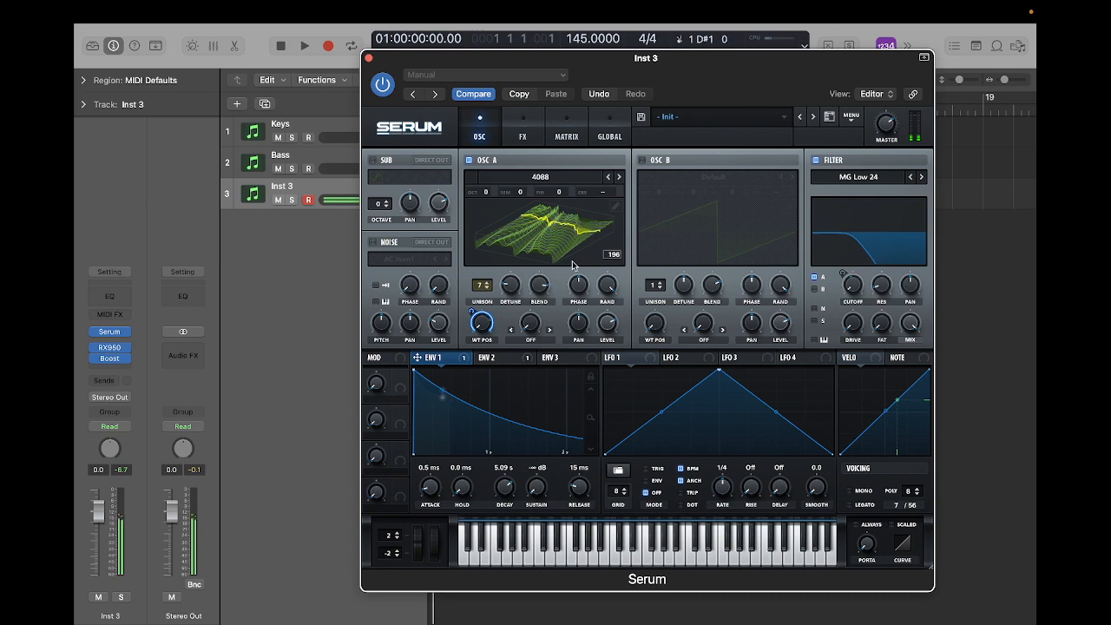
Audition the analog wavetables following 4088 in OSC A, including Acid, Basic Mg and Basic_Cjw, and stop at Basic_Wrd
click(619, 176)
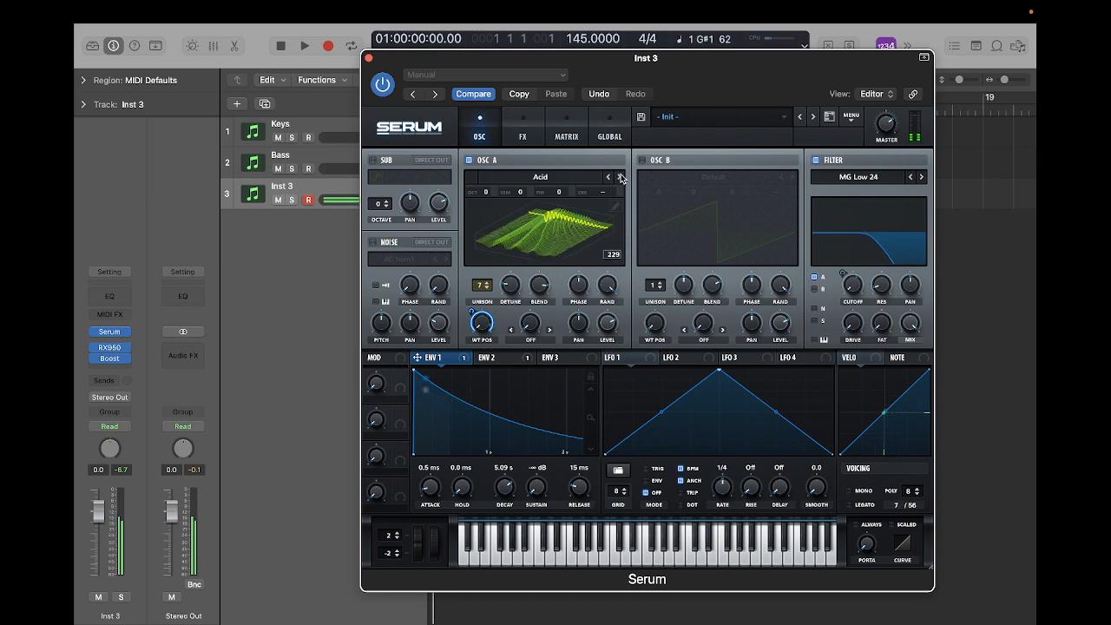
click(620, 178)
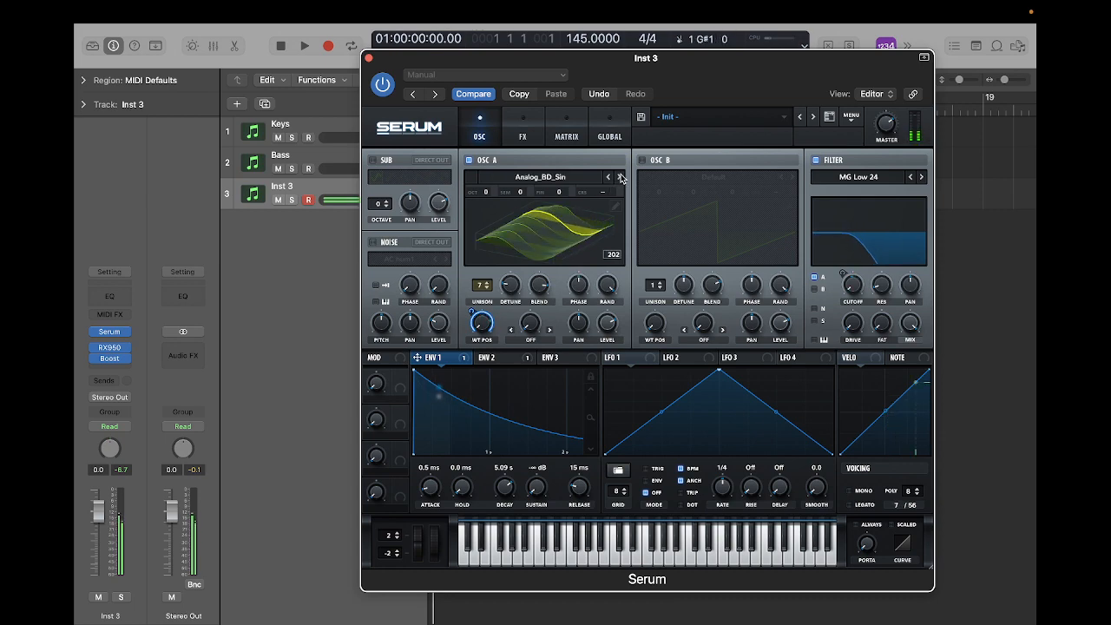
click(620, 177)
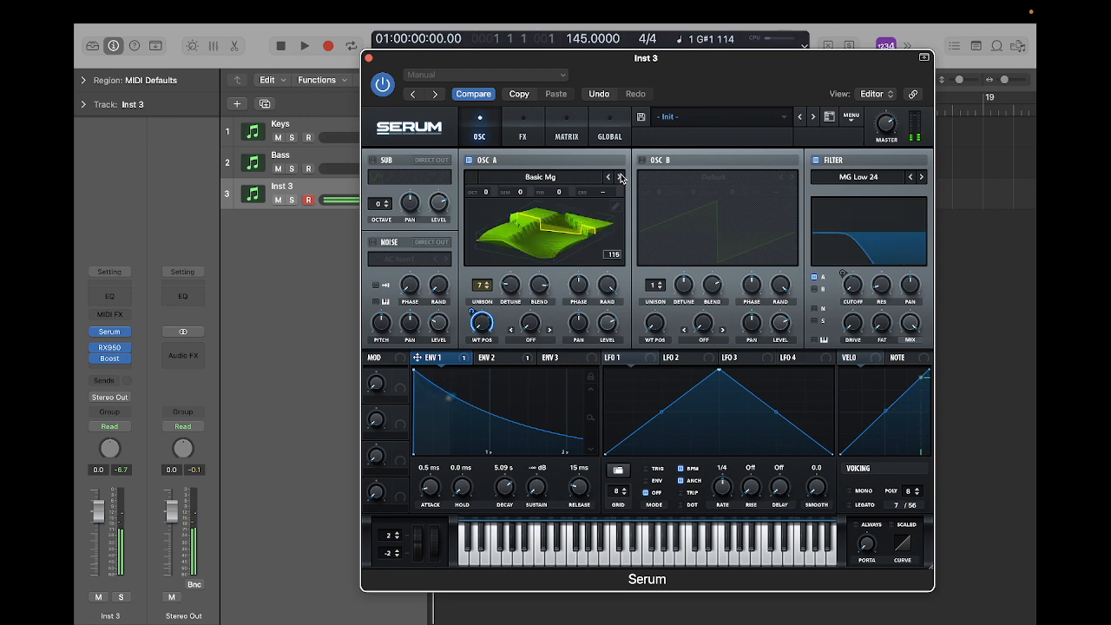
click(620, 177)
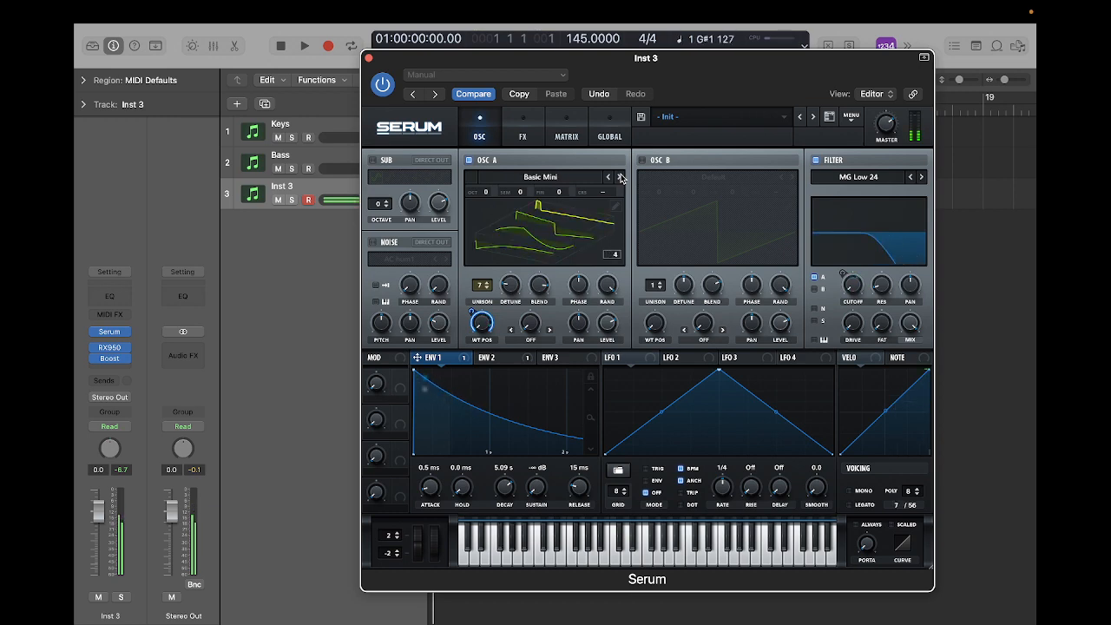
click(620, 177)
click(619, 177)
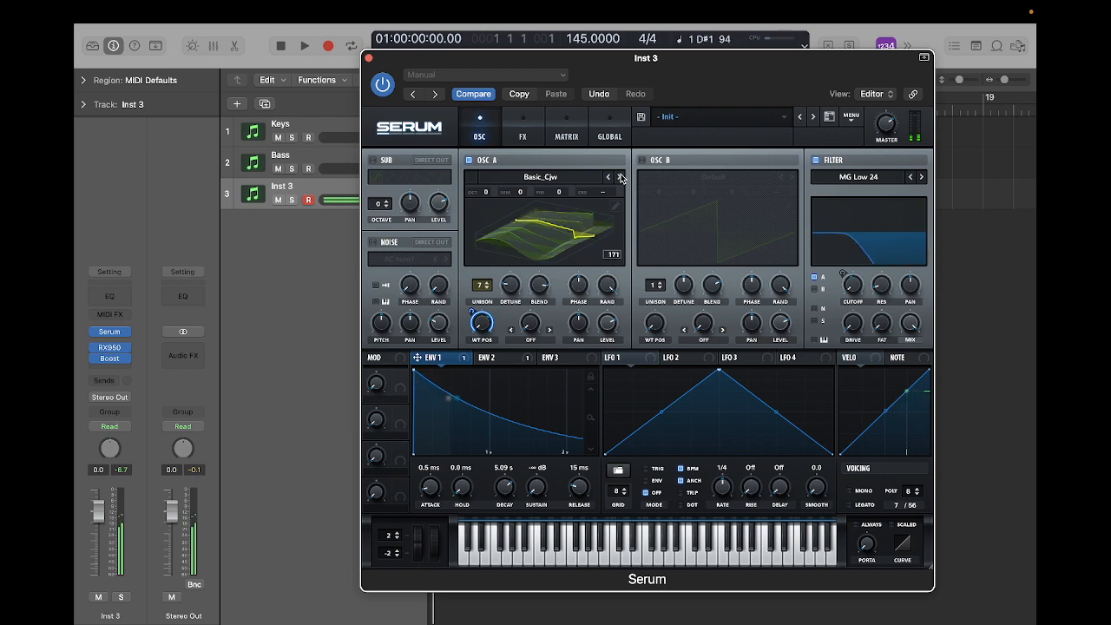
click(620, 177)
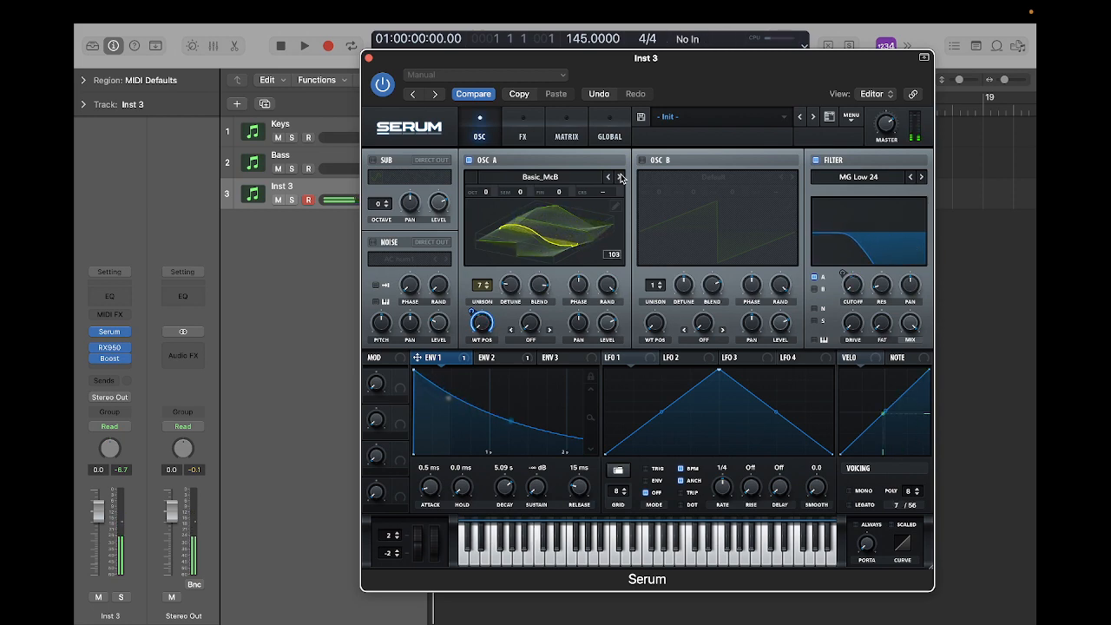
click(621, 177)
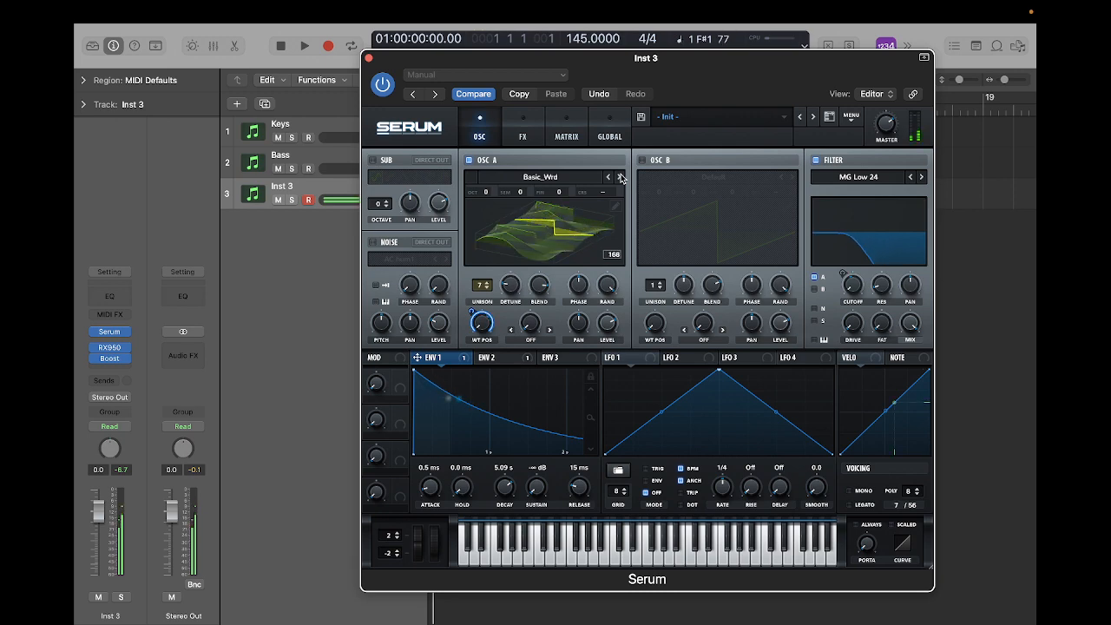
click(621, 177)
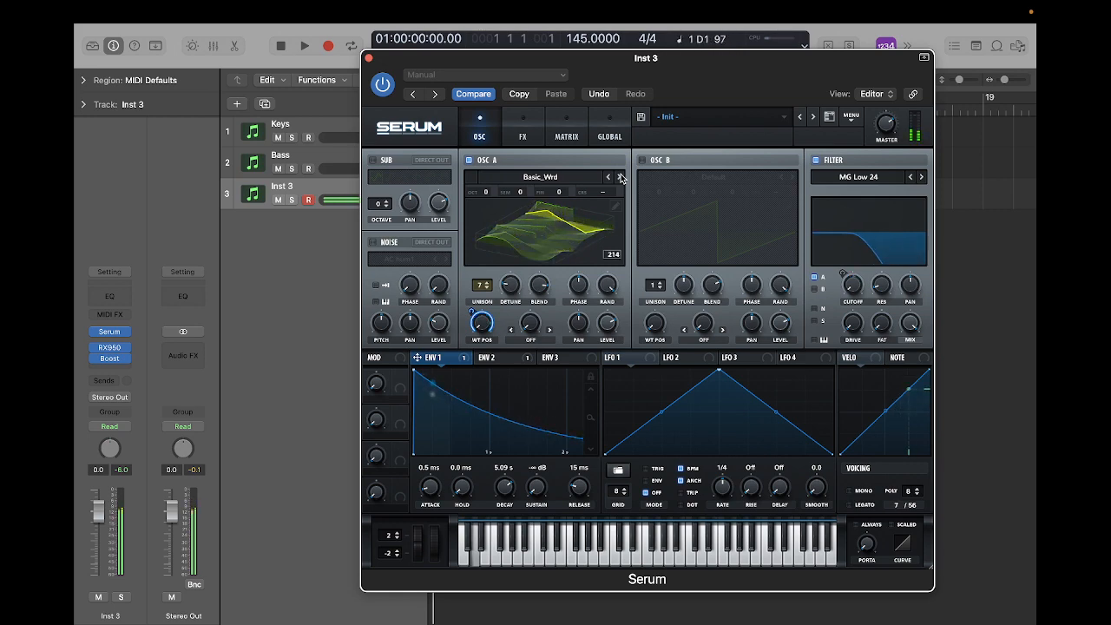
Enable the sub oscillator, lower it to octave -1, and route it through the filter
click(372, 160)
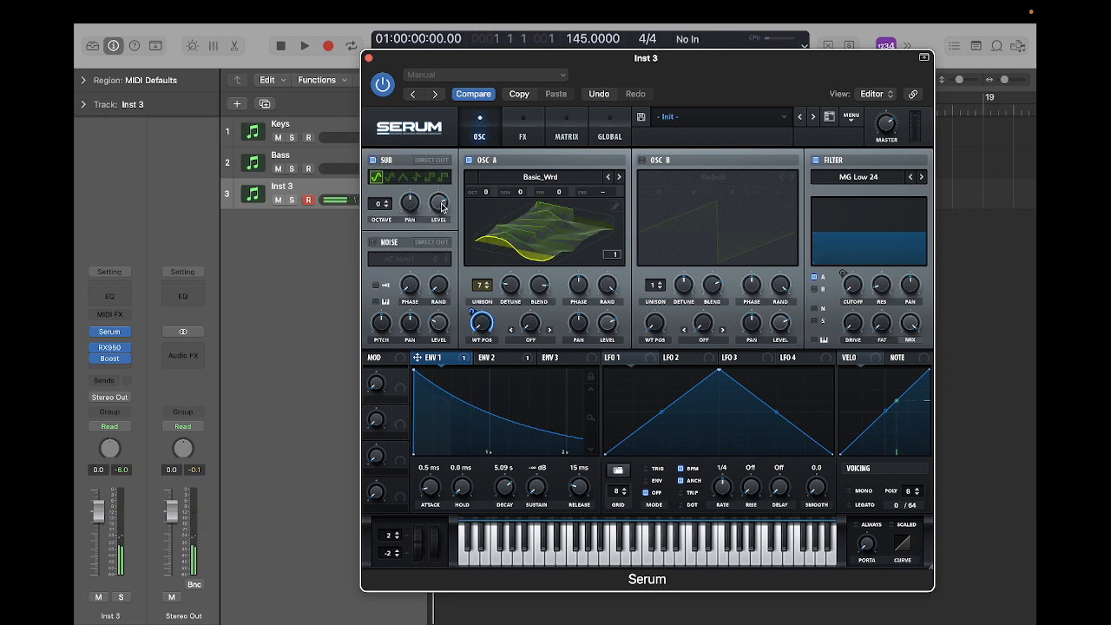
click(387, 208)
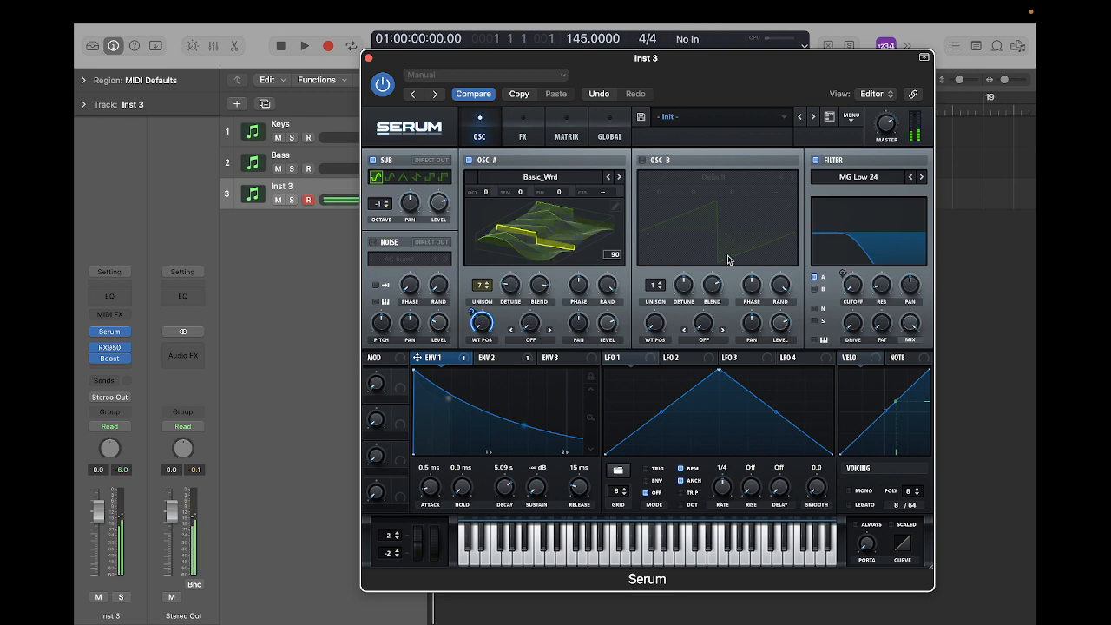
click(815, 322)
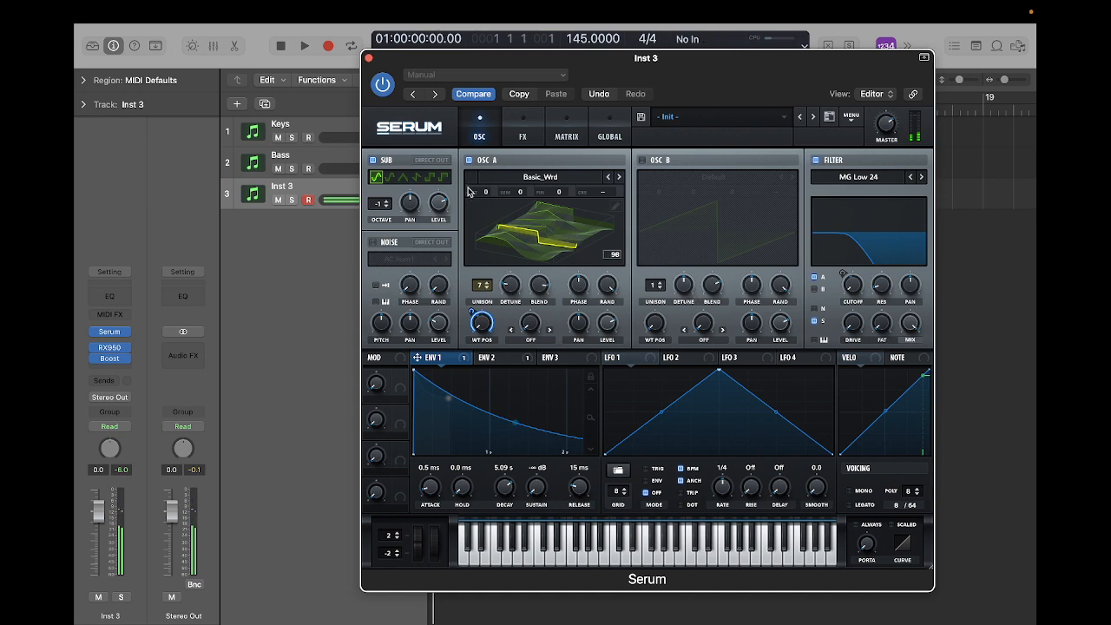
Try different sub oscillator levels, change its waveform to square, and set its level to 81%
drag(440, 204, 436, 139)
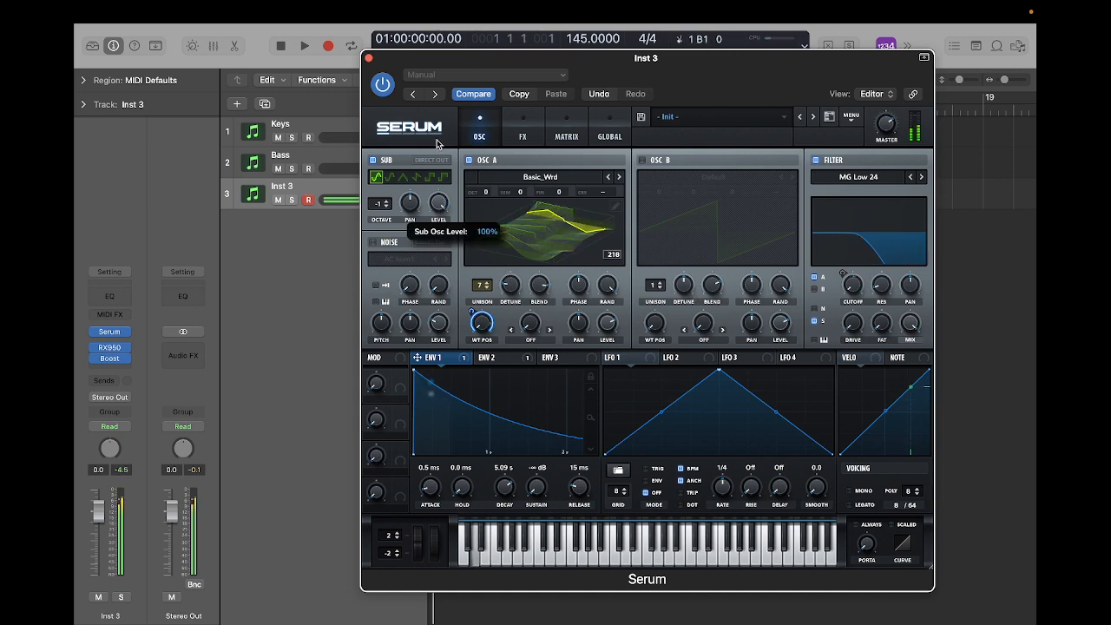
drag(437, 139, 440, 248)
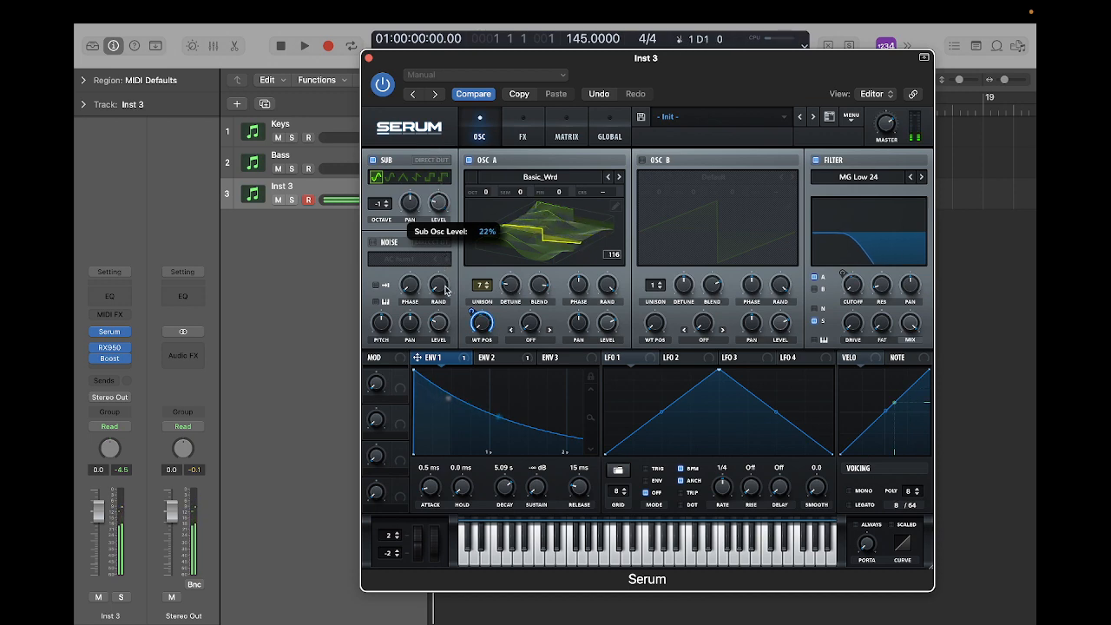
drag(445, 290, 445, 290)
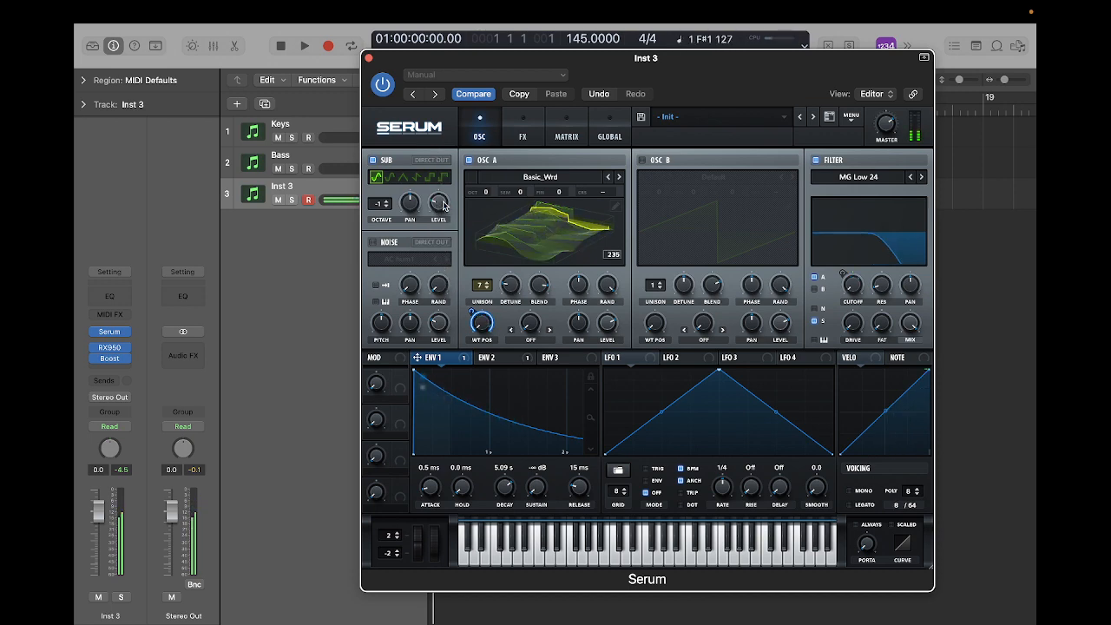
click(428, 178)
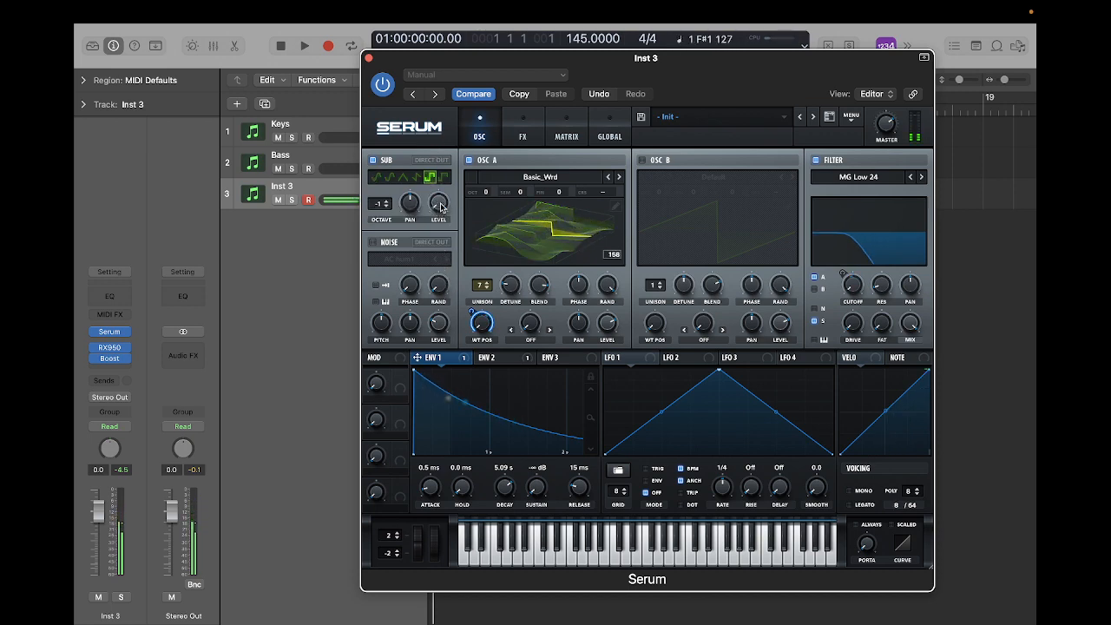
drag(440, 206, 440, 133)
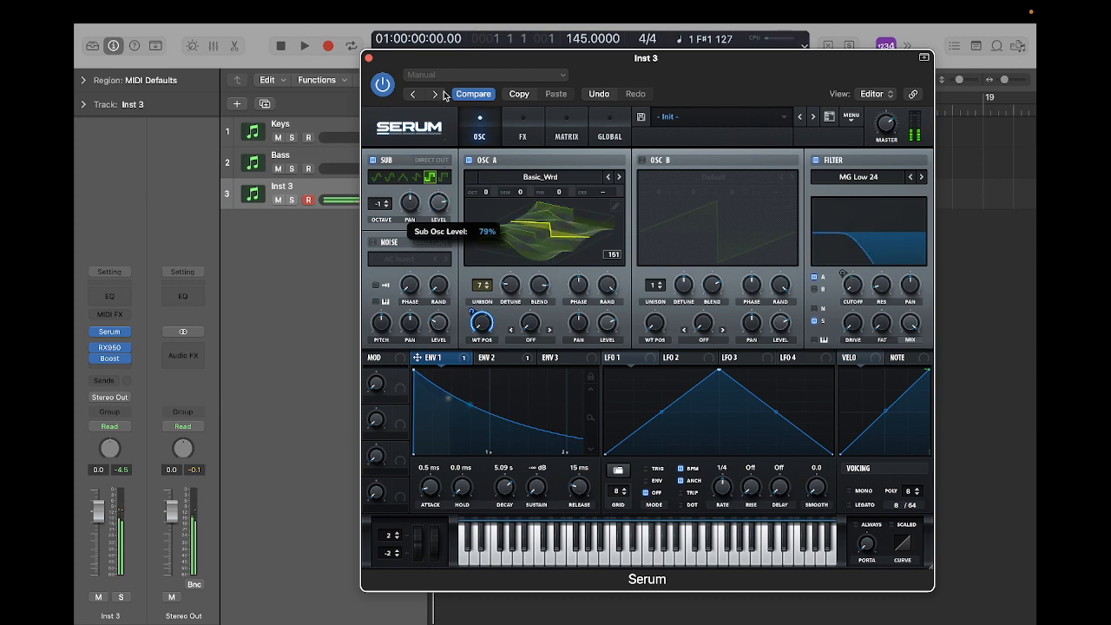
drag(440, 207, 442, 172)
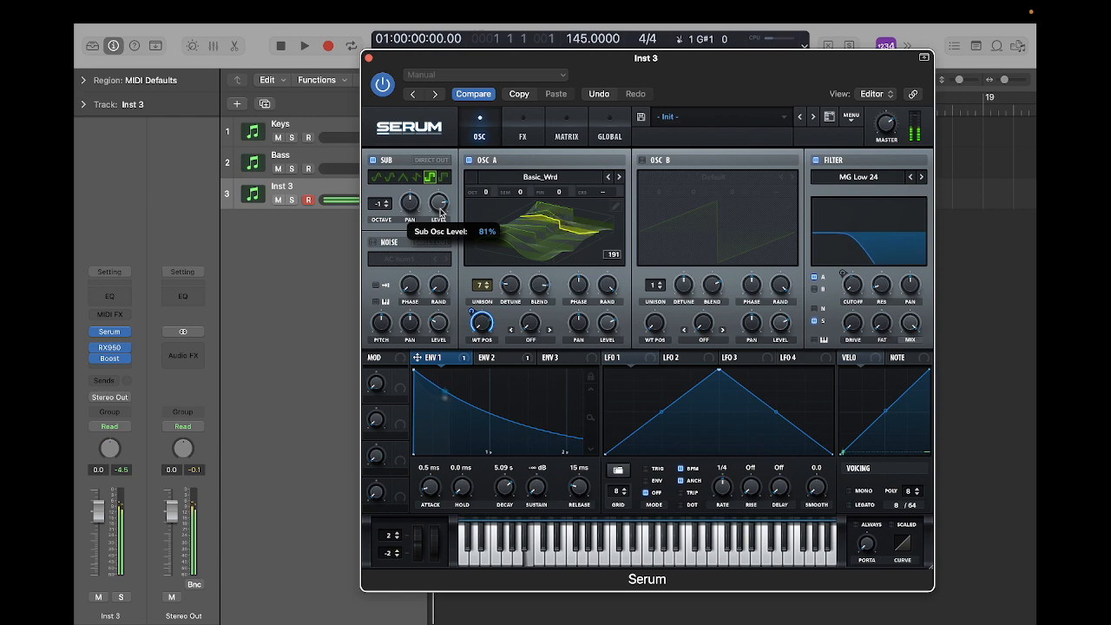
Browse further through OSC A's analog wavetables and choose BS2 - Subby Saw
click(619, 177)
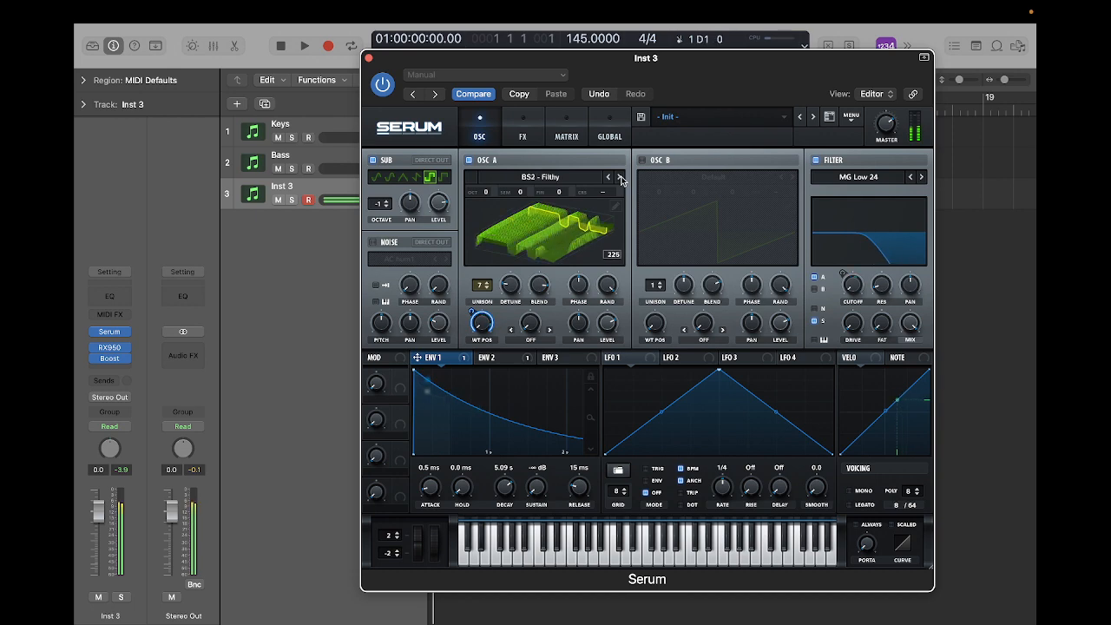
click(620, 177)
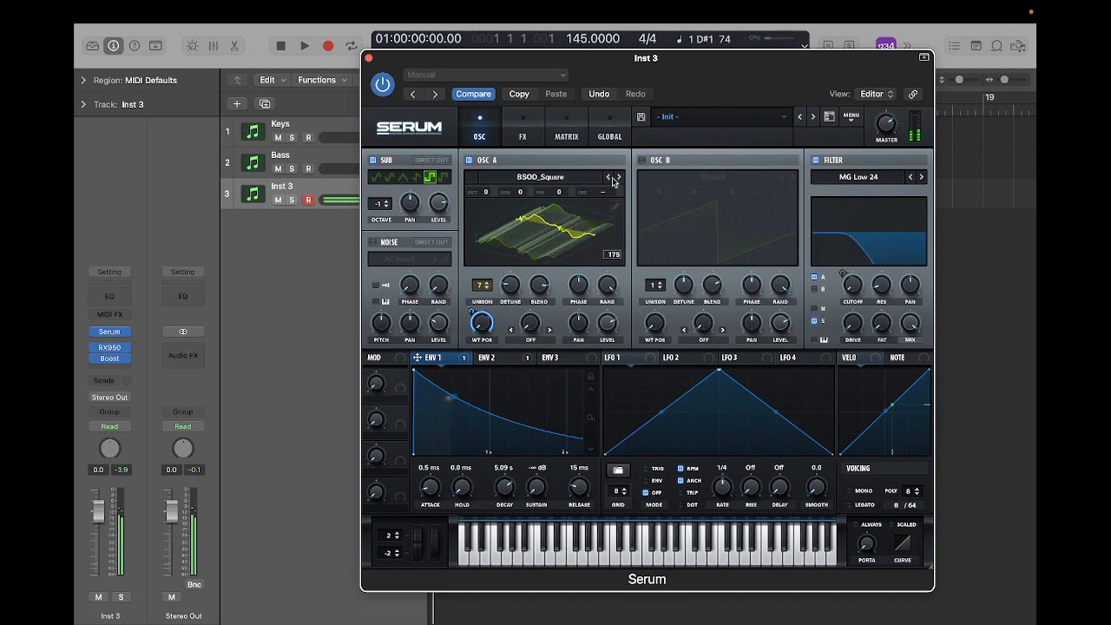
click(611, 178)
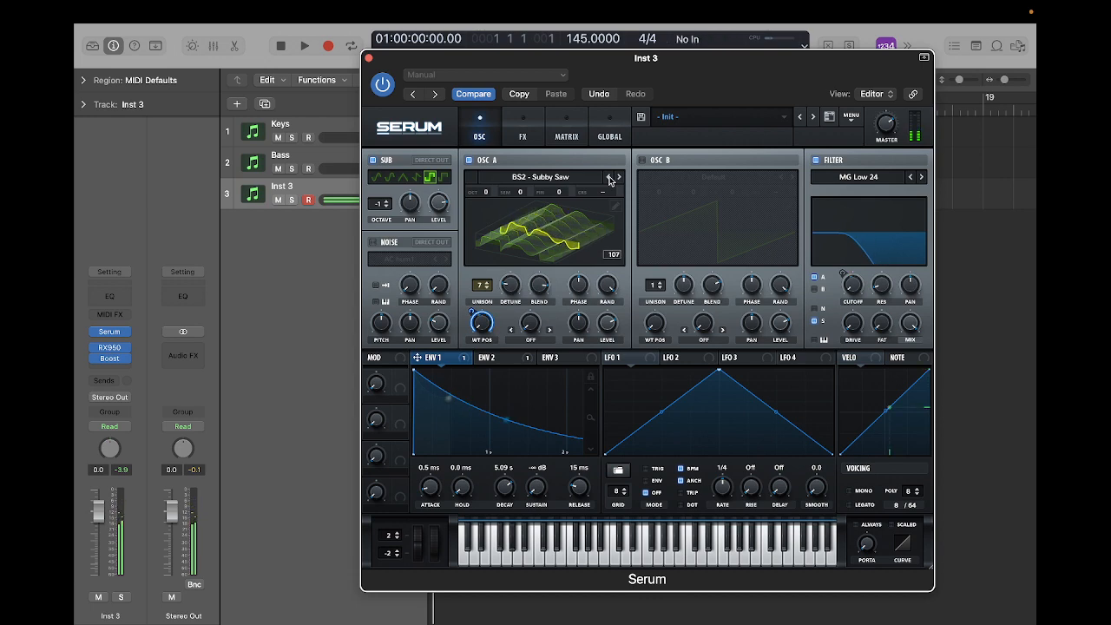
Disable the sub oscillator and audition OSC A's analog wavetables from DS Saw and Tri to Mellow But Instable, stepping back to MB Triangle (Metal)
click(373, 161)
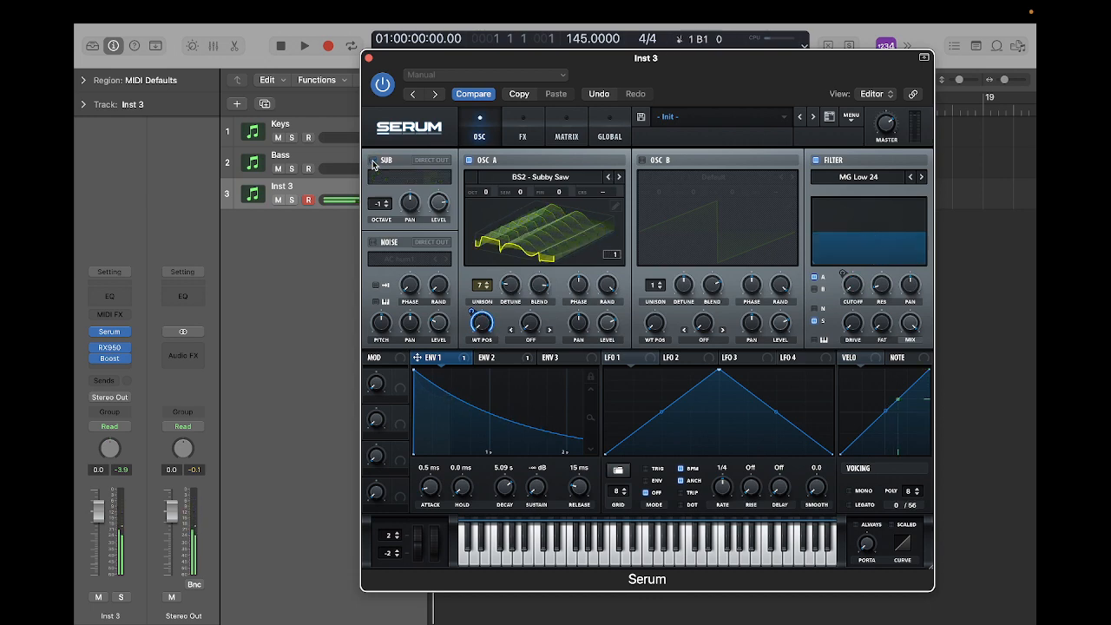
click(619, 177)
click(620, 178)
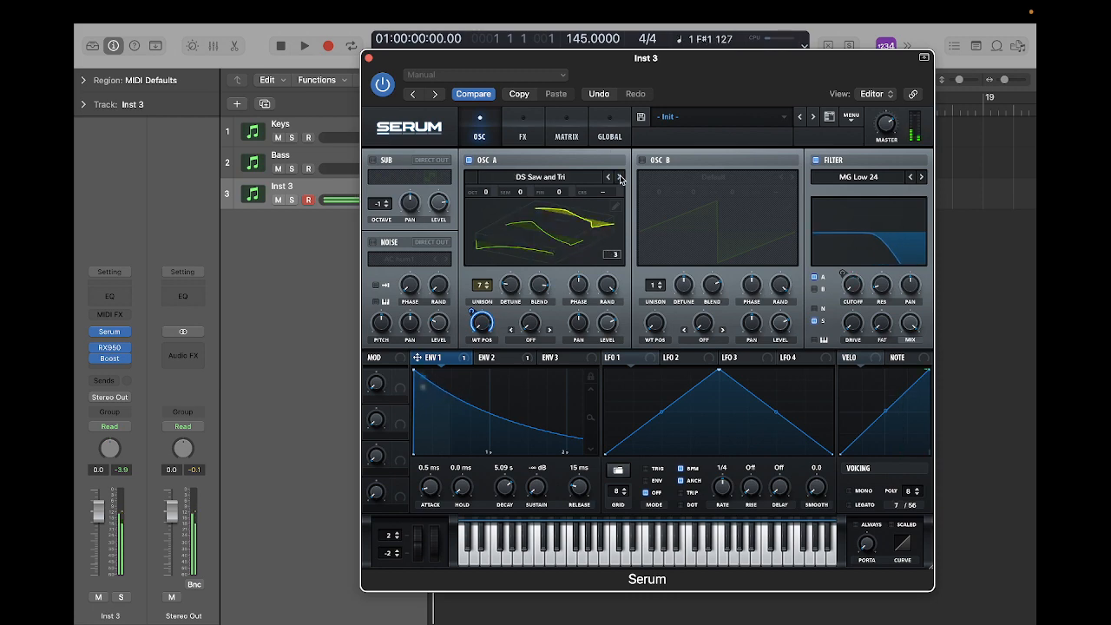
click(619, 178)
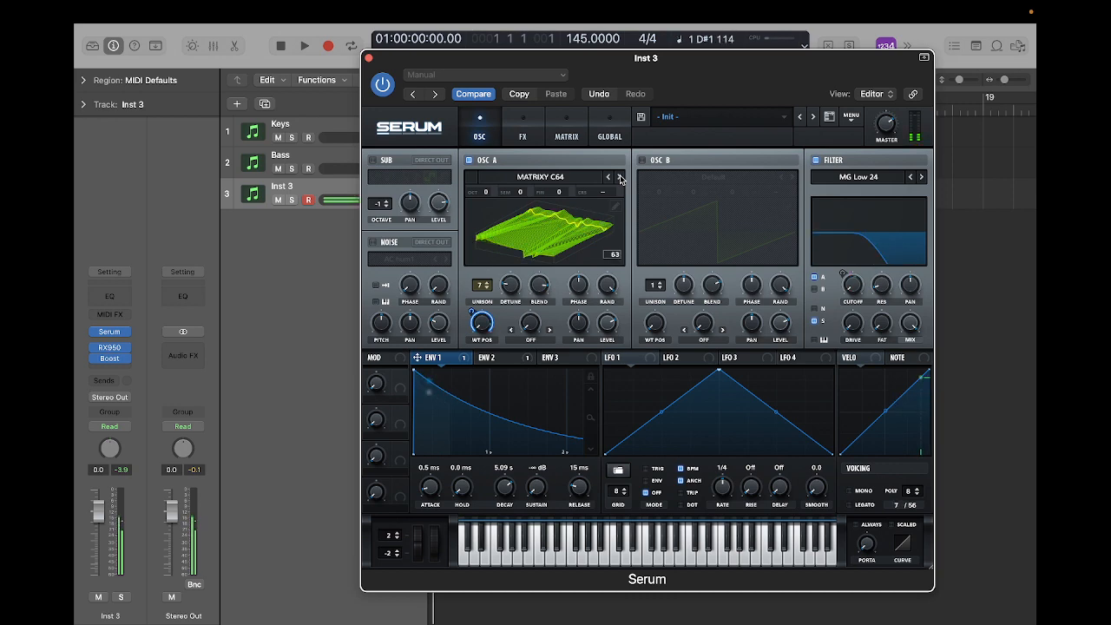
click(620, 178)
click(620, 178)
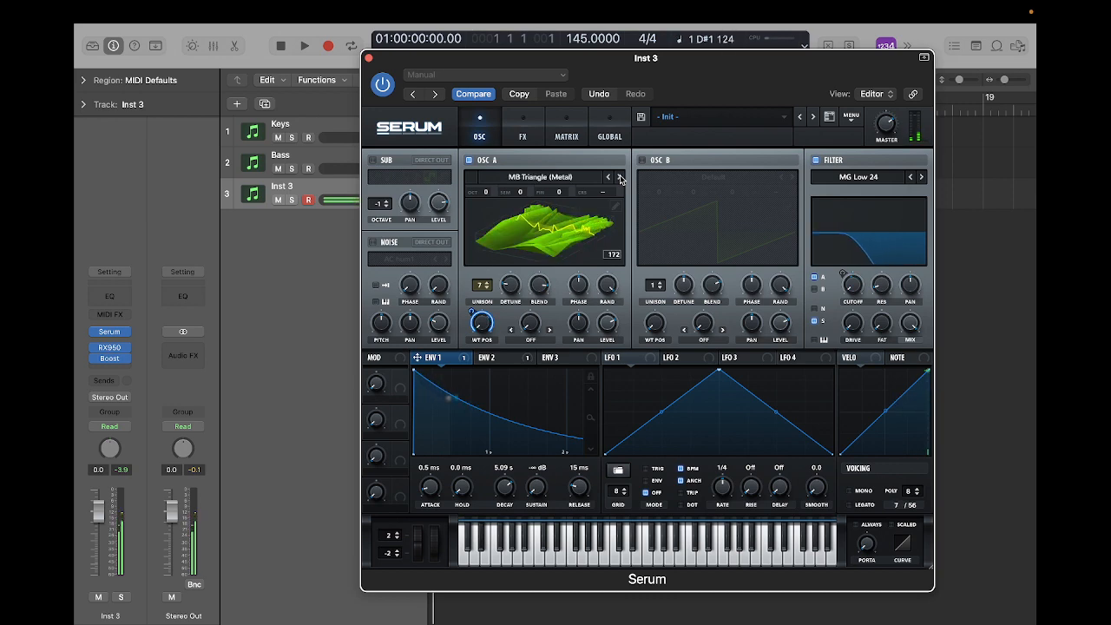
click(620, 178)
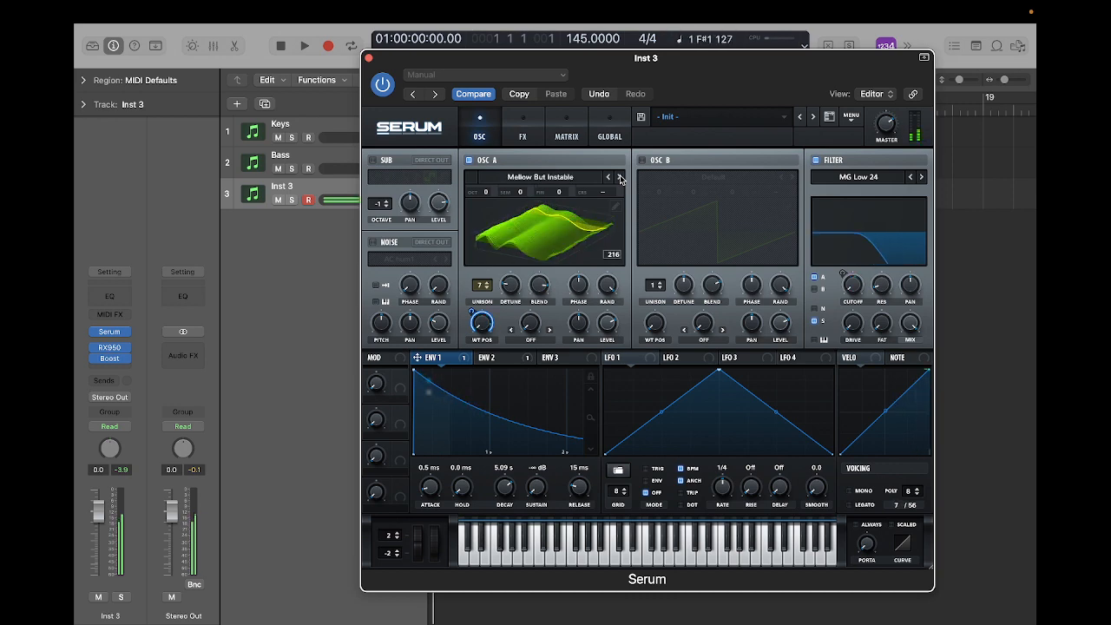
click(608, 178)
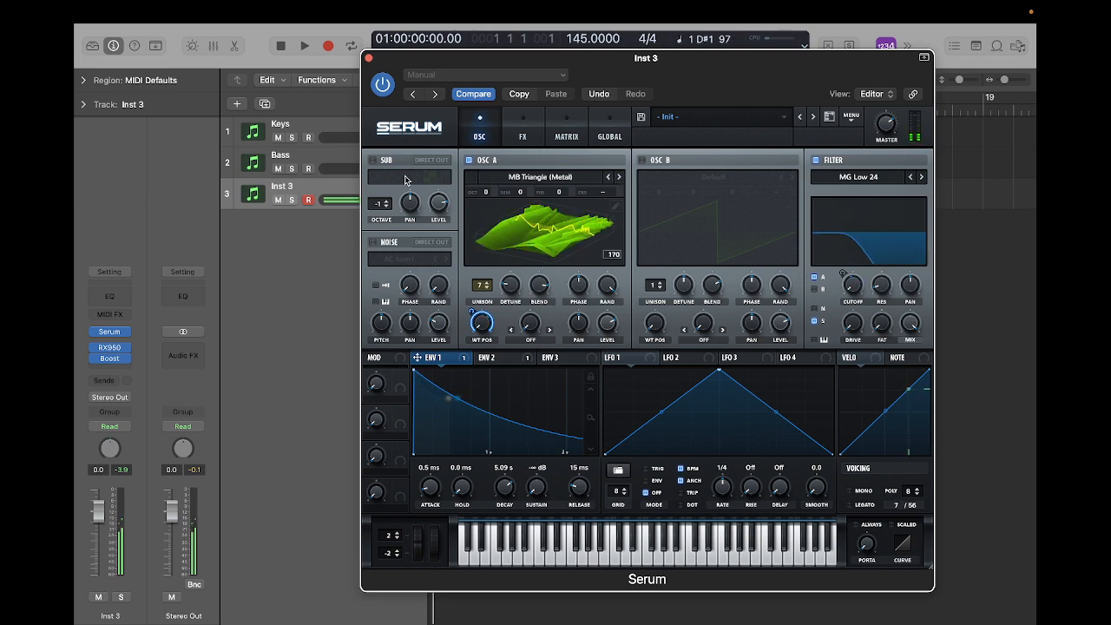
Re-enable the sub oscillator, select Mellow But Instable in OSC A, and compare the sound with the sub off and on
click(373, 162)
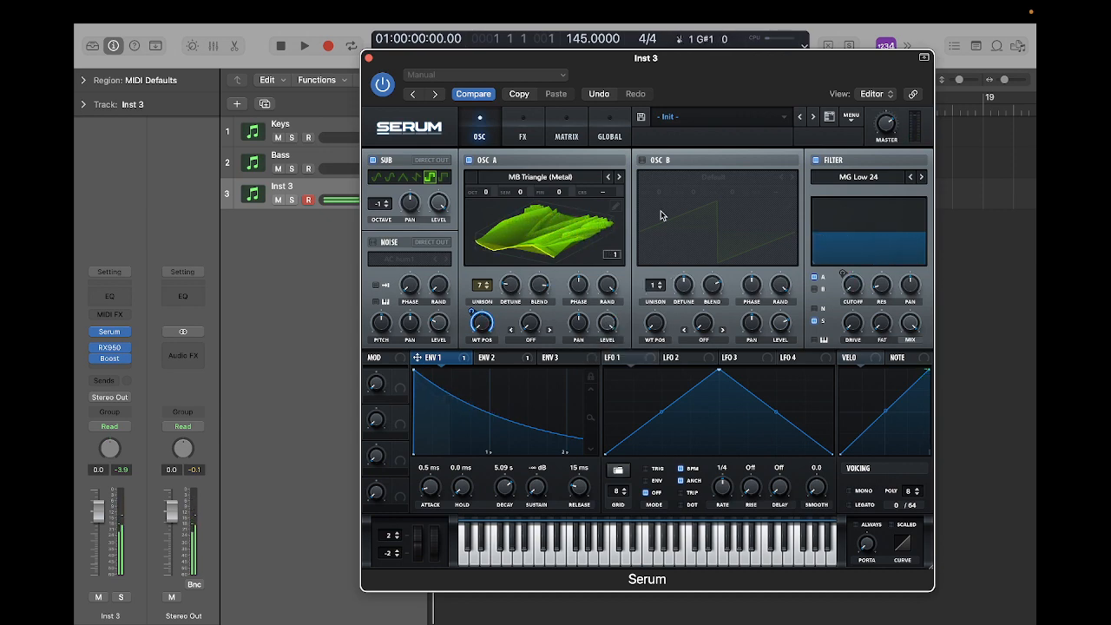
click(620, 177)
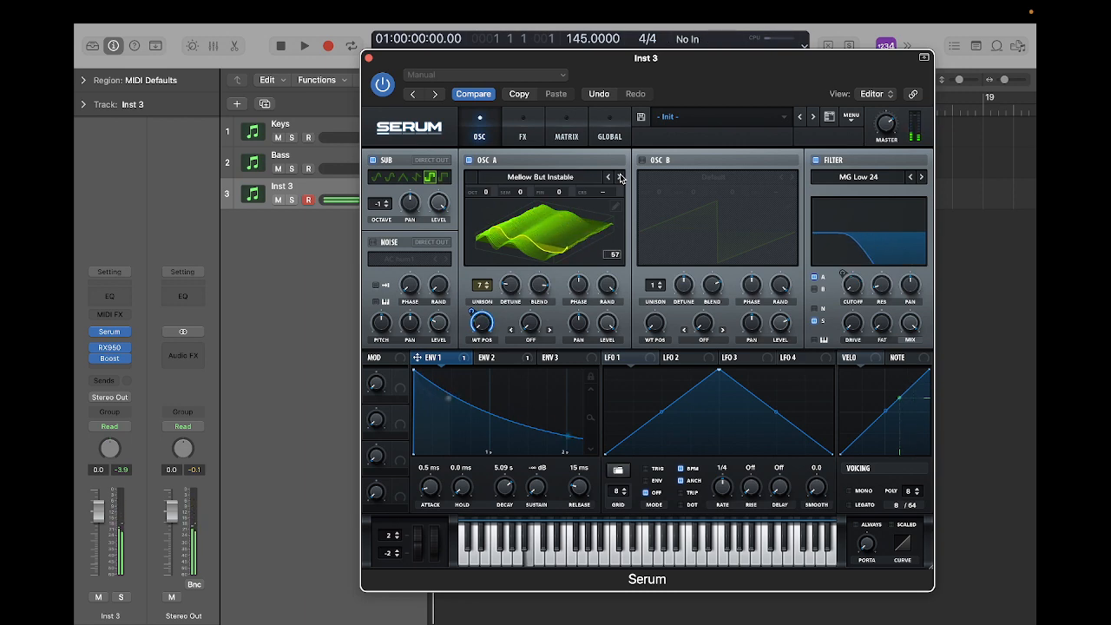
click(373, 161)
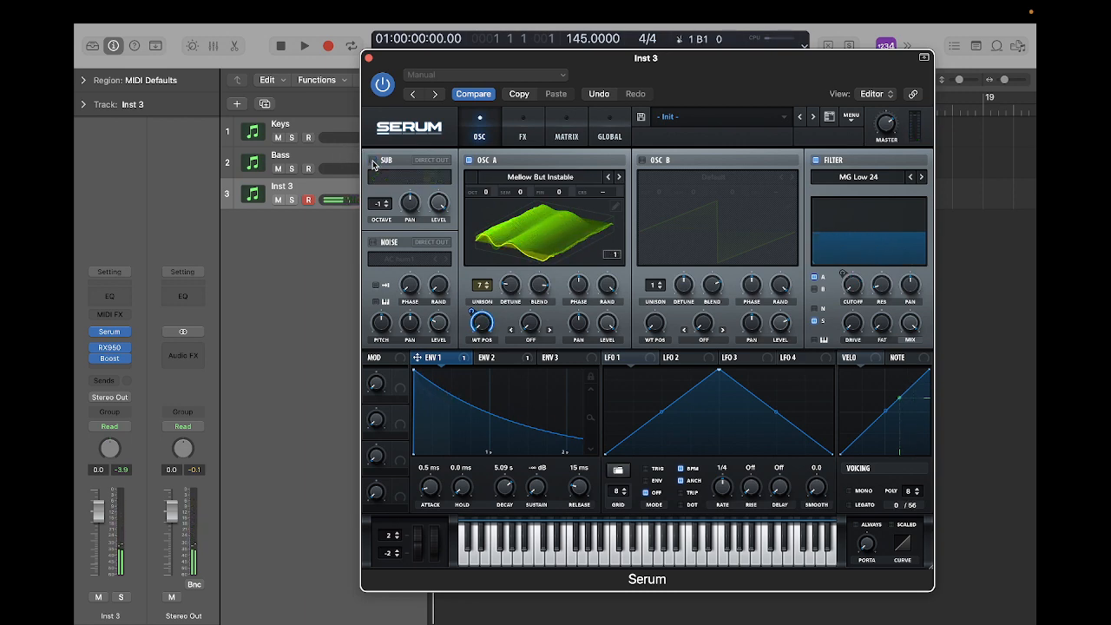
click(372, 161)
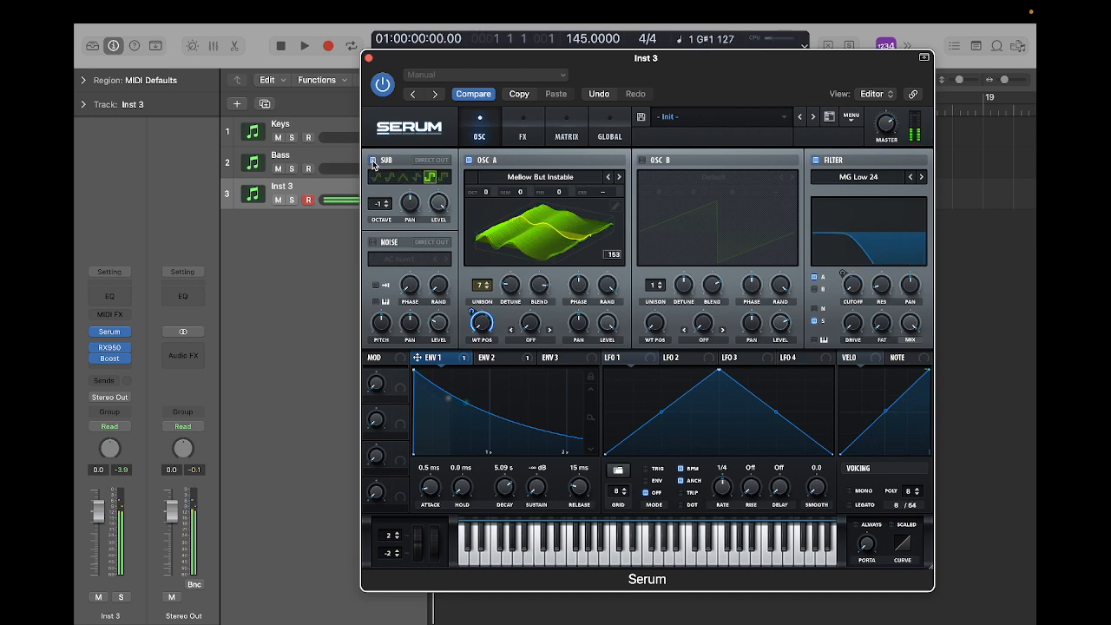
With OSC A temporarily disabled, audition the sub oscillator's waveforms and direct output, and set its waveform to triangle
click(468, 161)
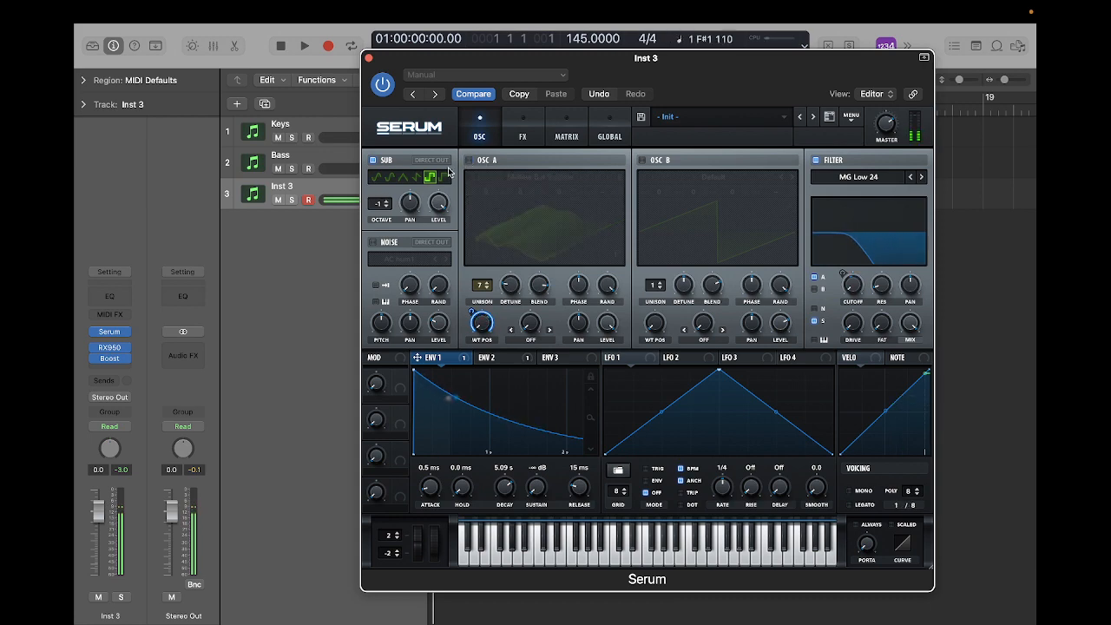
click(415, 178)
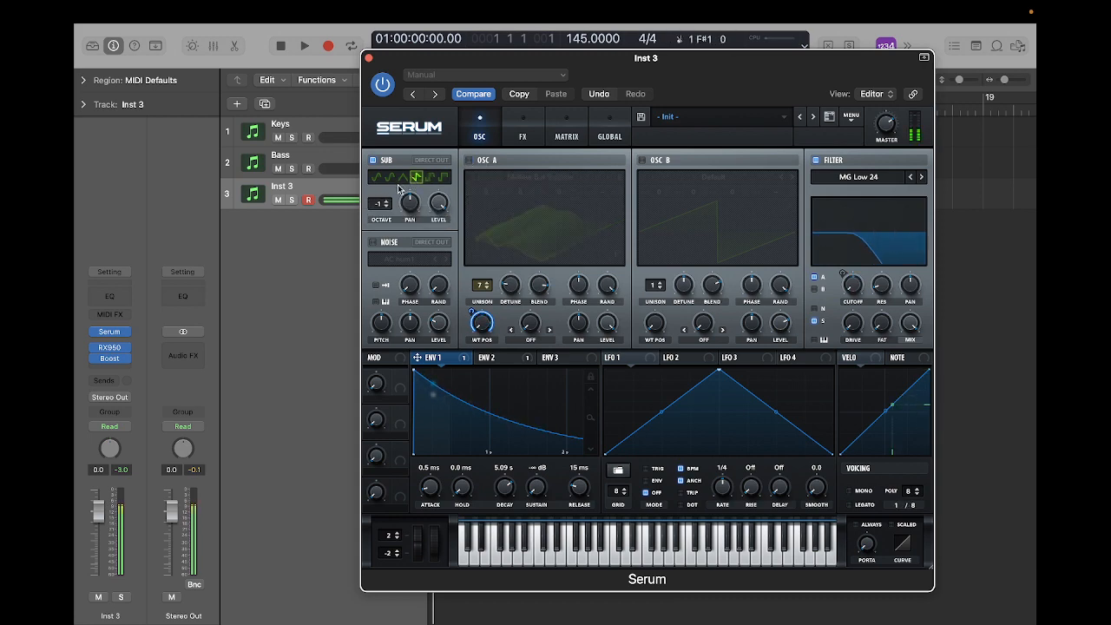
click(403, 179)
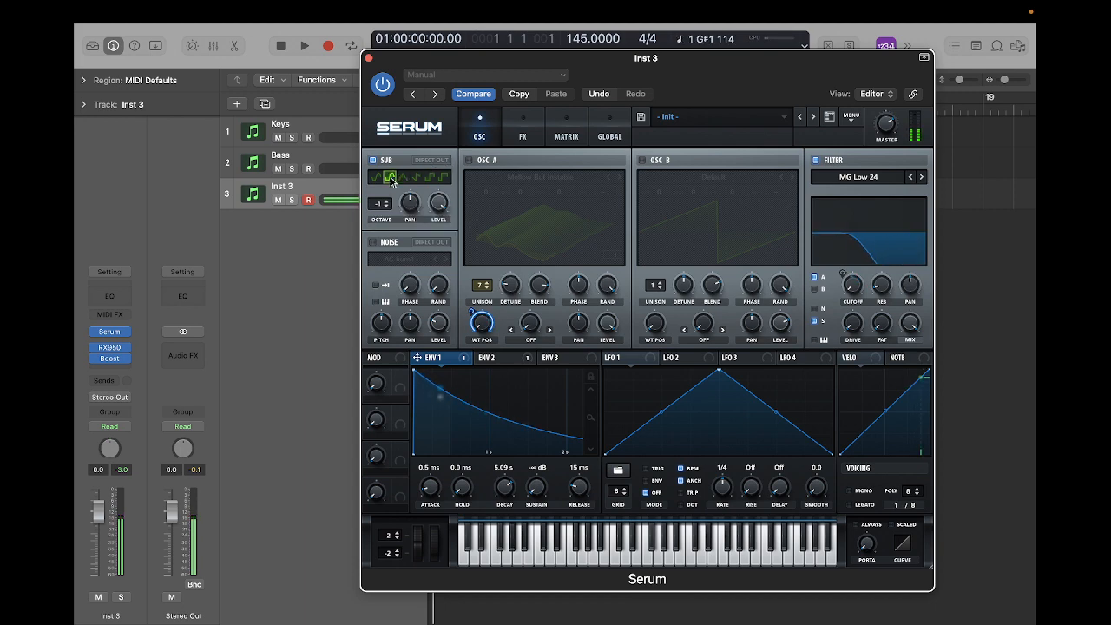
click(447, 161)
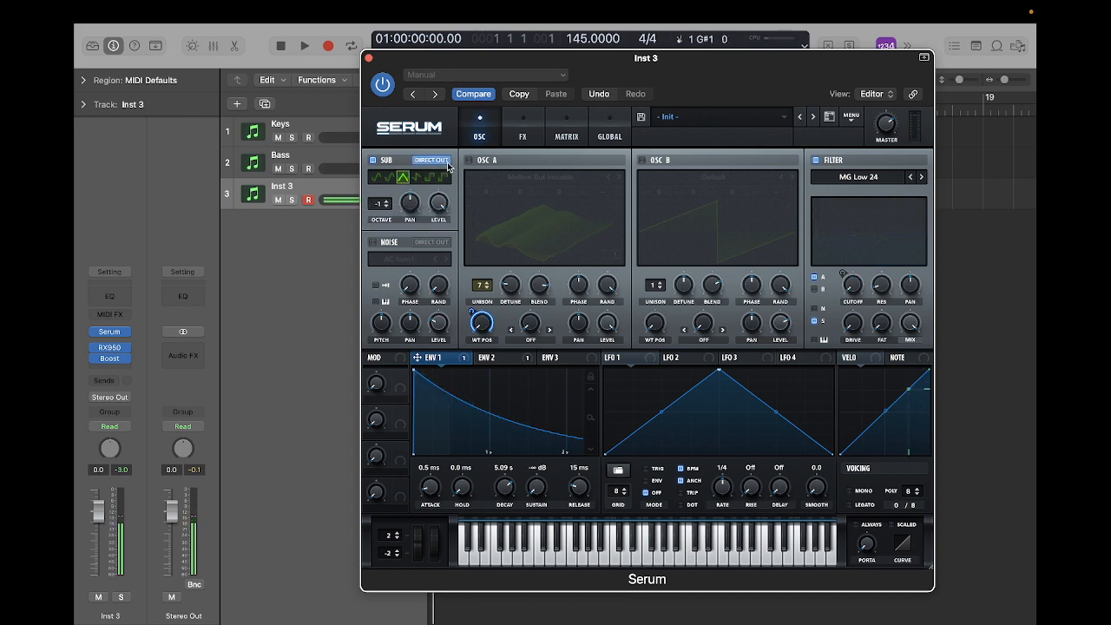
click(447, 162)
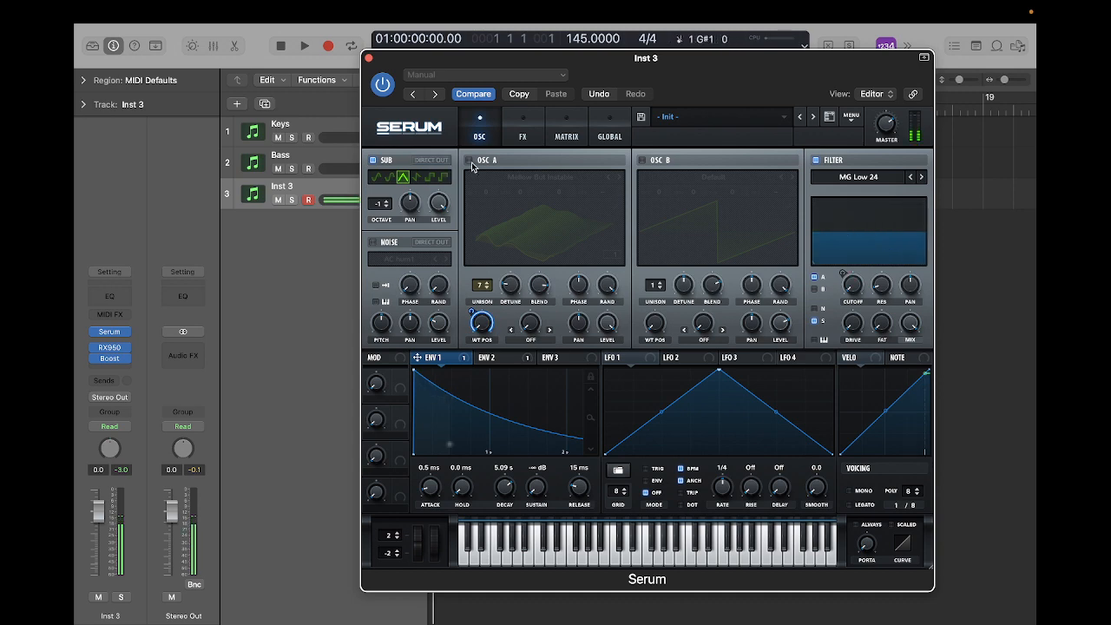
click(468, 161)
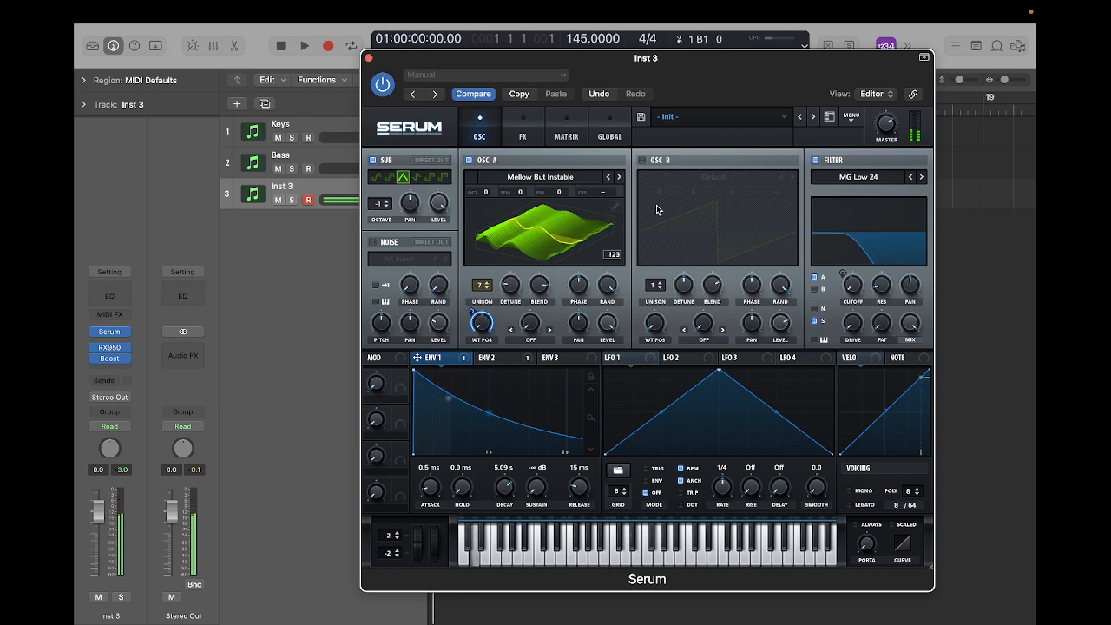
Enable OSC B, route it through the filter, and set the sustain of ENV 2 to 58.01%
mouse_move(657, 209)
click(643, 160)
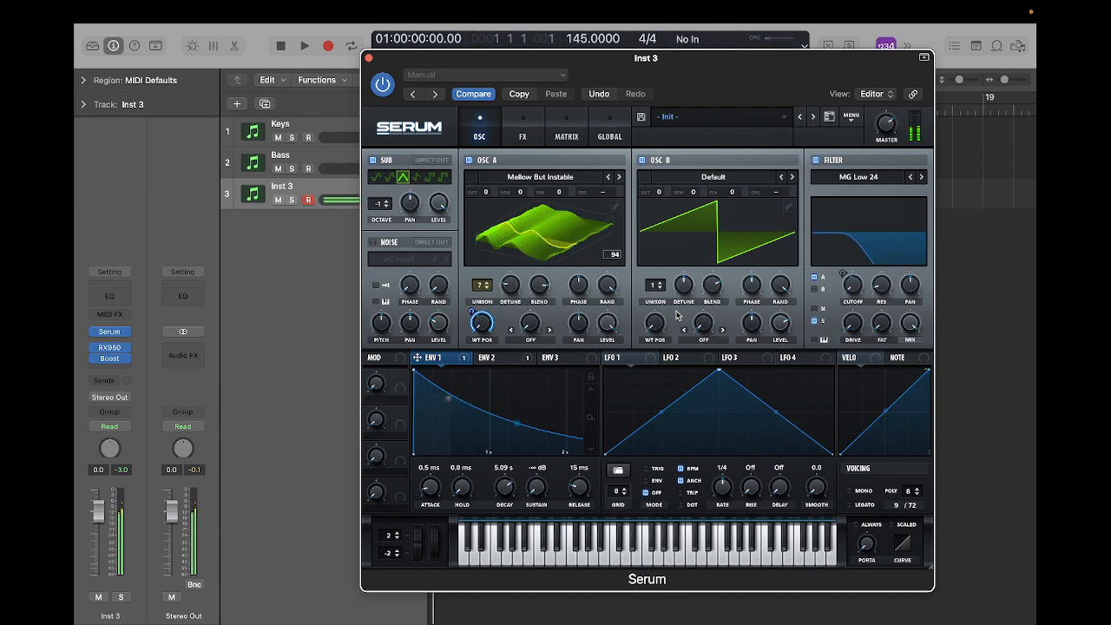
click(517, 359)
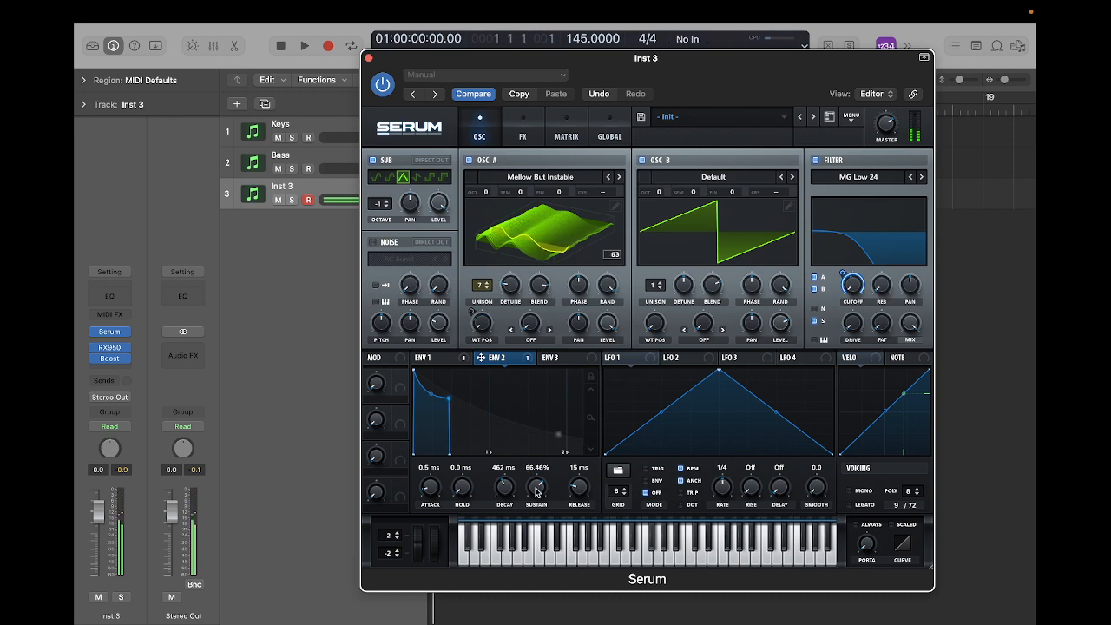
drag(535, 492, 539, 506)
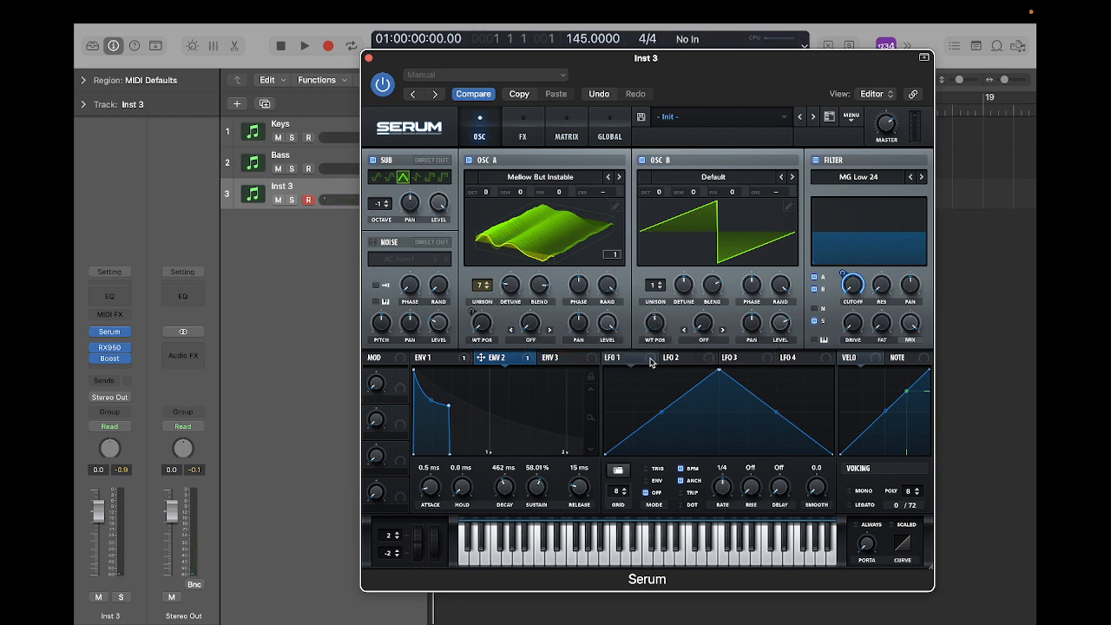
Assign LFO 1 to OSC B's wavetable position and load the 4088 wavetable in OSC B
drag(656, 327, 658, 326)
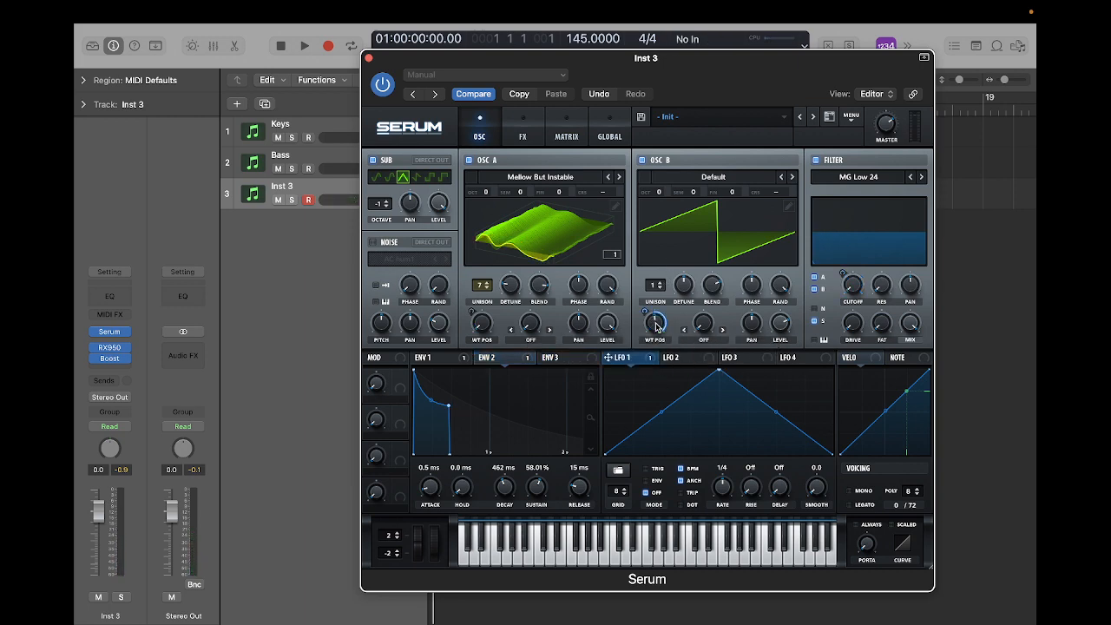
click(733, 217)
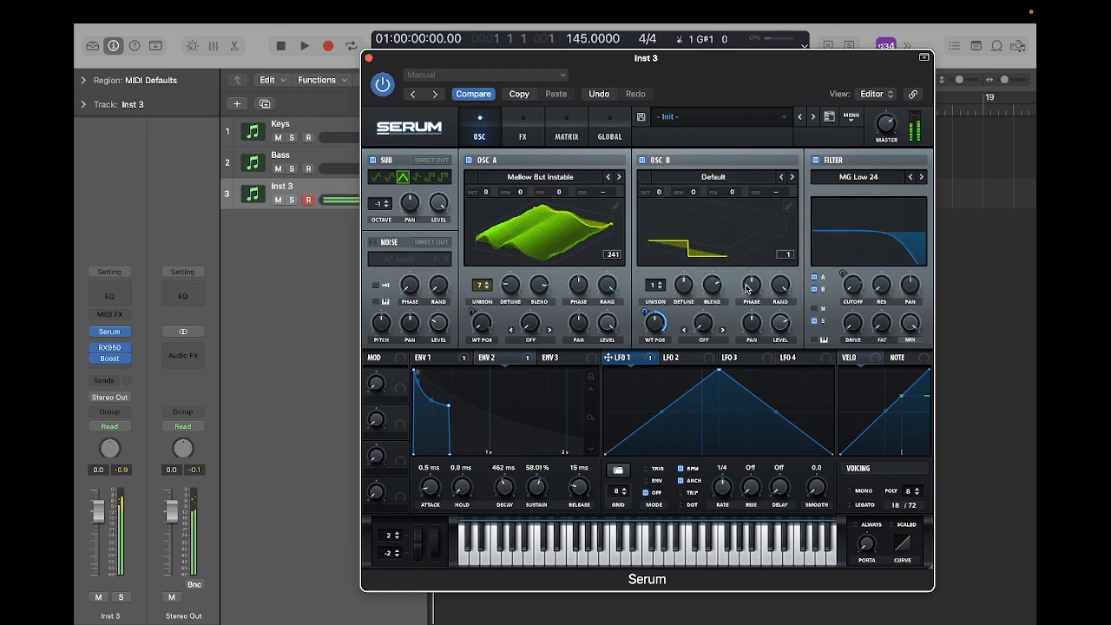
click(789, 177)
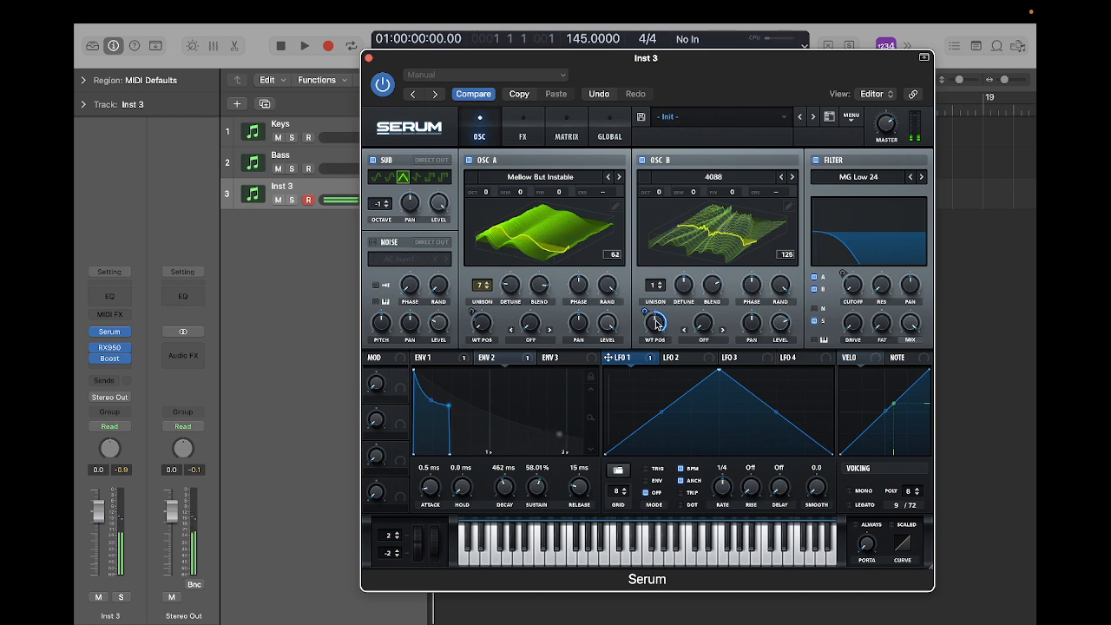
Adjust OSC B's wavetable position, checking its modulation routing in the matrix, and set LFO 1's rate to 2 bar
drag(657, 323, 664, 359)
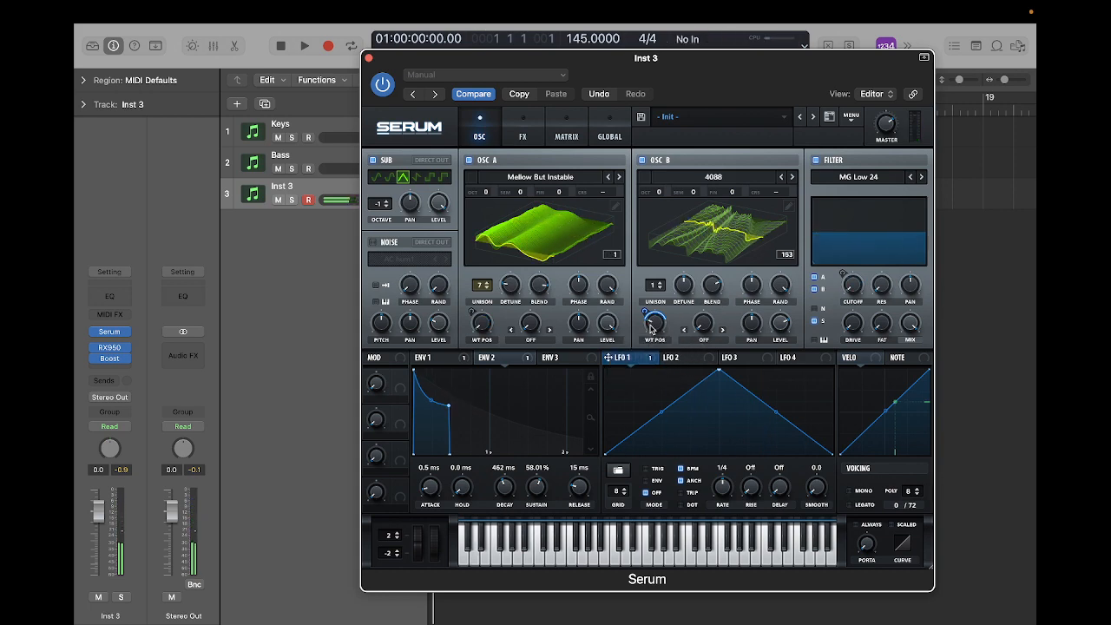
click(568, 138)
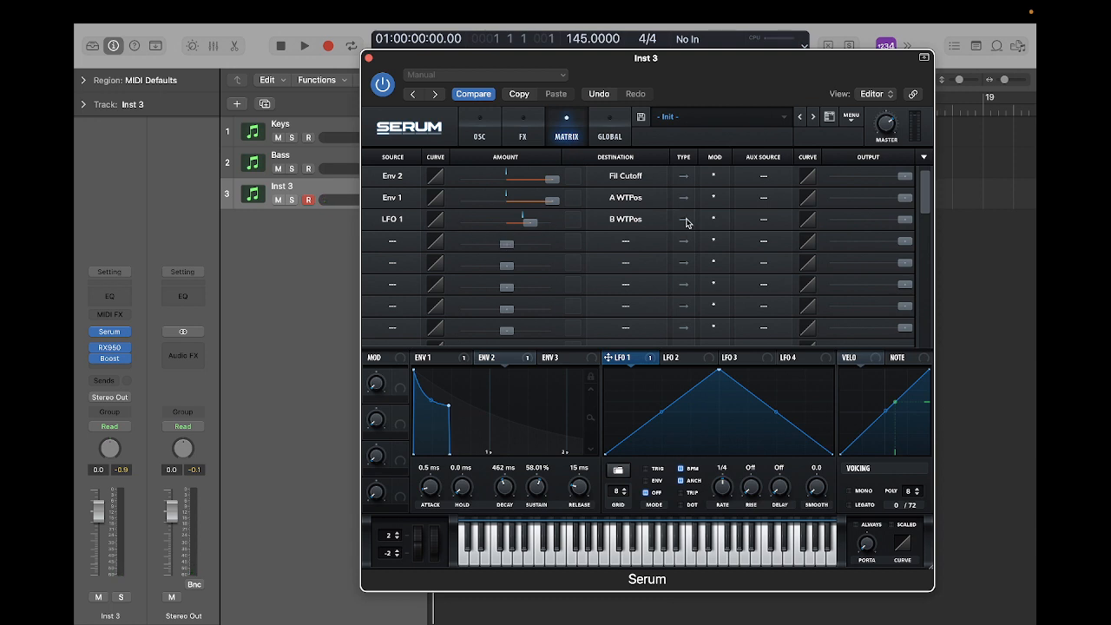
click(480, 138)
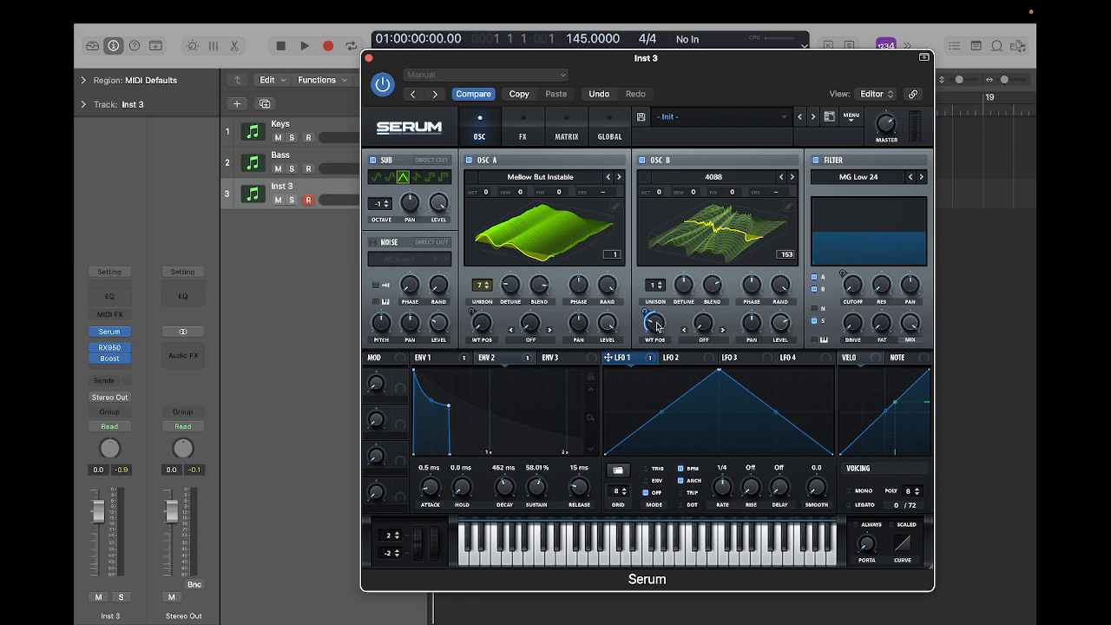
drag(657, 326, 662, 310)
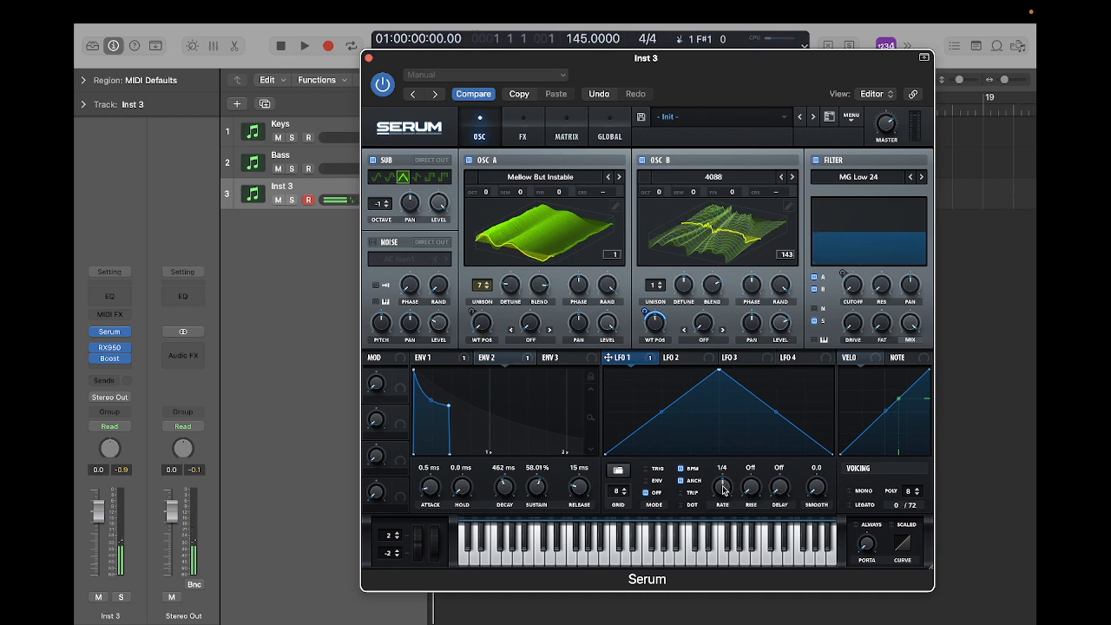
drag(725, 493, 720, 516)
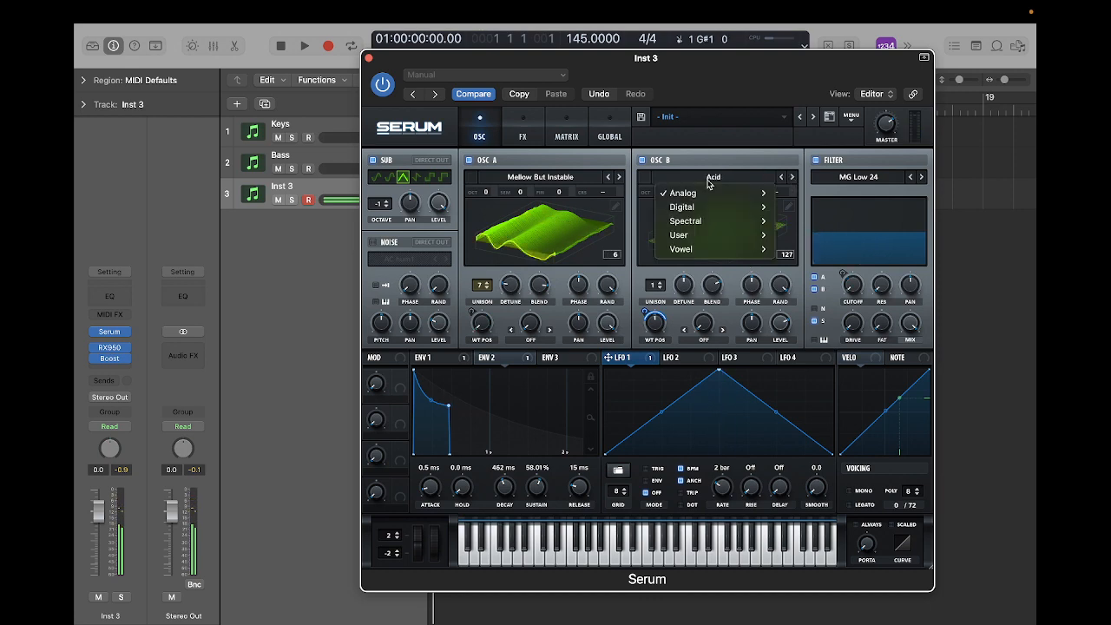
Load the spectral wavetable Grimace [SN] in OSC B, set its unison to 3 voices, and adjust the unison detune and blend
mouse_move(738, 220)
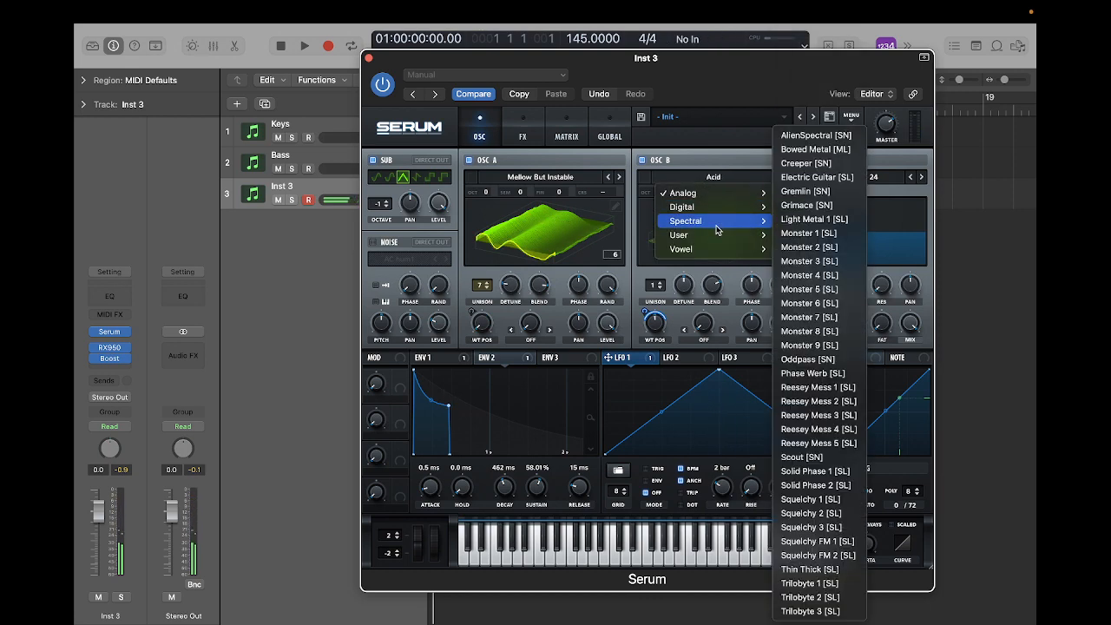
click(816, 136)
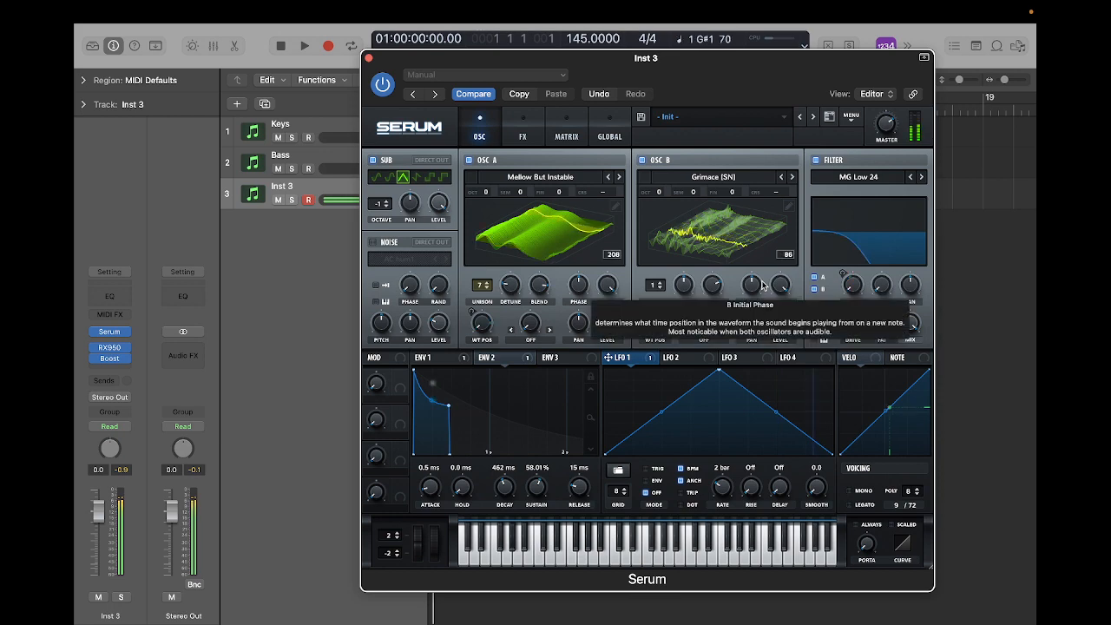
mouse_move(656, 289)
mouse_down()
mouse_move(657, 272)
mouse_move(689, 354)
mouse_up()
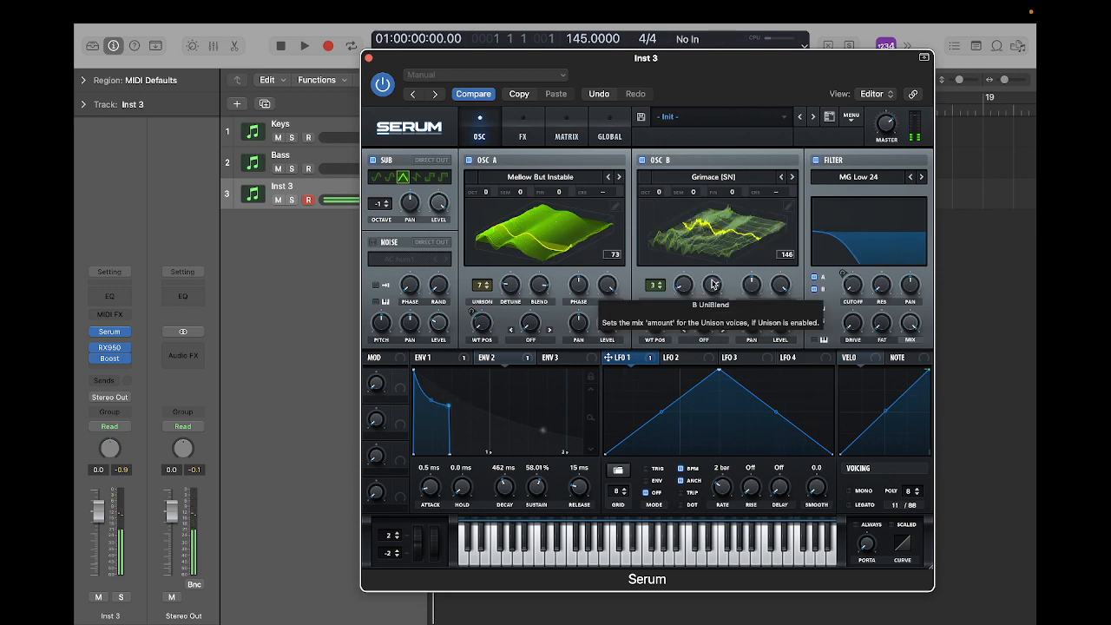
drag(713, 285, 716, 261)
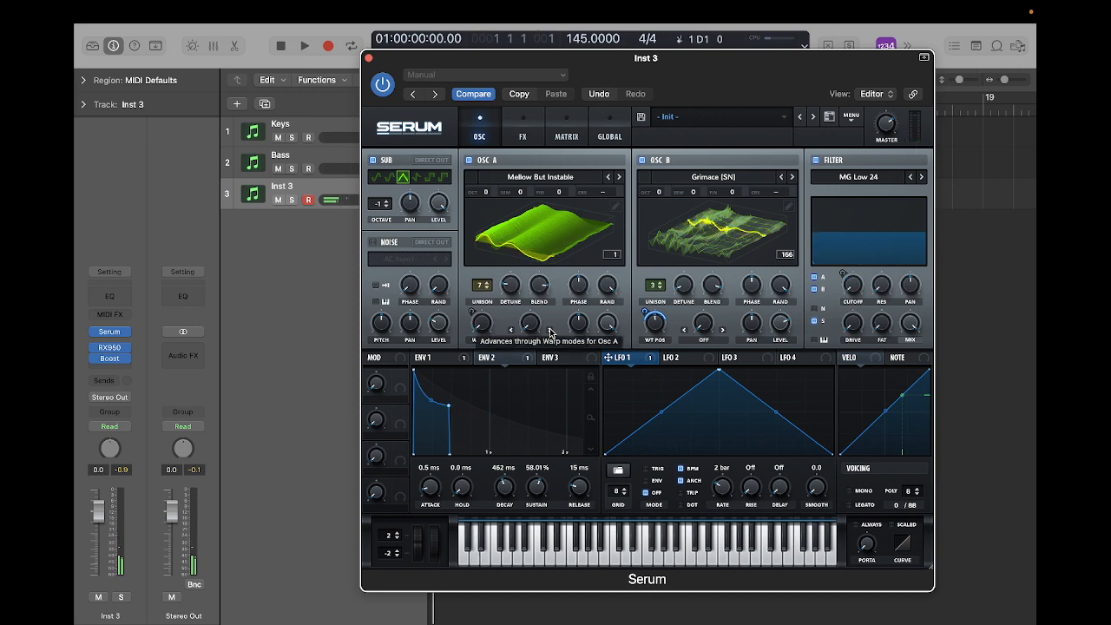
Set OSC A's warp mode to a Bend type and modulate the warp amount with LFO 2
click(685, 357)
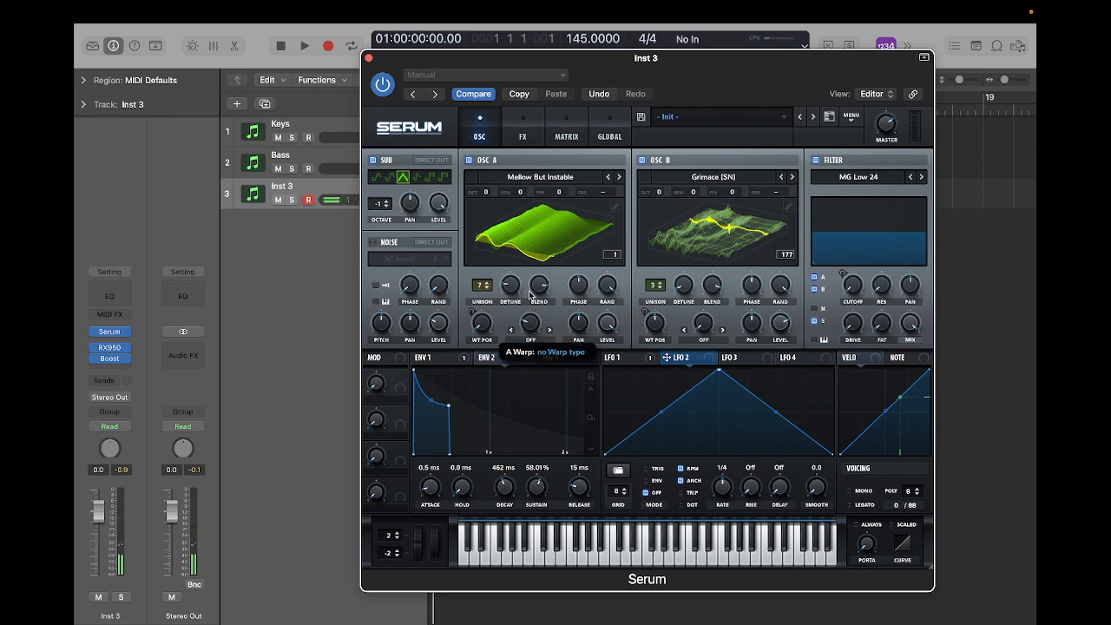
click(531, 347)
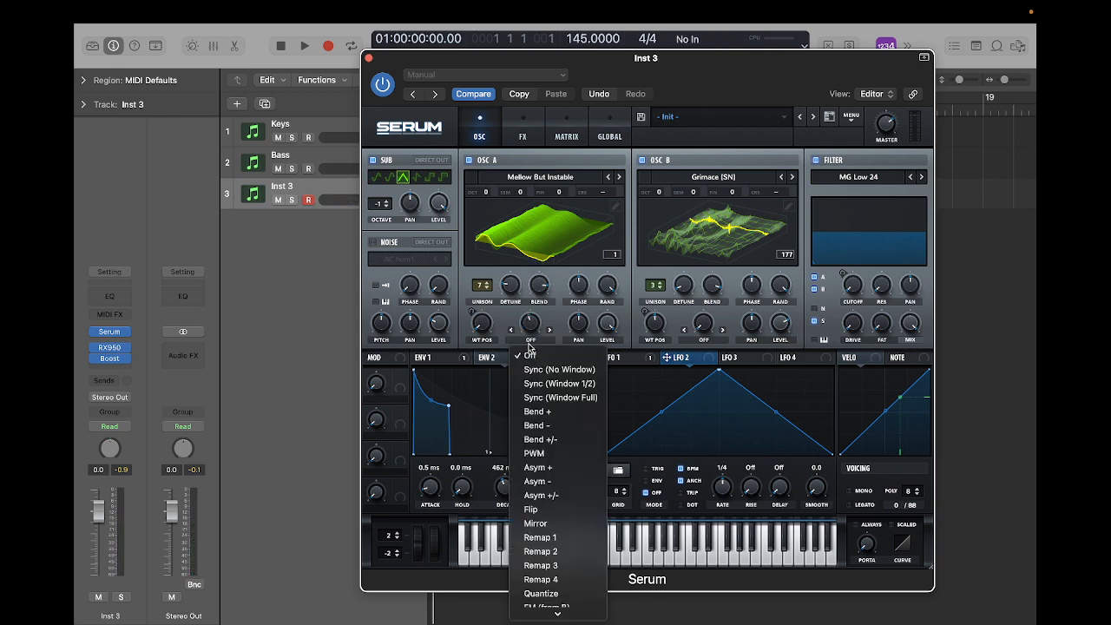
click(556, 417)
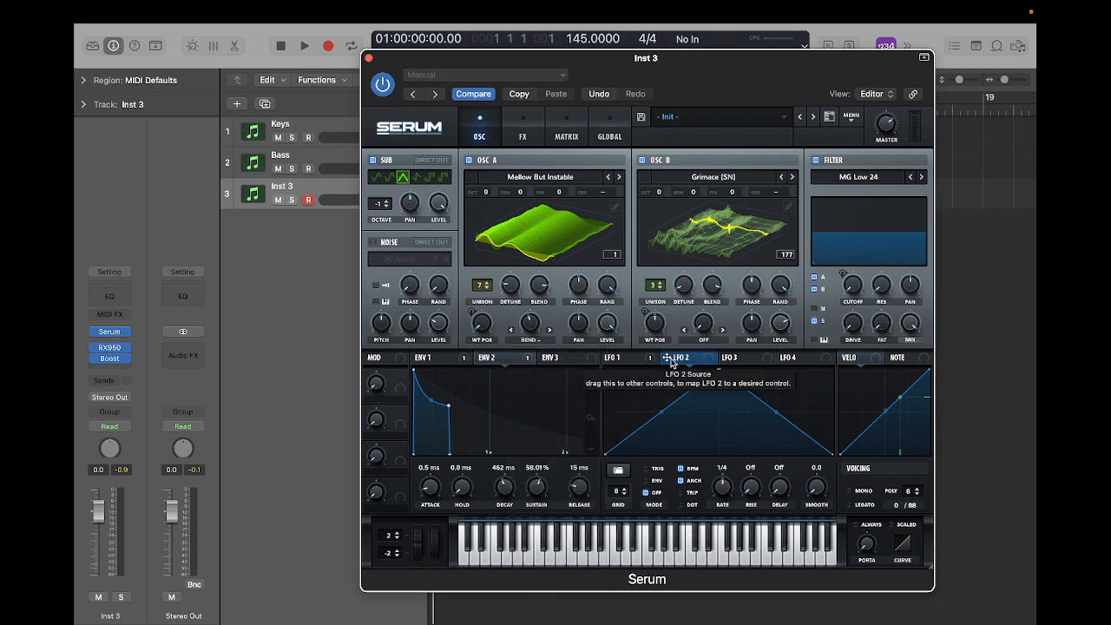
drag(614, 356, 534, 323)
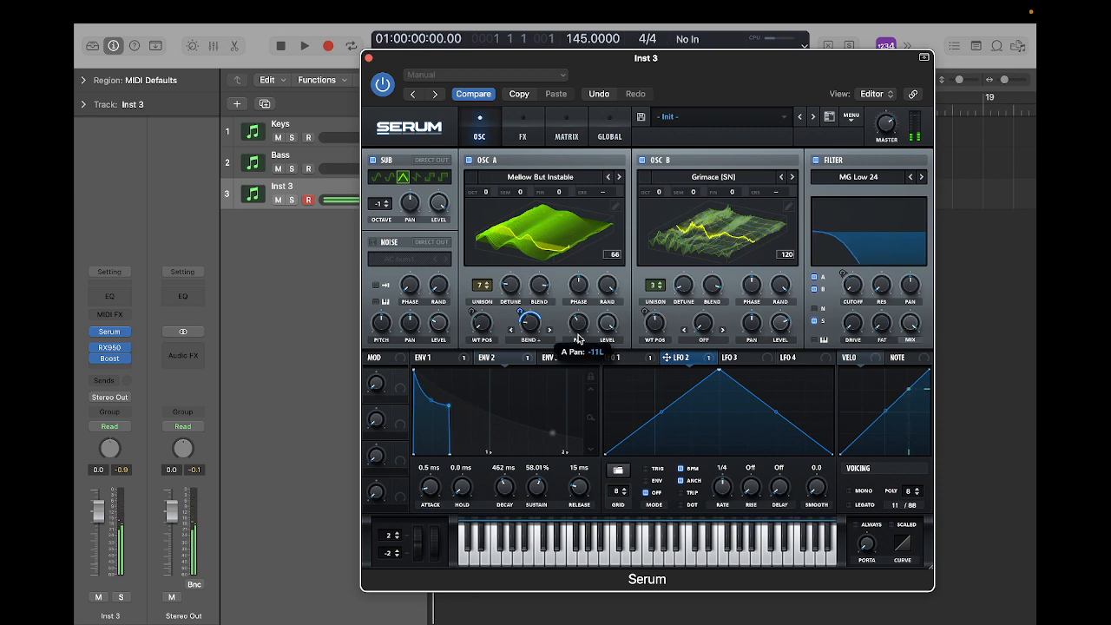
Set OSC B's warp mode to Asym + and modulate its warp amount with LFO 3 at a 2 bar rate
click(719, 345)
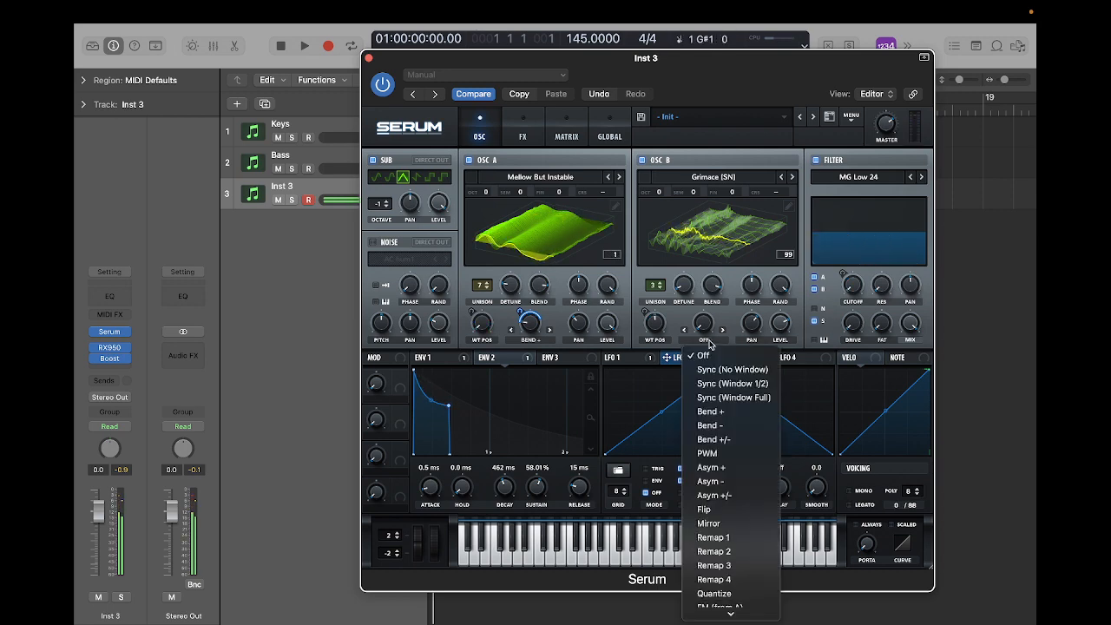
click(748, 469)
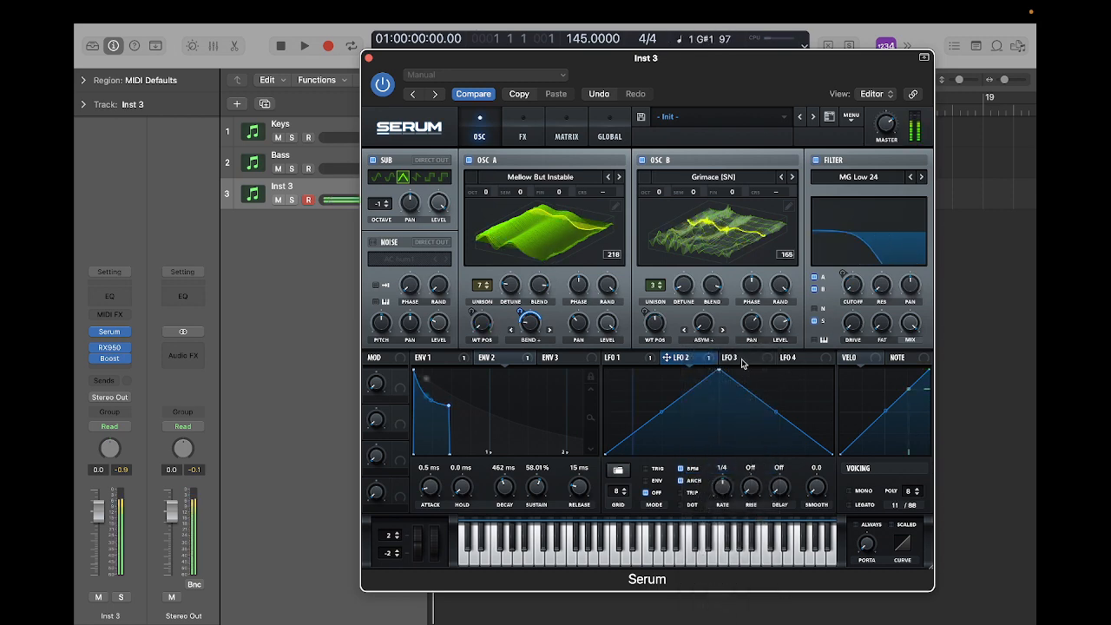
drag(705, 333, 715, 254)
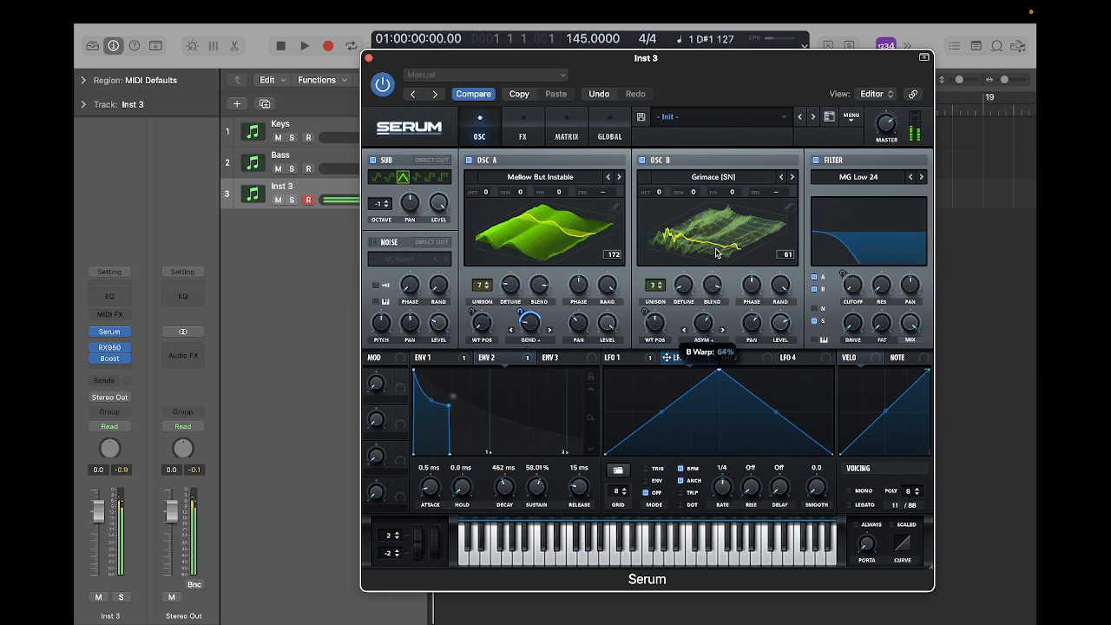
click(717, 251)
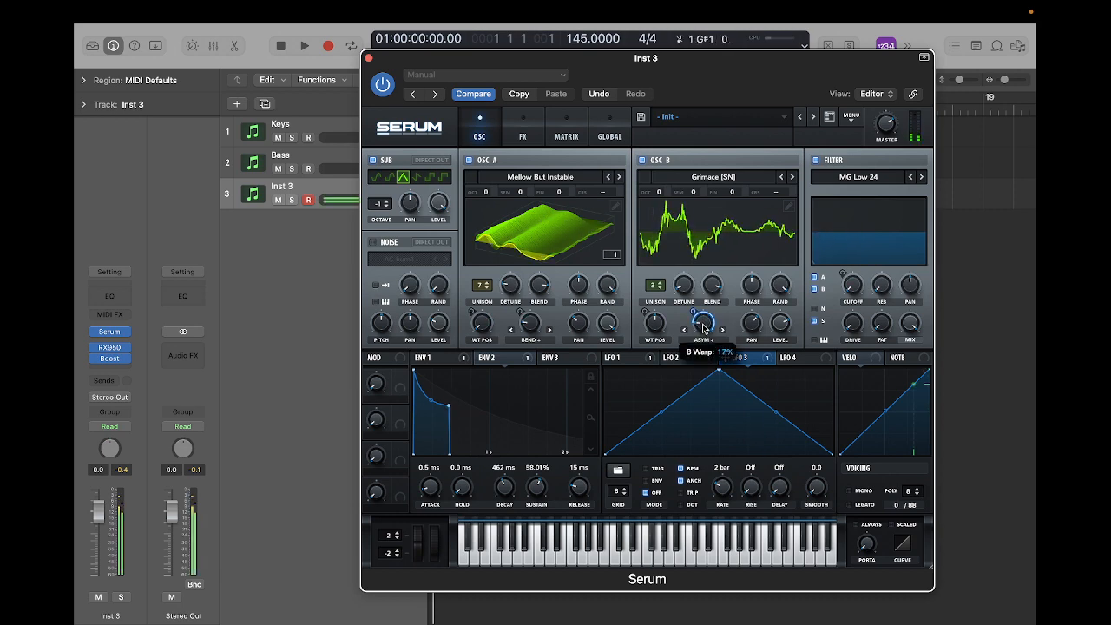
drag(693, 312, 693, 327)
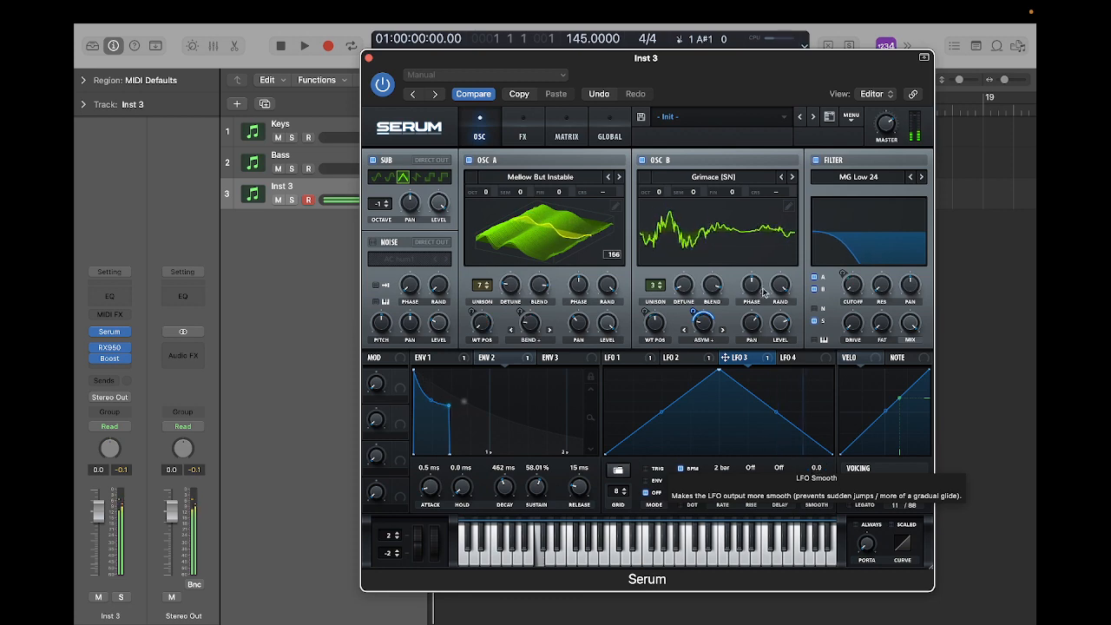
click(722, 234)
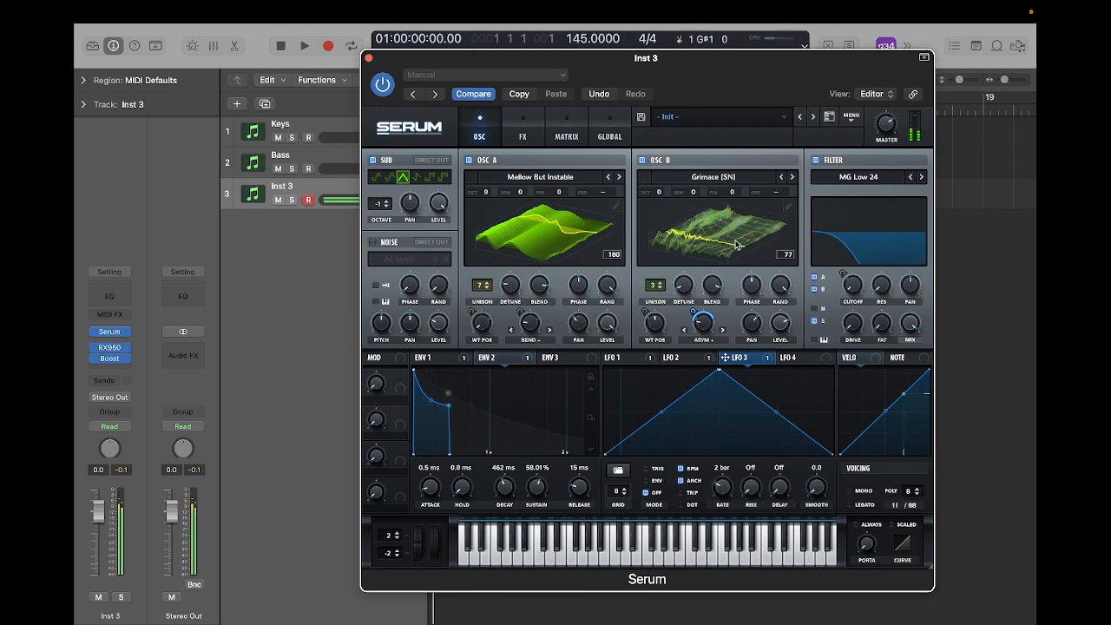
Audition OSC B with OSC A and the sub oscillator switched off, and re-enable both
click(469, 161)
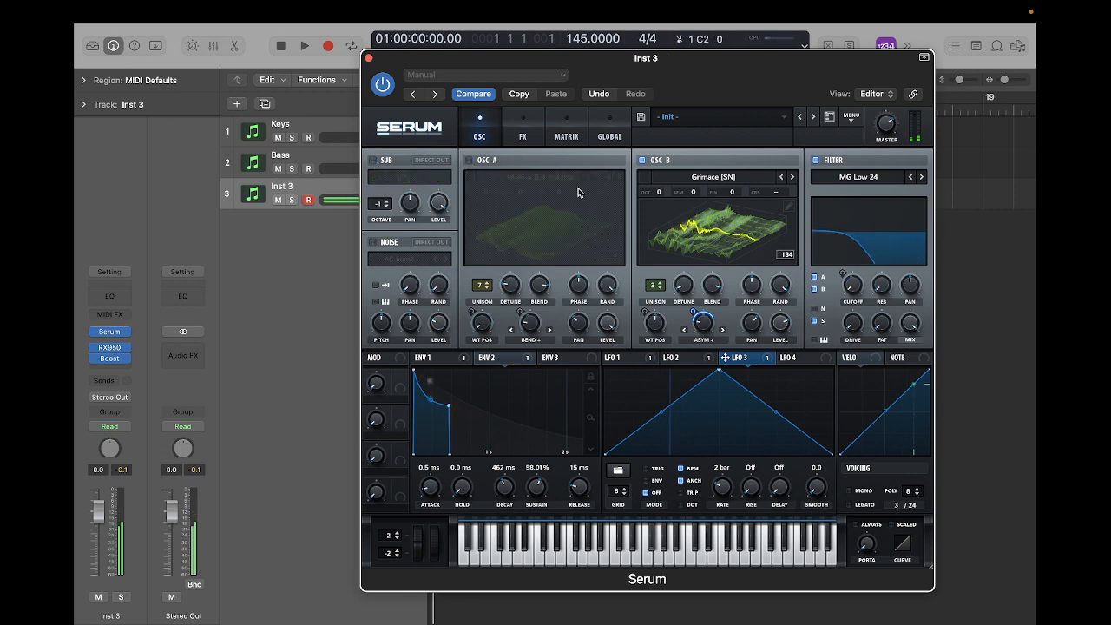
click(469, 160)
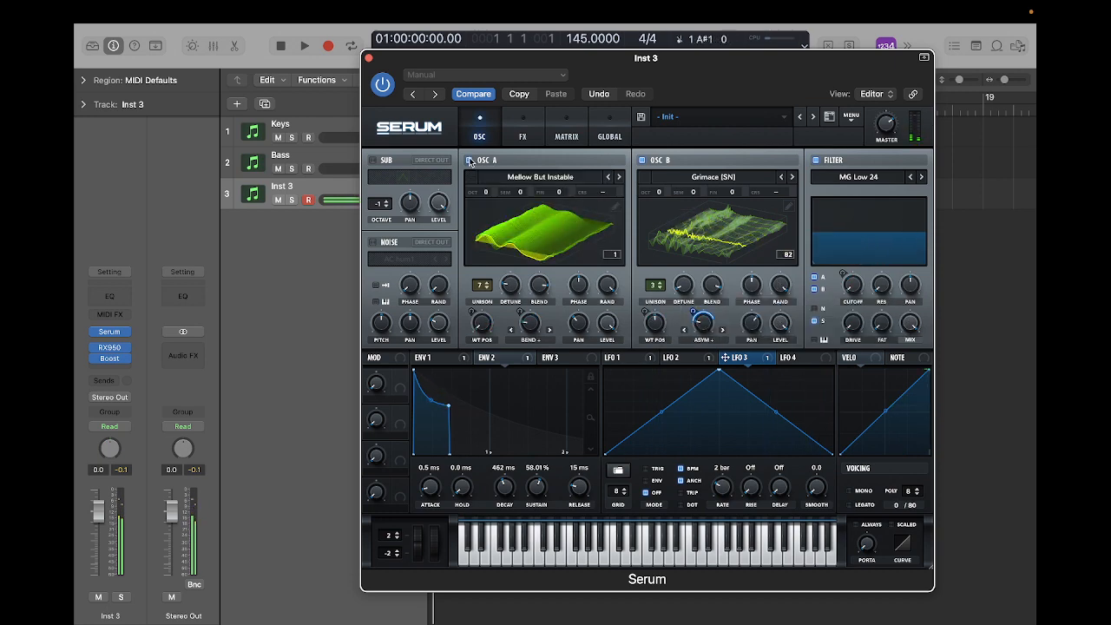
click(375, 160)
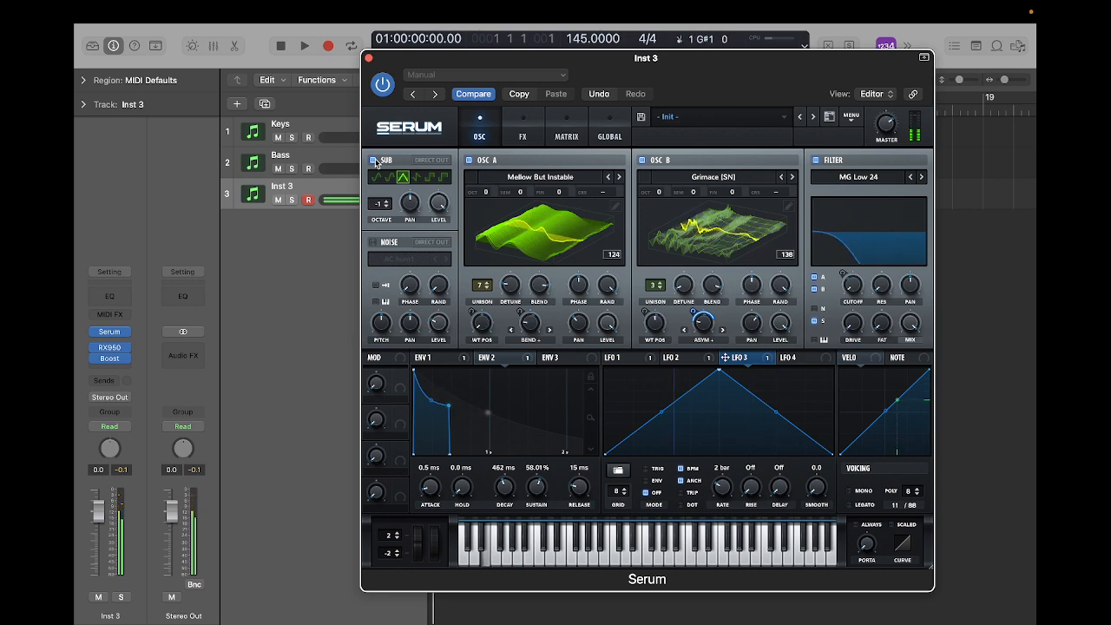
Open the RX950 effect on Inst 3 and arrange its window beside the Serum window
click(369, 59)
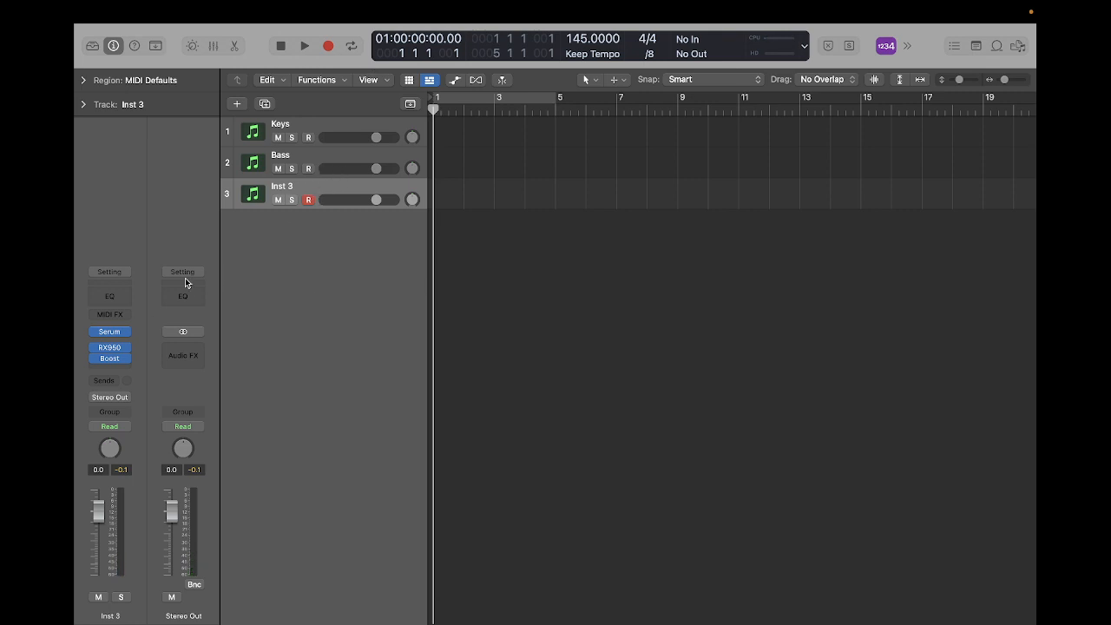
click(109, 331)
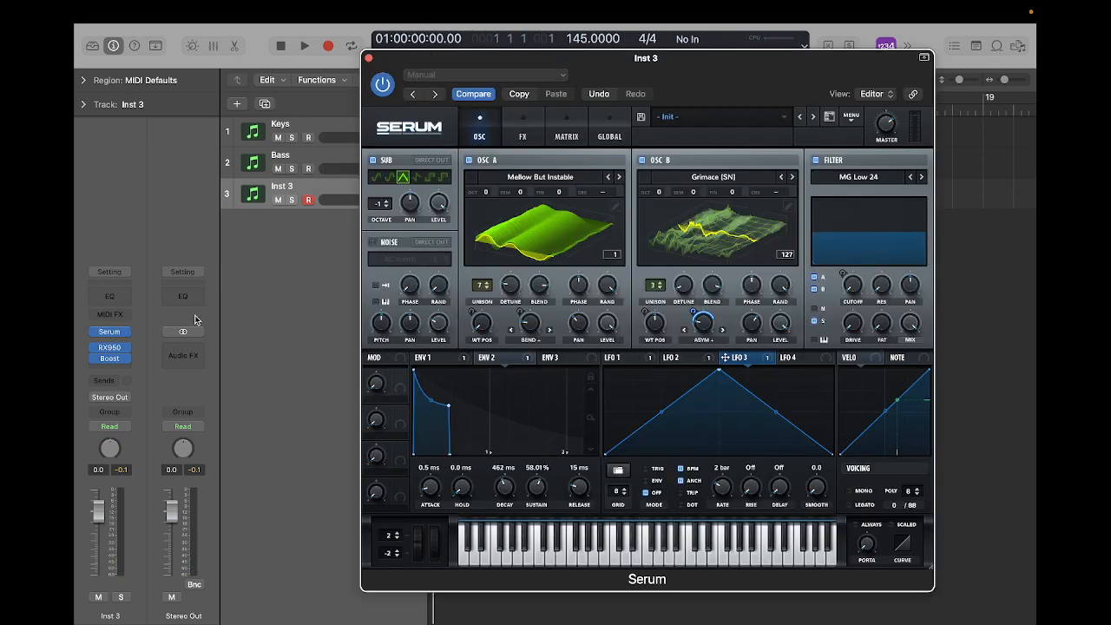
click(110, 349)
drag(449, 255, 407, 374)
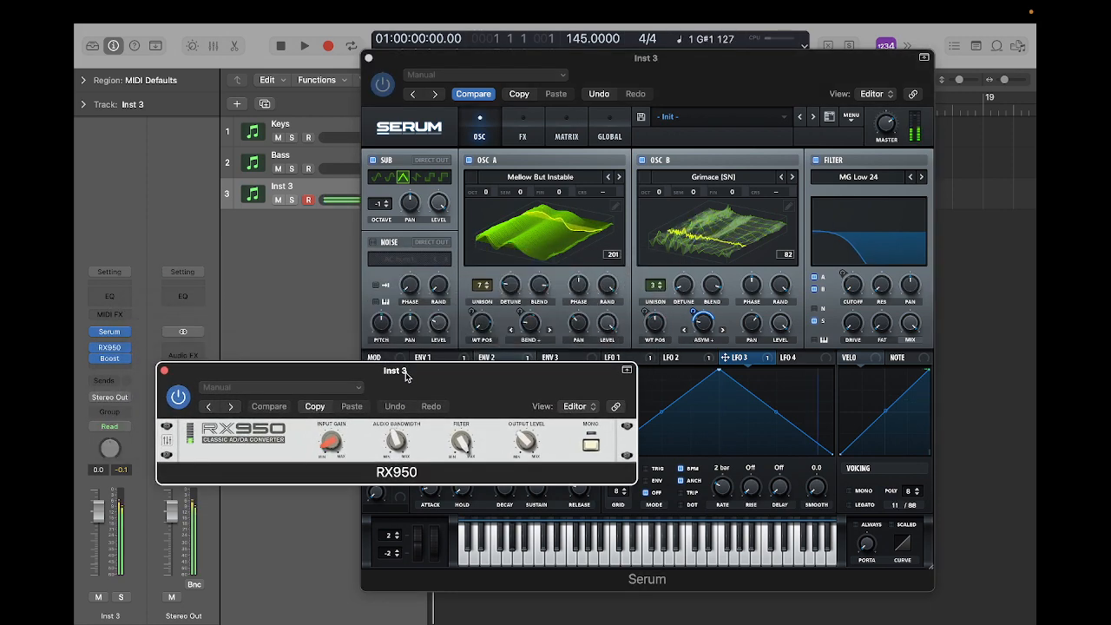
drag(717, 64, 780, 60)
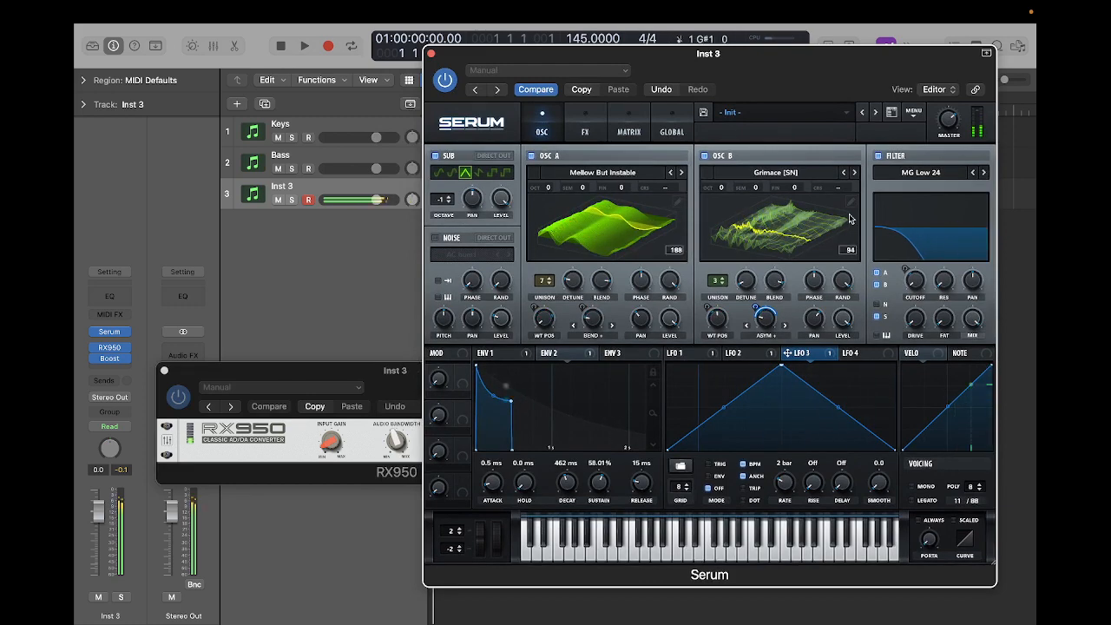
click(132, 472)
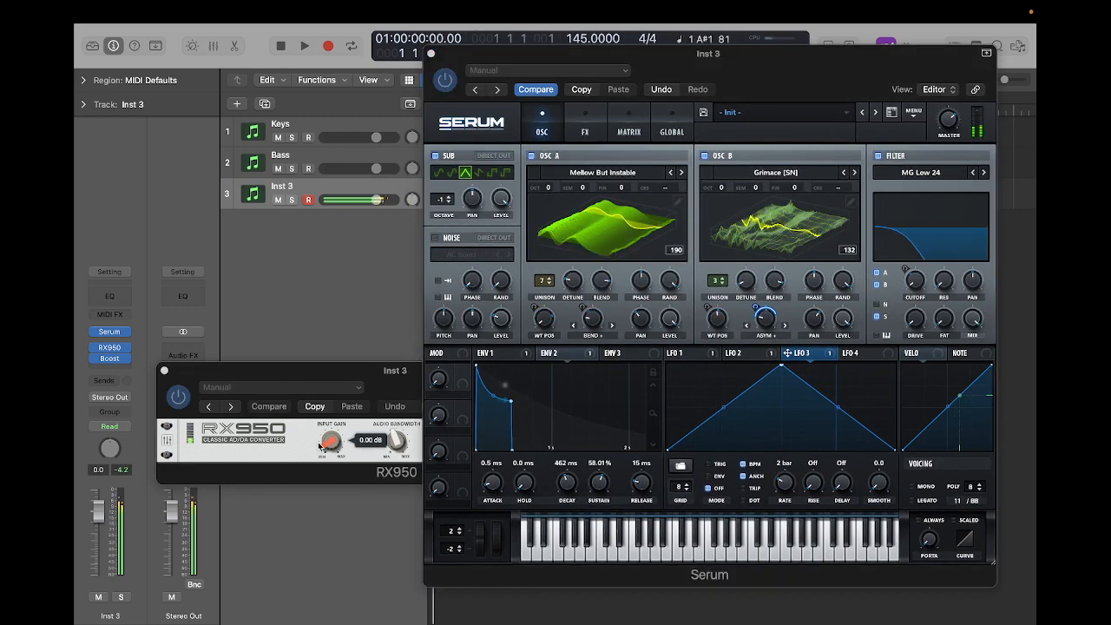
Adjust Serum's master level and the RX950's input gain while auditioning the bass
click(949, 124)
drag(948, 103, 950, 88)
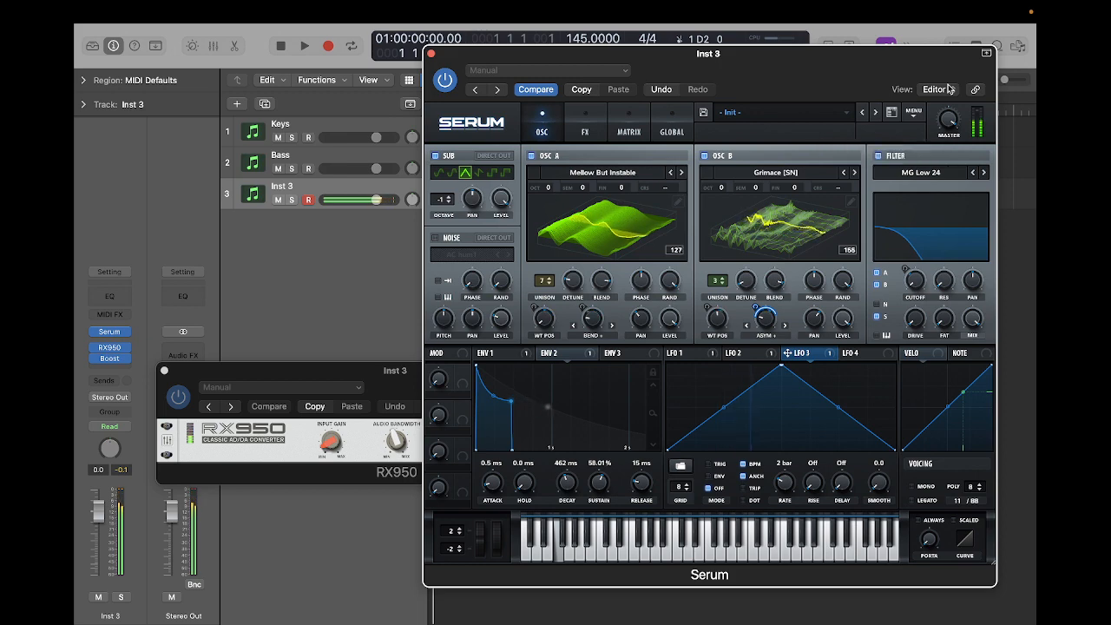
click(293, 460)
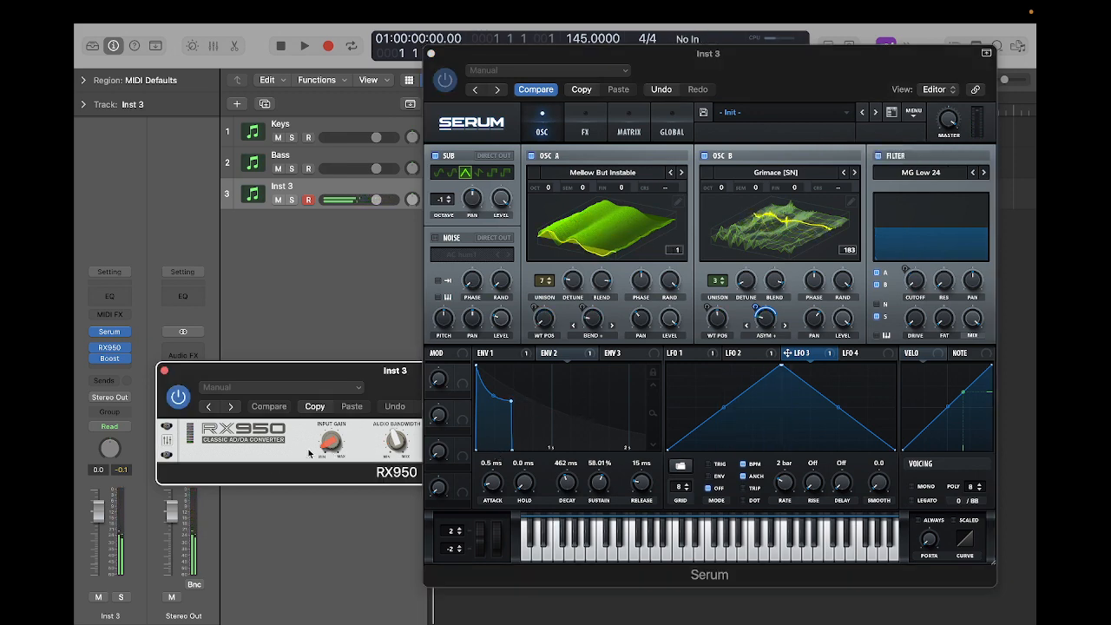
mouse_move(331, 432)
mouse_down()
mouse_move(330, 412)
mouse_move(330, 423)
mouse_up()
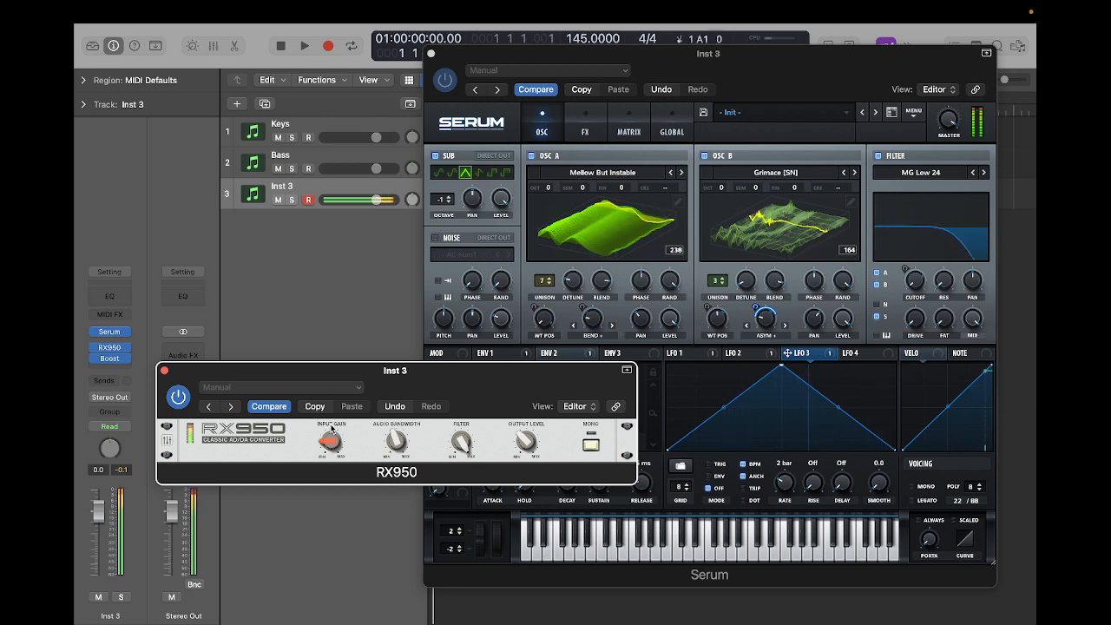
mouse_move(333, 434)
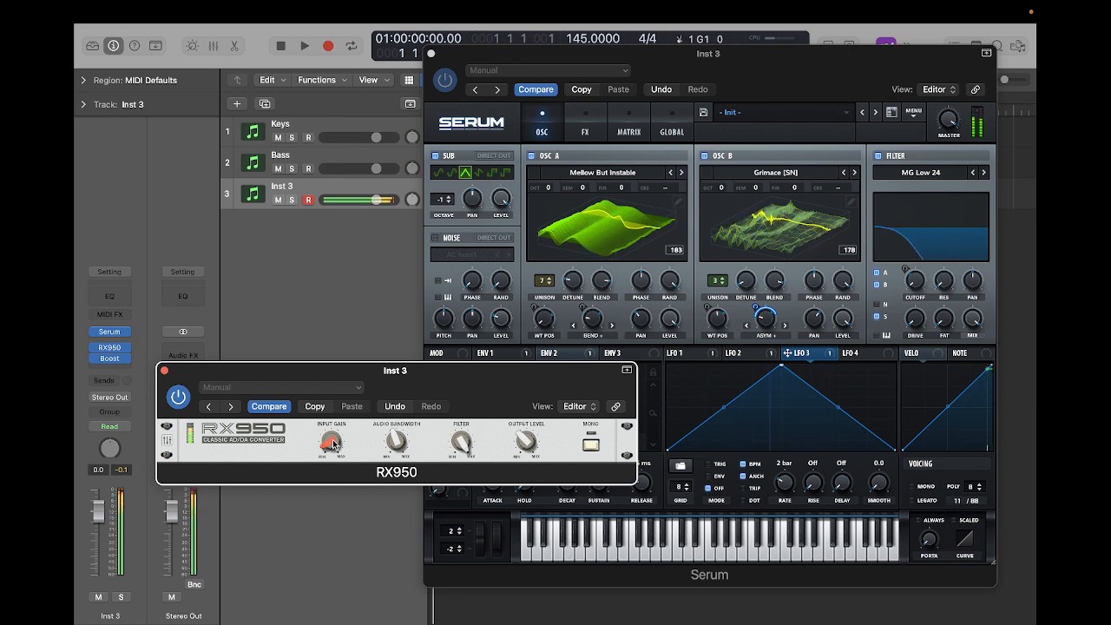
Close both plug-in windows and compare the Diva Bass track with the Serum Inst 3 track
click(165, 371)
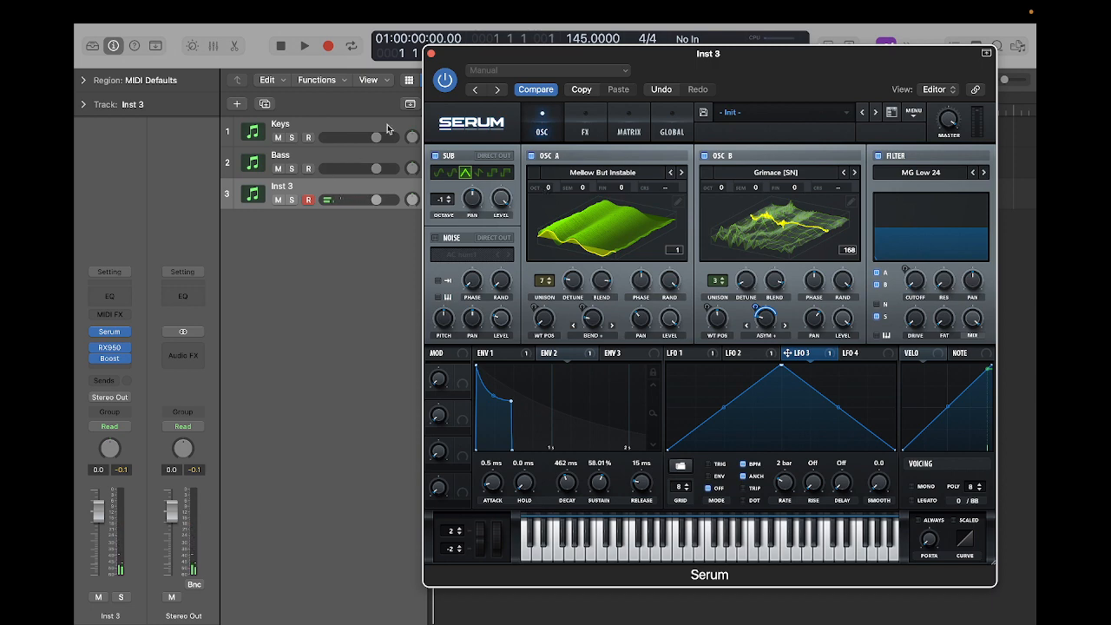
click(431, 55)
click(331, 152)
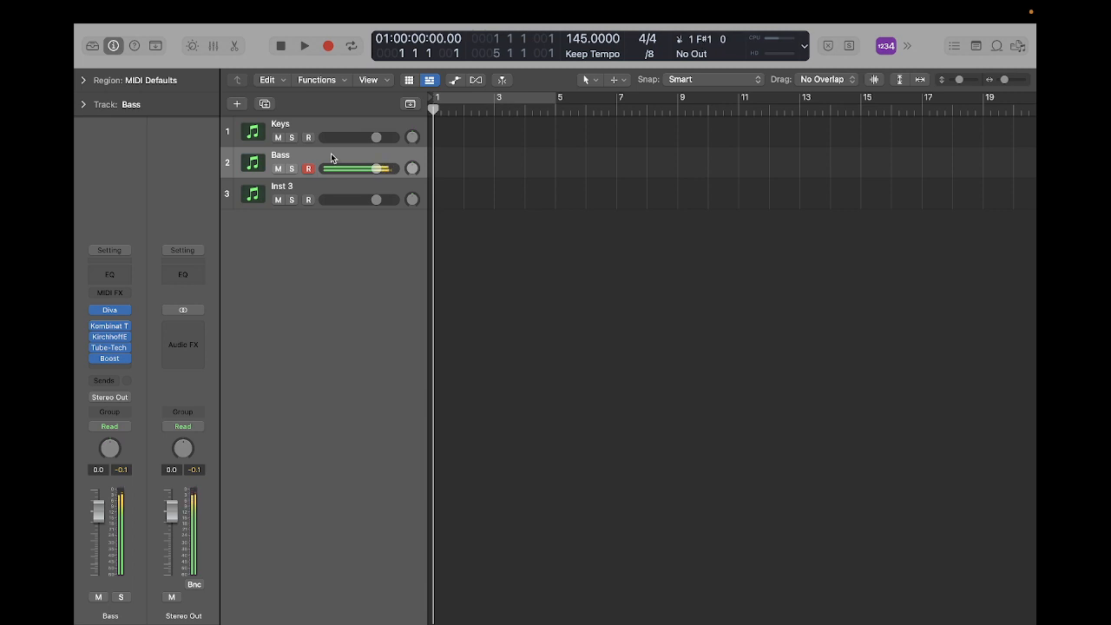
click(328, 188)
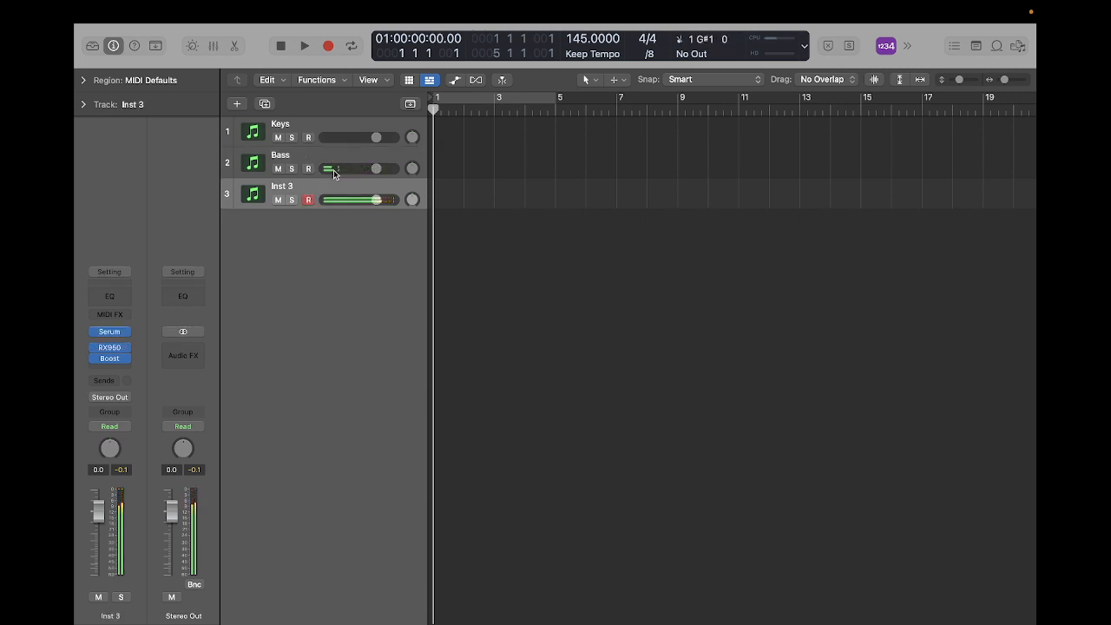
click(347, 154)
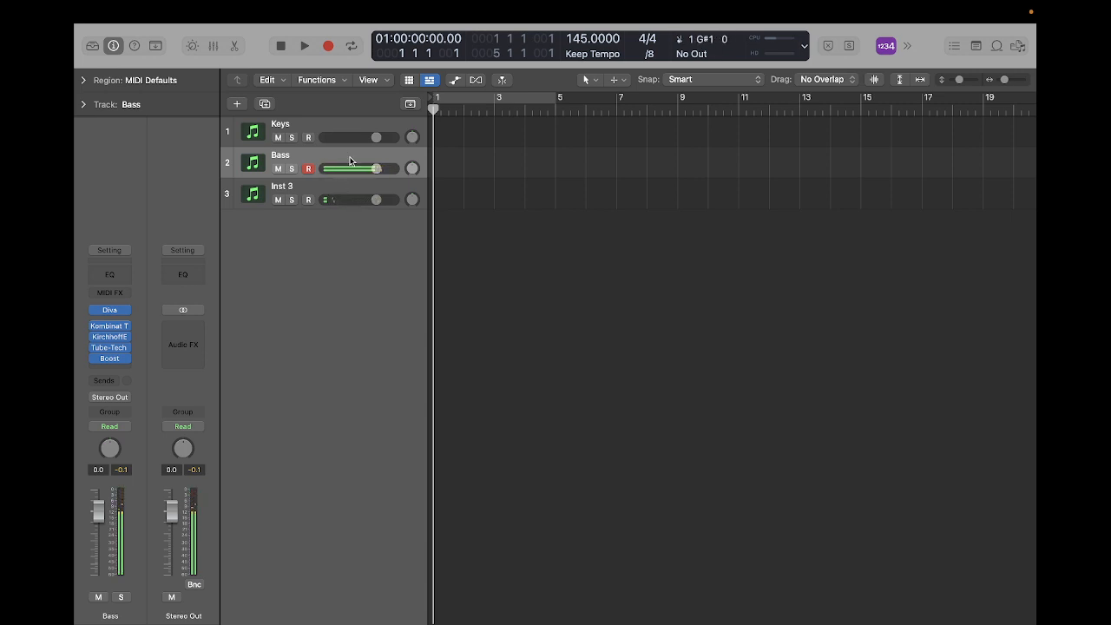
click(325, 190)
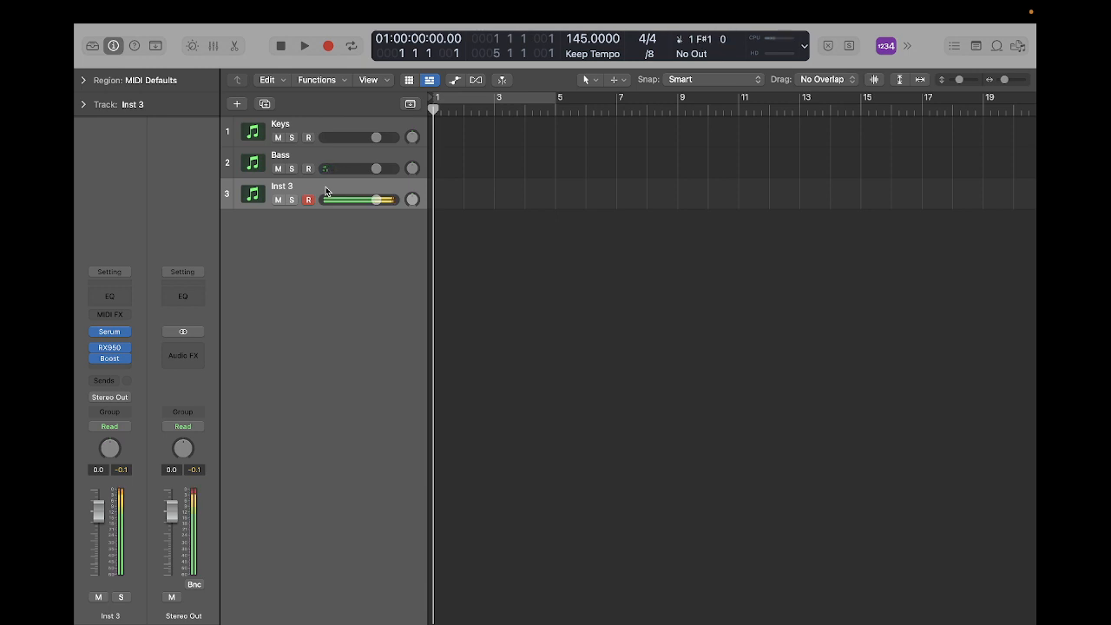
Rename the Inst 3 track as Bass 2
double_click(293, 187)
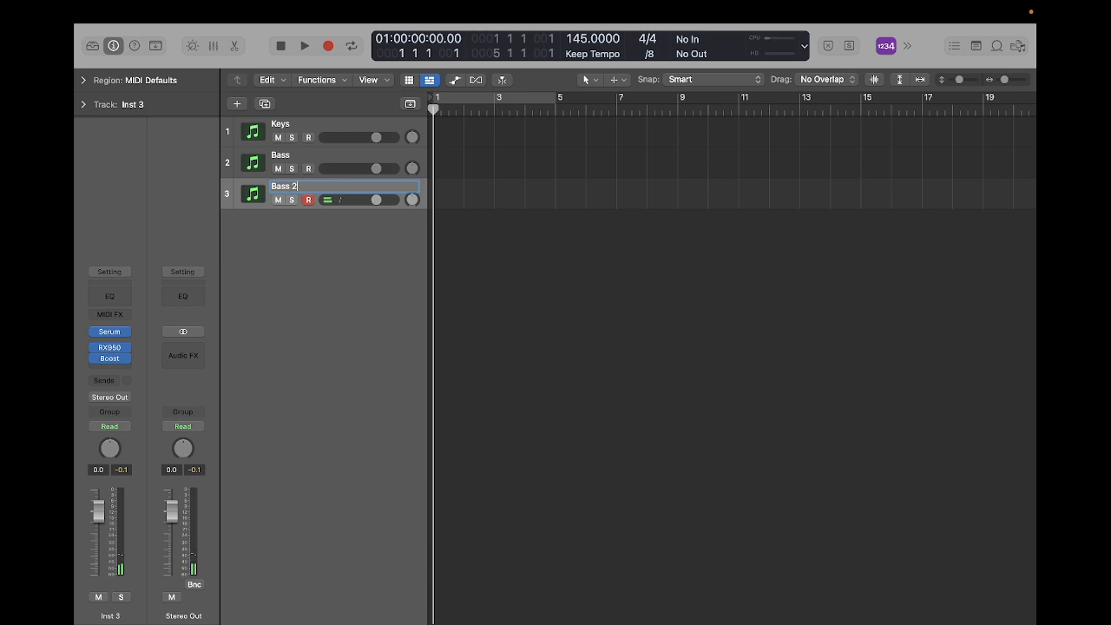
text(Bass 2)
key(Return)
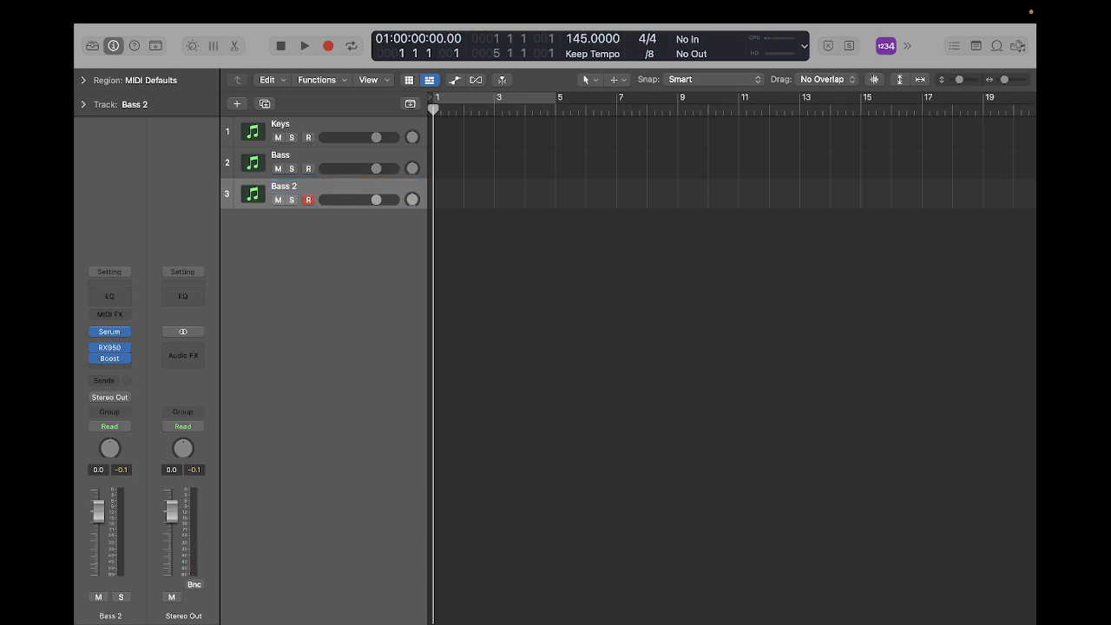
Insert KirchhoffEQ between RX950 and Boost on the Bass 2 track and bring its window fully into view
click(319, 155)
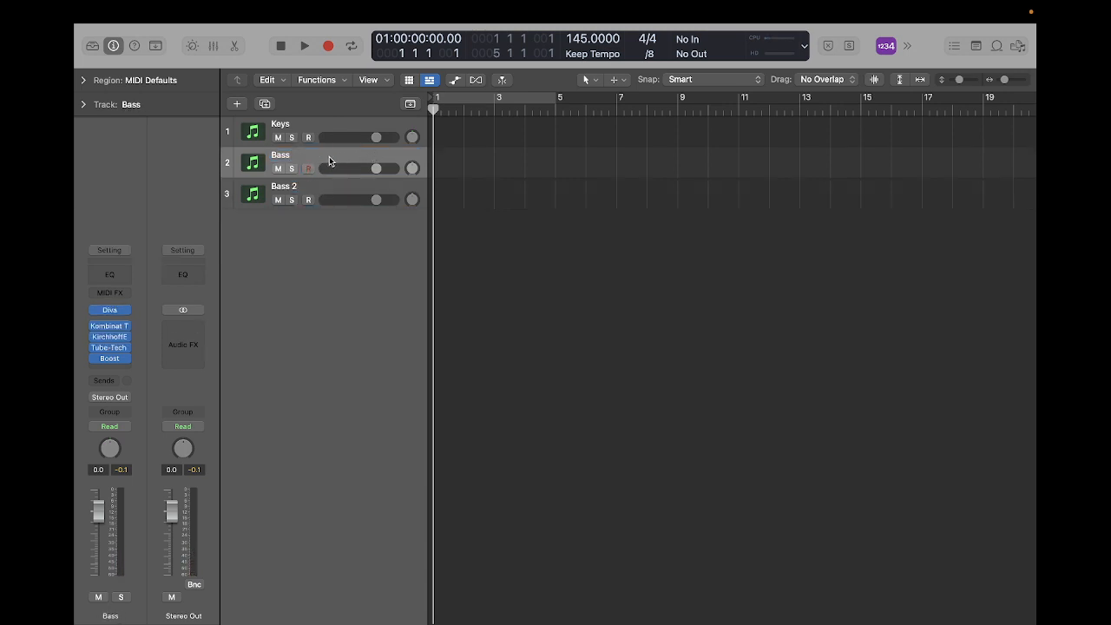
click(318, 187)
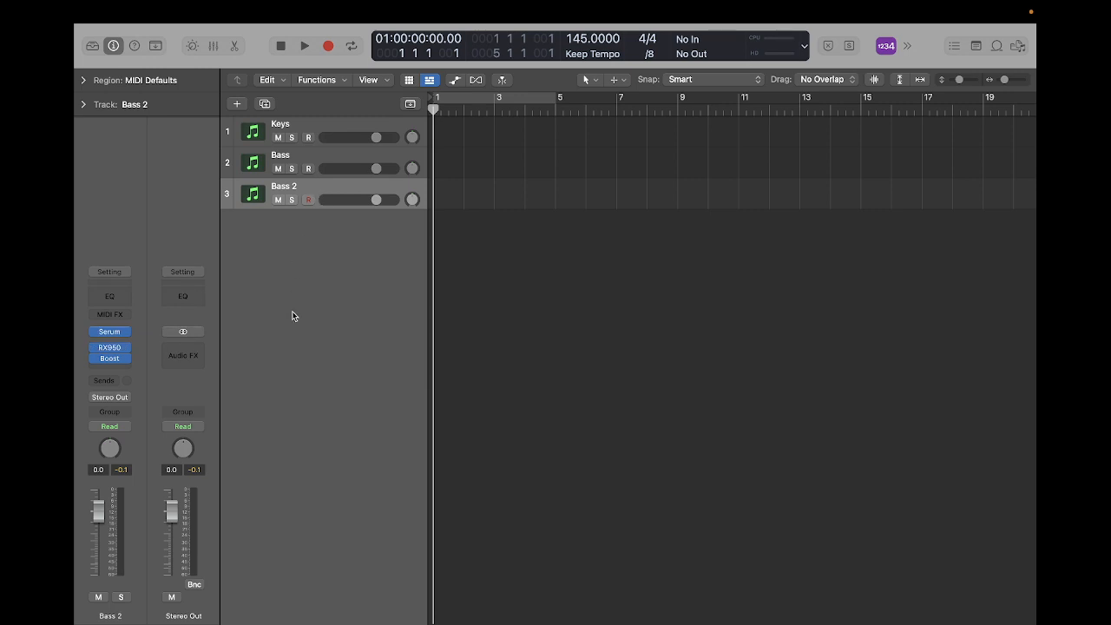
click(113, 356)
mouse_move(183, 480)
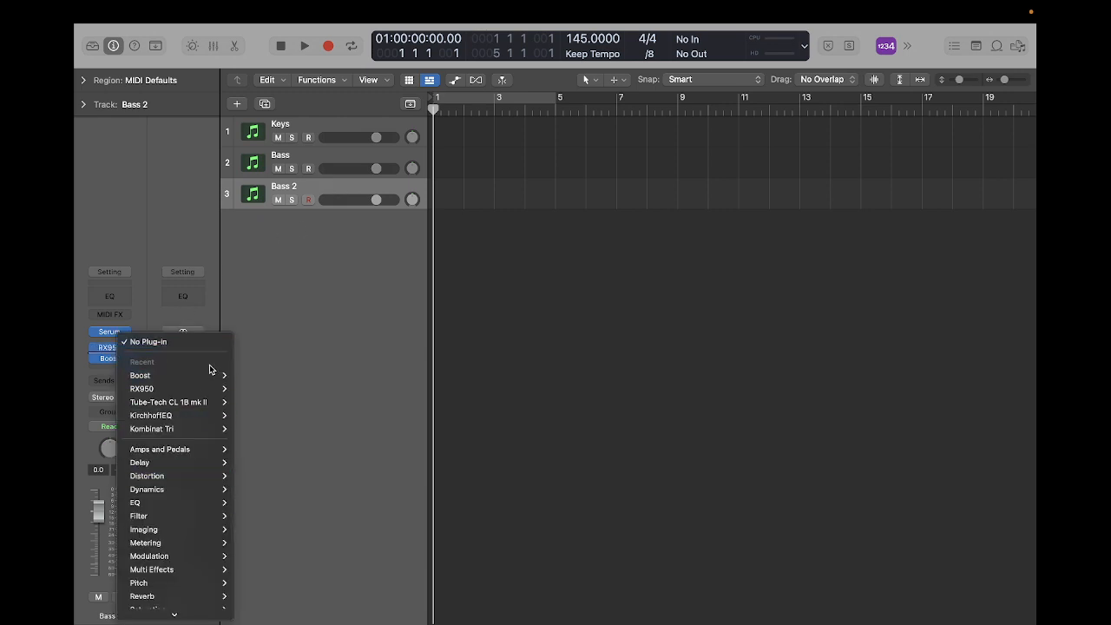
mouse_move(211, 416)
click(263, 418)
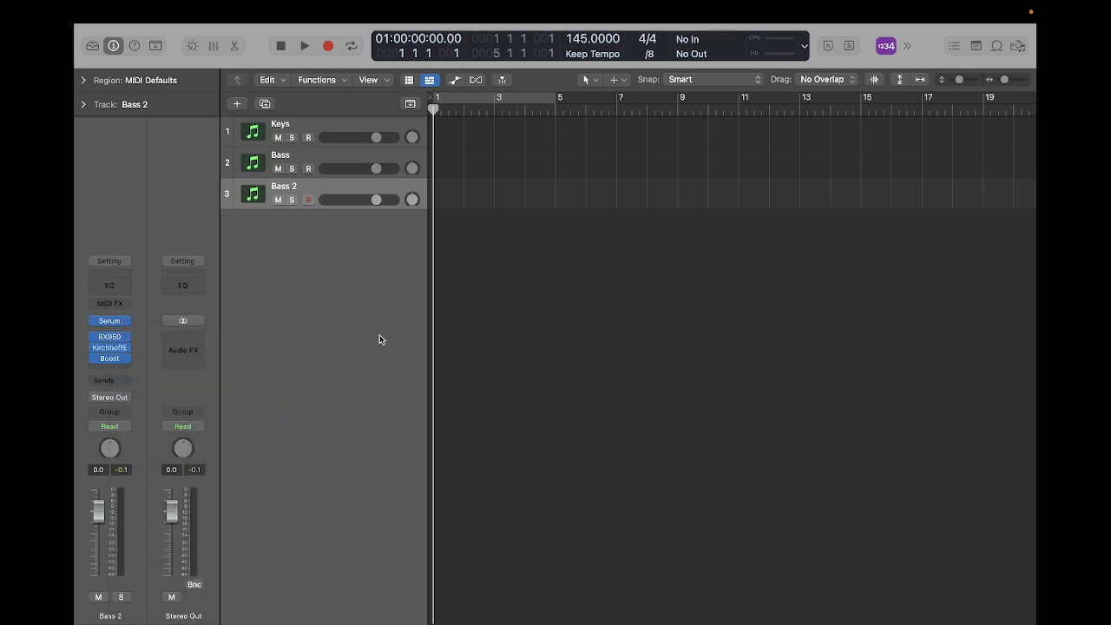
click(110, 348)
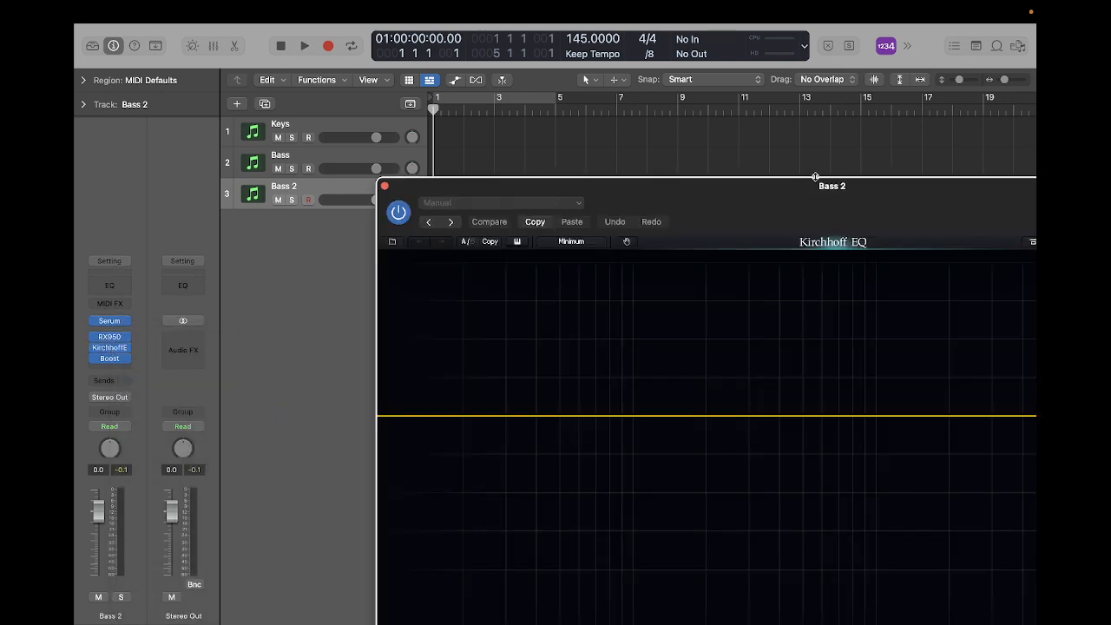
drag(817, 186, 570, 70)
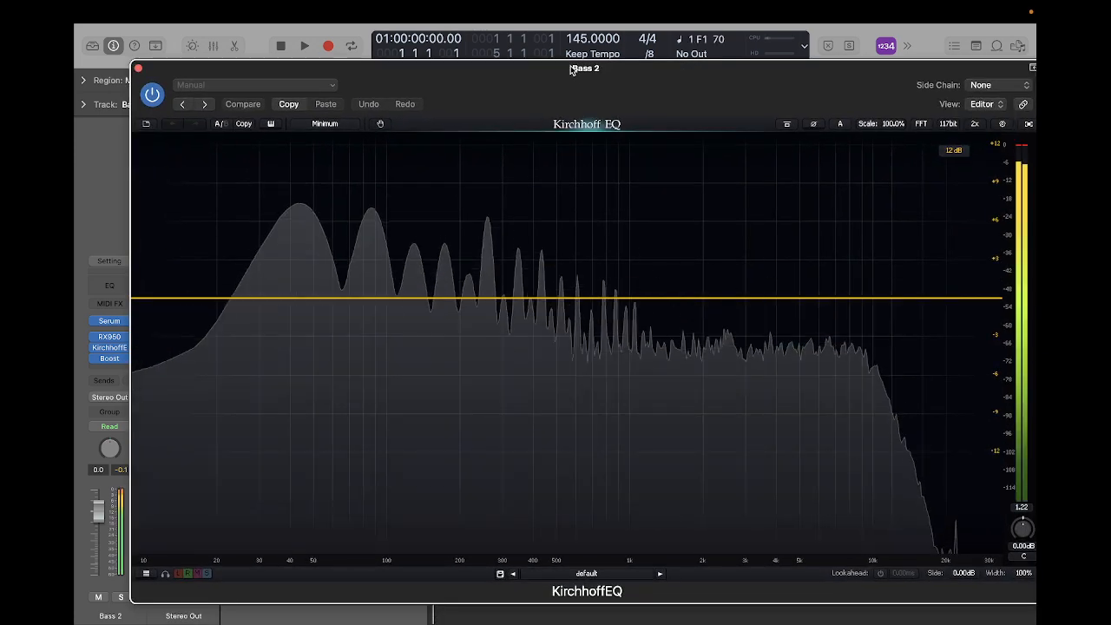
Add a High Pass band in KirchhoffEQ and set its frequency to about 44 Hz
click(210, 297)
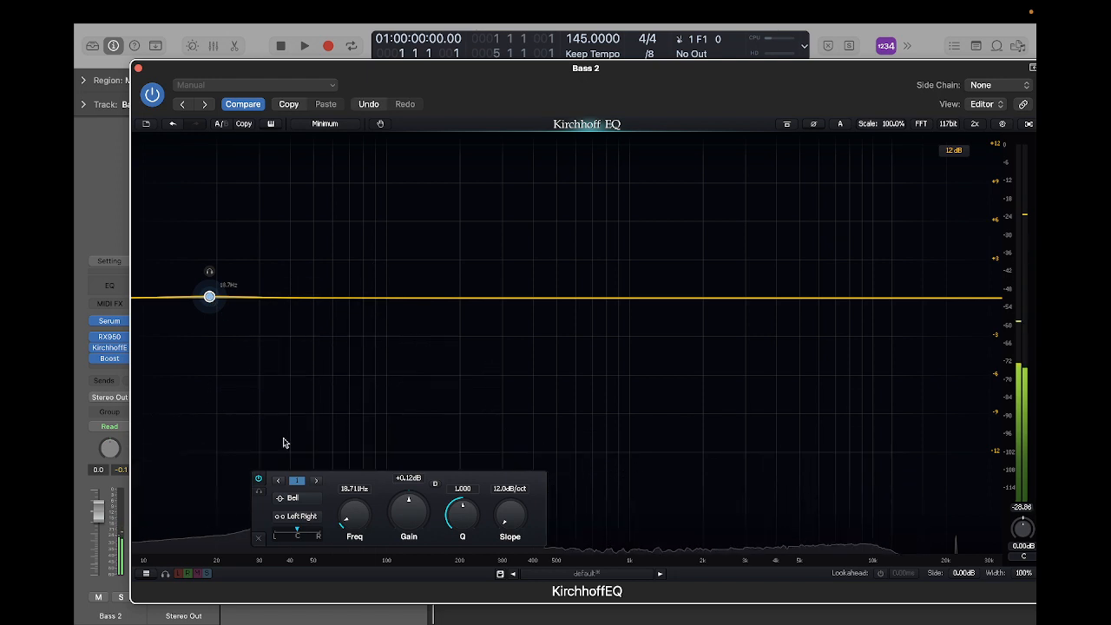
click(305, 502)
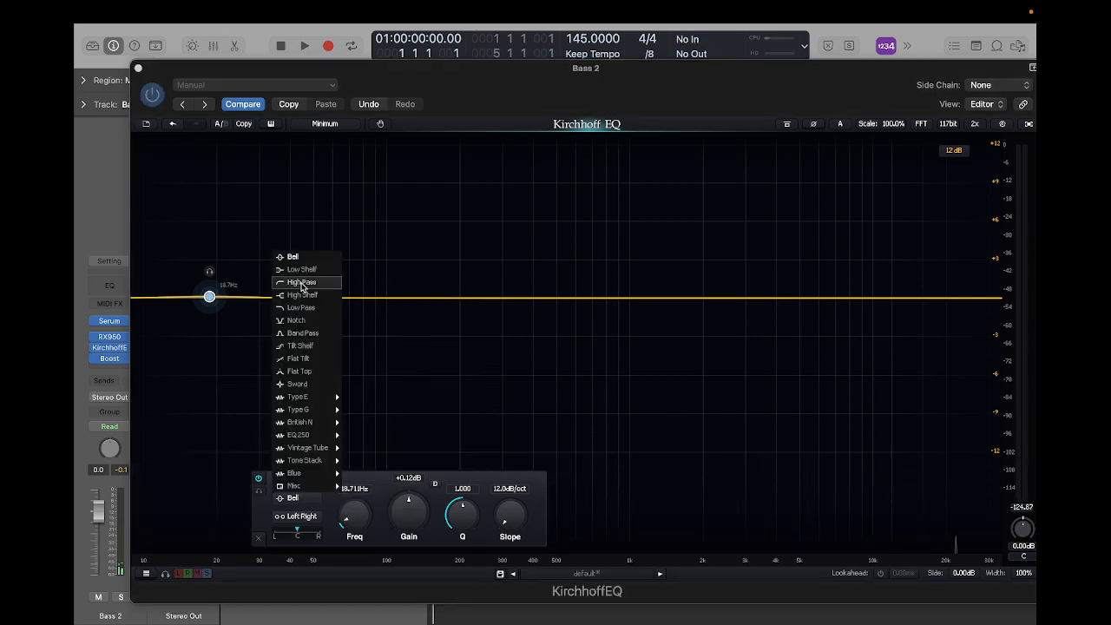
click(302, 286)
mouse_move(344, 495)
mouse_down()
mouse_move(363, 476)
mouse_move(356, 510)
mouse_up()
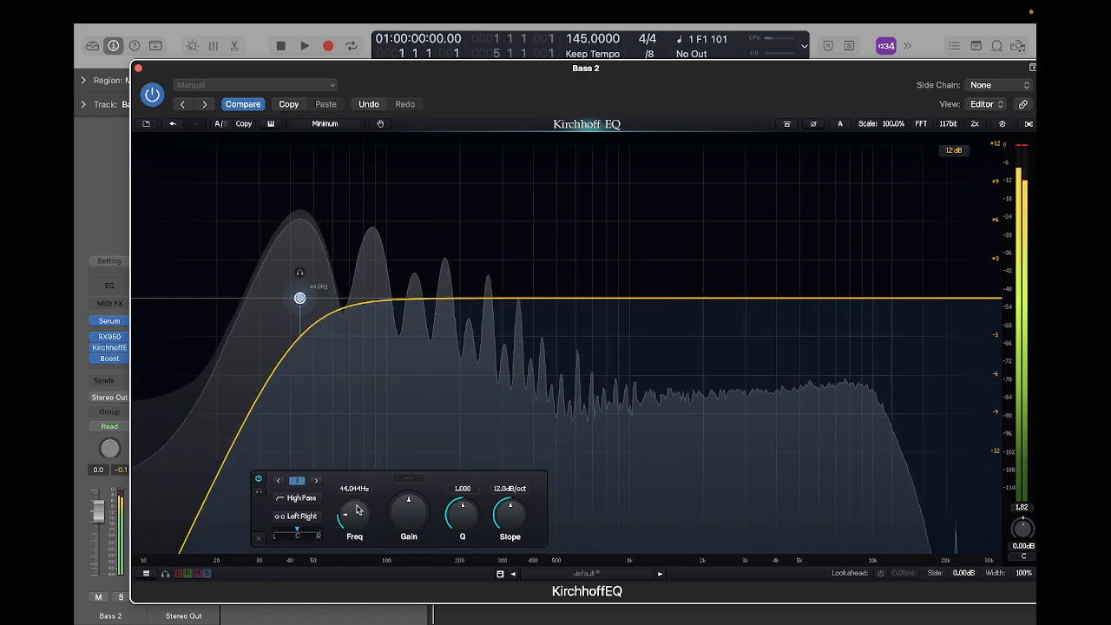
Add a High Shelf band in KirchhoffEQ at about 2.6 kHz with about -7.1 dB of gain
click(918, 300)
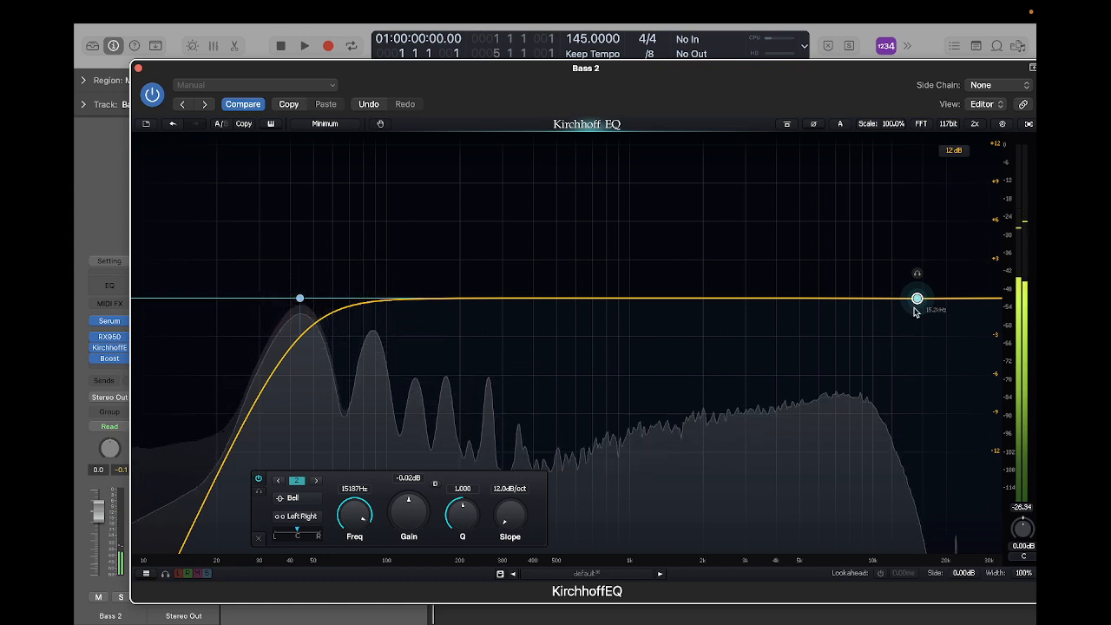
drag(918, 300, 798, 303)
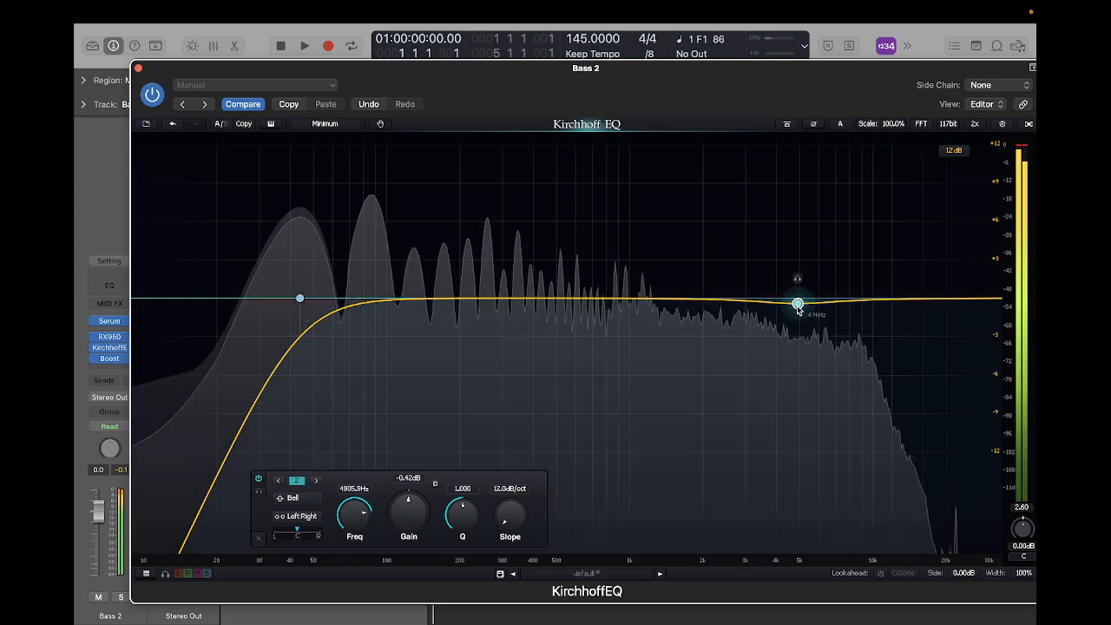
click(293, 500)
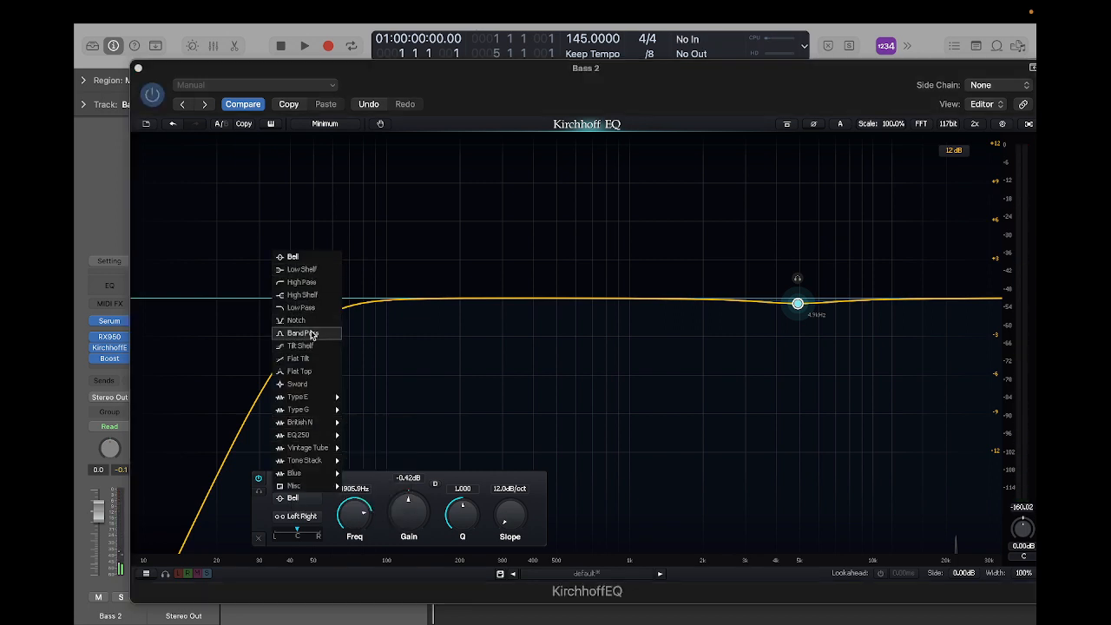
click(306, 295)
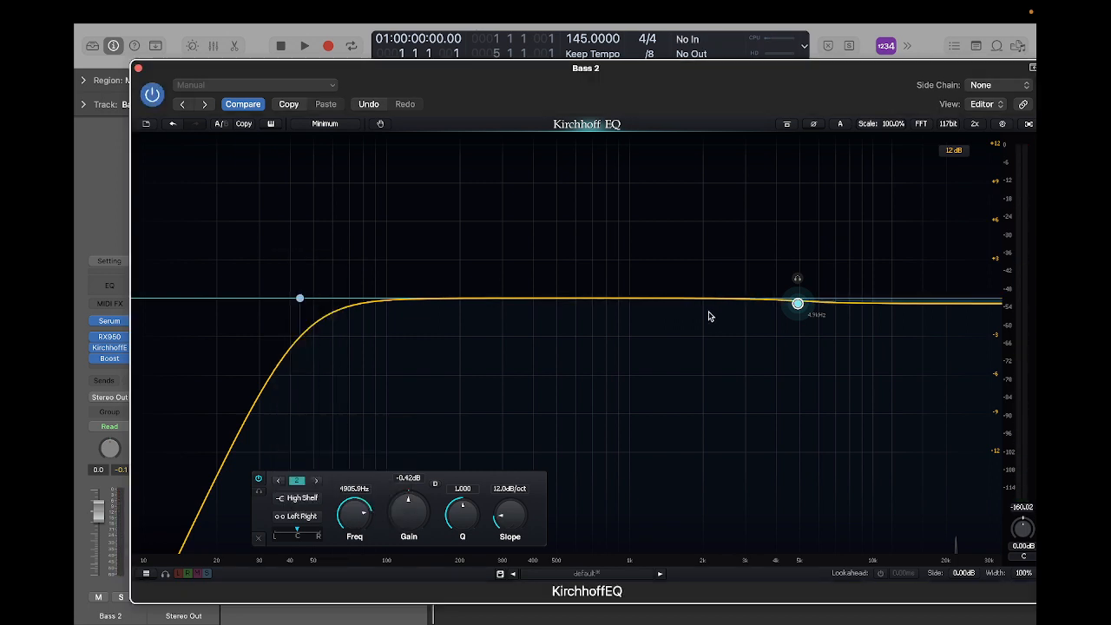
drag(797, 304, 731, 390)
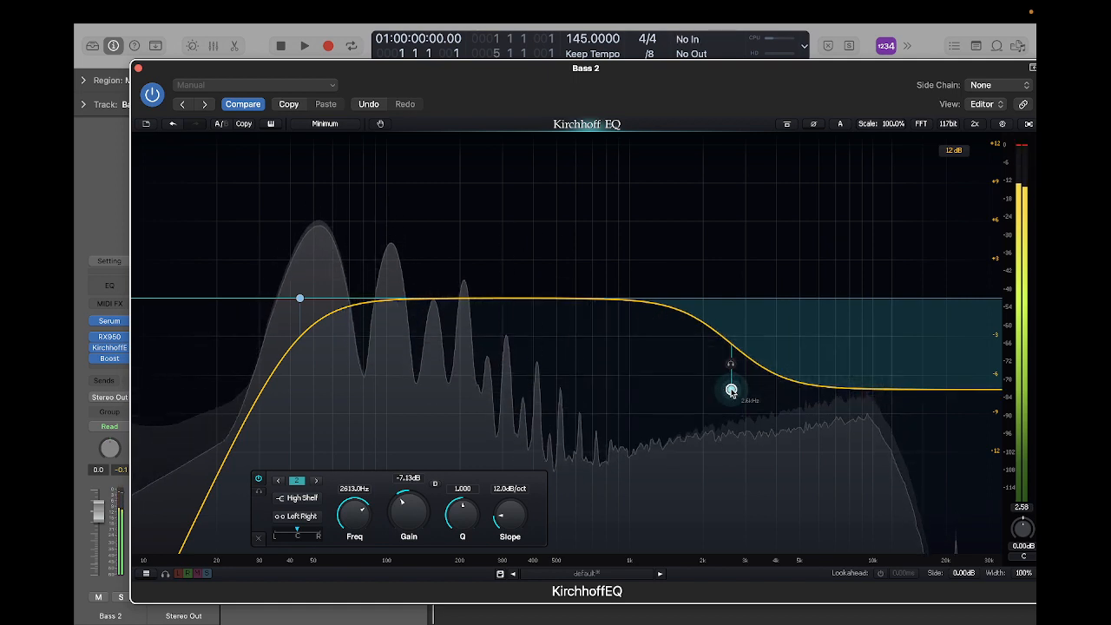
Add a Low Pass band at about 11.2 kHz in KirchhoffEQ and move the High Shelf band down to about 1.5 kHz
click(903, 392)
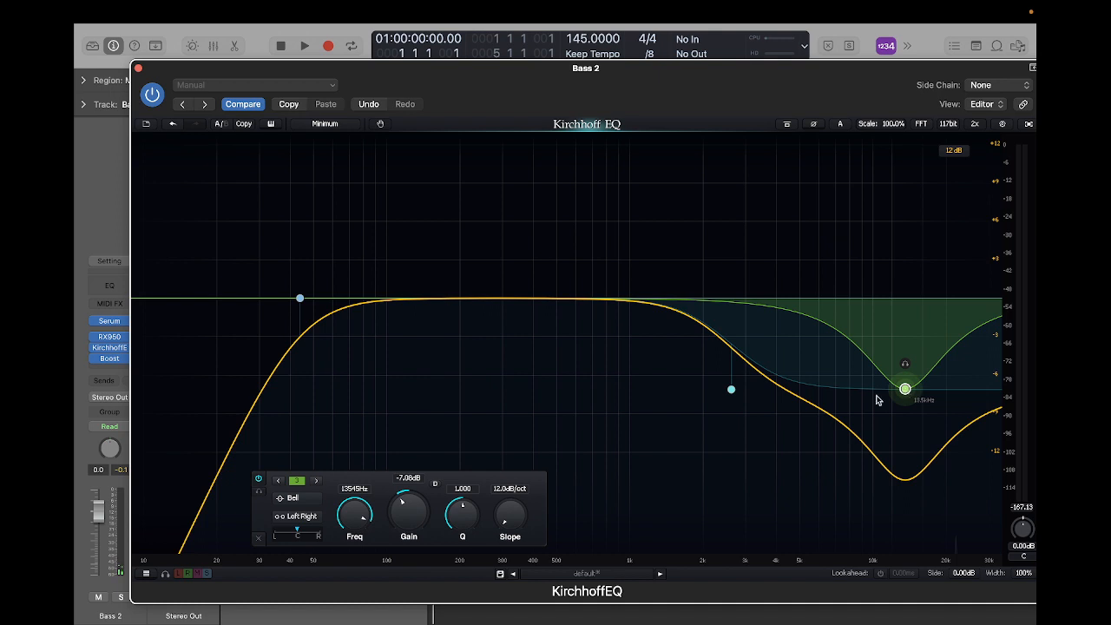
click(292, 499)
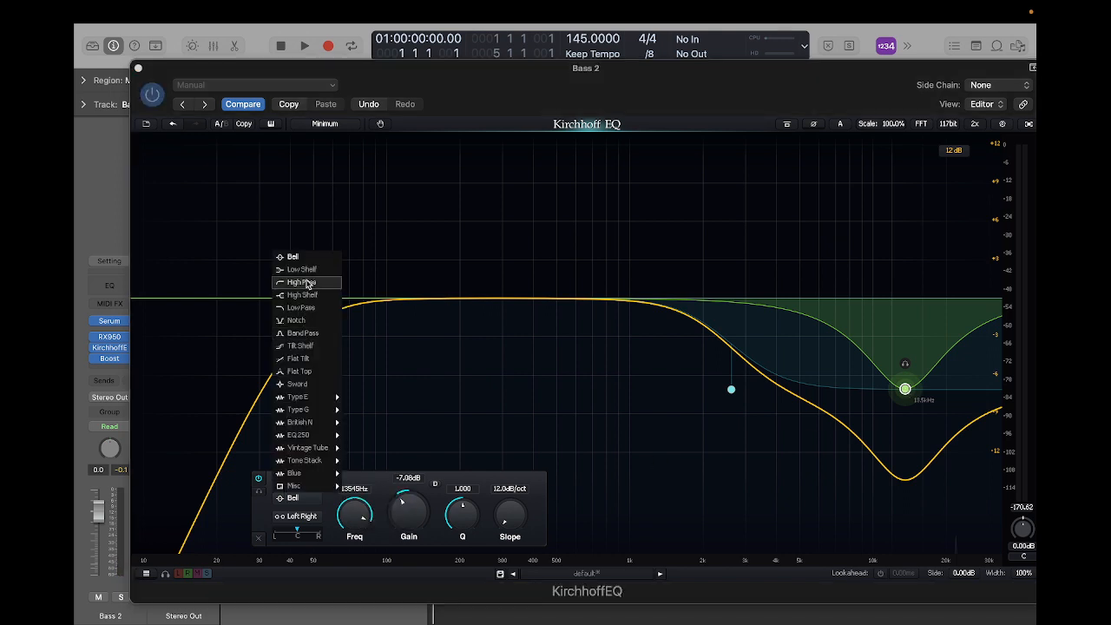
click(301, 308)
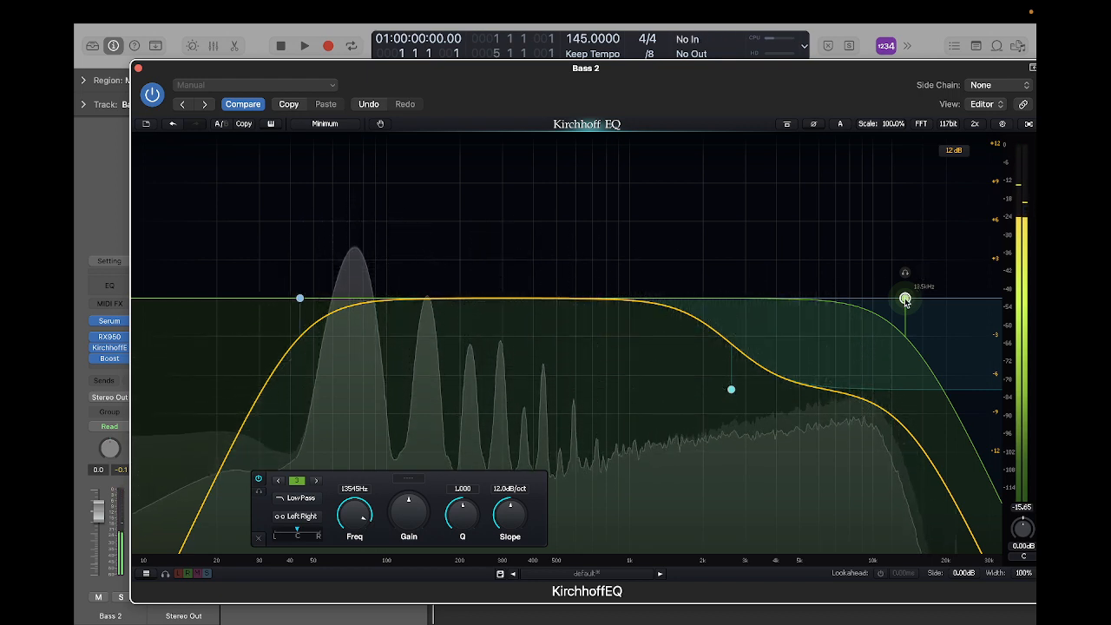
mouse_move(905, 299)
mouse_down()
mouse_move(868, 302)
mouse_move(912, 291)
mouse_move(885, 290)
mouse_up()
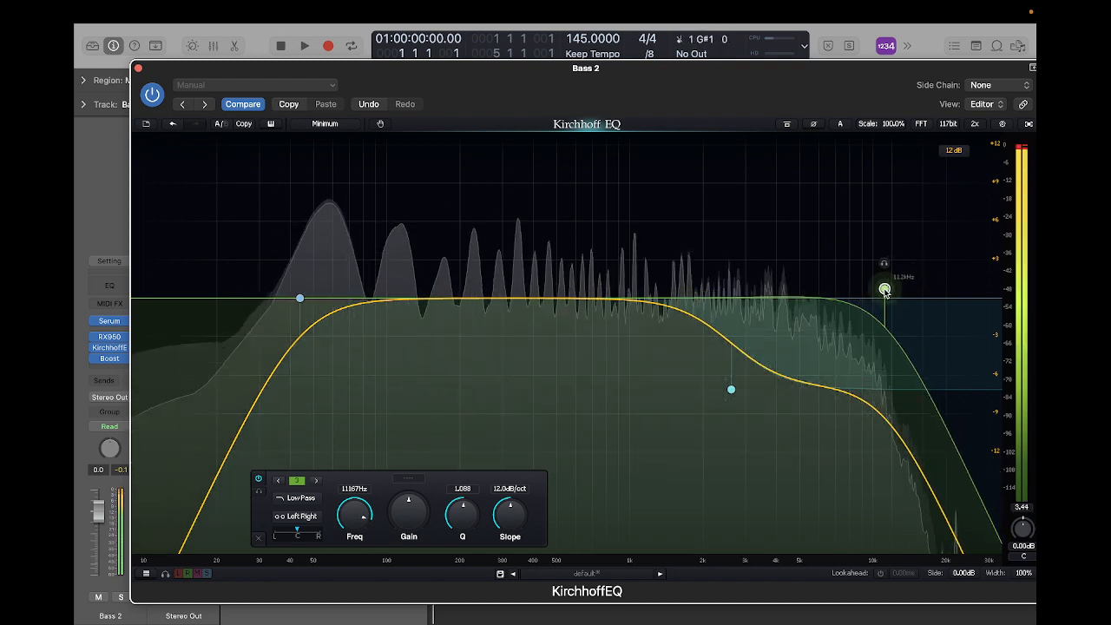
drag(733, 390, 673, 391)
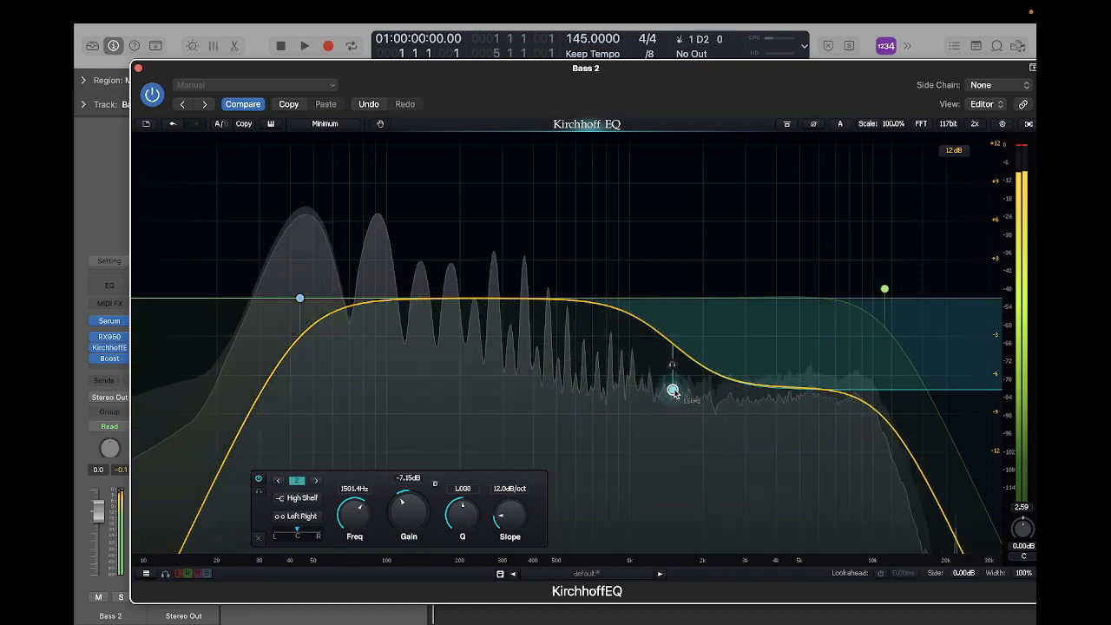
Compare the bass with KirchhoffEQ bypassed and enabled, leave it bypassed and close its window
click(151, 93)
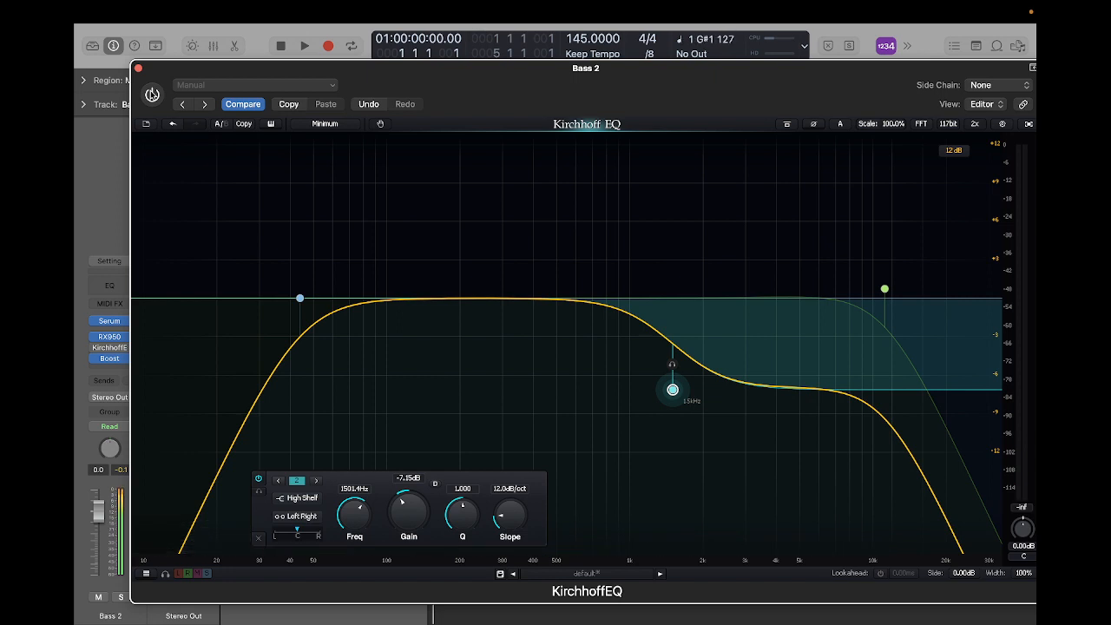
click(152, 94)
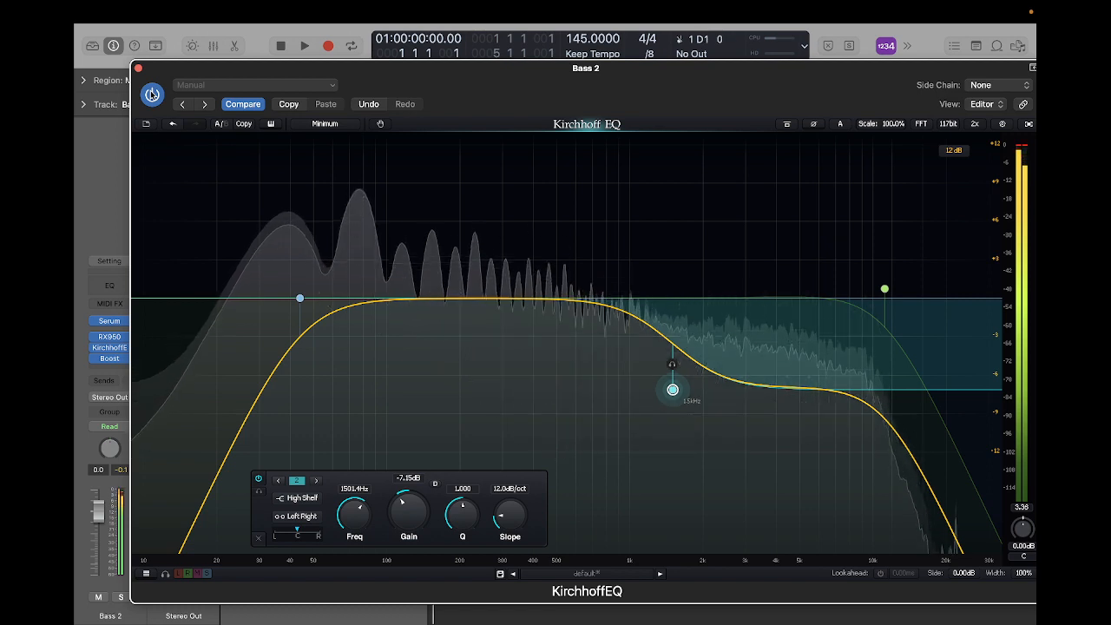
click(151, 94)
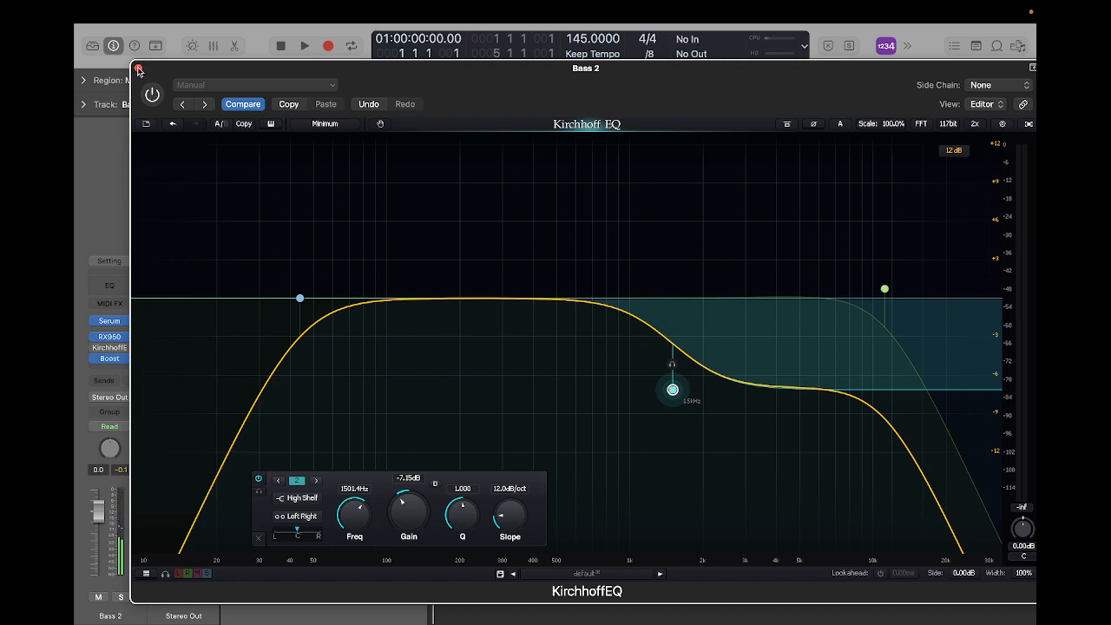
click(137, 67)
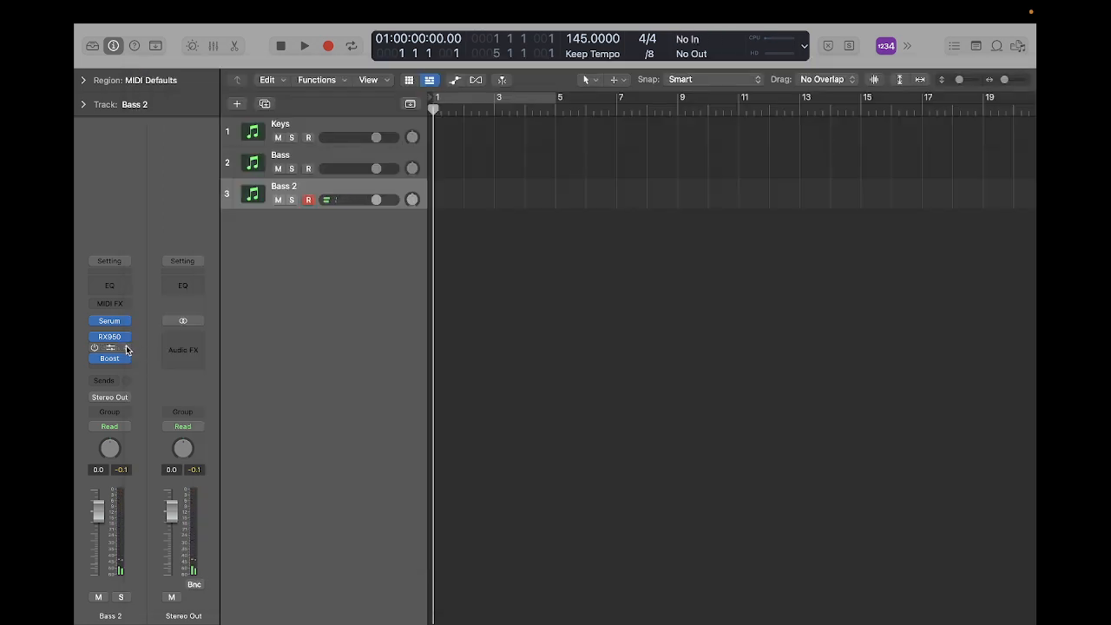
Replace KirchhoffEQ on the Bass 2 track with the Empirical Labs Big FrEQ in stereo and open its window
click(126, 348)
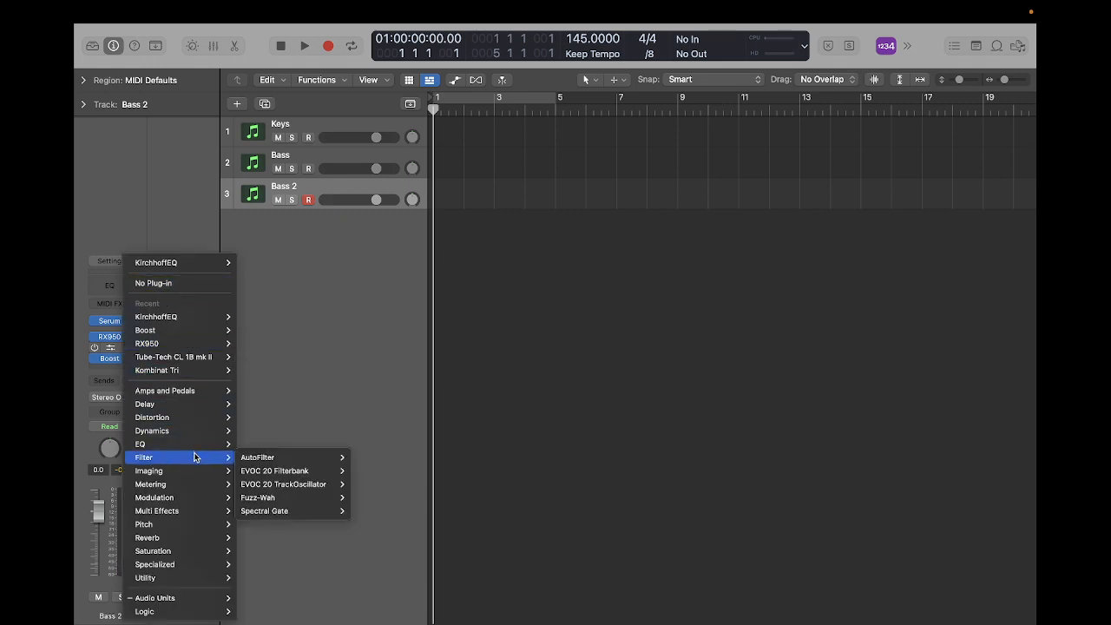
mouse_move(195, 538)
mouse_move(192, 598)
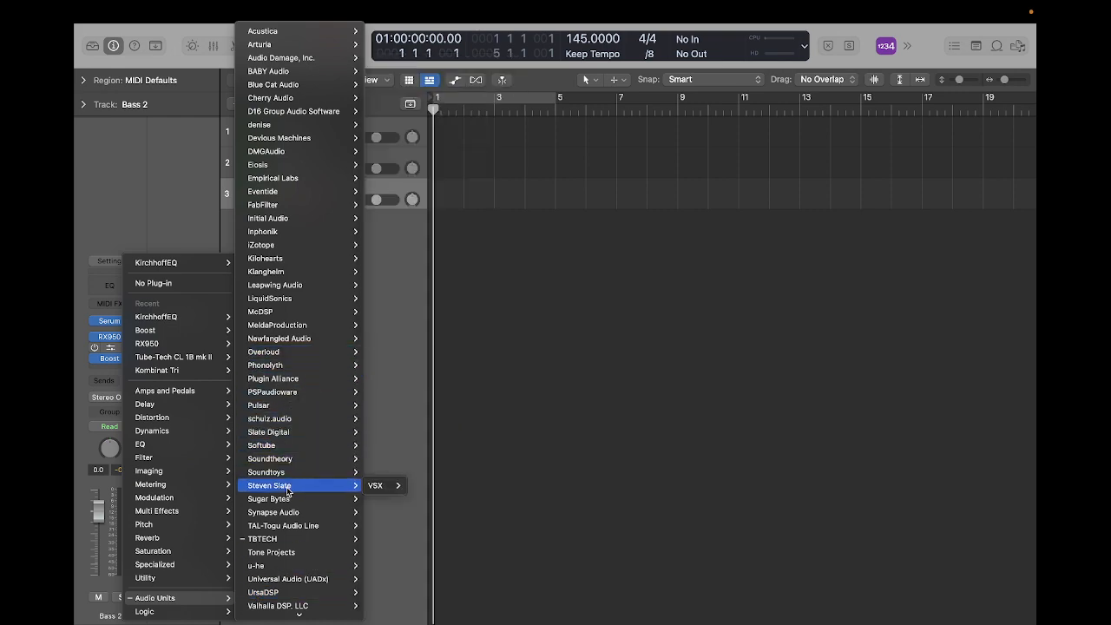
mouse_move(310, 380)
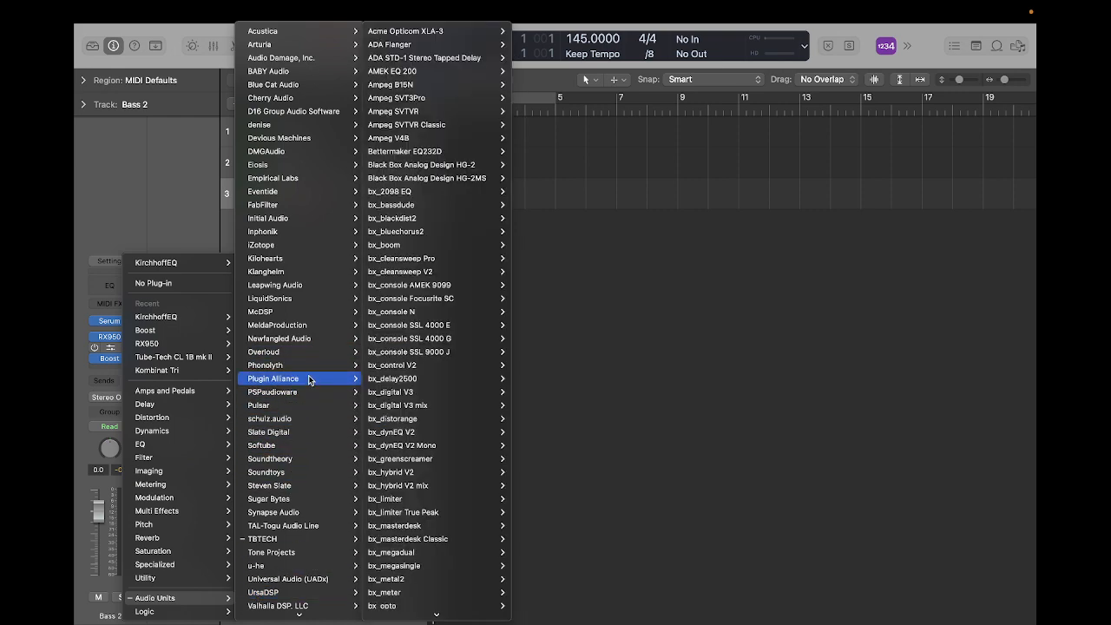
mouse_move(301, 196)
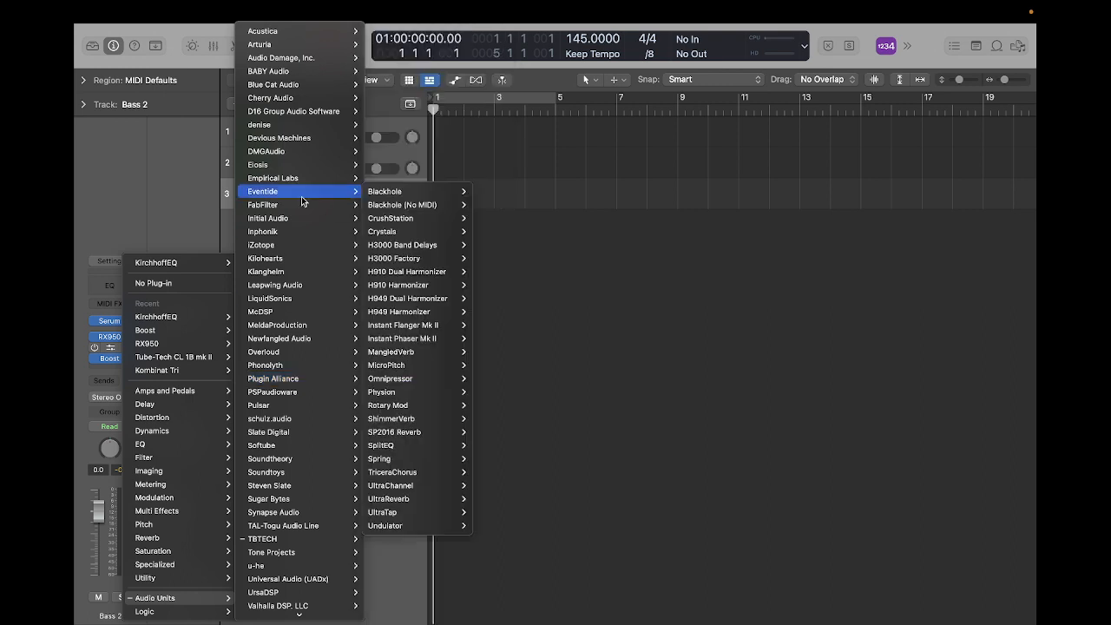
mouse_move(317, 179)
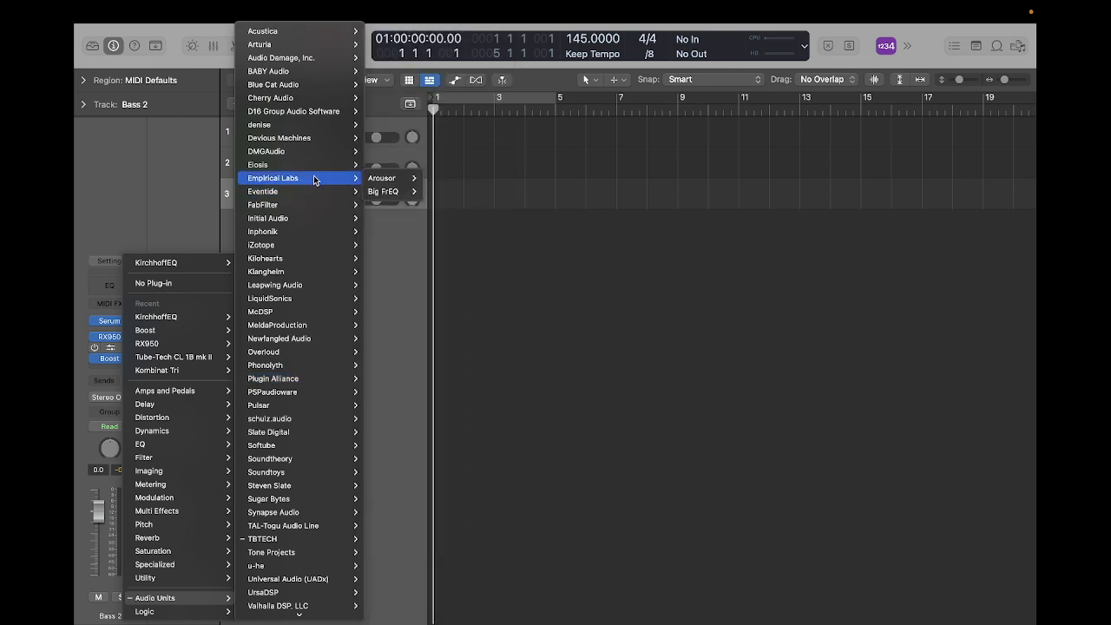
click(438, 191)
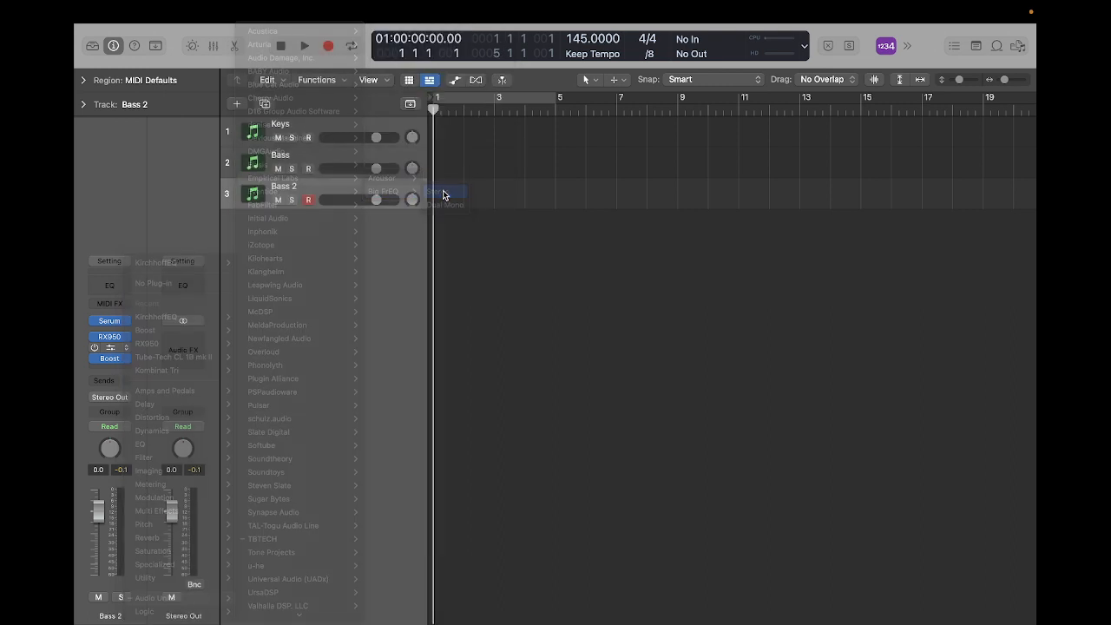
click(110, 348)
click(110, 349)
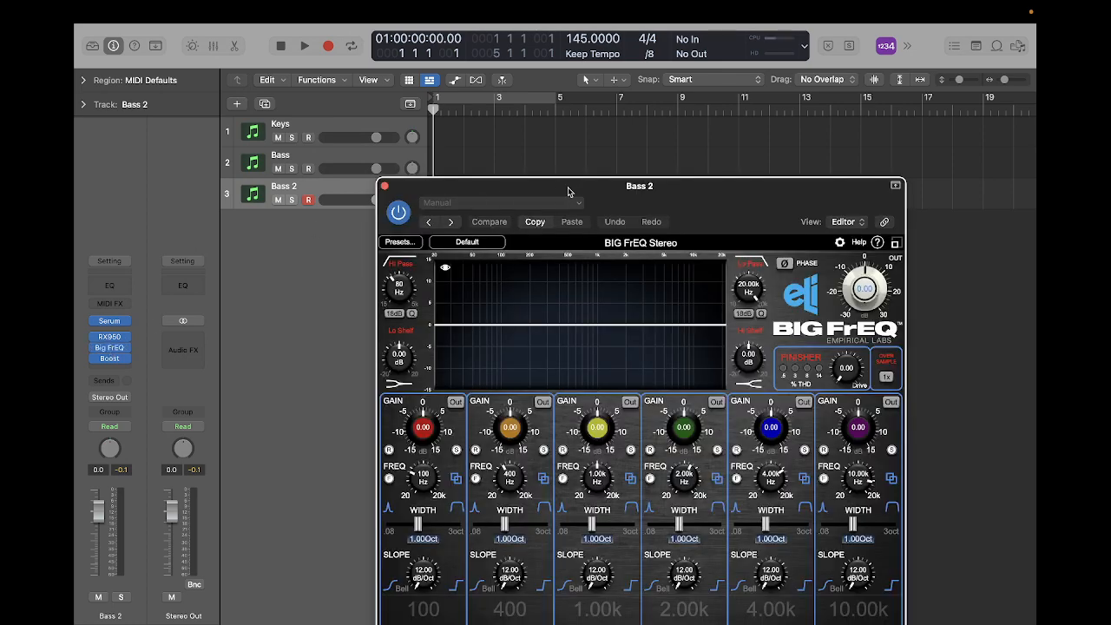
Set Big FrEQ's Hi Pass filter to 61 Hz and its Lo Pass filter to 7.74 kHz
drag(570, 193, 546, 83)
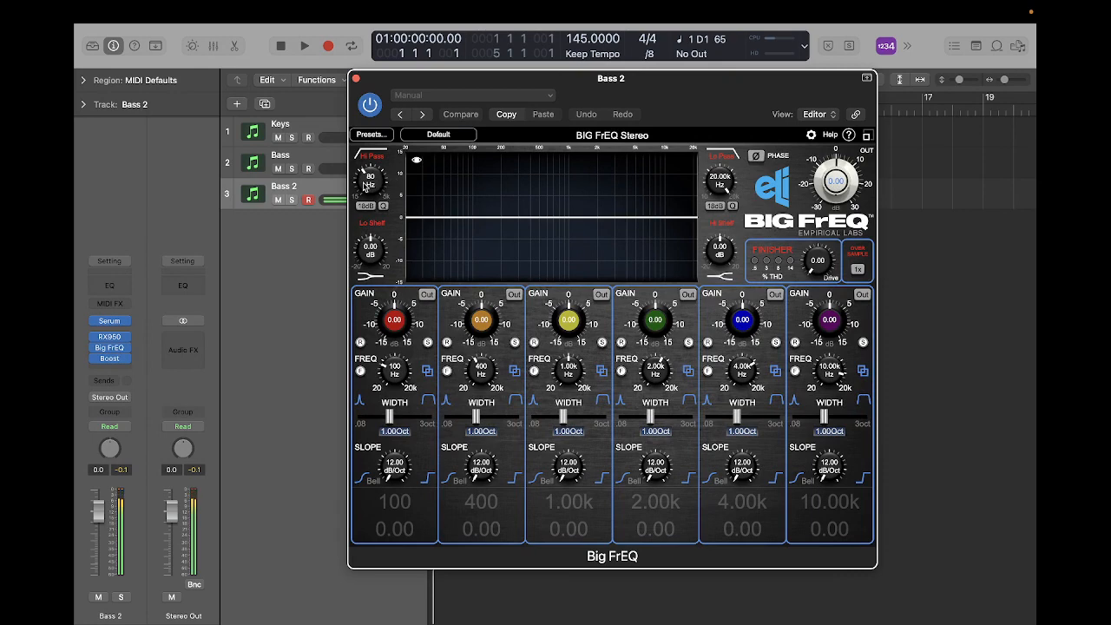
mouse_move(370, 187)
mouse_down()
mouse_move(366, 165)
mouse_move(367, 195)
mouse_up()
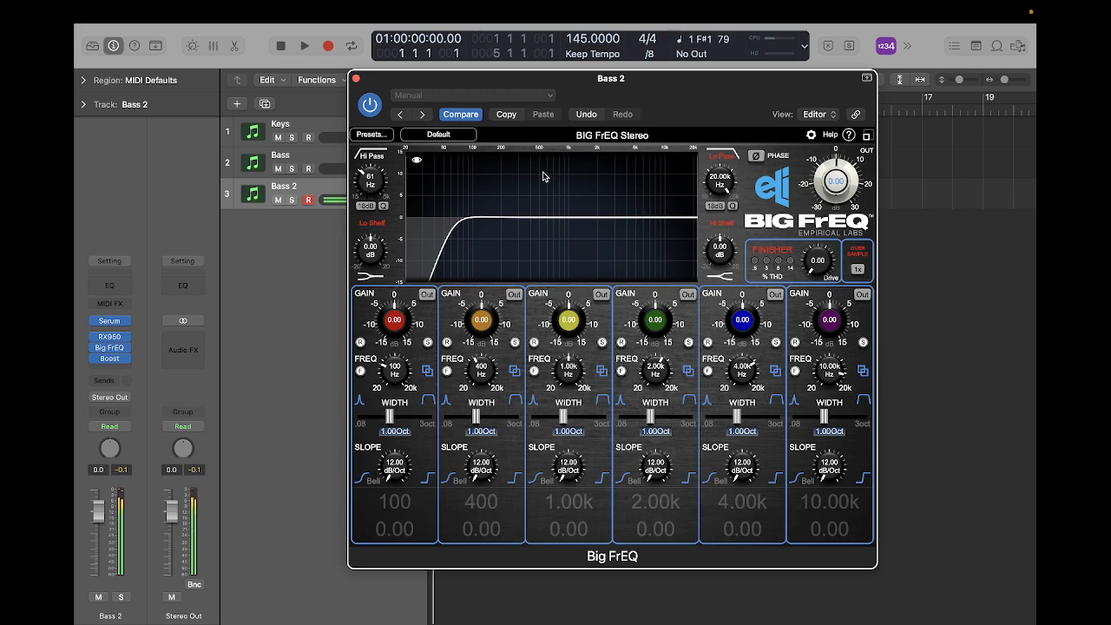
drag(713, 176, 728, 214)
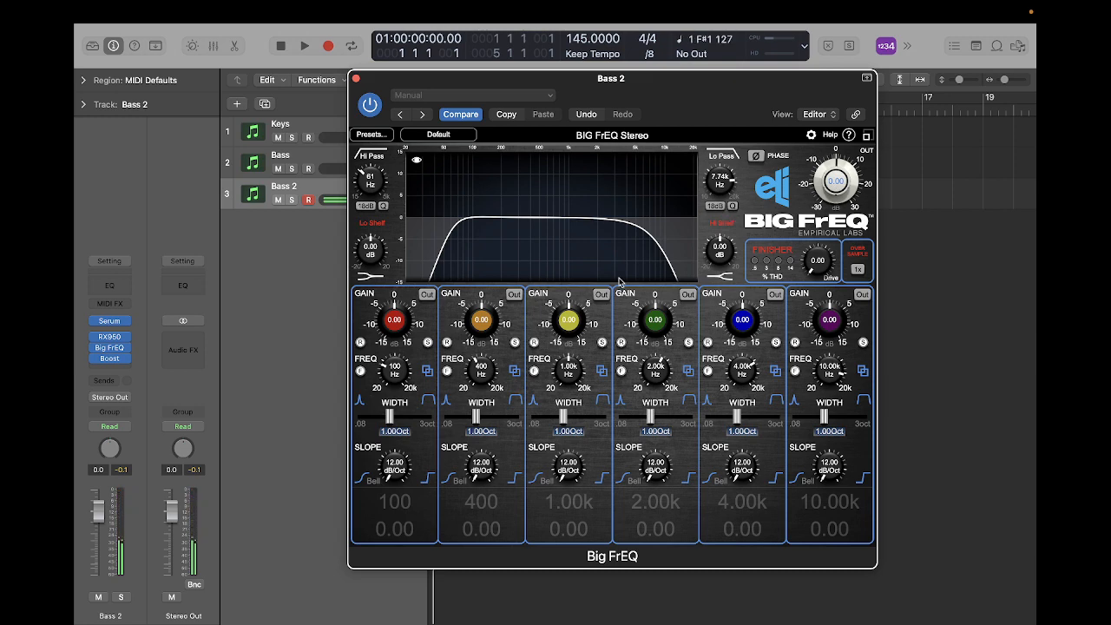
Sweep Big FrEQ's yellow third band with a boost, settle it at 390 Hz and cut it by 7.16 dB
drag(569, 319, 580, 269)
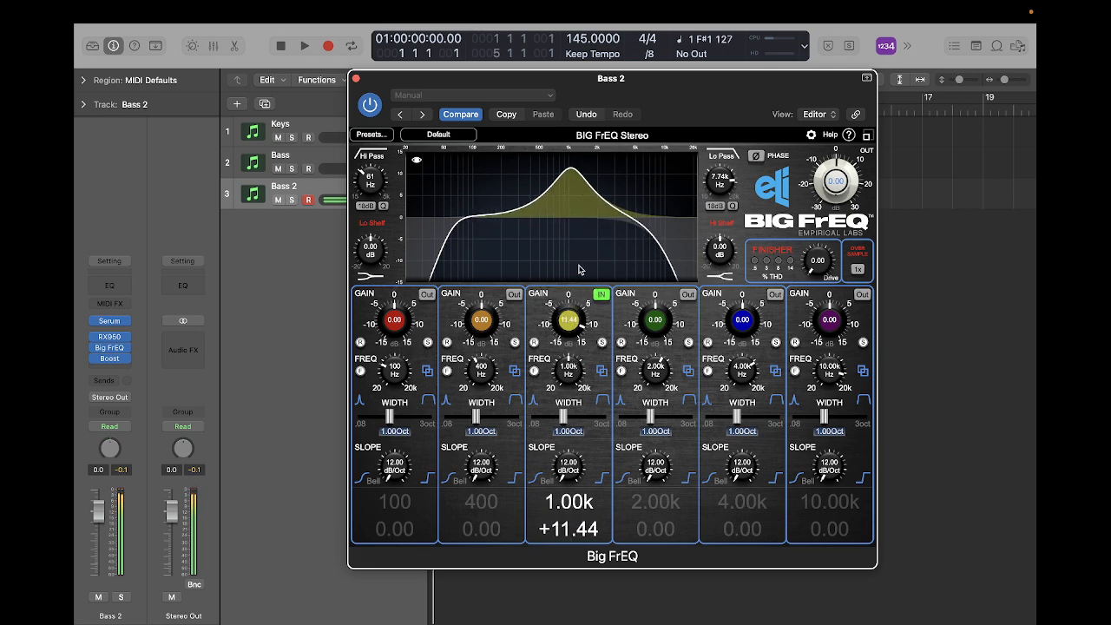
mouse_move(572, 378)
mouse_down()
mouse_move(574, 406)
mouse_move(572, 381)
mouse_move(572, 392)
mouse_up()
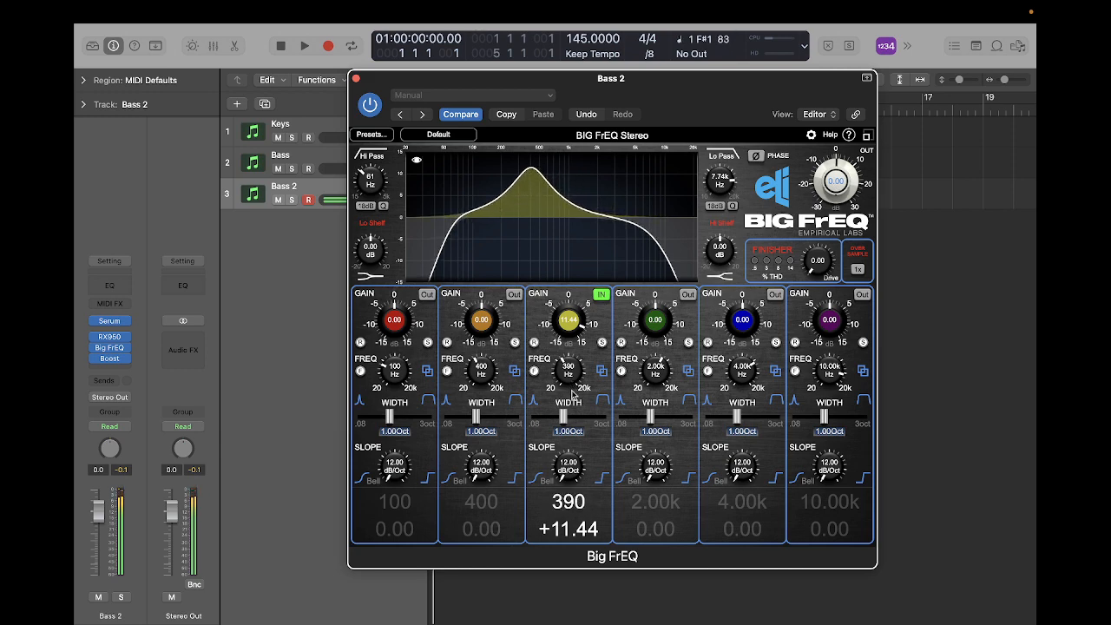
drag(572, 318, 578, 398)
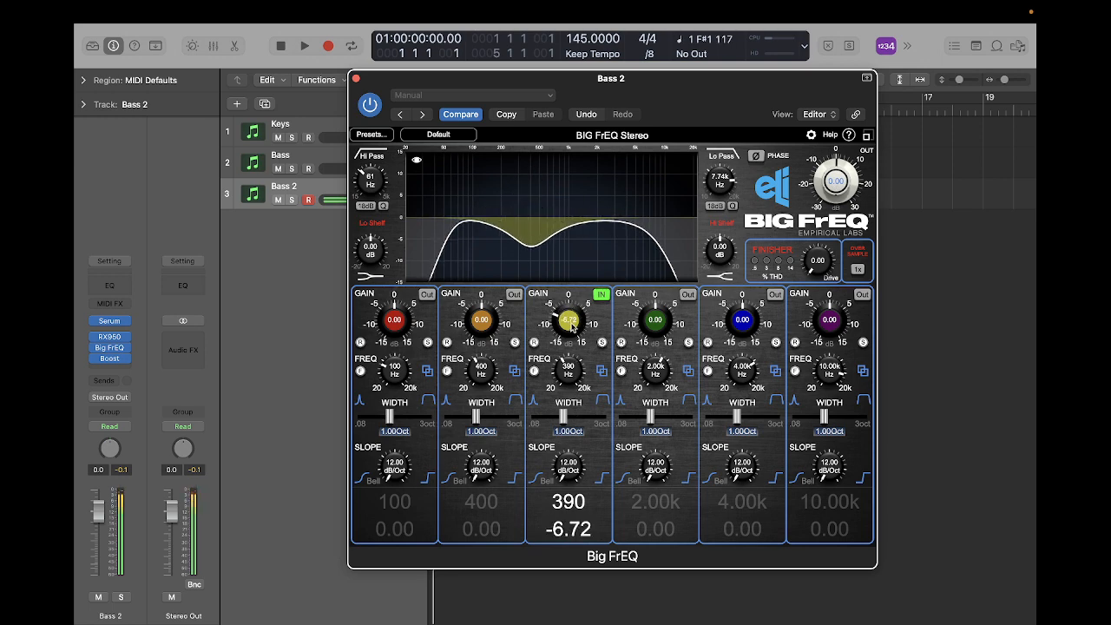
scroll(571, 327, down, 3)
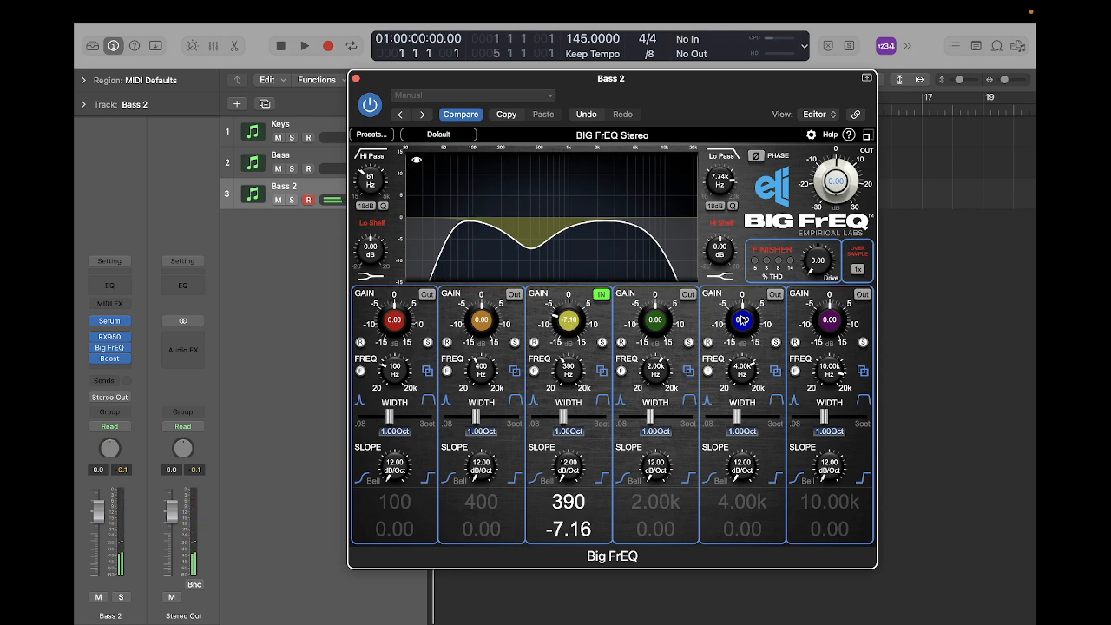
Set Big FrEQ's blue fifth band to -1.29 dB at 2.21 kHz and close the plug-in window
scroll(742, 319, down, 5)
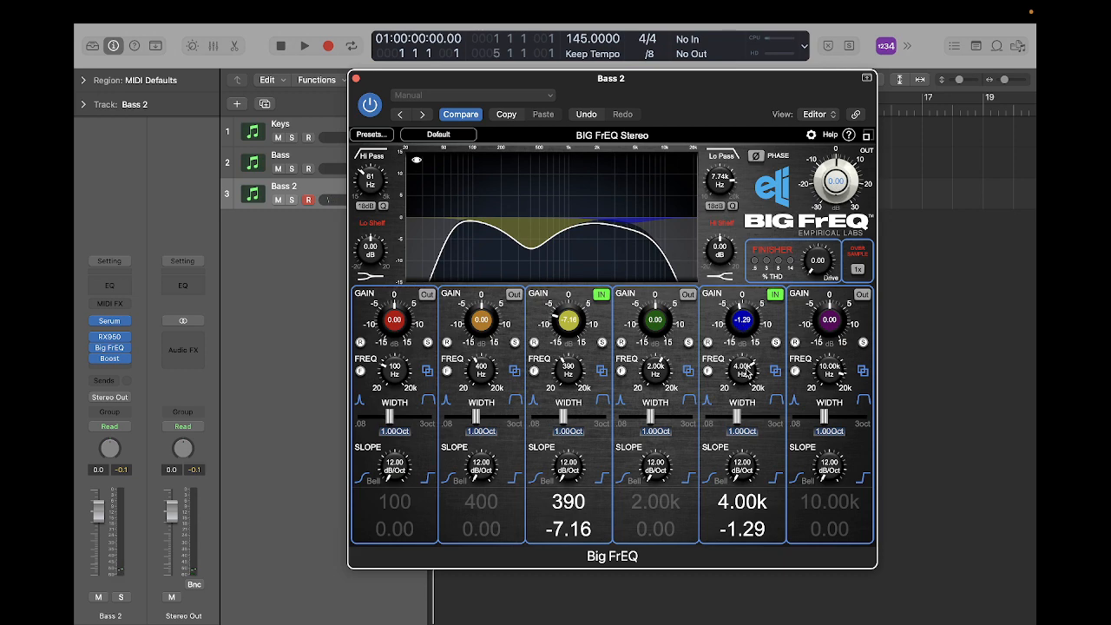
drag(746, 374, 749, 391)
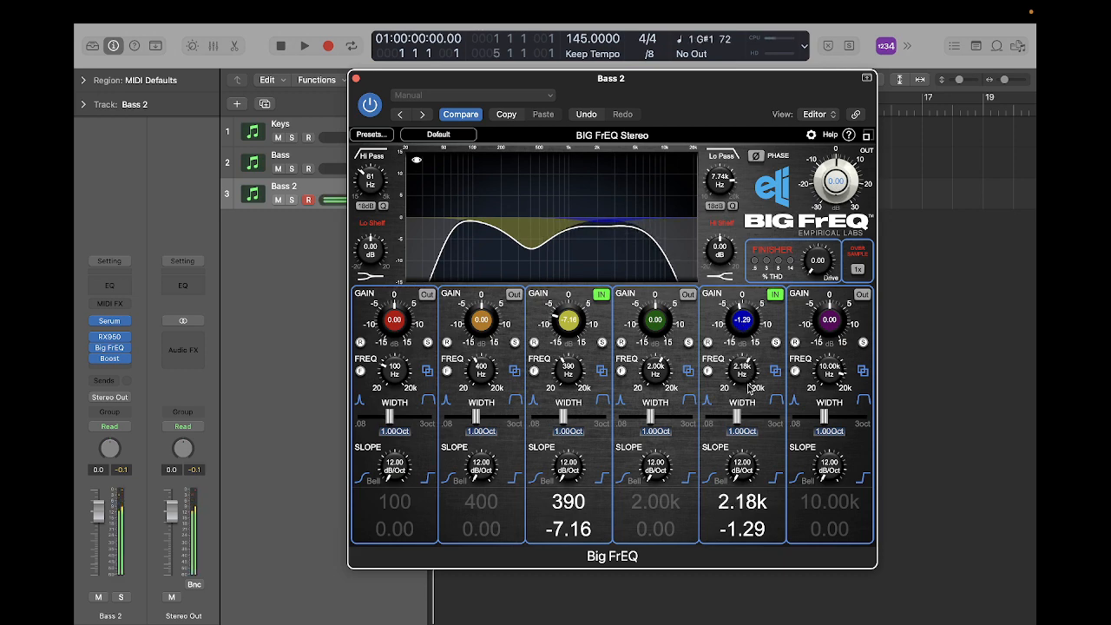
scroll(749, 388, up, 1)
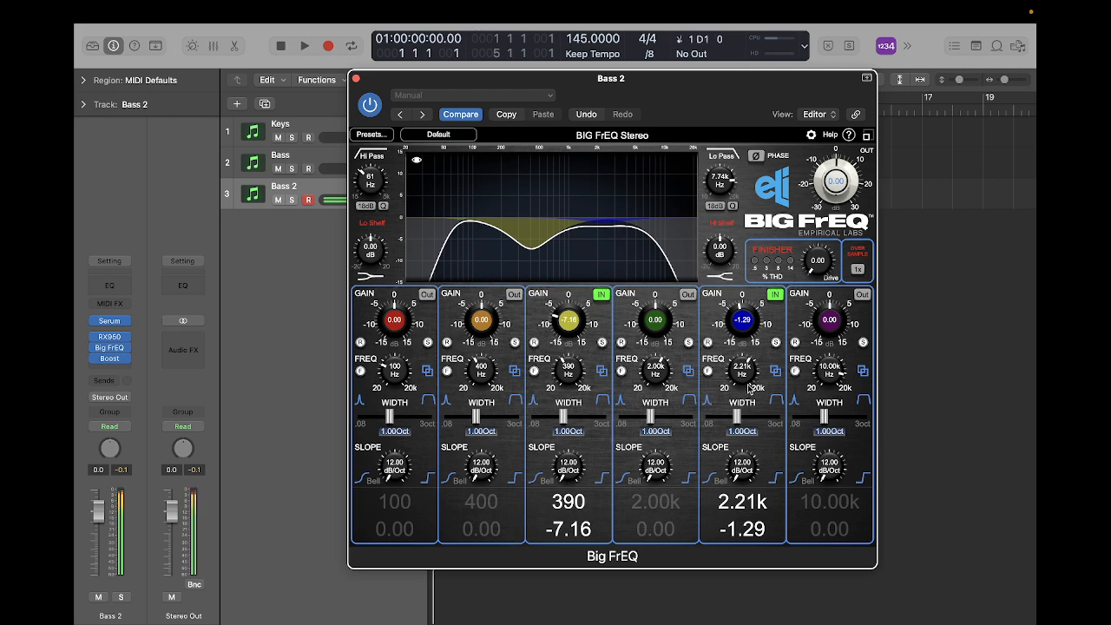
click(356, 78)
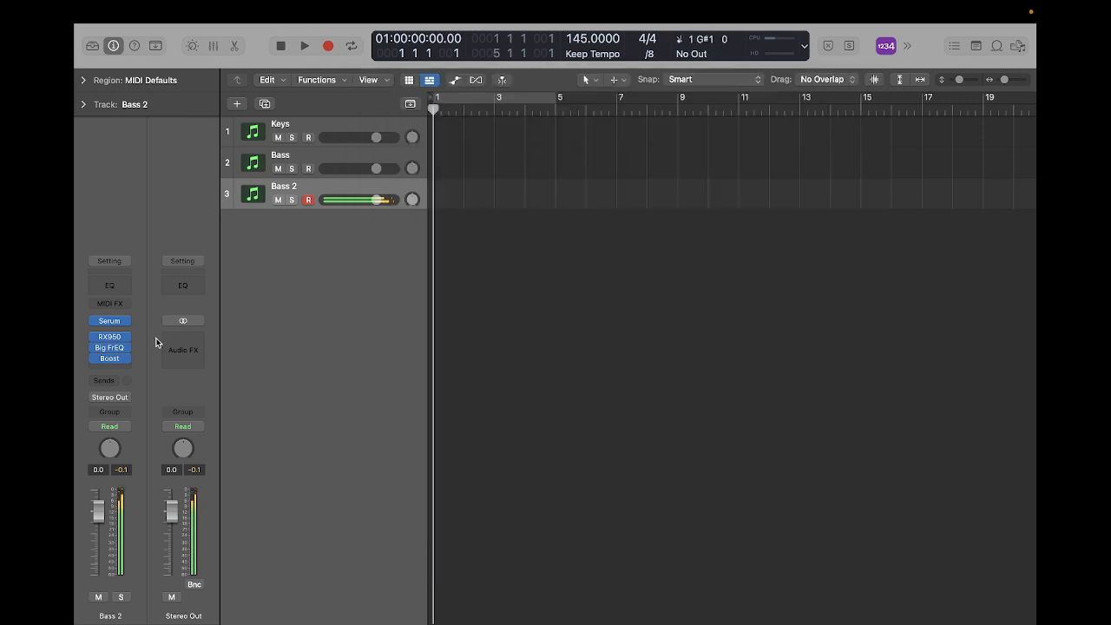
Insert the UADx LA-2A Gray Compressor in stereo between Big FrEQ and Boost on the Bass 2 track
click(120, 362)
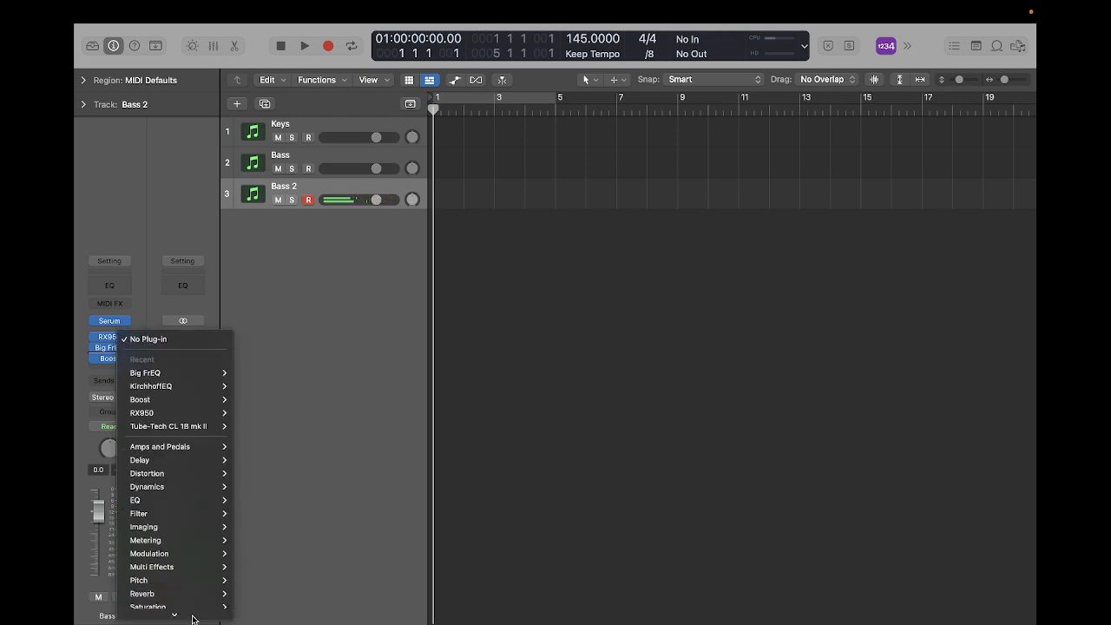
mouse_move(193, 615)
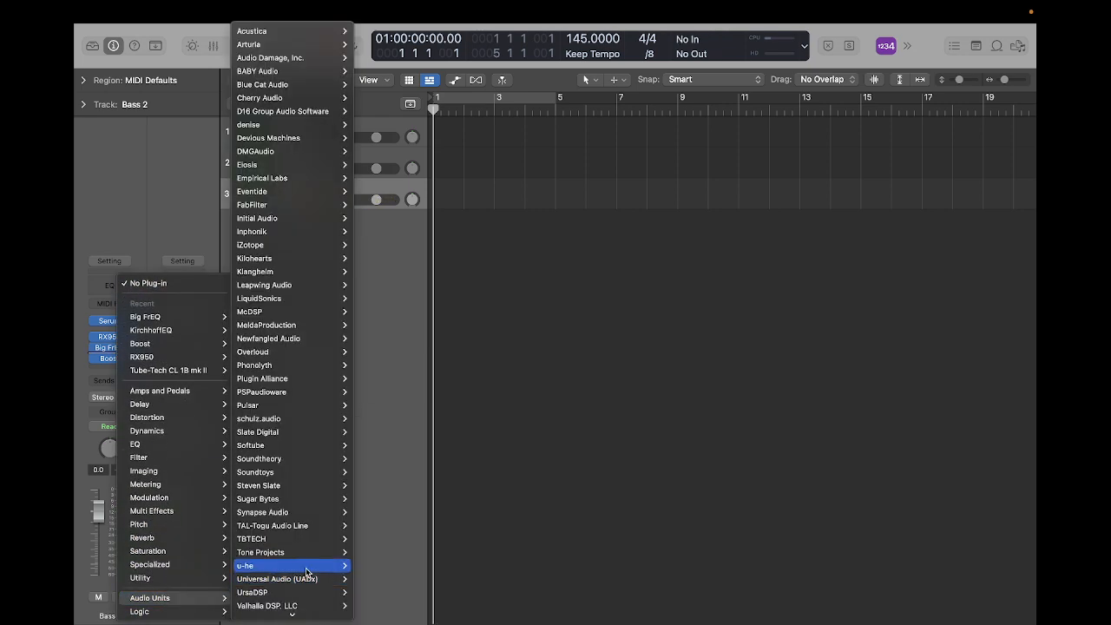
mouse_move(286, 578)
mouse_move(453, 547)
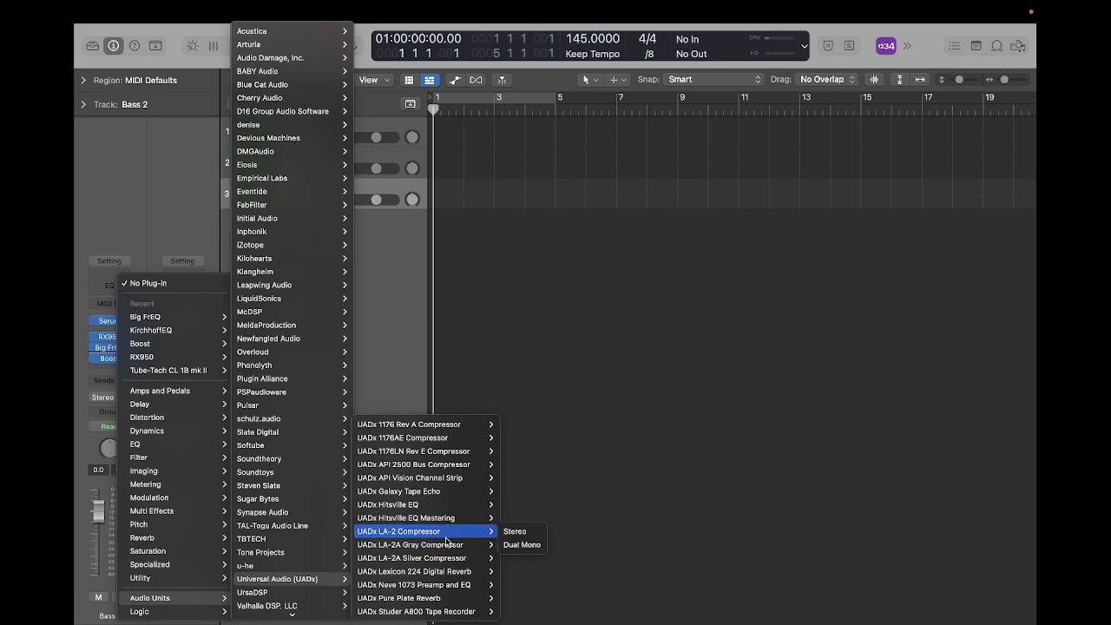
click(521, 545)
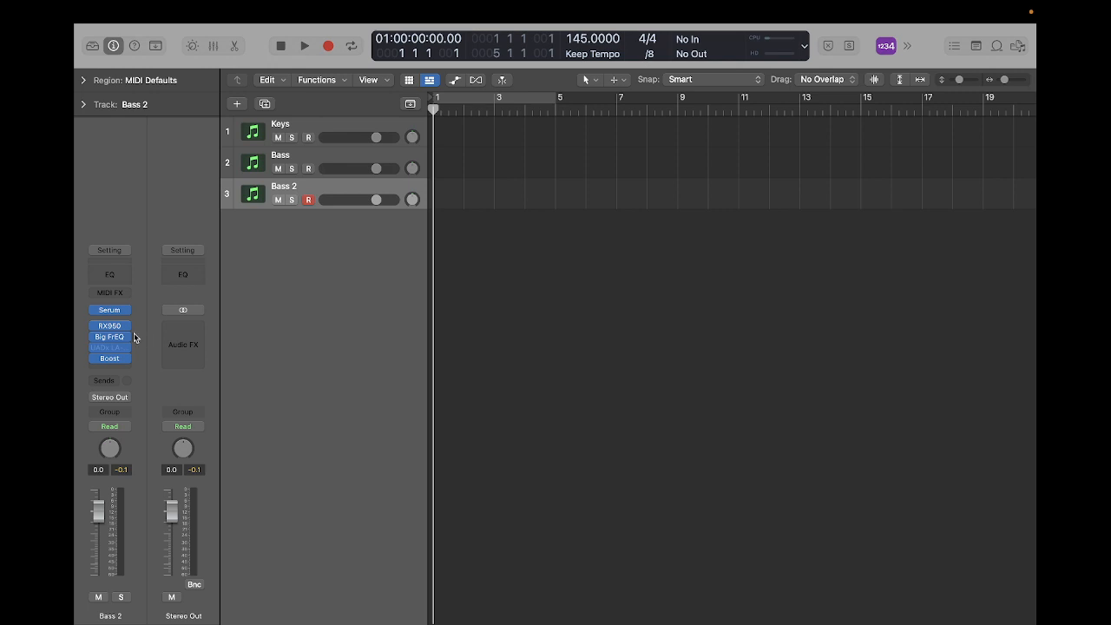
click(111, 348)
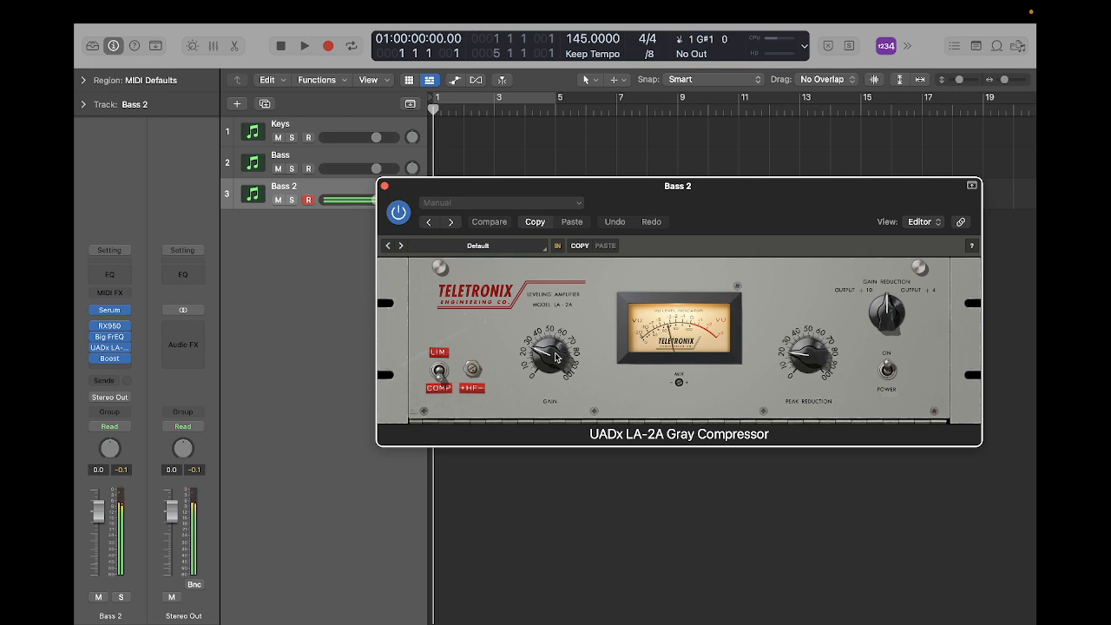
Raise the LA-2A's gain and peak reduction slightly, and compare the sound with the compressor bypassed and enabled
drag(563, 356, 553, 346)
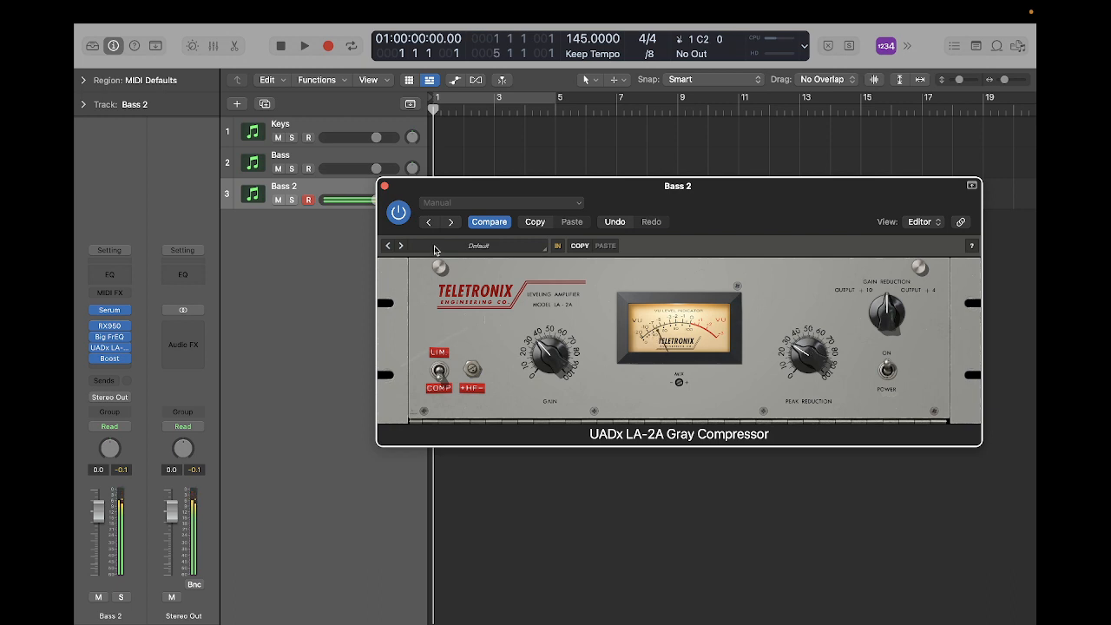
click(400, 210)
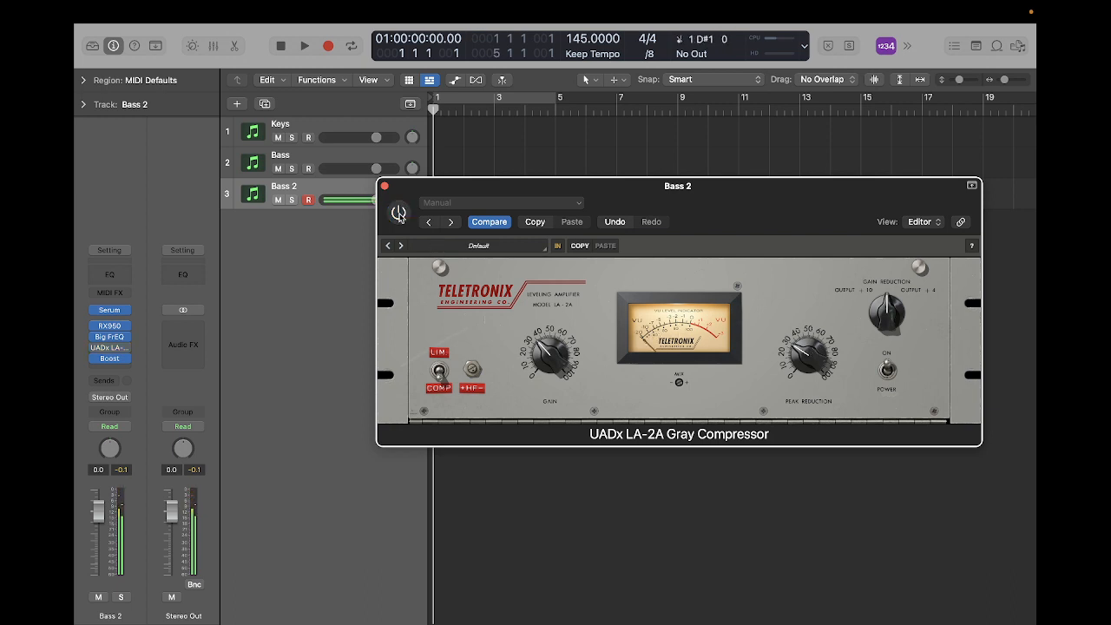
click(400, 214)
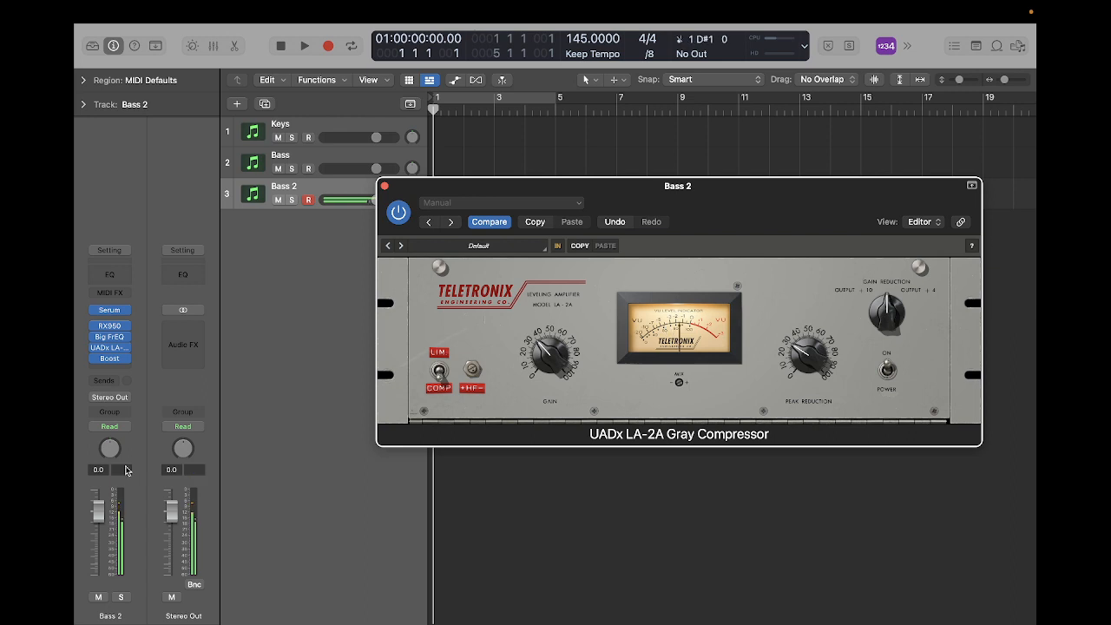
Check the input and output levels in Boost on Bass 2, and close the Boost and LA-2A windows
click(203, 391)
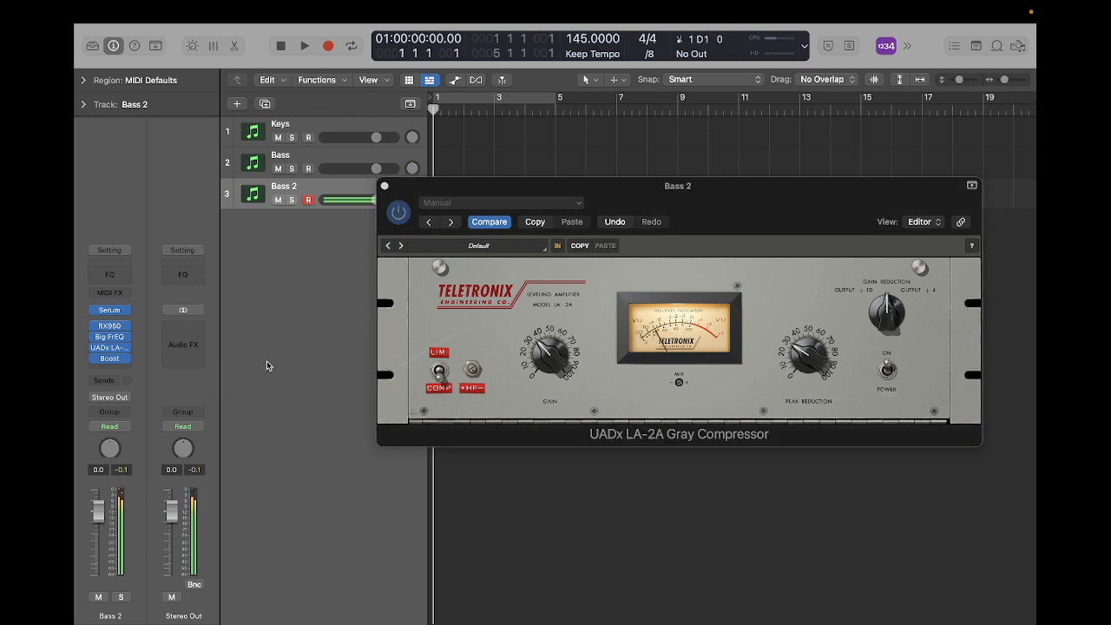
click(111, 357)
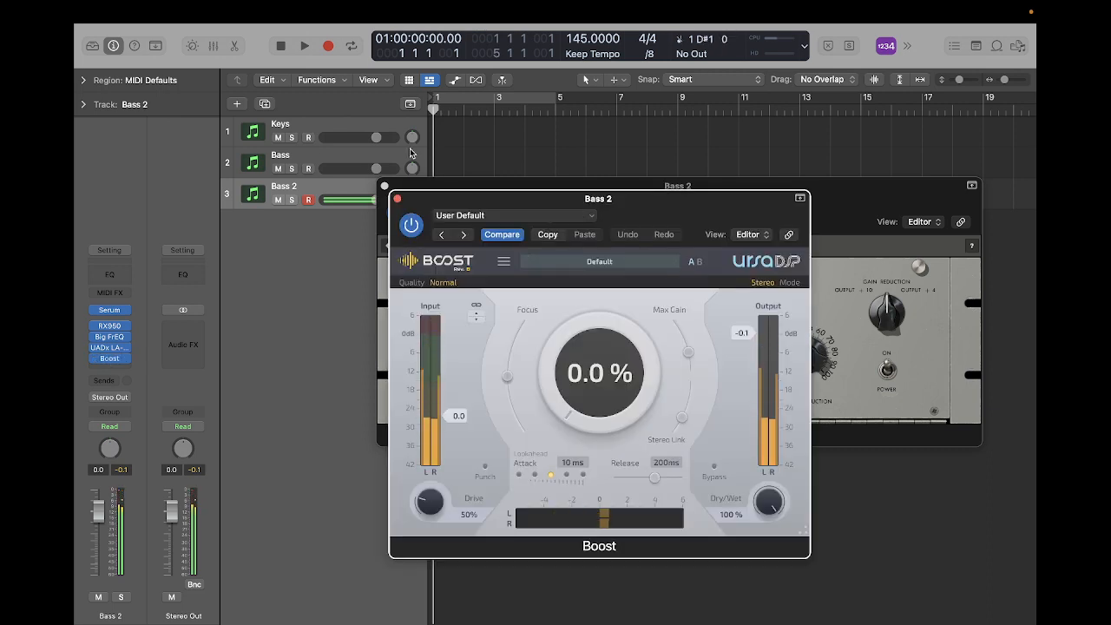
click(396, 200)
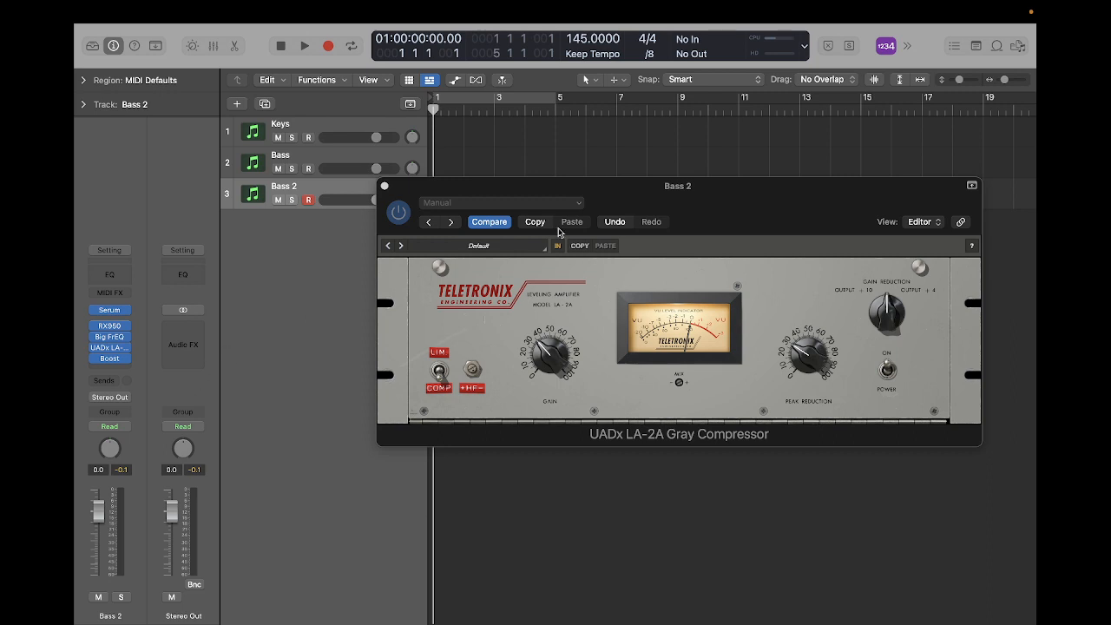
drag(469, 189, 376, 229)
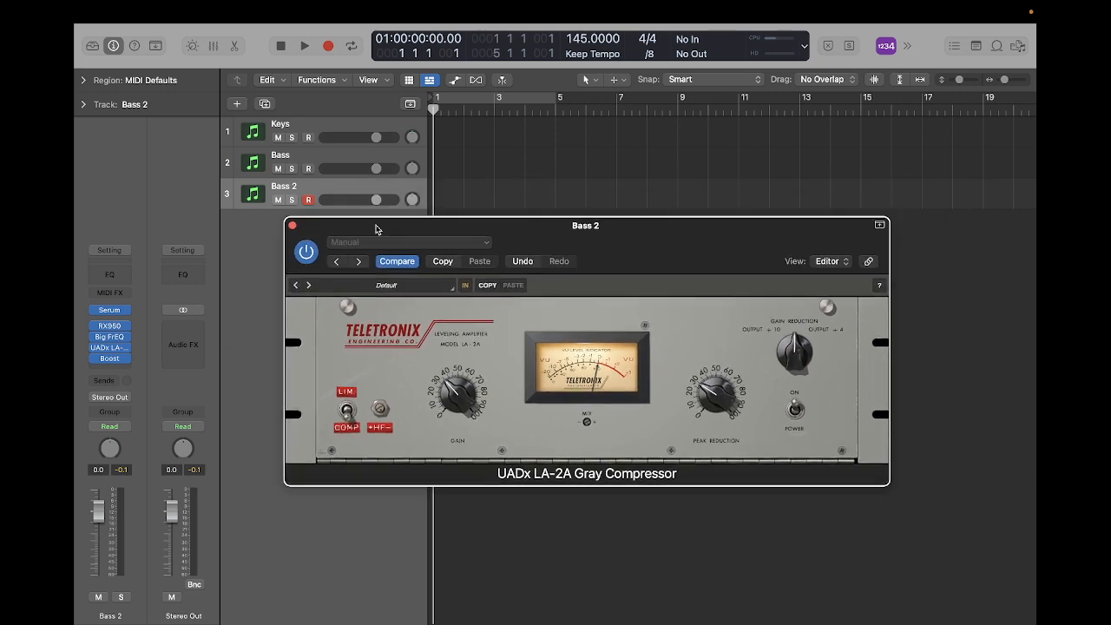
click(293, 226)
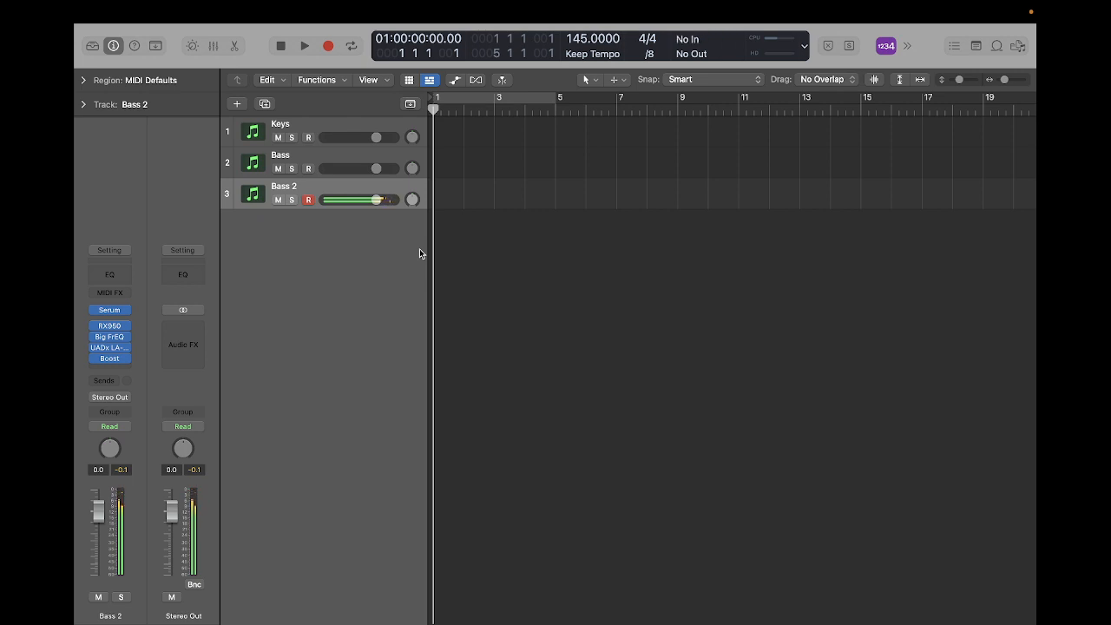
Audition the Bass, Keys and Bass 2 tracks in turn to compare the finished sounds
click(334, 162)
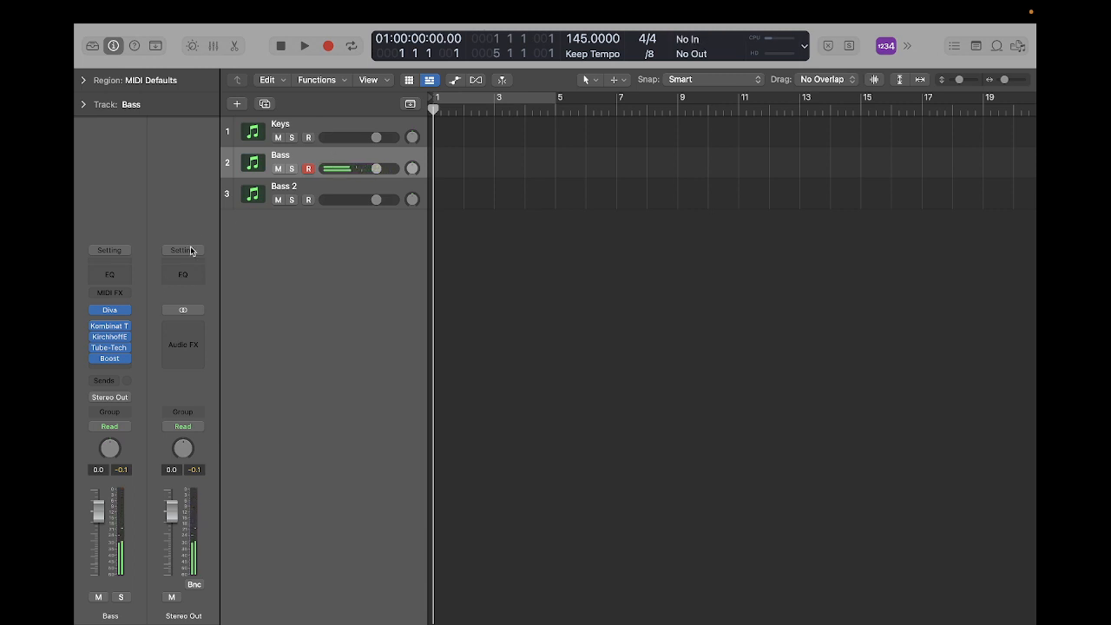
click(339, 130)
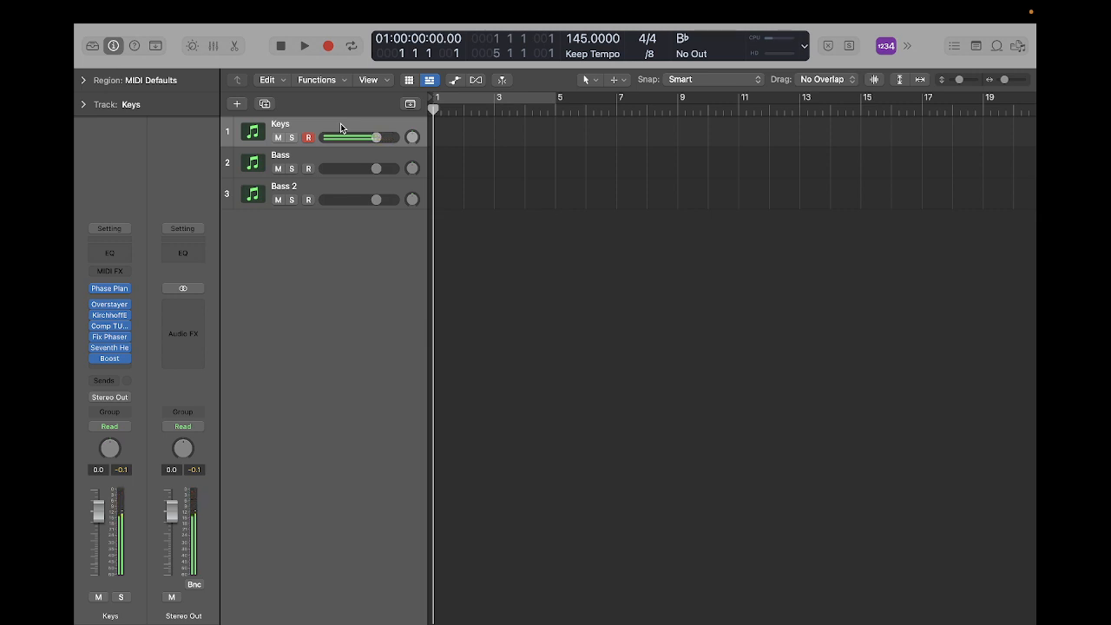
click(347, 158)
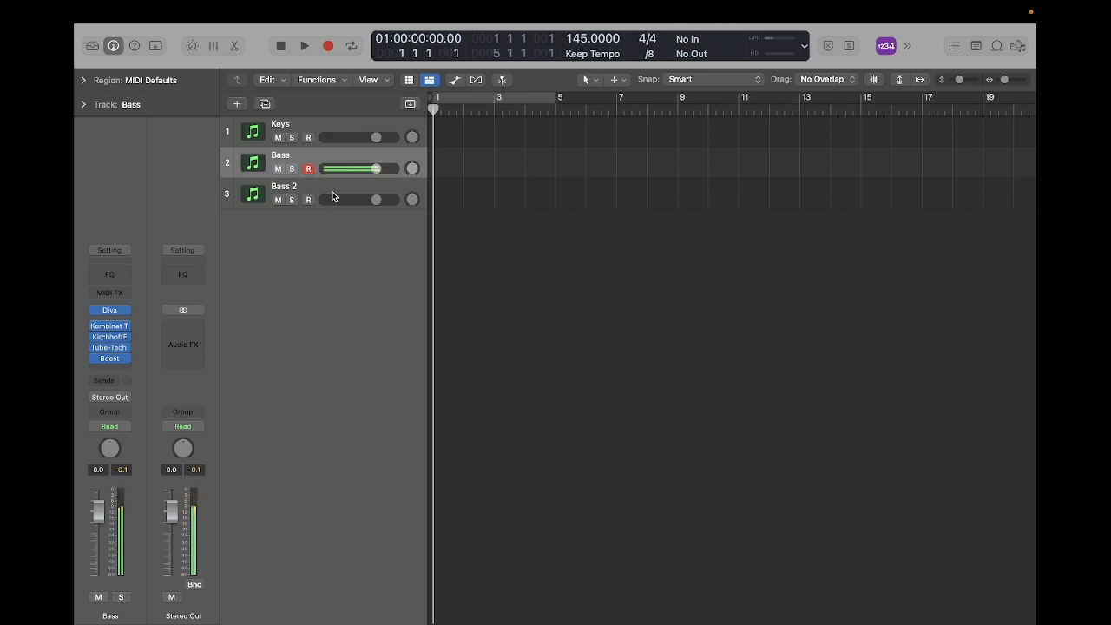
click(336, 190)
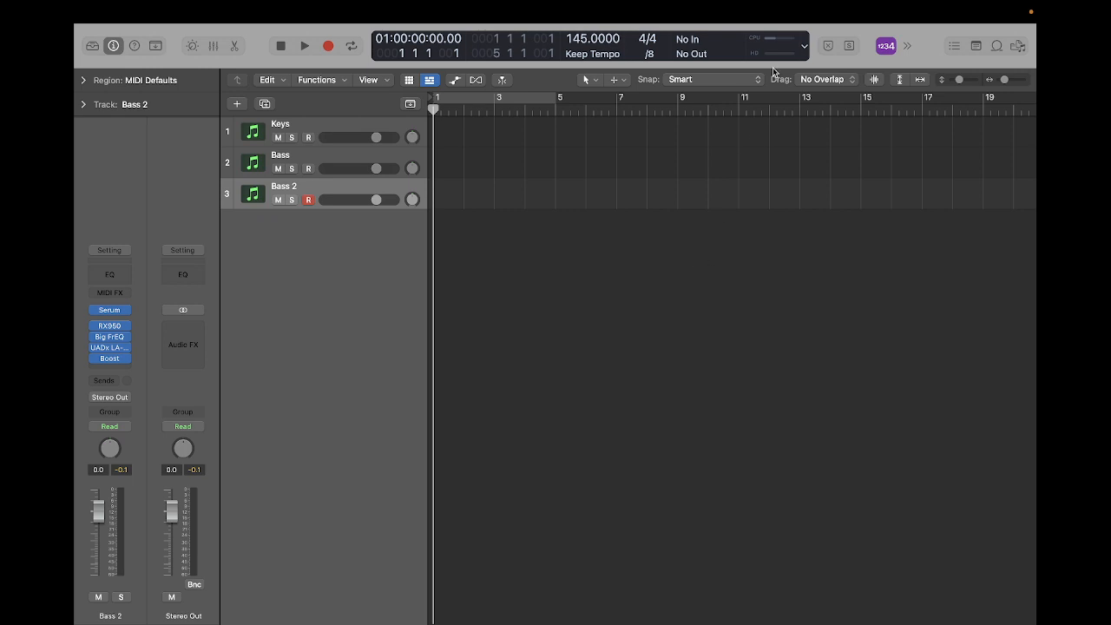
click(777, 12)
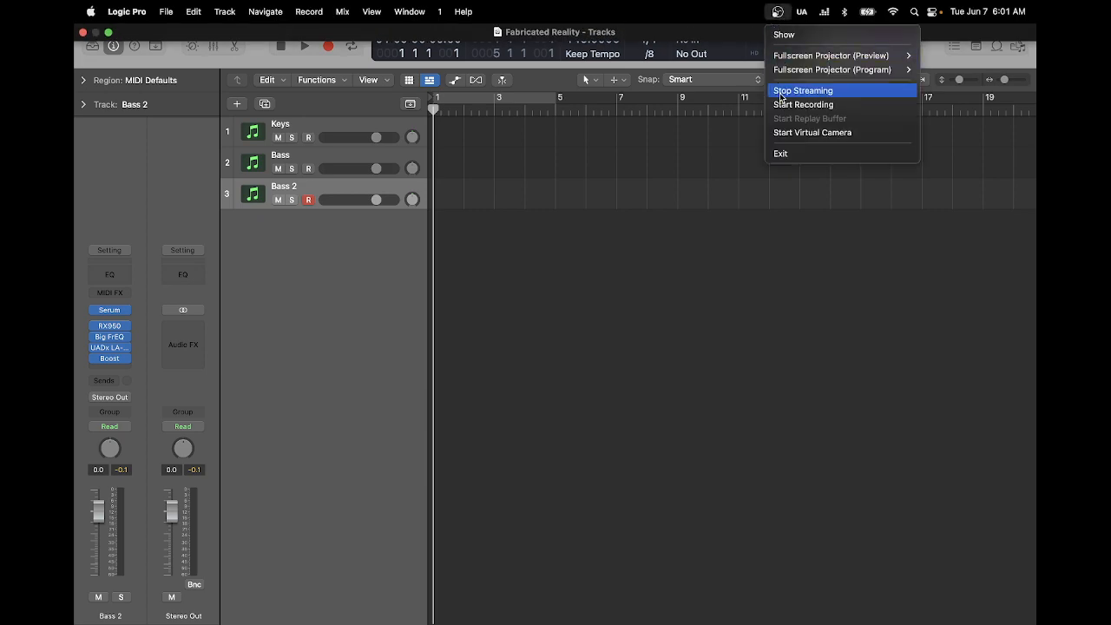